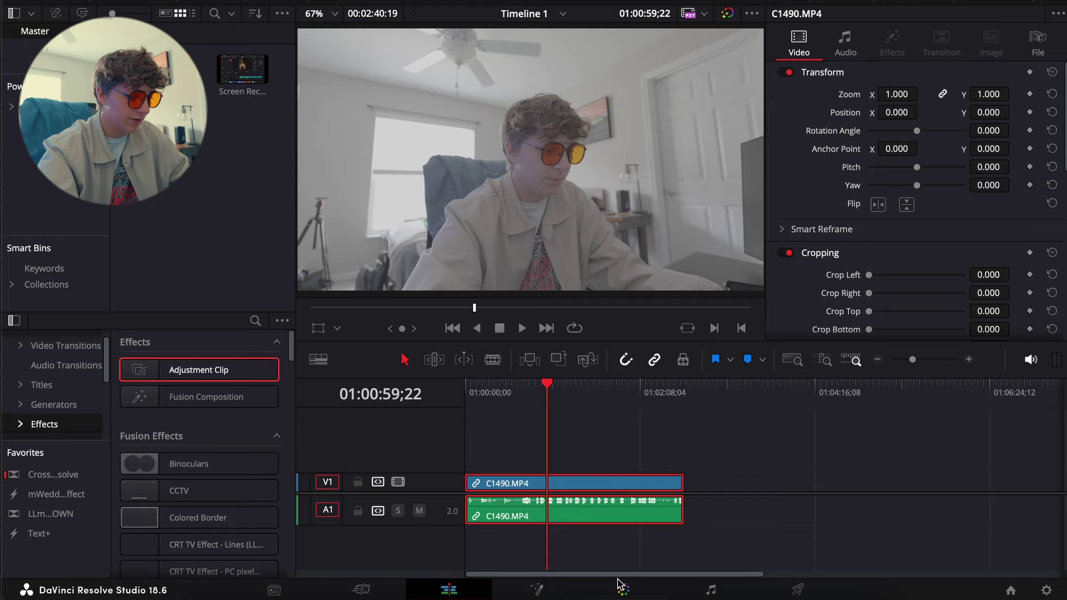
# Bring the clip into color grading, apply saved grade still 1.1.1 to it and add a LUT to the LUT node.
pyautogui.click(622, 589)
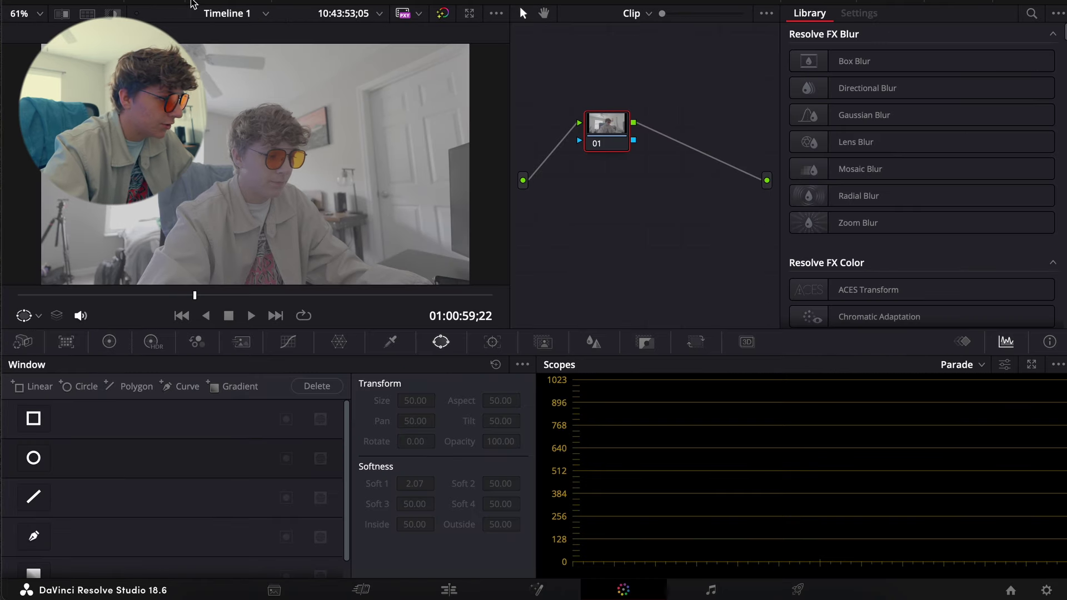
pyautogui.click(166, 1)
pyautogui.click(83, 1)
pyautogui.click(13, 120)
pyautogui.scroll(10, 189, 167)
pyautogui.middleClick(189, 138)
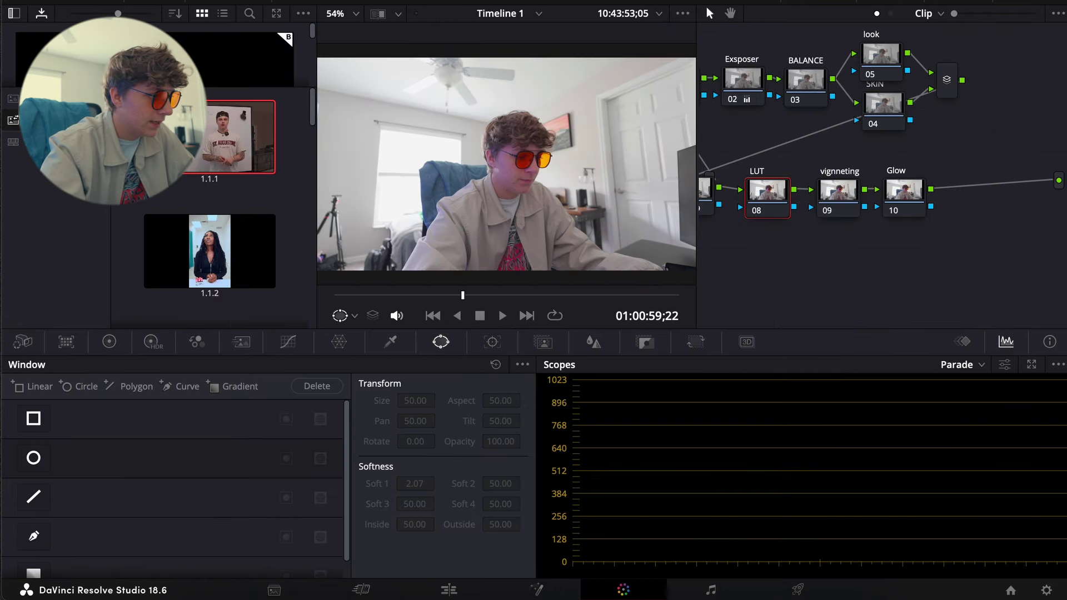
pyautogui.click(156, 1)
pyautogui.moveTo(170, 272)
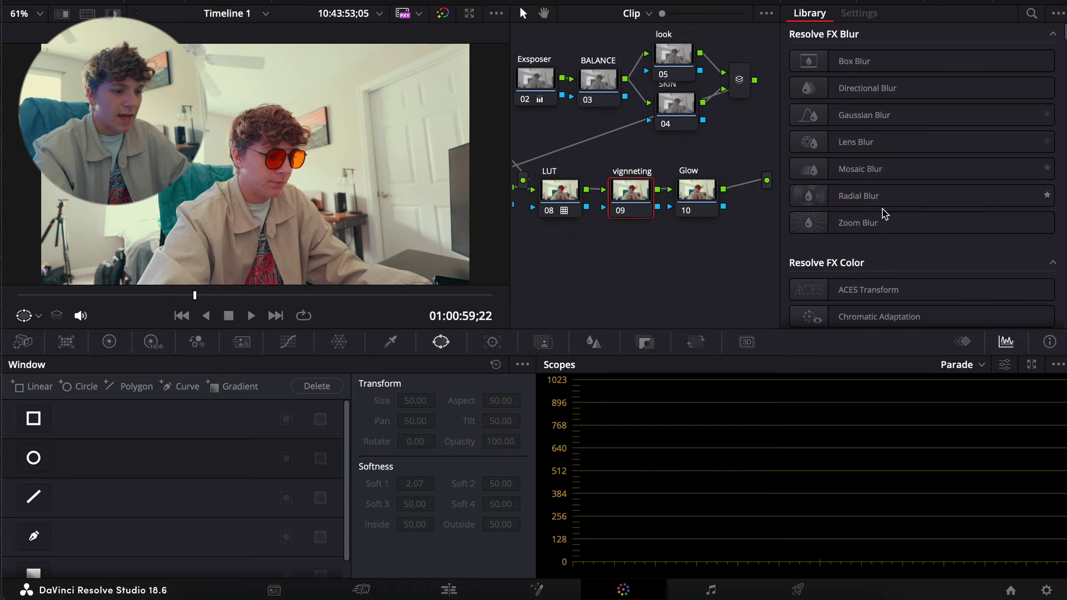
# Find the Vignette effect in the effects library and apply it to the vignneting node.
pyautogui.scroll(-10, 885, 213)
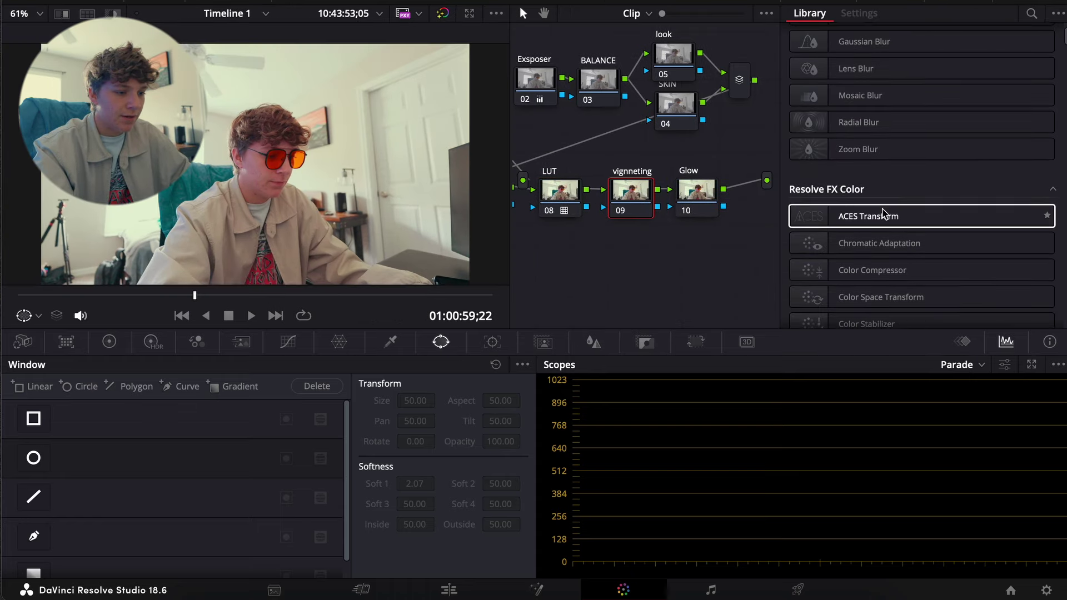
pyautogui.scroll(8, 884, 214)
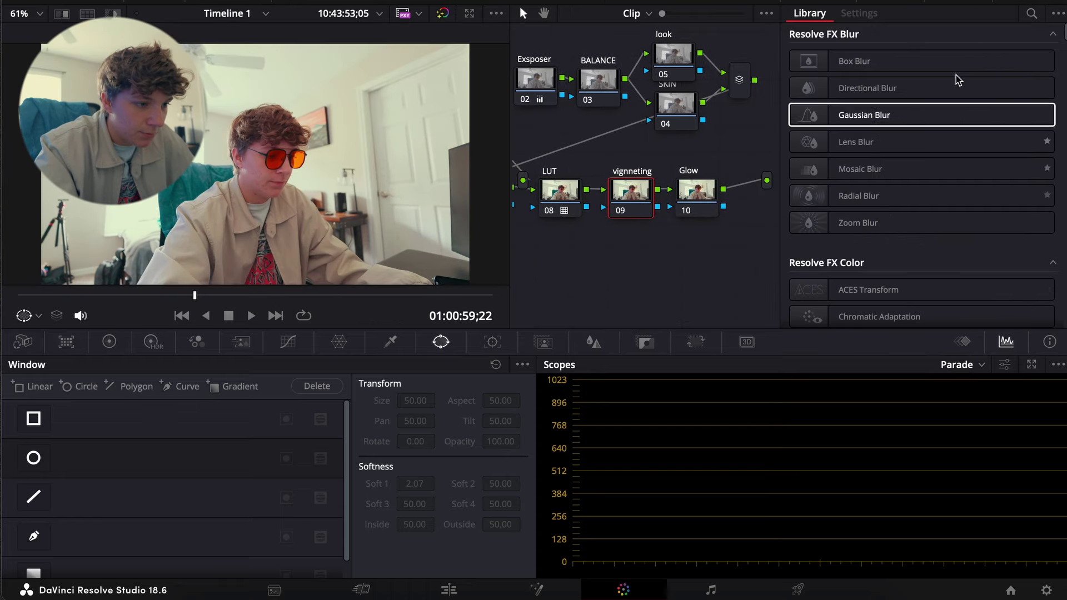
pyautogui.click(1031, 13)
pyautogui.write('vit')
pyautogui.press('BackSpace')
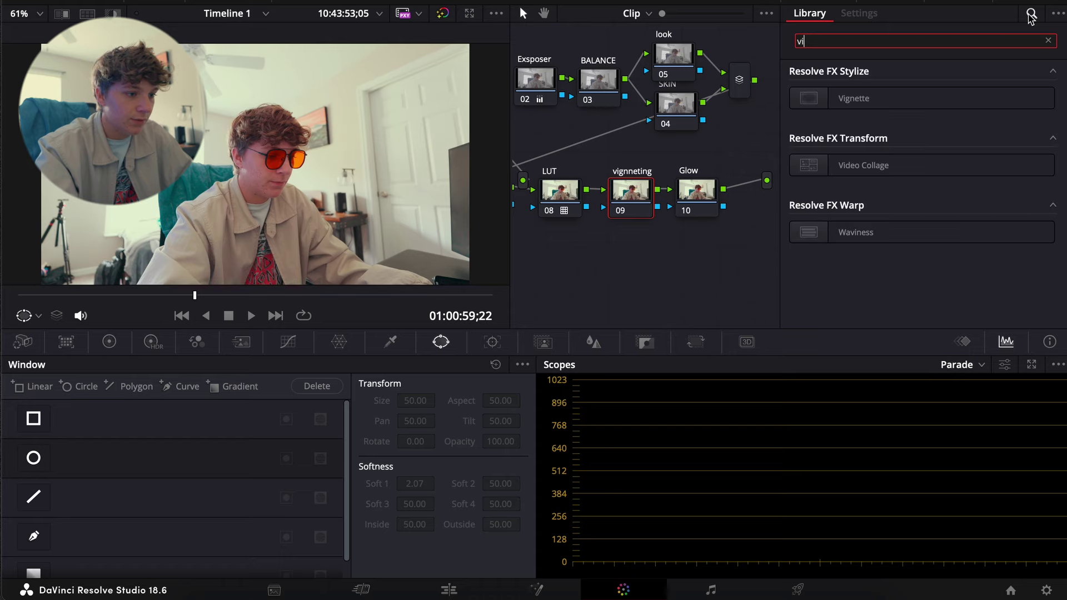
pyautogui.moveTo(922, 98); pyautogui.dragTo(636, 196)
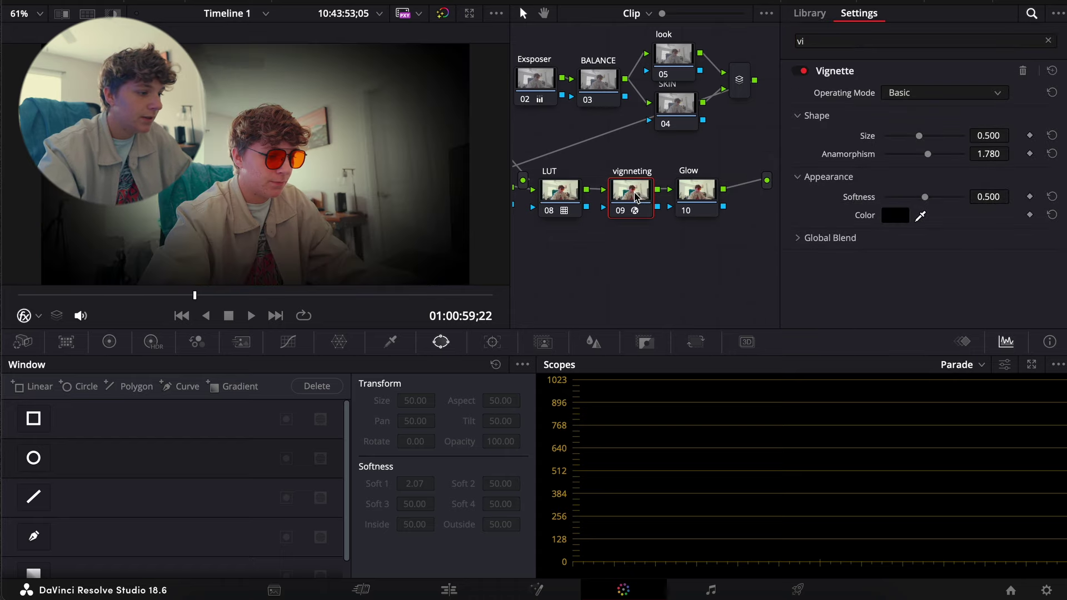
# Set the Vignette effect's operating mode to Advanced.
pyautogui.click(944, 92)
pyautogui.click(903, 123)
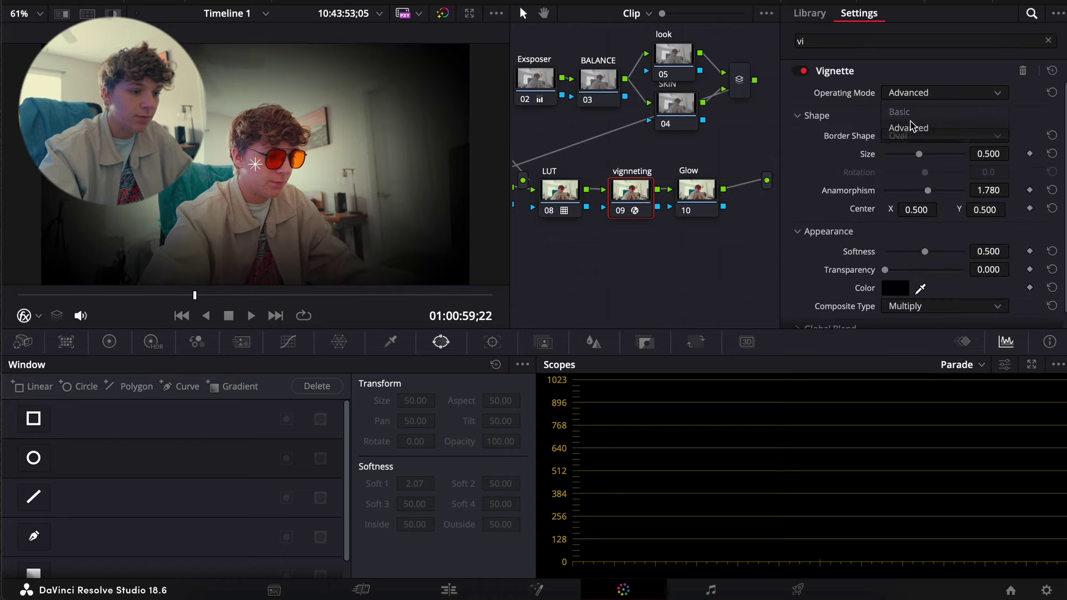
pyautogui.moveTo(932, 166); pyautogui.dragTo(931, 197)
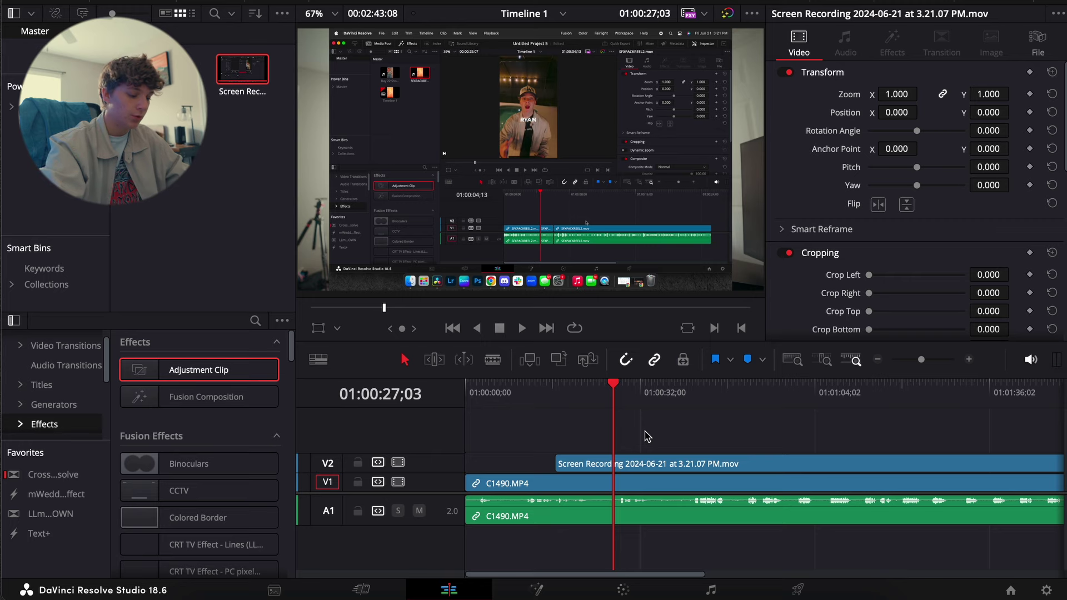
# Set the project's timeline resolution to a vertical 1080 x 1920 and save the settings.
pyautogui.hotkey('shift', '9')
pyautogui.click(525, 133)
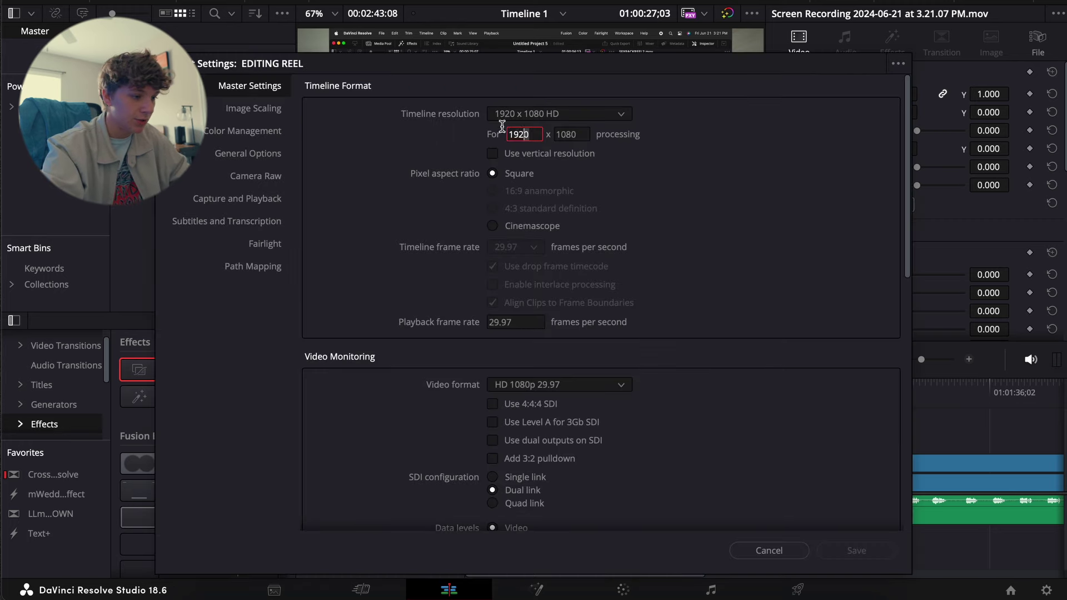
pyautogui.click(587, 134)
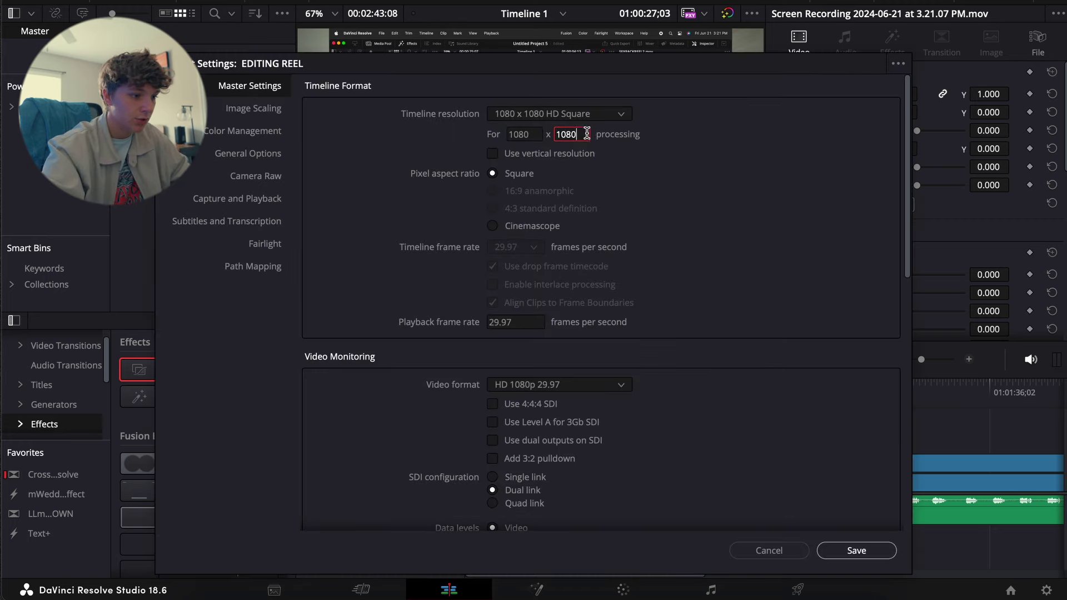
pyautogui.press('Return')
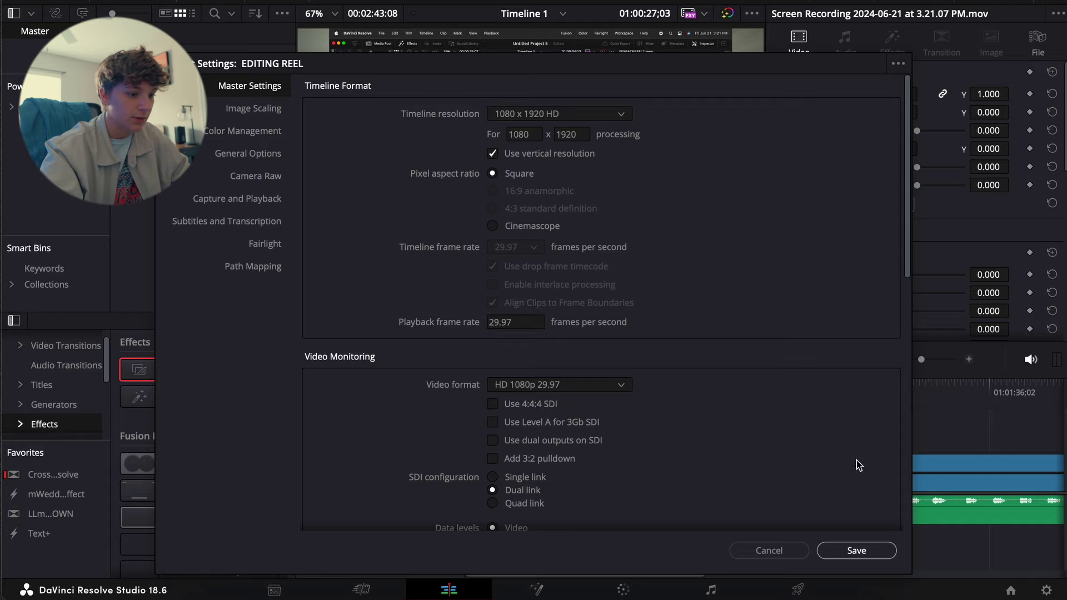
pyautogui.click(856, 550)
# Scale the screen recording on V2 to a zoom of 0.370 and crop it 73.244 at the top and 117.333 at the bottom.
pyautogui.click(657, 468)
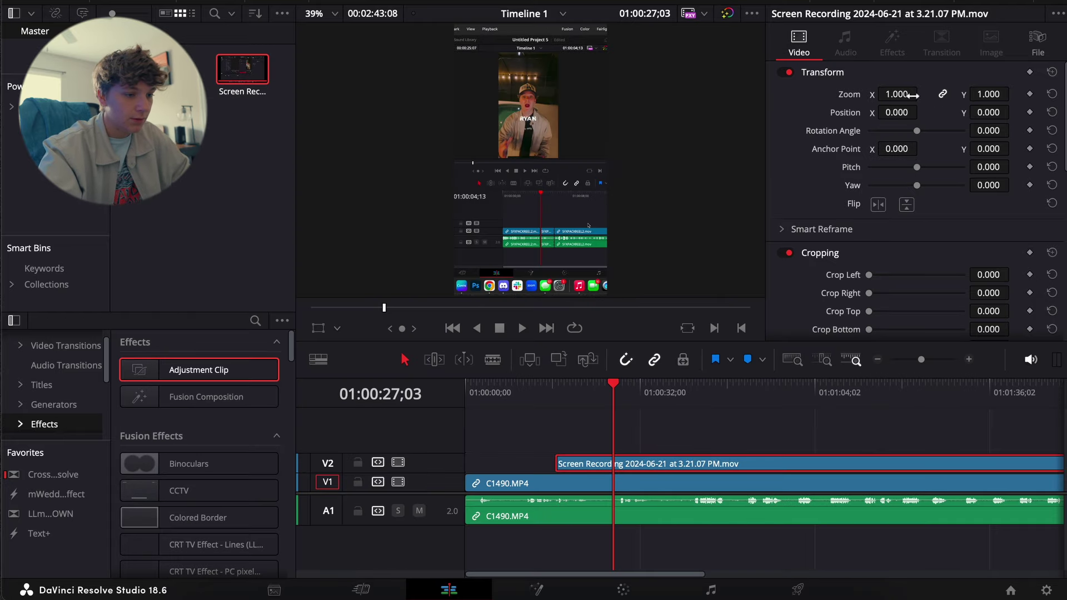
pyautogui.moveTo(897, 97); pyautogui.dragTo(874, 96)
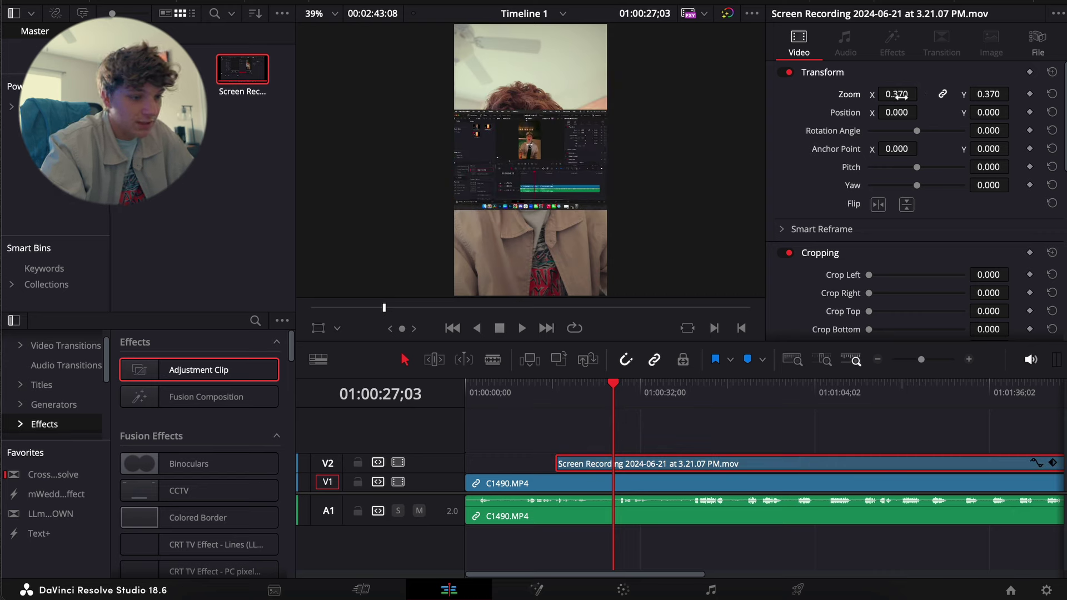
pyautogui.scroll(-6, 810, 193)
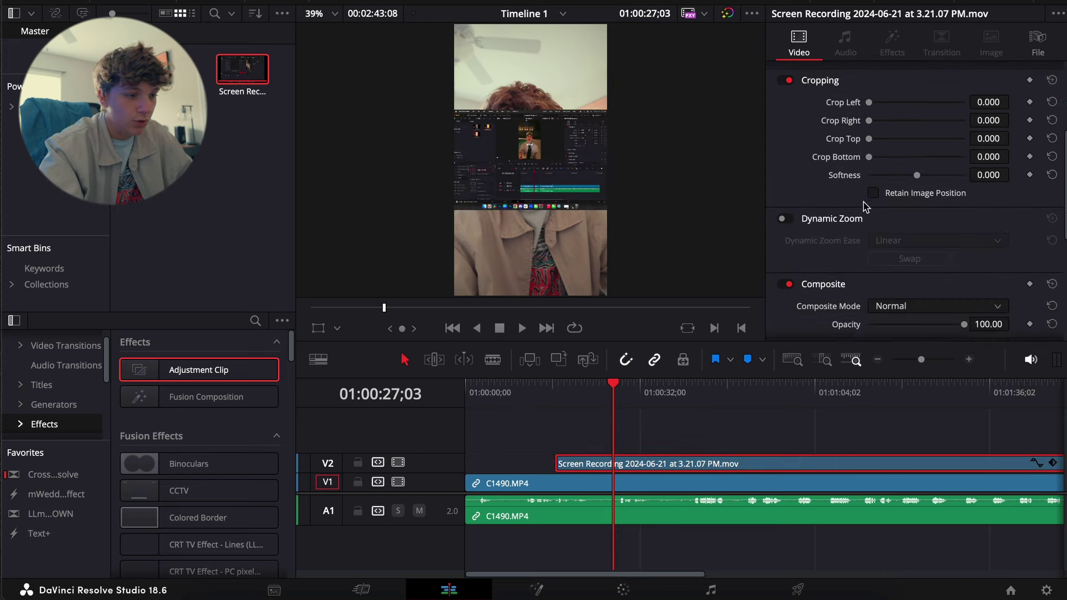
pyautogui.scroll(4, 864, 206)
pyautogui.moveTo(869, 261); pyautogui.dragTo(875, 246)
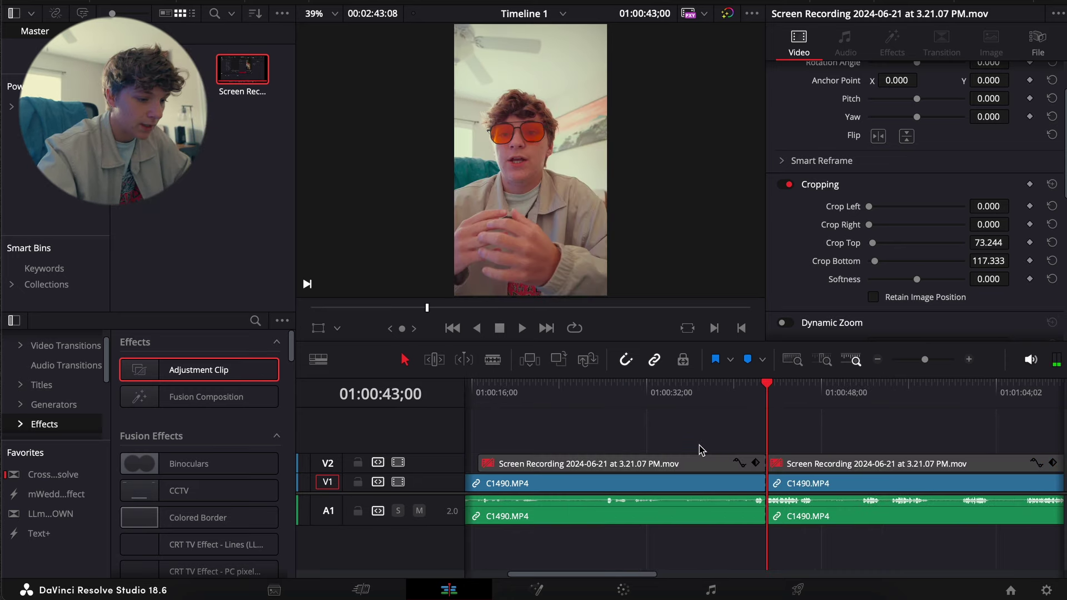
# Ripple-delete all footage before 01:00:43;00 and play the new opening up to 01:00:04;05.
pyautogui.press('BackSpace')
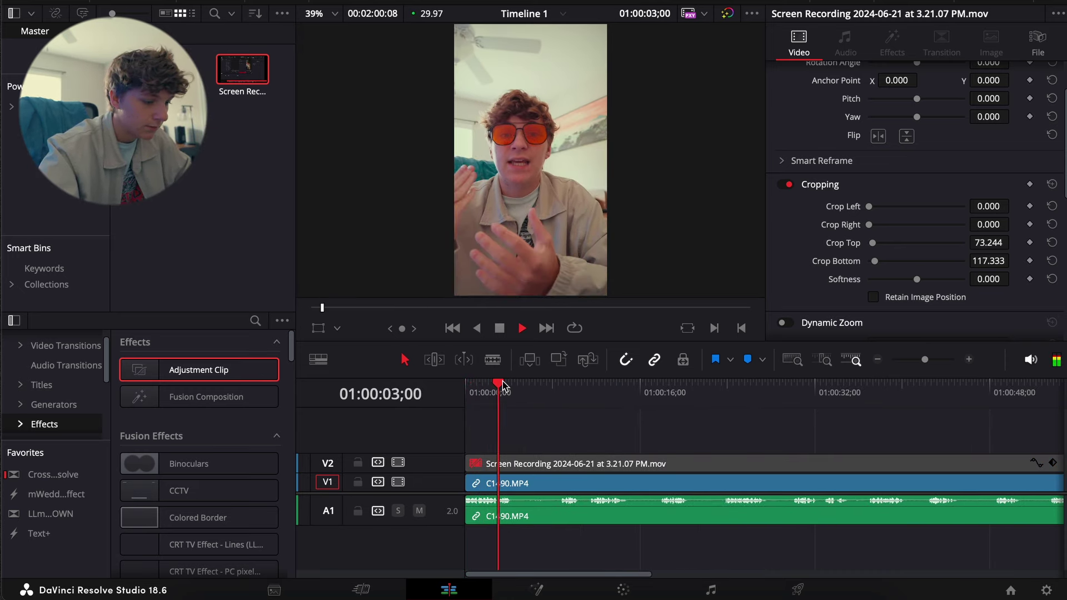
pyautogui.click(500, 396)
pyautogui.moveTo(500, 396); pyautogui.dragTo(467, 395)
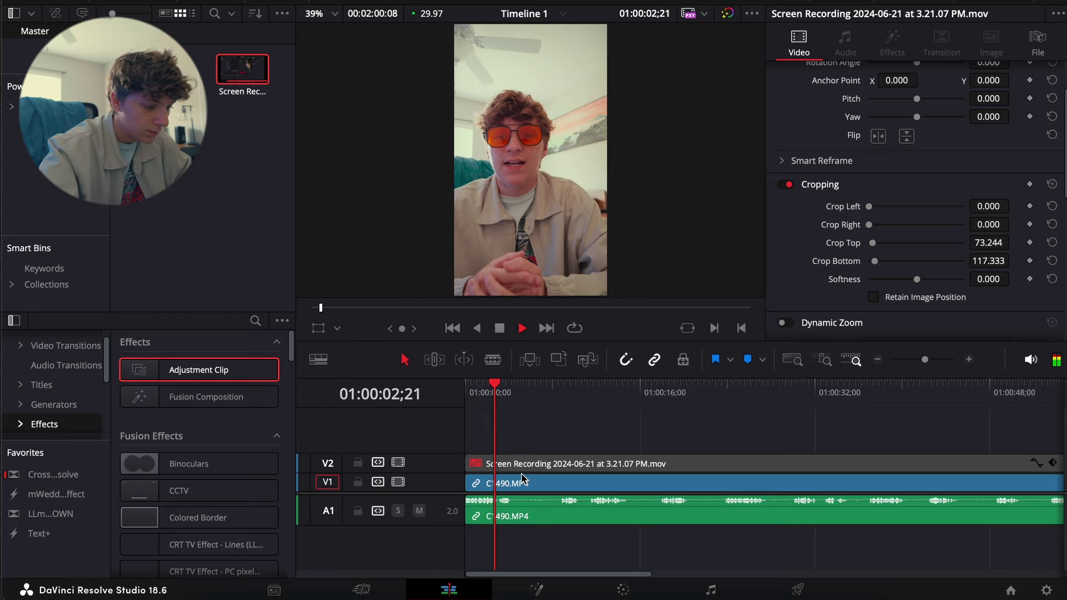
pyautogui.press('space')
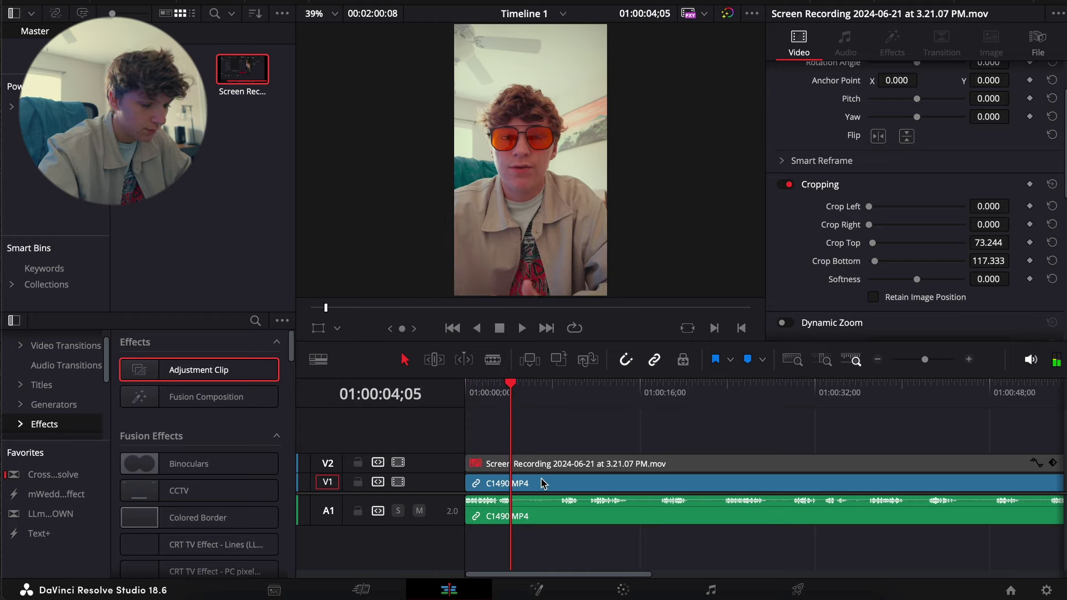
# Split all tracks at 01:00:04;05 and 01:00:11;12 and ripple-delete the section between the cuts.
pyautogui.hotkey('ctrl', 'b')
pyautogui.click(536, 396)
pyautogui.press('space')
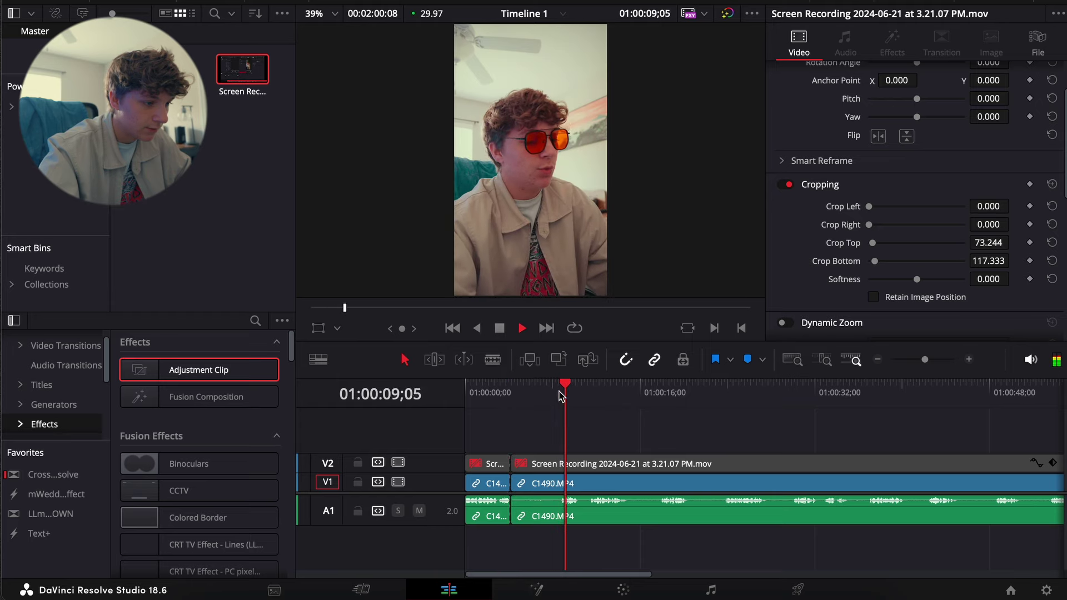
pyautogui.press('space')
pyautogui.hotkey('ctrl', 'b')
pyautogui.click(547, 477)
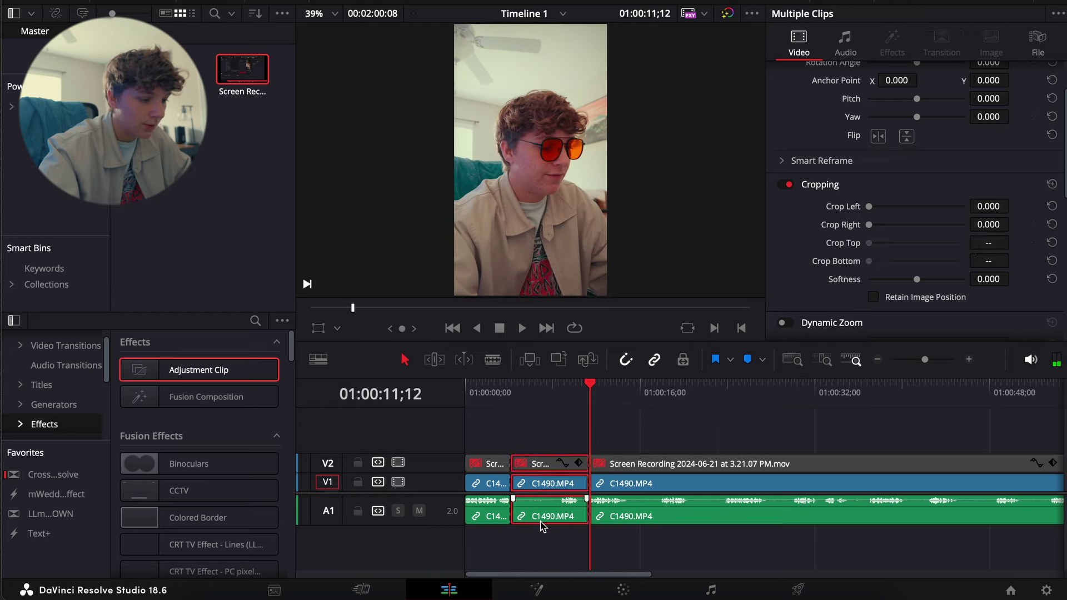
pyautogui.hotkey('shift', 'BackSpace')
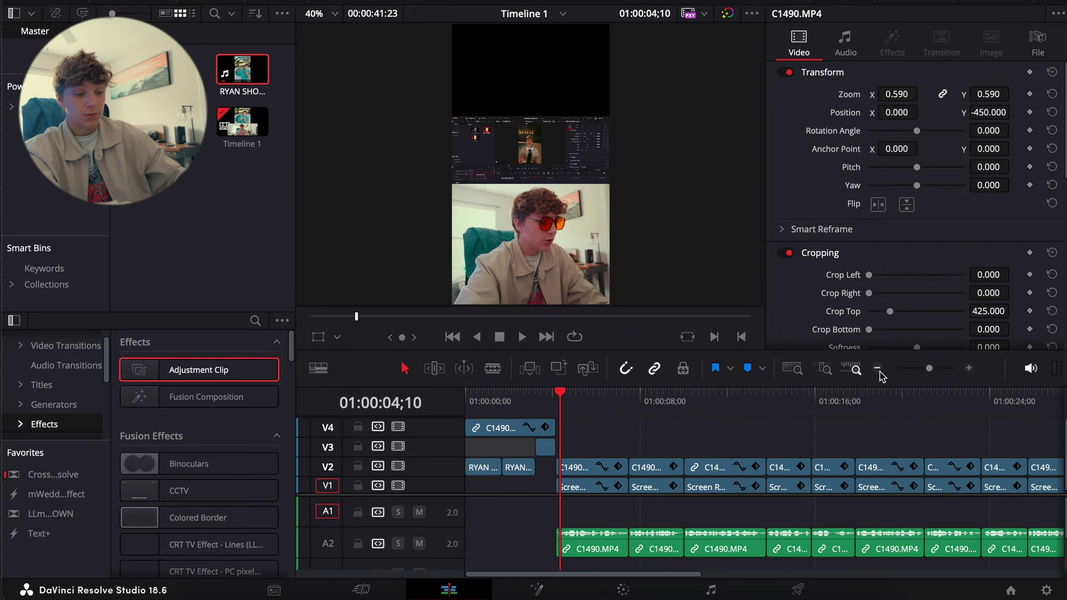
# Review the split-screen intro at the start of the timeline by scrubbing and playing it, ending back at the first frame.
pyautogui.moveTo(594, 395); pyautogui.dragTo(886, 396)
pyautogui.click(878, 368)
pyautogui.moveTo(683, 398); pyautogui.dragTo(460, 448)
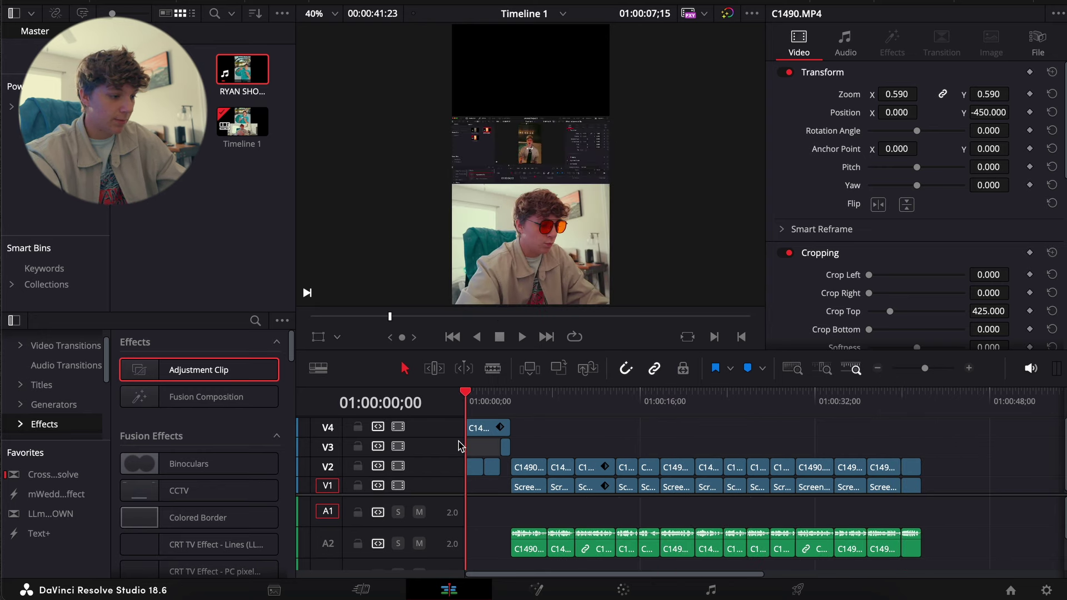
pyautogui.click(480, 434)
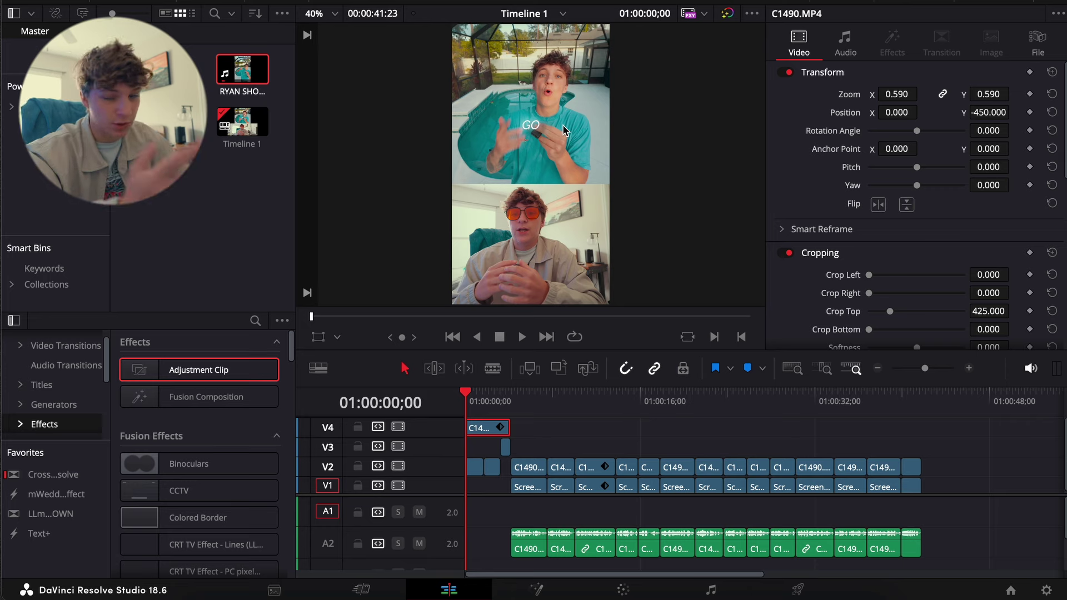
pyautogui.click(971, 371)
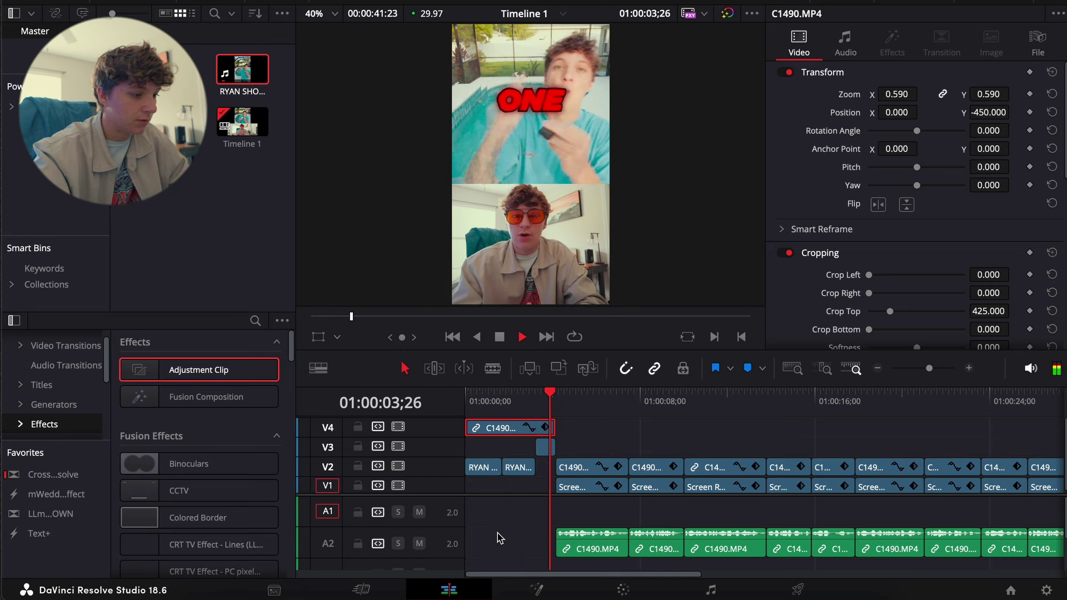
pyautogui.press('space')
pyautogui.click(525, 532)
pyautogui.press('Home')
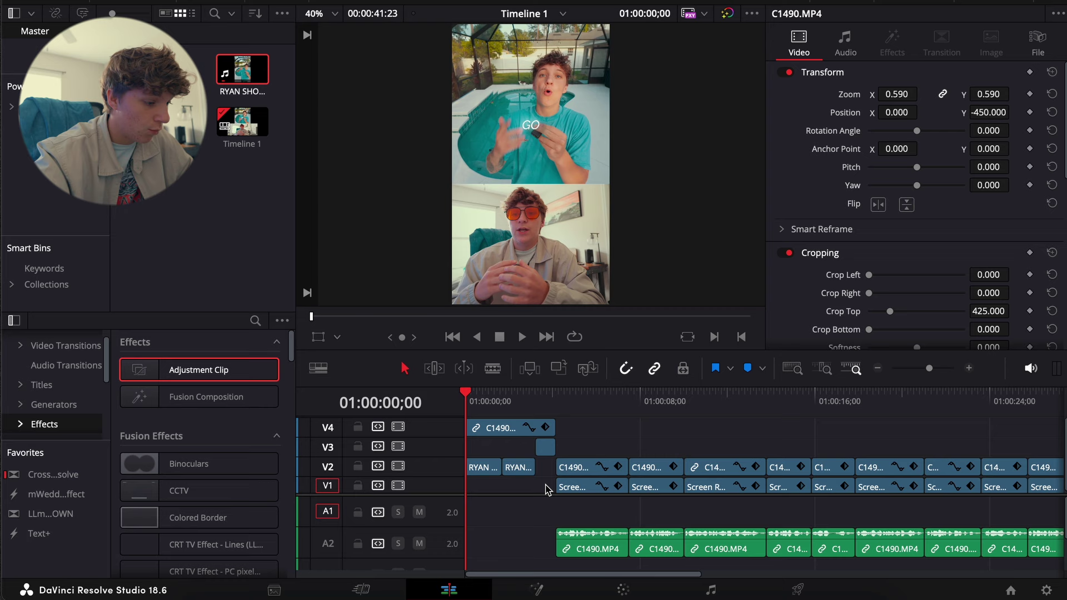
# Combine the intro clips on V2 to V4 into a new compound clip with the default name.
pyautogui.moveTo(546, 486); pyautogui.dragTo(488, 431)
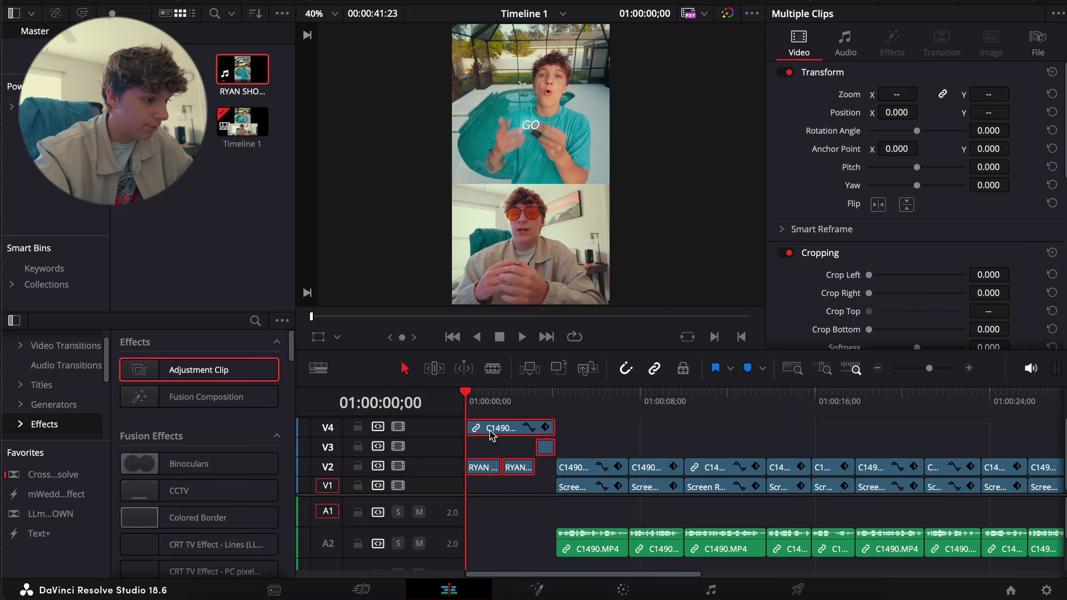
pyautogui.rightClick(489, 431)
pyautogui.click(555, 6)
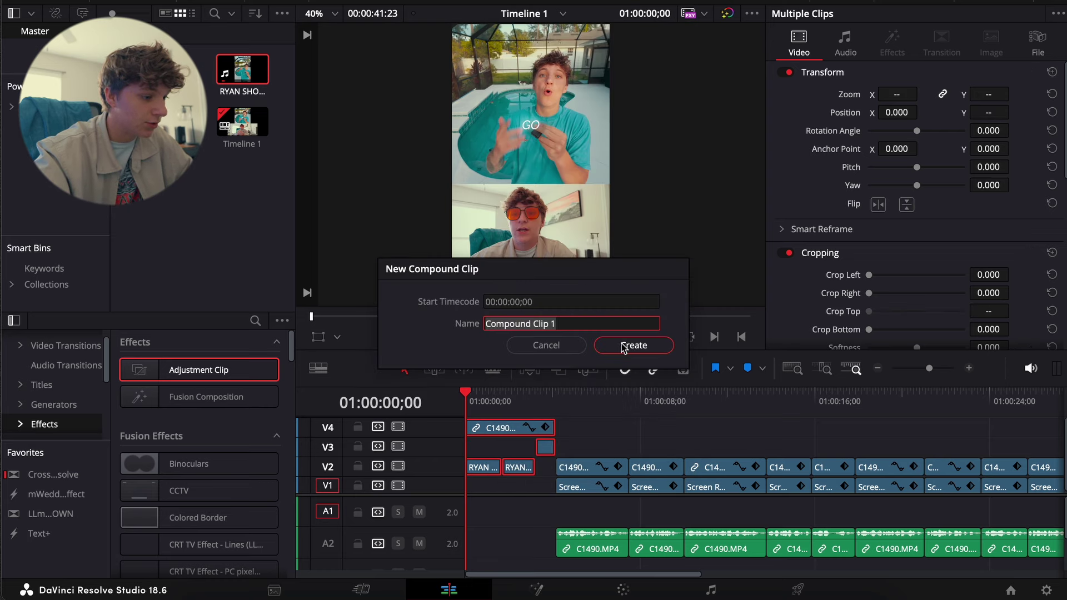
pyautogui.click(632, 347)
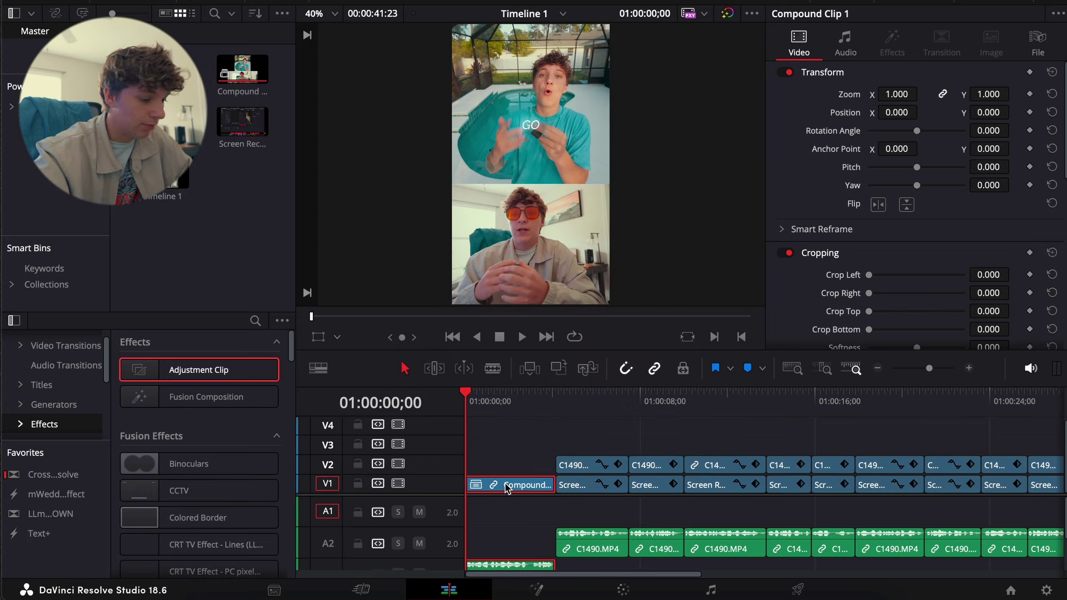
# Unlink the compound clip's audio from its video and move the audio from track A3 to A1.
pyautogui.scroll(-2, 514, 550)
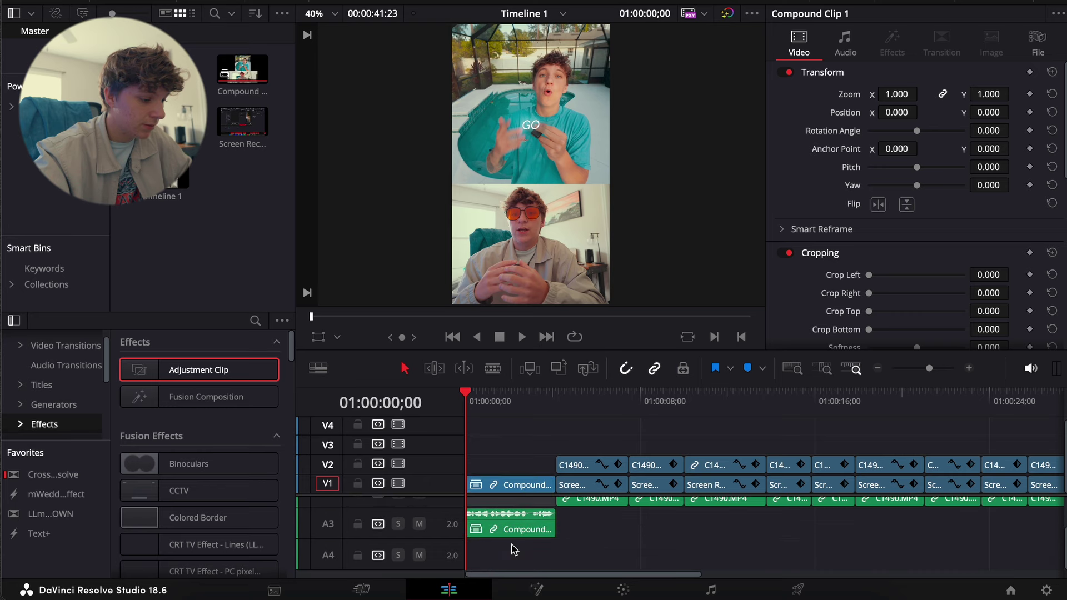
pyautogui.click(513, 532)
pyautogui.rightClick(513, 532)
pyautogui.click(520, 513)
pyautogui.scroll(2, 520, 533)
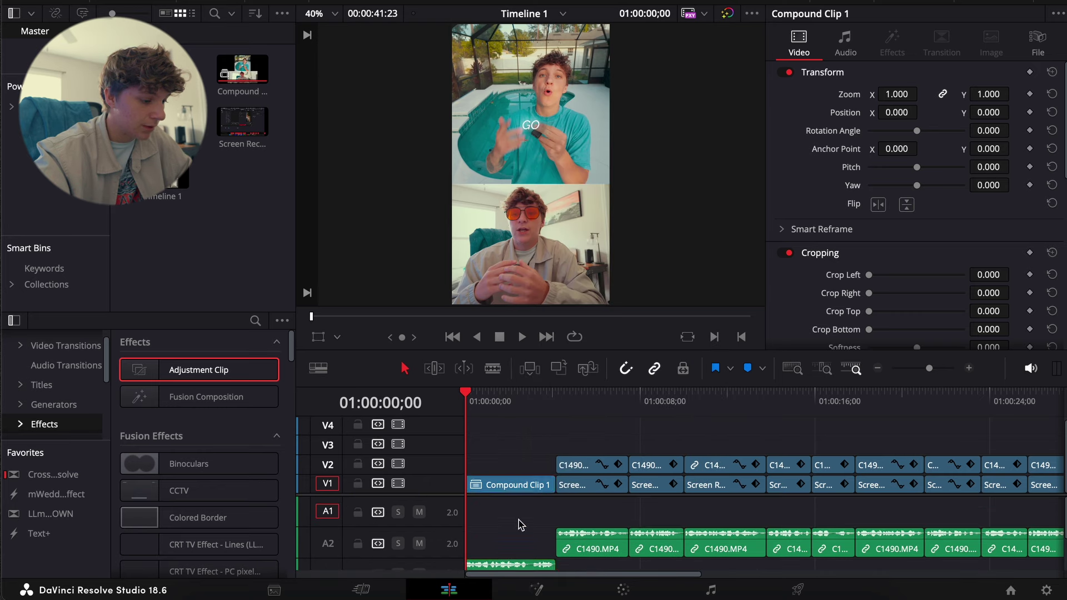
pyautogui.moveTo(519, 533); pyautogui.dragTo(517, 510)
# Relink the compound clip's video with its audio and play back its first moments.
pyautogui.keyDown('ctrl'); pyautogui.click(517, 486); pyautogui.keyUp('ctrl')
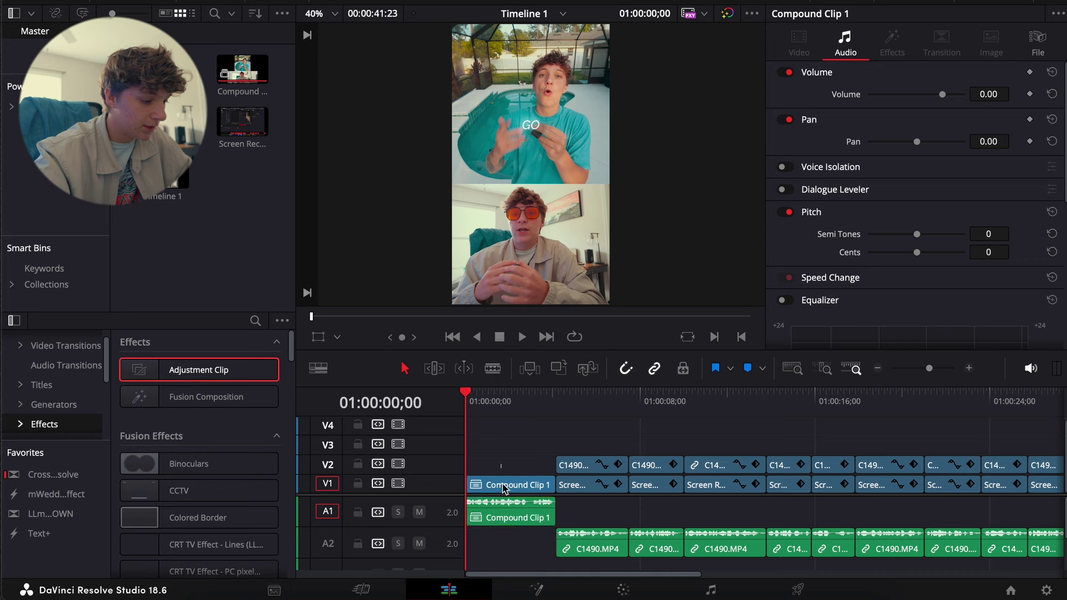
pyautogui.rightClick(506, 517)
pyautogui.click(531, 500)
pyautogui.press('space')
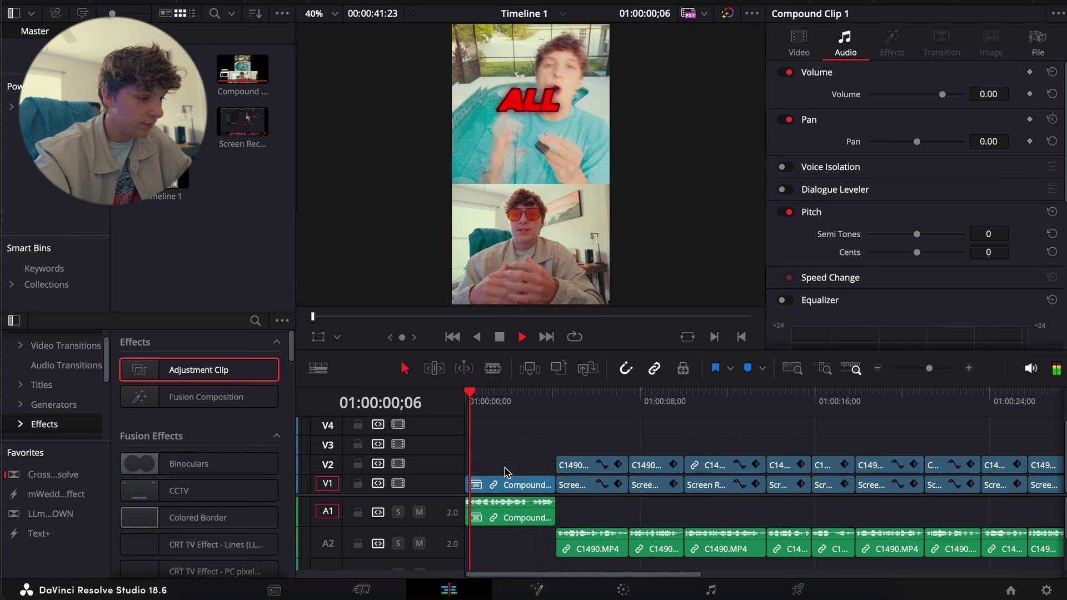
pyautogui.click(537, 477)
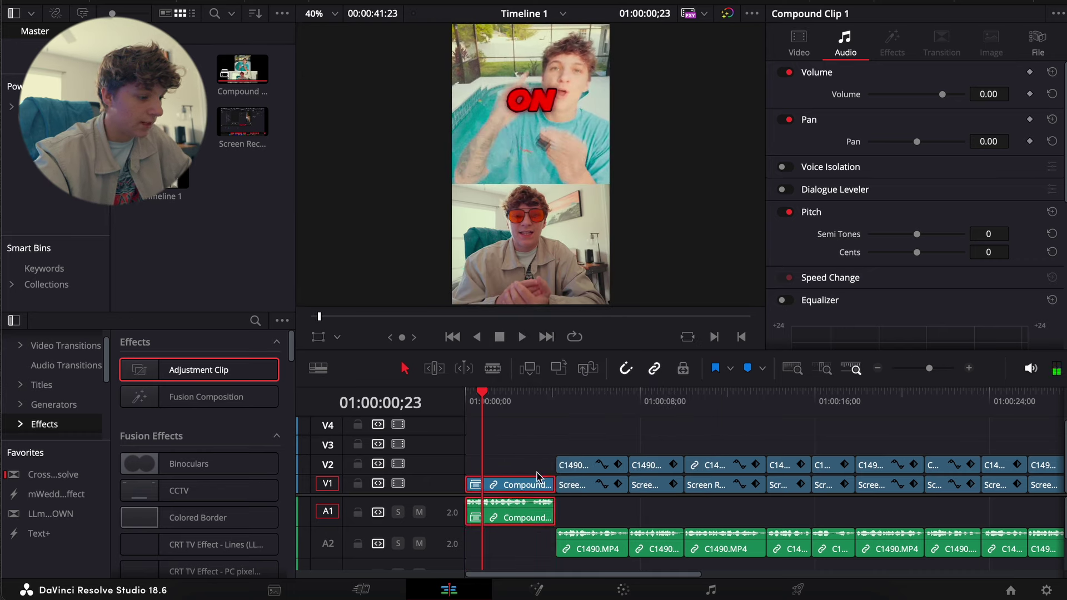
pyautogui.click(970, 369)
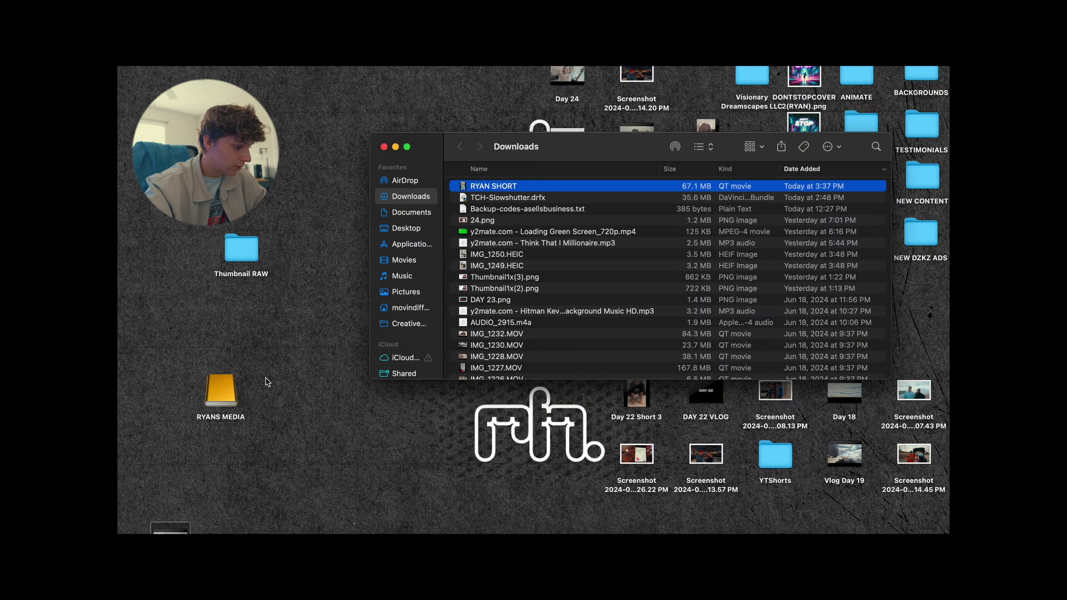
# Switch to DaVinci Resolve and place an Adjustment Clip on track V3 above the intro compound clip, starting at the first frame.
pyautogui.moveTo(322, 530)
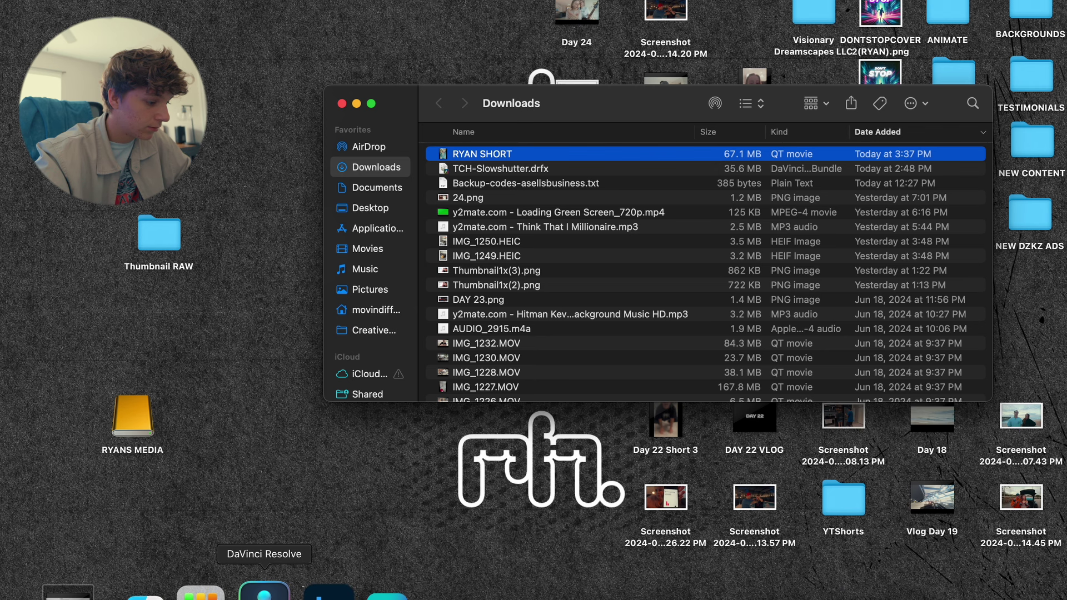
pyautogui.click(264, 591)
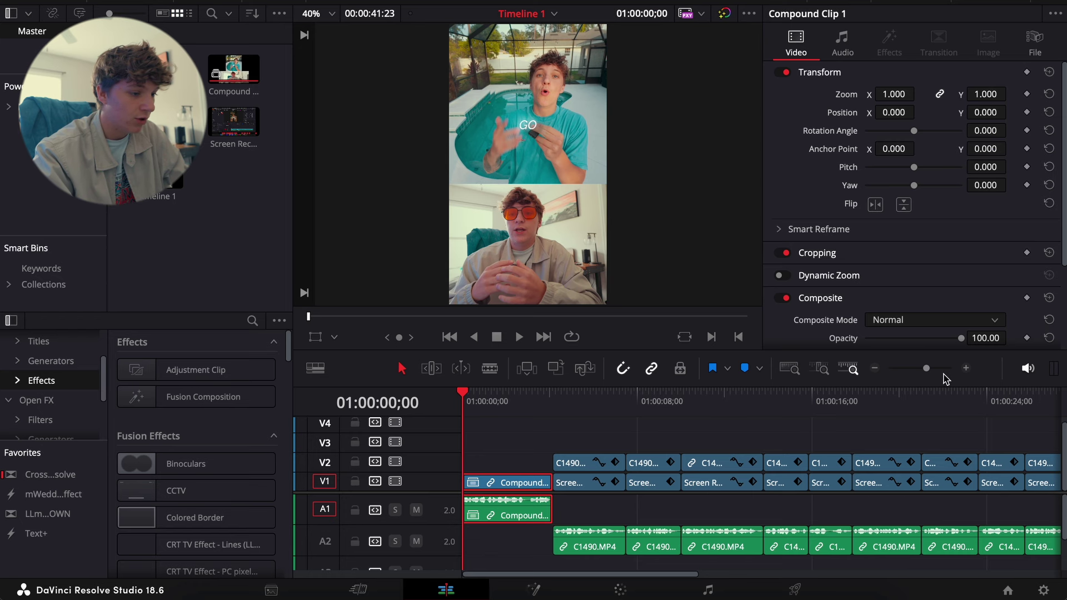
pyautogui.click(238, 373)
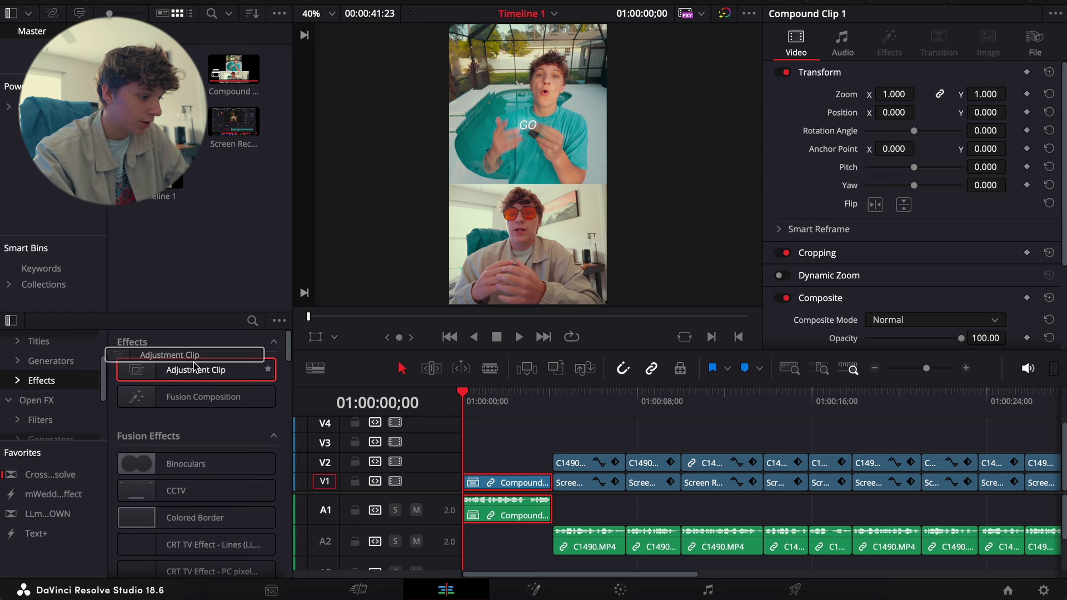
pyautogui.moveTo(178, 378); pyautogui.dragTo(506, 443)
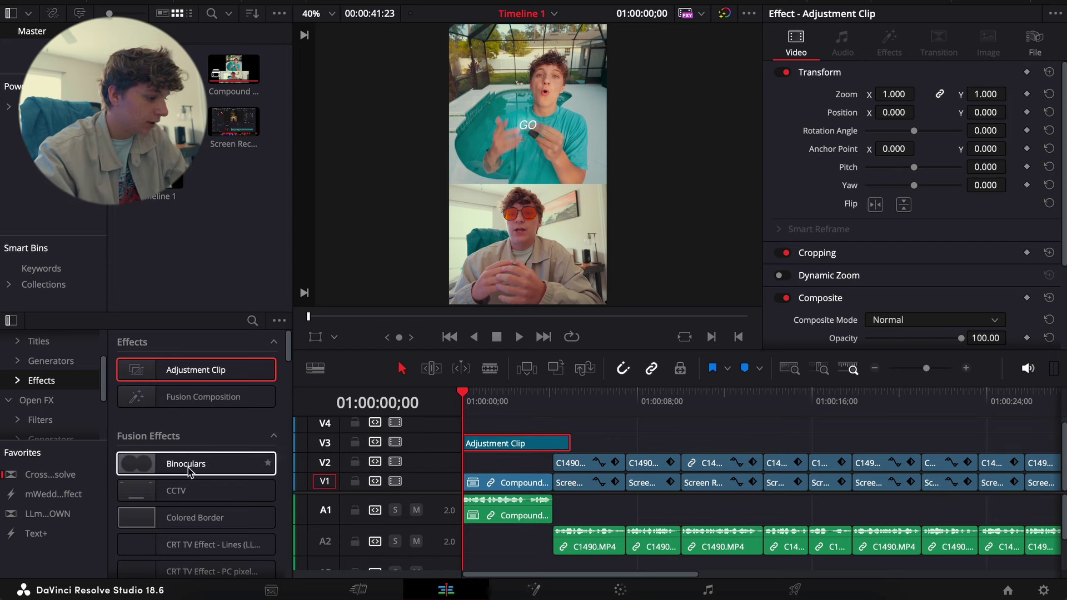
# Apply the MagicZoomV3 effect to the adjustment clip and trim the clip to end with the compound clip.
pyautogui.scroll(-10, 191, 465)
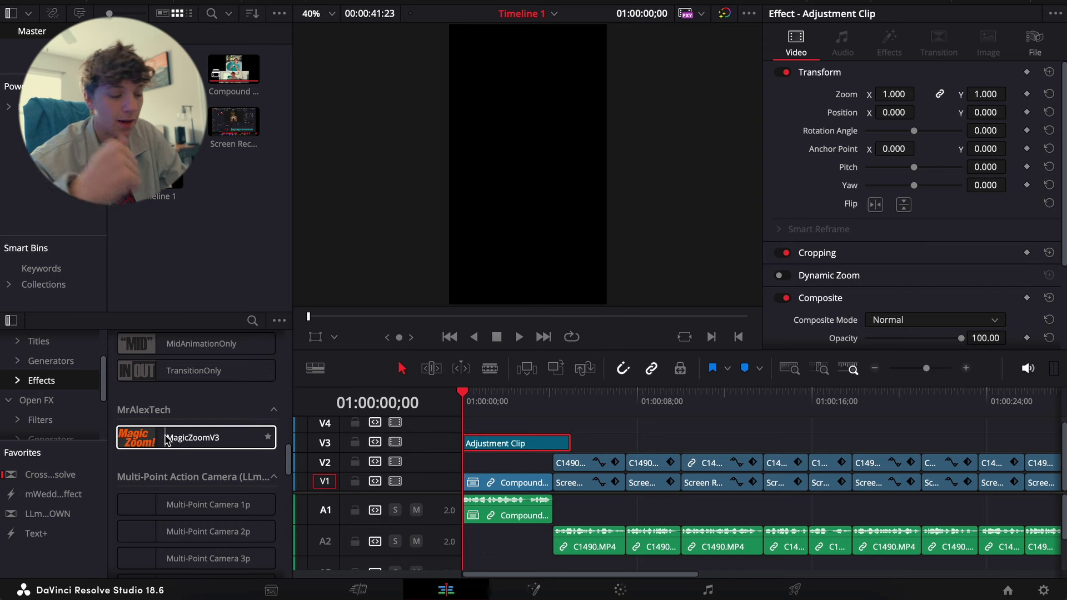
pyautogui.moveTo(167, 439); pyautogui.dragTo(505, 449)
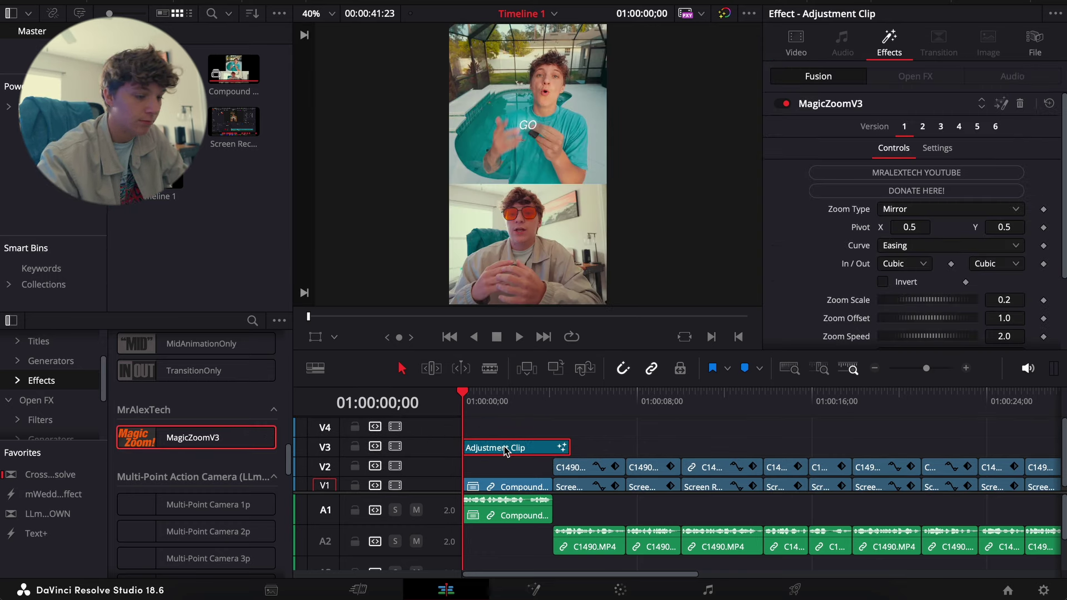
pyautogui.hotkey('ctrl', '=')
# Play back the zoom effect over the start of the intro and return to the first frame.
pyautogui.press('space')
pyautogui.press('space')
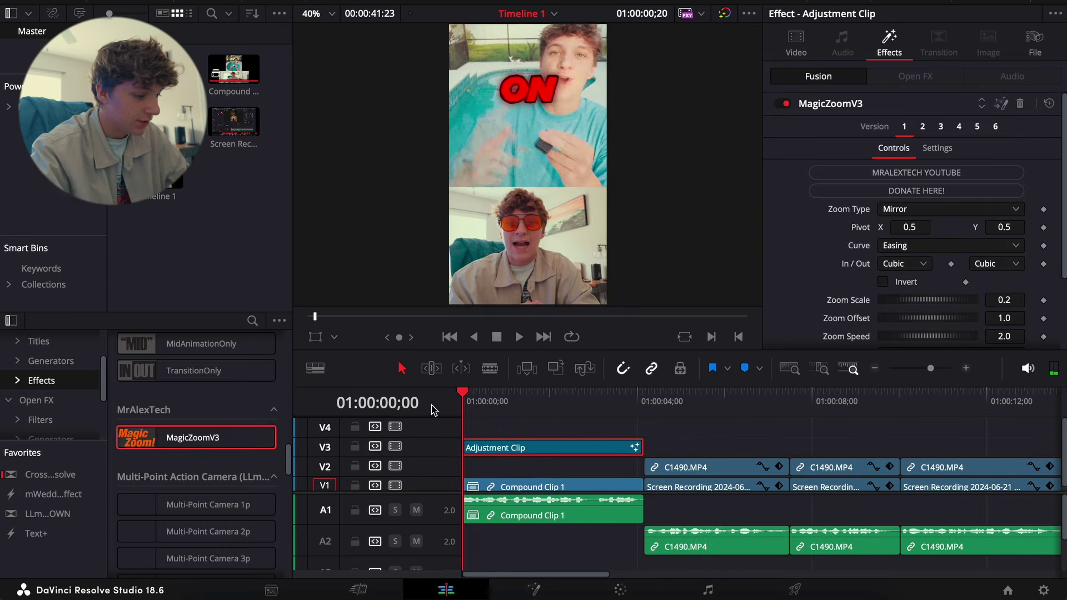
pyautogui.press('space')
pyautogui.press('space')
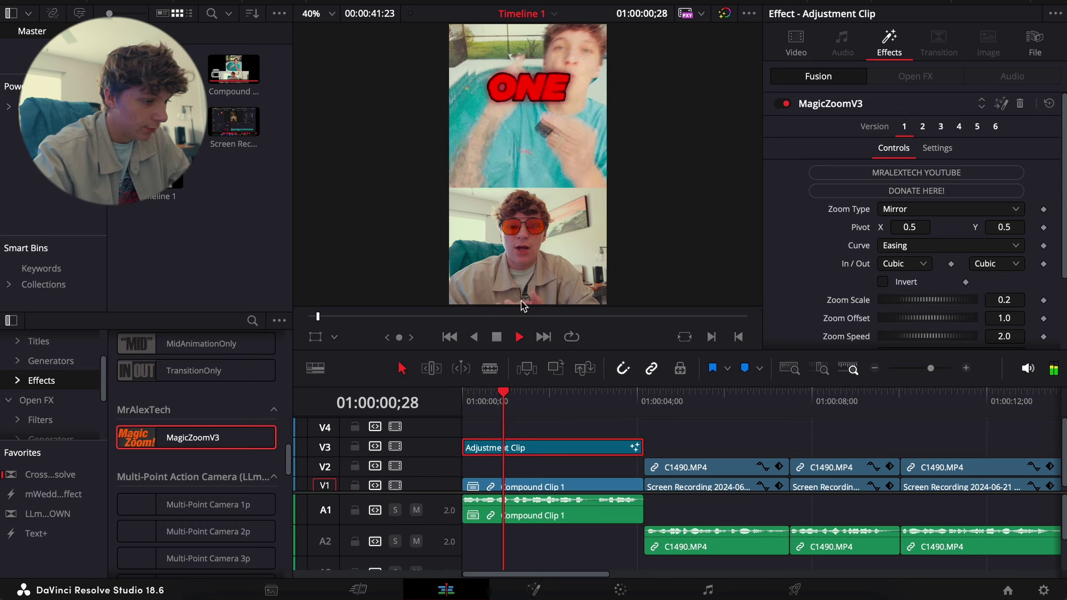
pyautogui.press('space')
pyautogui.press('Home')
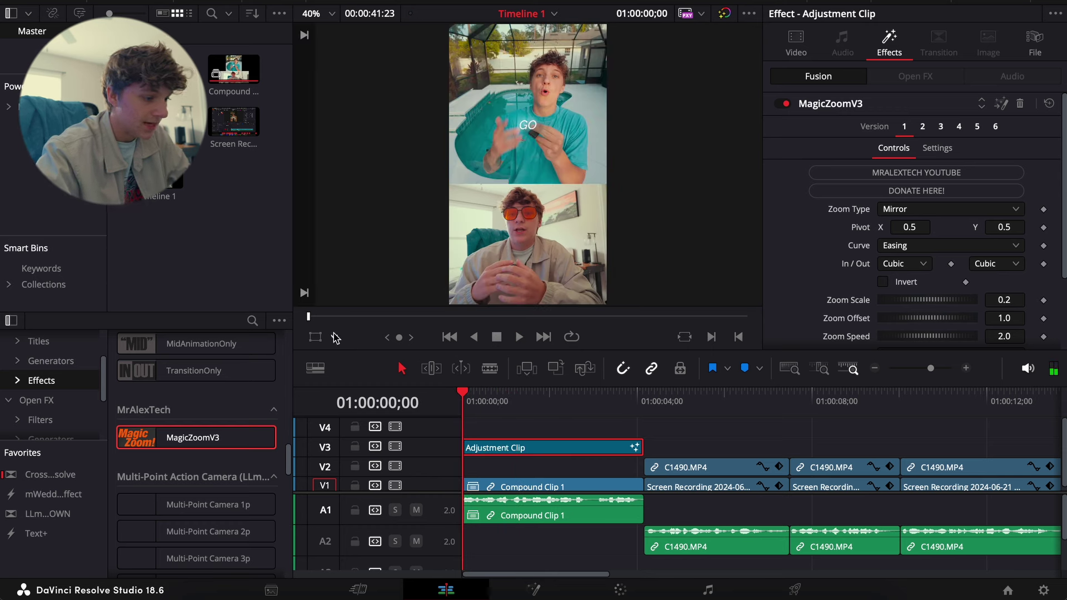
# Show the on-screen effect controls, move the zoom pivot to X 0.546189, Y 0.868831 near the upper speaker's head, and play back the start.
pyautogui.click(334, 336)
pyautogui.click(344, 434)
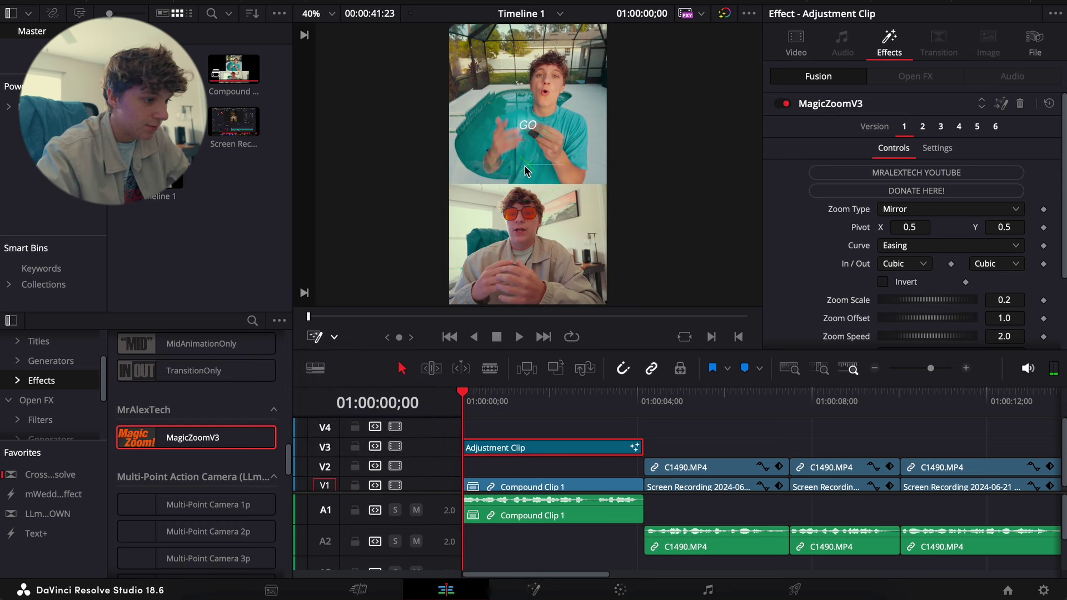
pyautogui.moveTo(527, 166); pyautogui.dragTo(529, 65)
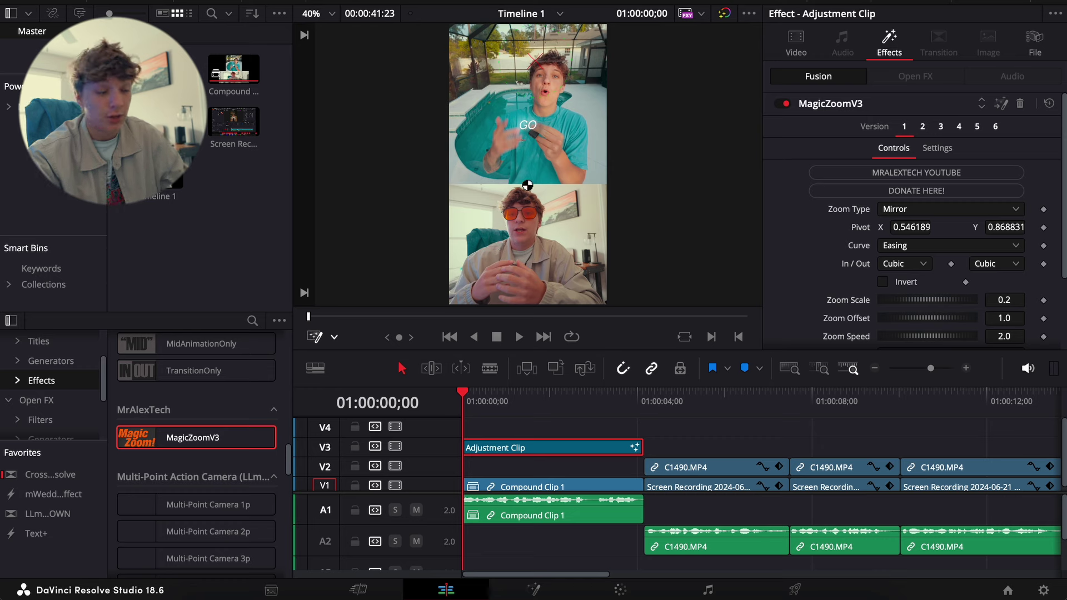
pyautogui.click(502, 422)
pyautogui.press('space')
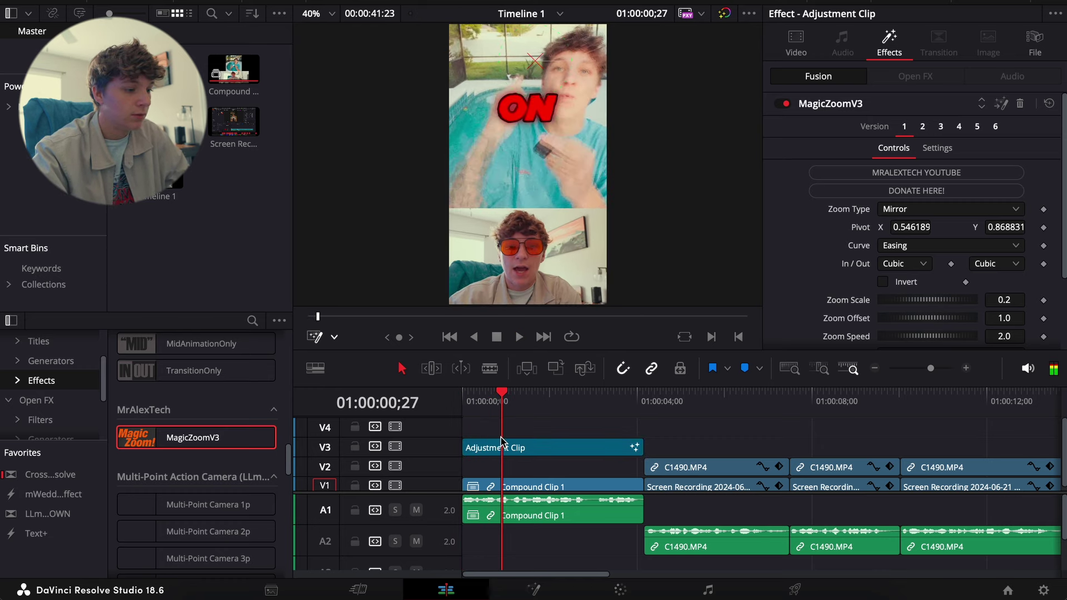
pyautogui.press('space')
# Set the adjustment clip's Camera Shake to Motion Scale 0.246 and Speed Scale 0.252, and play the intro from the start.
pyautogui.click(506, 446)
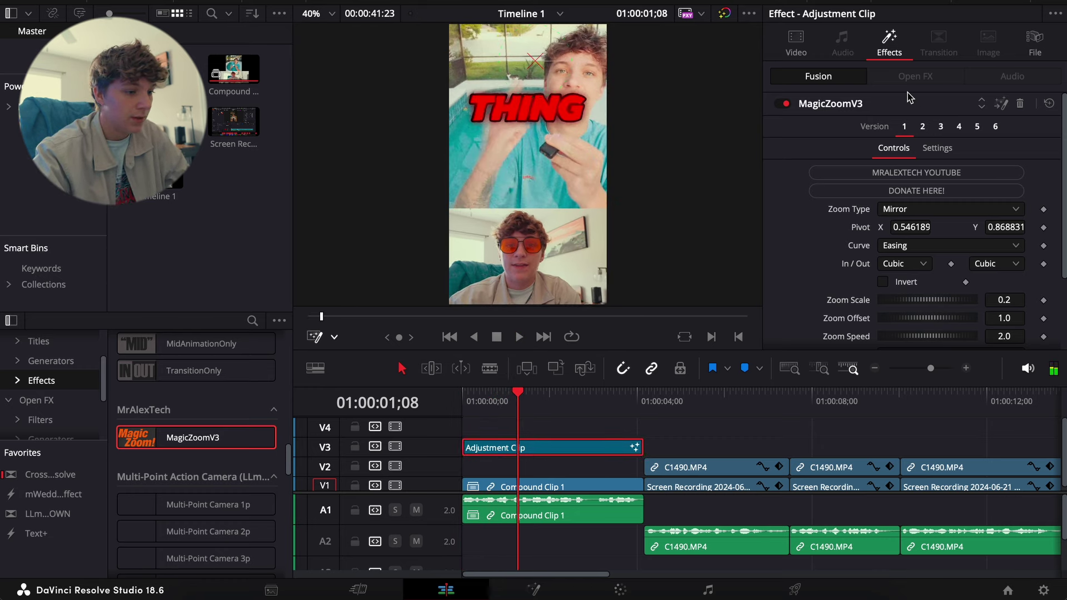
pyautogui.scroll(-2, 811, 257)
pyautogui.scroll(-5, 809, 334)
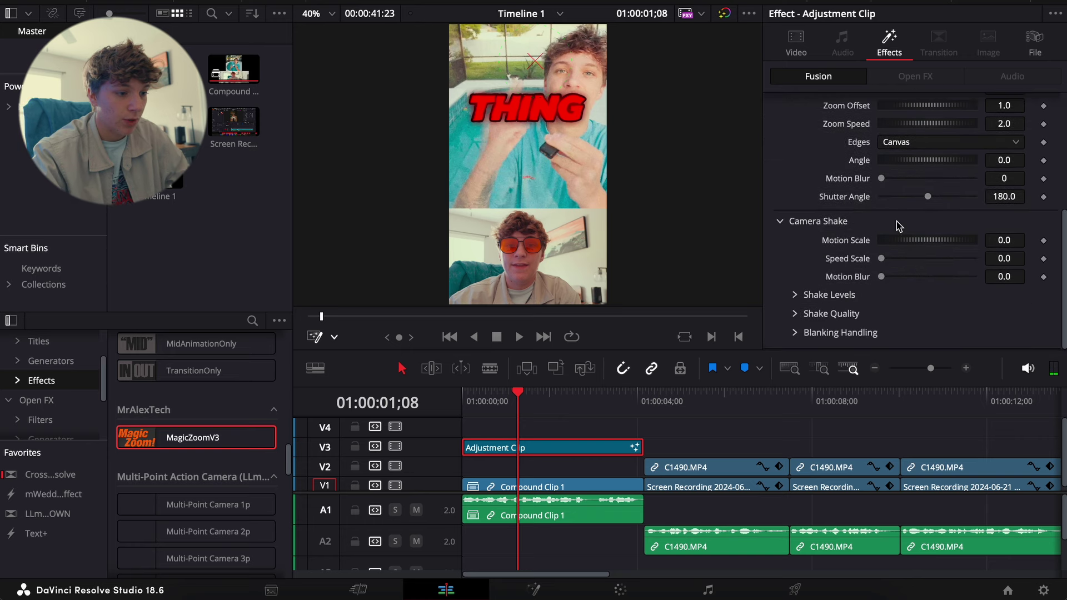
pyautogui.moveTo(906, 241); pyautogui.dragTo(895, 266)
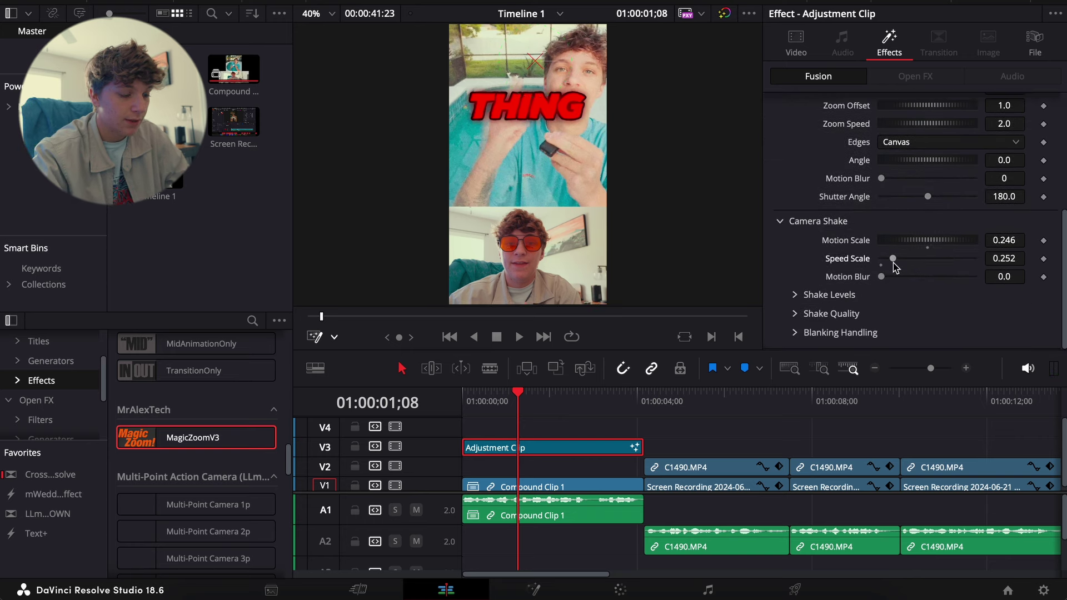
pyautogui.press('Home')
pyautogui.press('space')
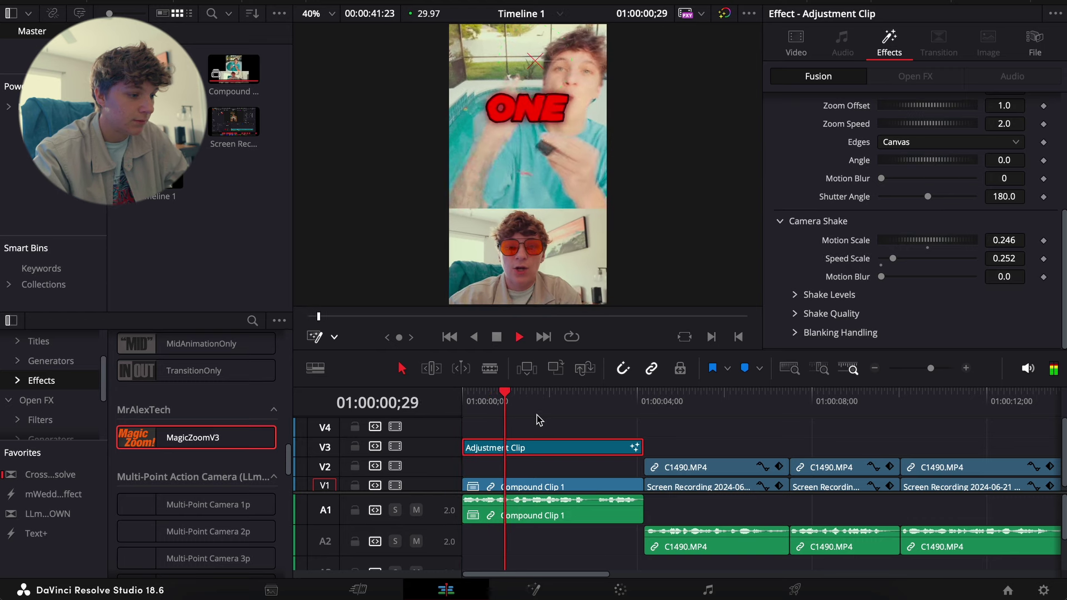
pyautogui.press('space')
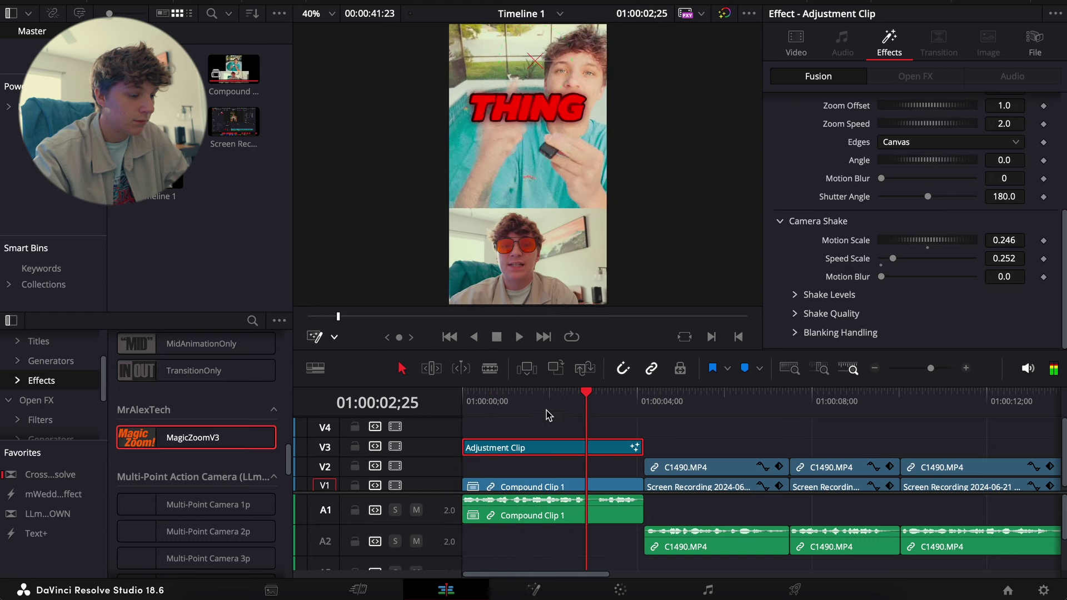
# Tune the Shake Levels to Pan Amplitude 0.11 and PTR Speed 0.835, checking the intro's playback.
pyautogui.click(796, 295)
pyautogui.moveTo(891, 231); pyautogui.dragTo(900, 234)
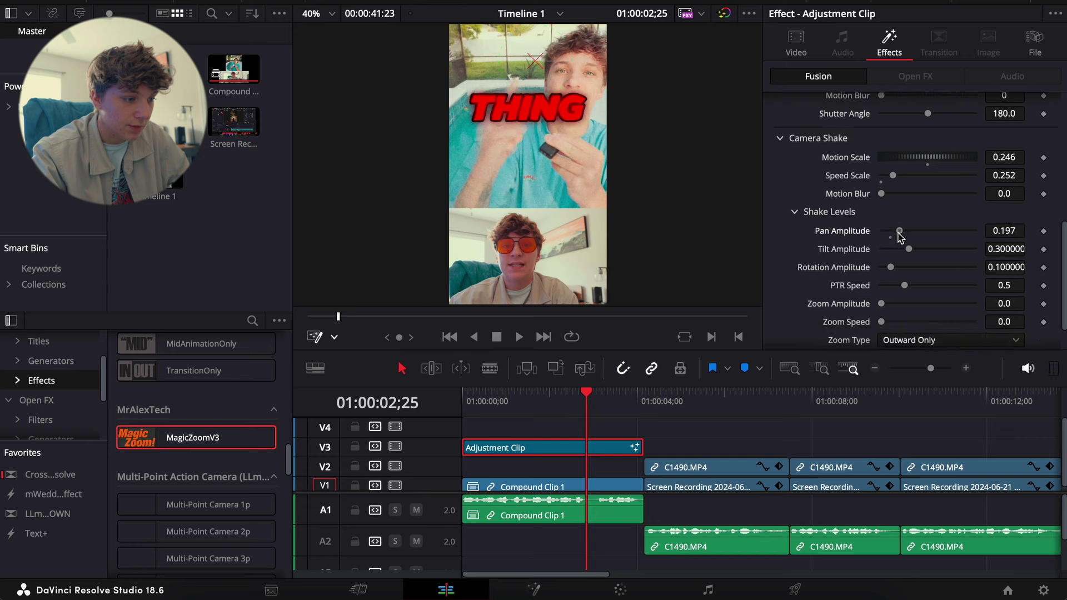
pyautogui.press('Home')
pyautogui.press('space')
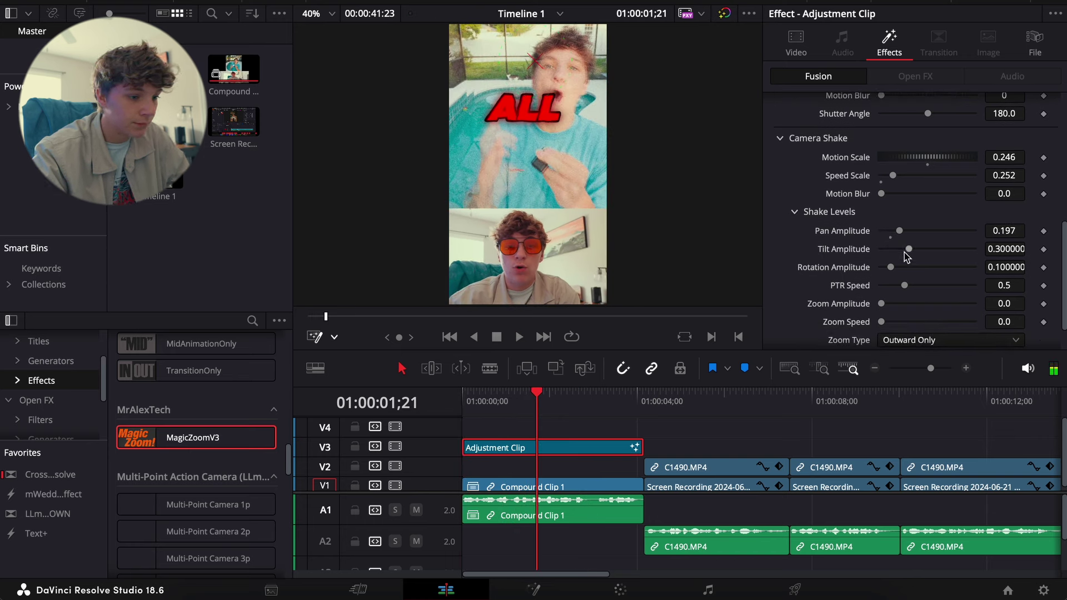
pyautogui.moveTo(899, 231); pyautogui.dragTo(893, 232)
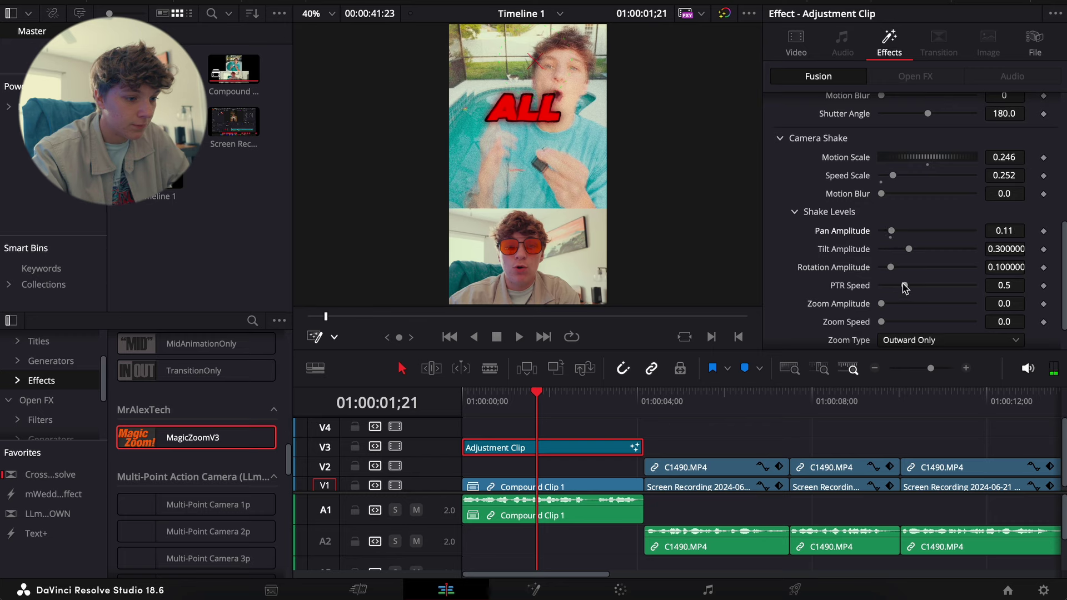
pyautogui.moveTo(905, 287); pyautogui.dragTo(919, 286)
pyautogui.press('Home')
pyautogui.press('space')
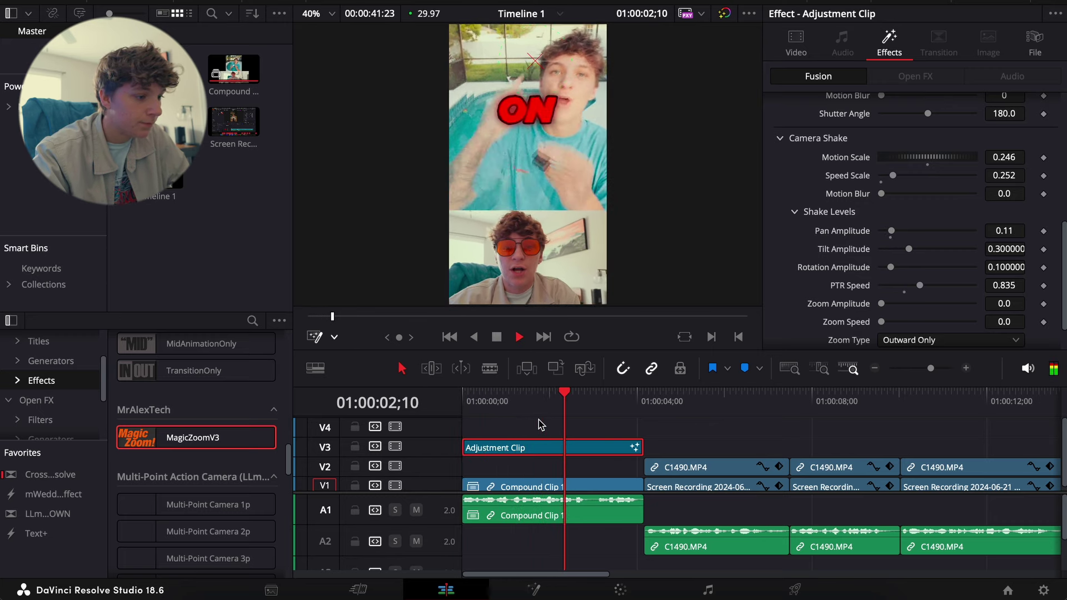
pyautogui.press('space')
# Set the Camera Shake Motion Scale to 0.173 and Speed Scale to 0.268, and replay the intro.
pyautogui.scroll(2, 912, 189)
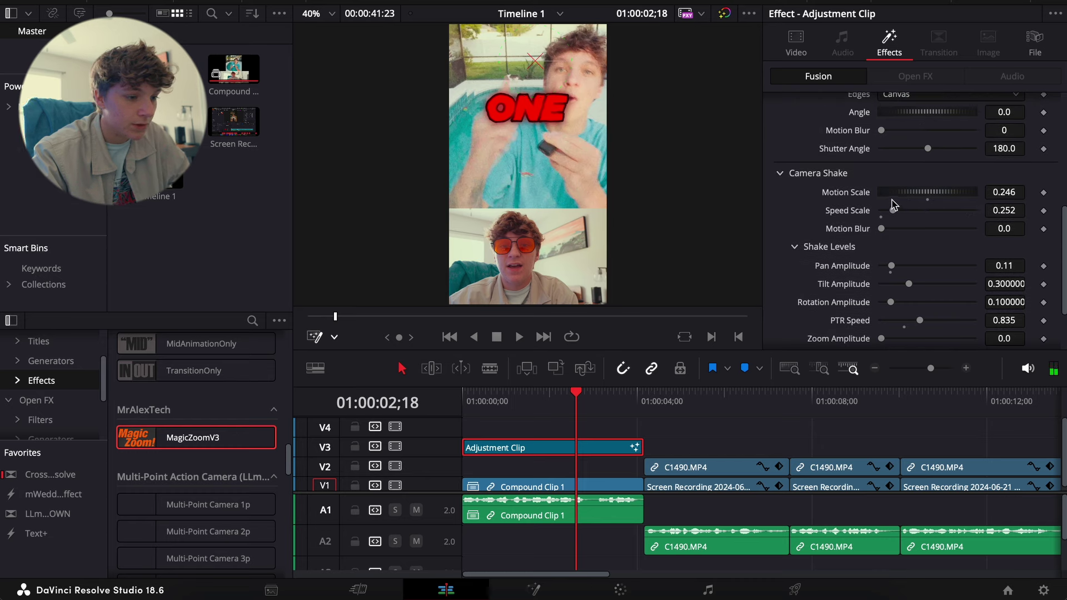
pyautogui.moveTo(892, 199)
pyautogui.mouseDown()
pyautogui.moveTo(906, 198)
pyautogui.moveTo(880, 204)
pyautogui.mouseUp()
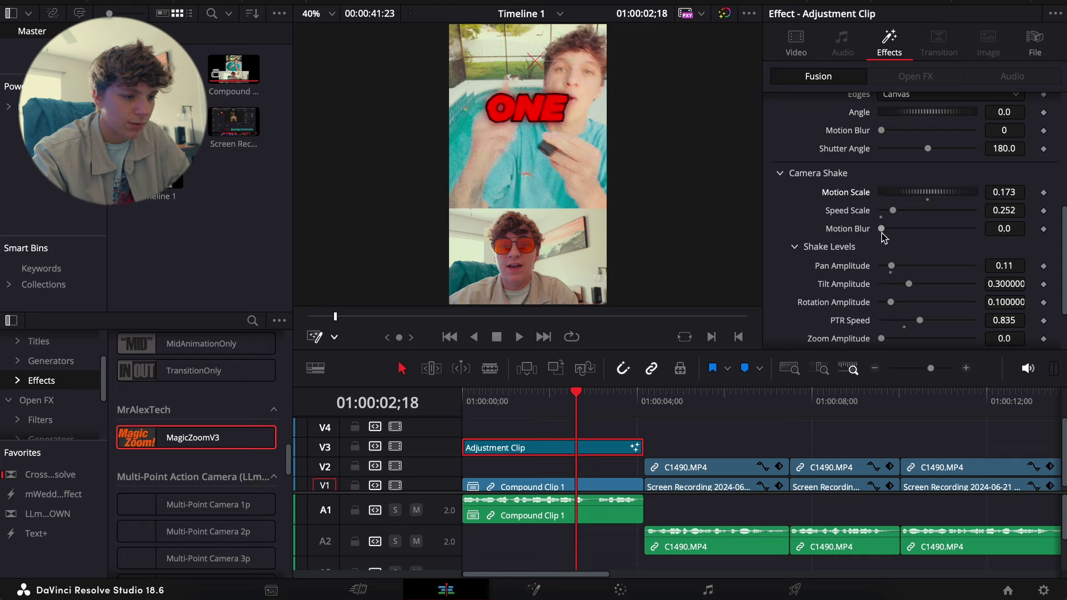
pyautogui.moveTo(893, 211); pyautogui.dragTo(893, 211)
pyautogui.click(524, 393)
pyautogui.press('Home')
pyautogui.press('space')
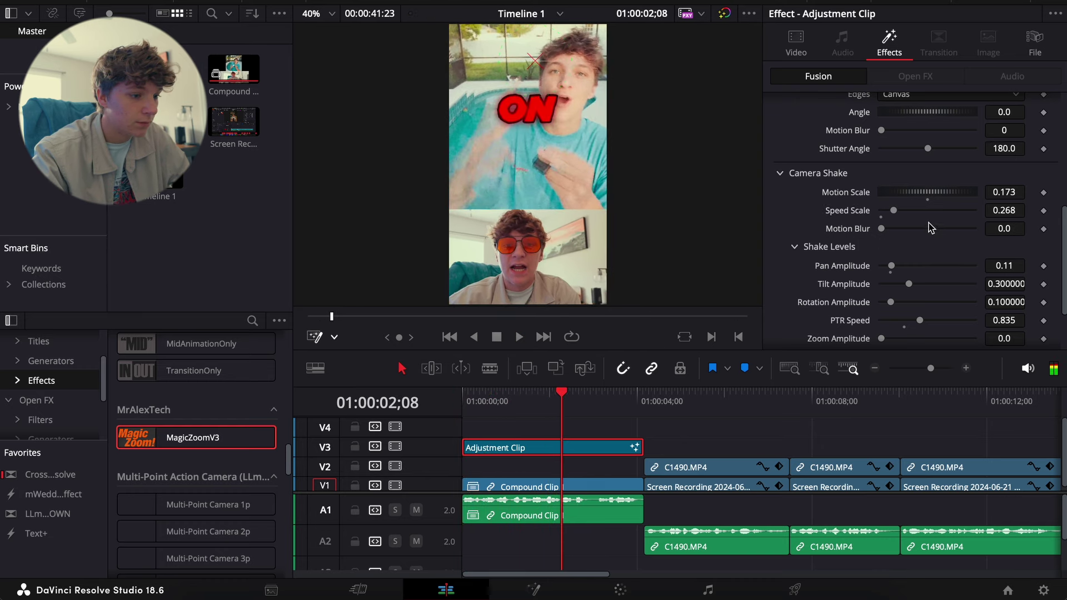
# Raise the Camera Shake Speed Scale to 0.567 and play back the intro from the first frame.
pyautogui.moveTo(894, 210)
pyautogui.mouseDown()
pyautogui.moveTo(918, 210)
pyautogui.moveTo(908, 211)
pyautogui.mouseUp()
pyautogui.press('space')
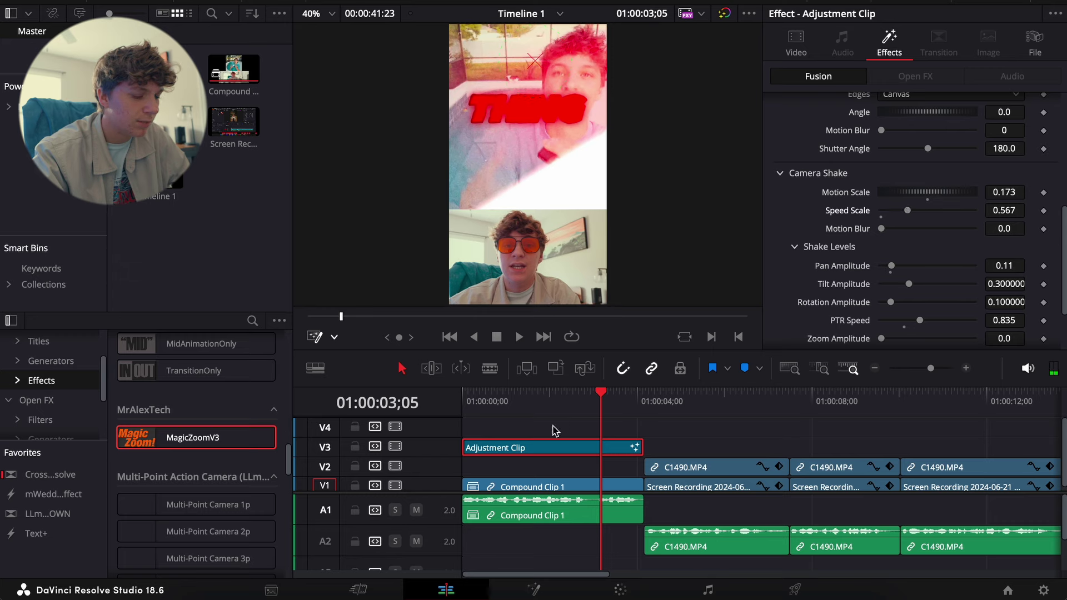
pyautogui.moveTo(566, 401); pyautogui.dragTo(464, 402)
pyautogui.press('space')
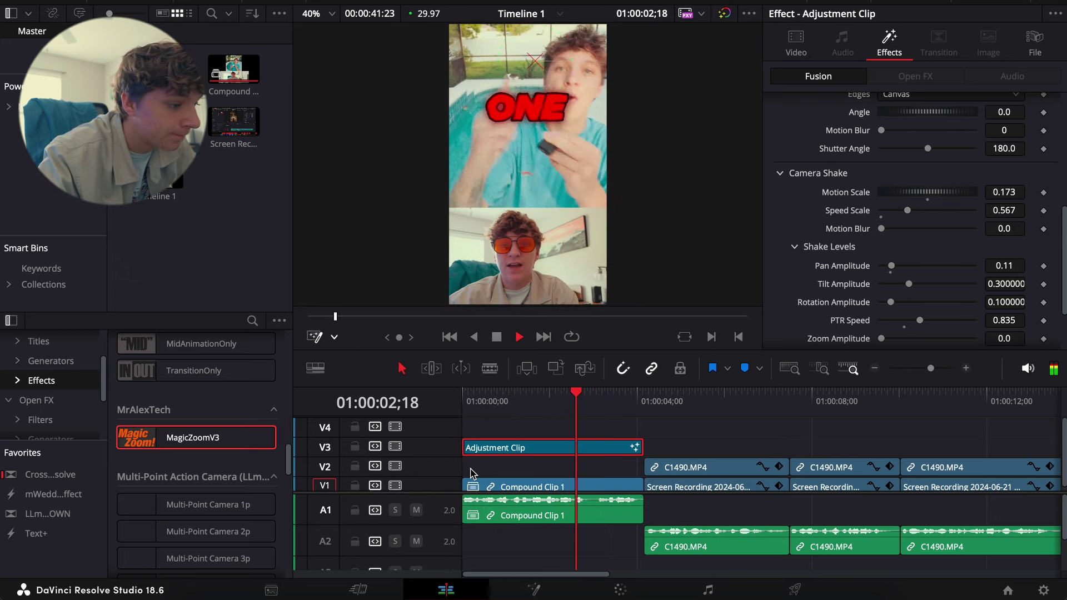
pyautogui.click(516, 432)
# Enlarge the timeline around the intro's end and open the SFX power bin.
pyautogui.moveTo(931, 368); pyautogui.dragTo(935, 368)
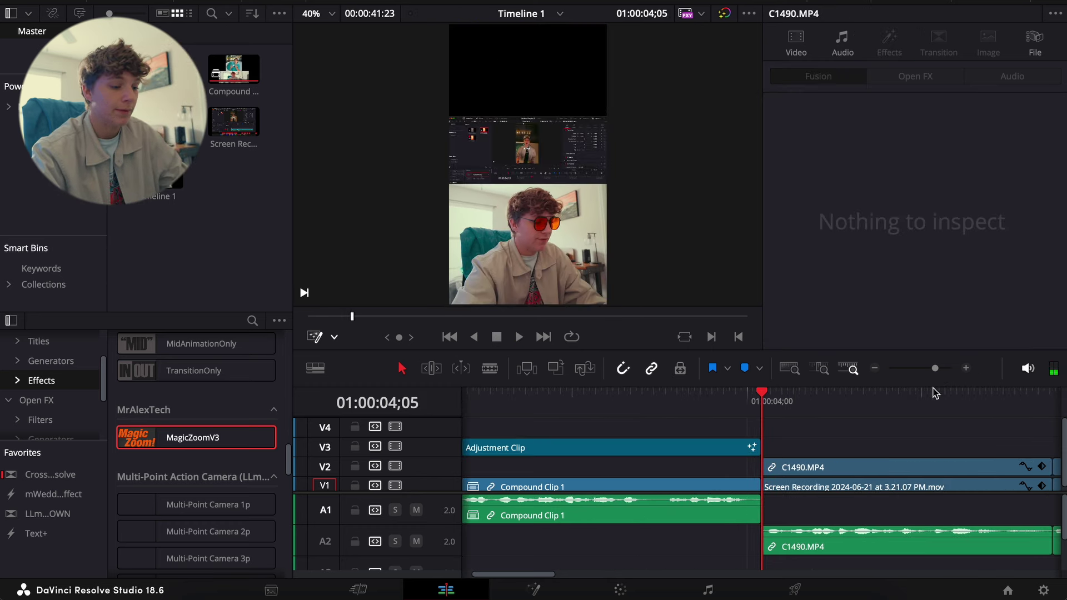
pyautogui.click(8, 106)
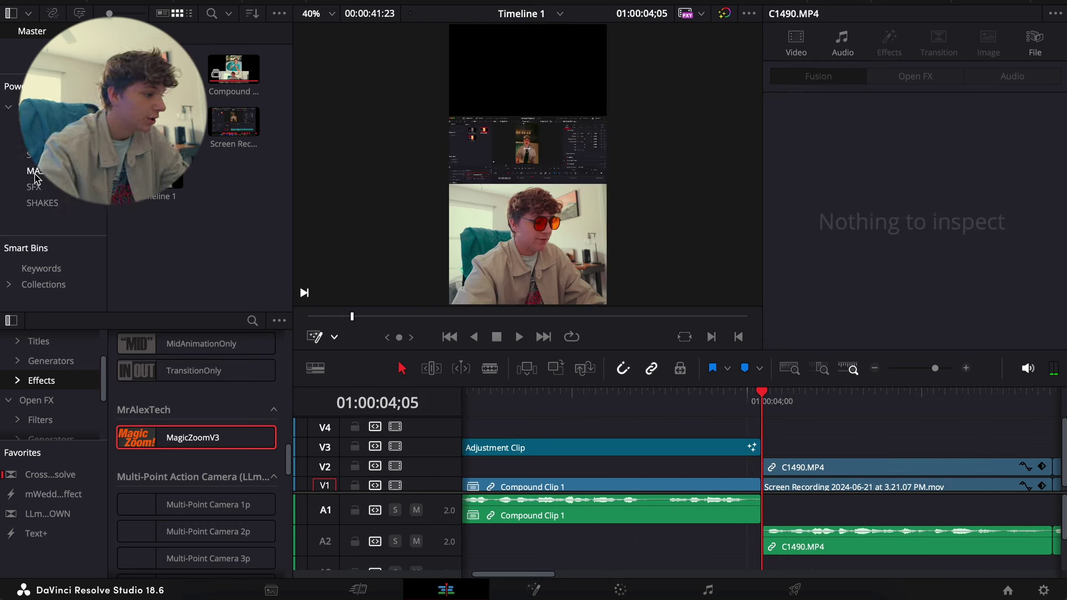
pyautogui.click(33, 187)
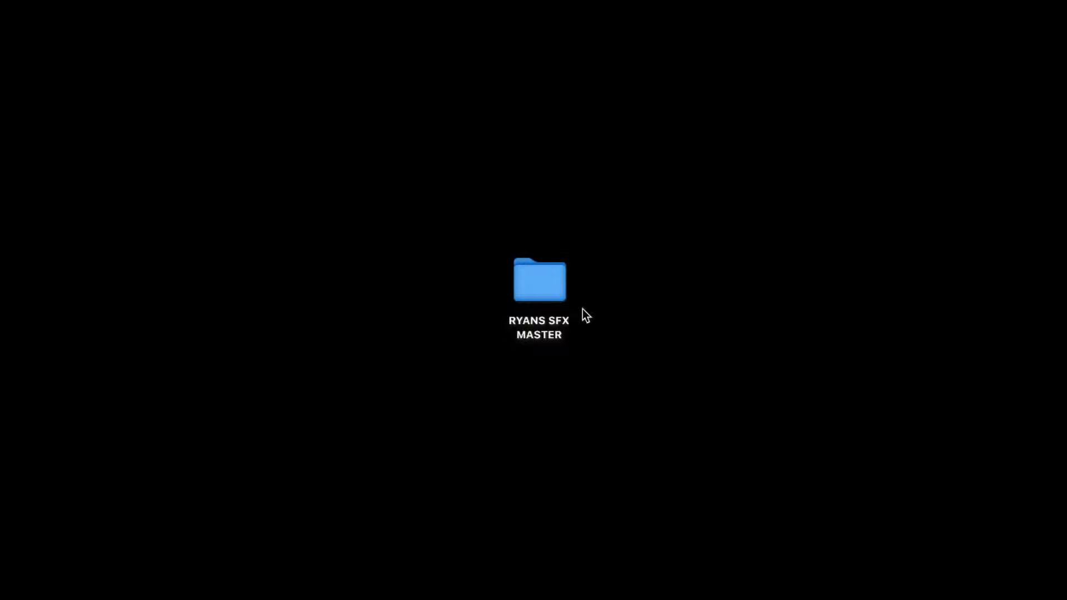
# Open the RYANS SFX MASTER folder and browse its sound effect files.
pyautogui.doubleClick(542, 277)
pyautogui.hscroll(2, 542, 276)
pyautogui.hscroll(3, 542, 277)
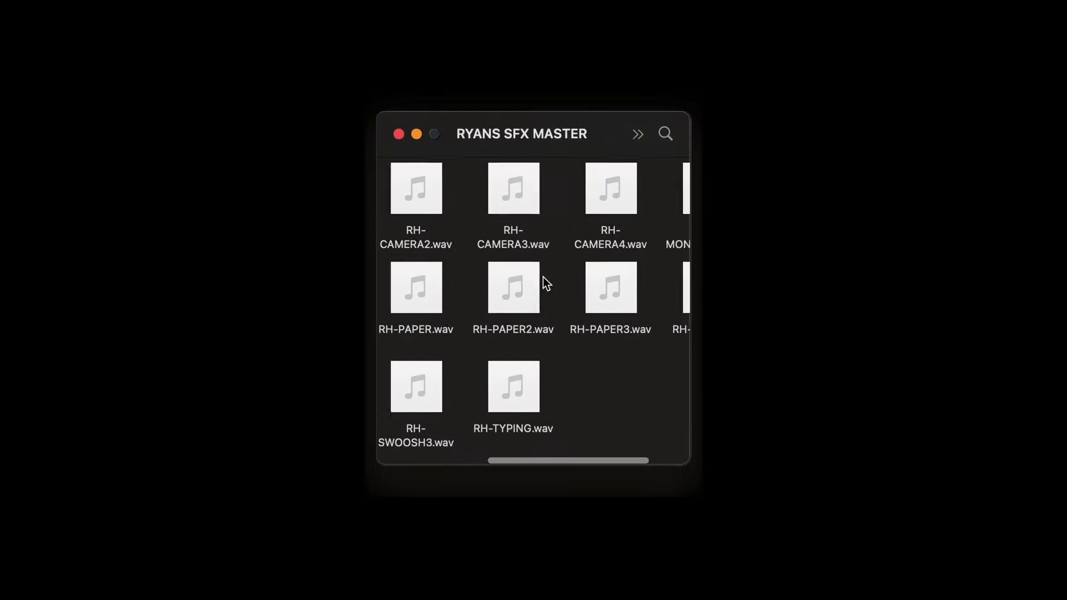
pyautogui.click(624, 312)
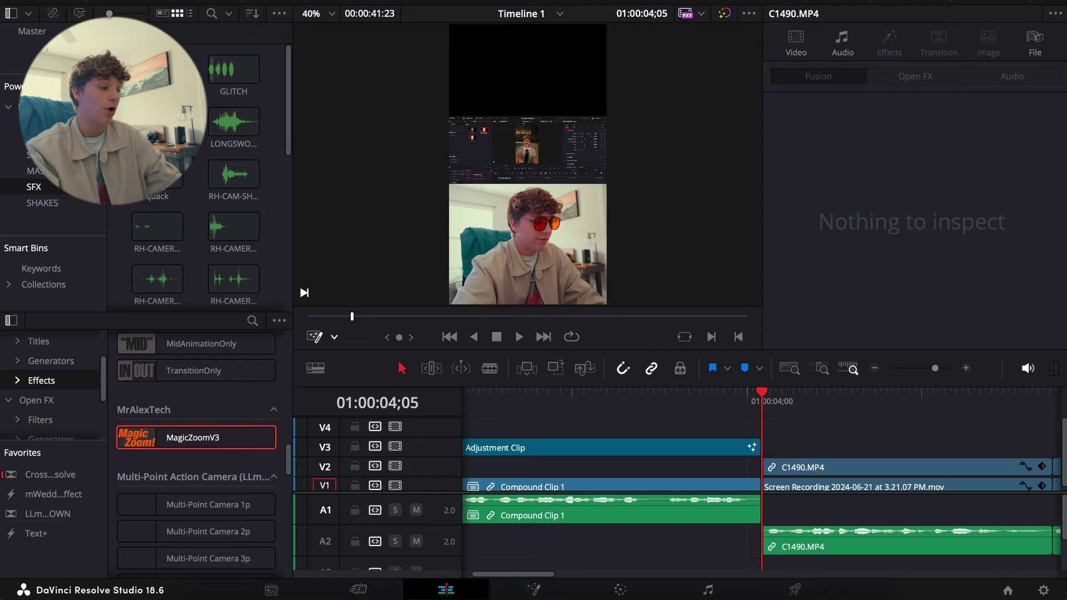
# Place RH-RISER.wav on track A2 ending at the compound clip's end, with volume -2.40 and pitch -4 semitones.
pyautogui.scroll(-5, 222, 178)
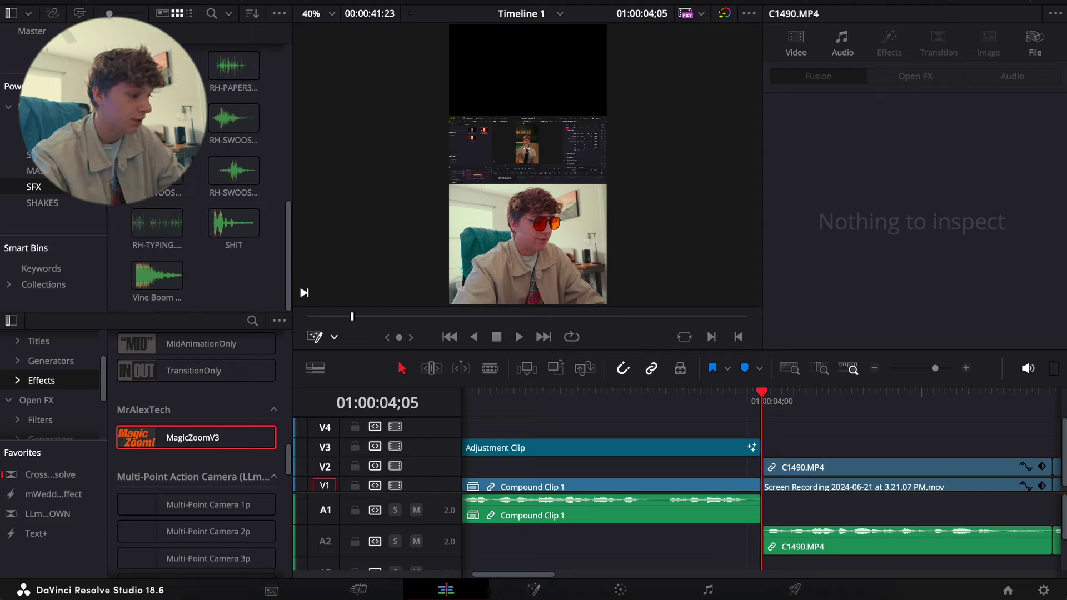
pyautogui.moveTo(157, 118); pyautogui.dragTo(653, 549)
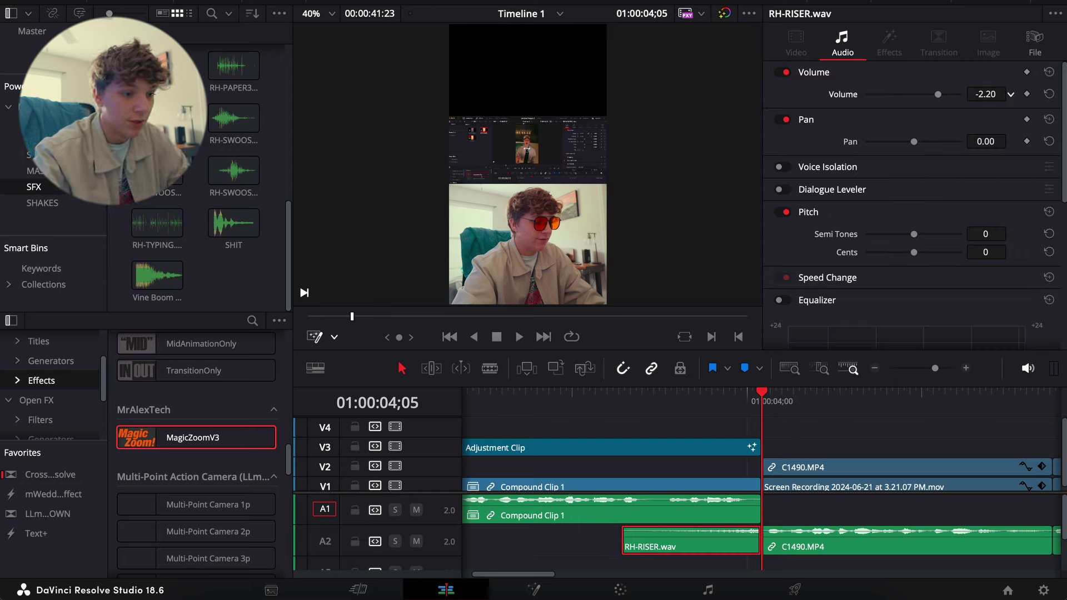
pyautogui.moveTo(987, 94); pyautogui.dragTo(981, 141)
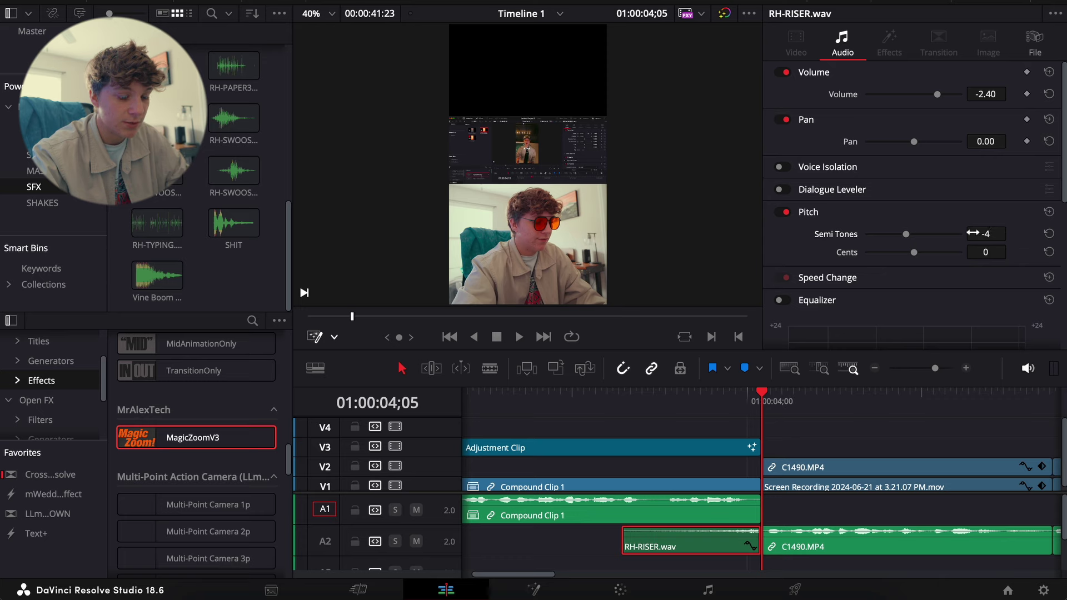
pyautogui.click(599, 399)
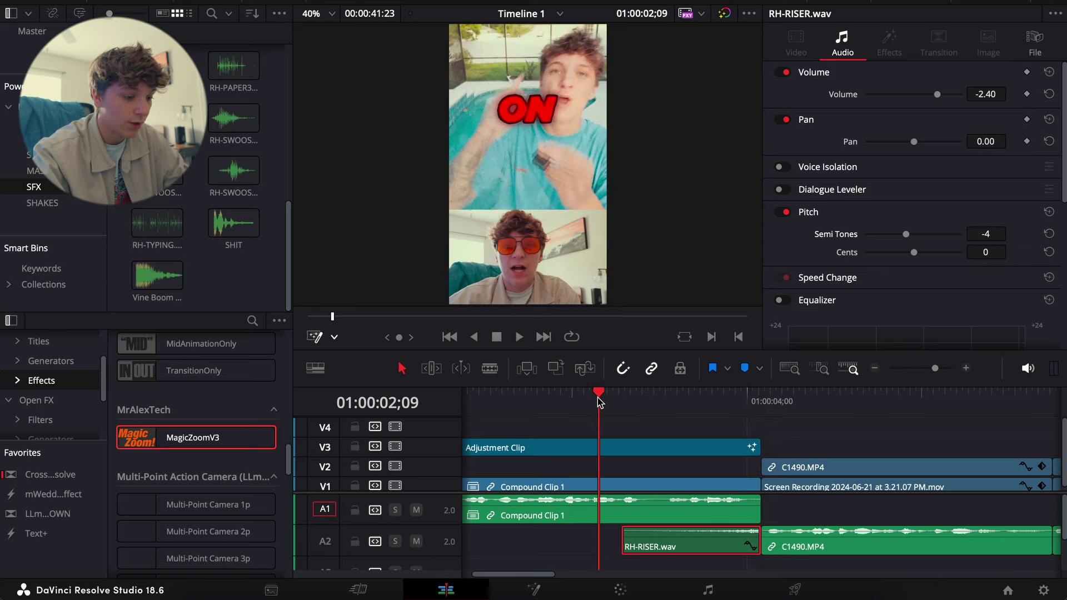
# Change audio track A2's track type to mono.
pyautogui.rightClick(453, 543)
pyautogui.moveTo(529, 503)
pyautogui.click(611, 499)
# Play back the riser leading into the intro's end several times, including once from the timeline's first frame, to check the sound.
pyautogui.hotkey('shift', 'z')
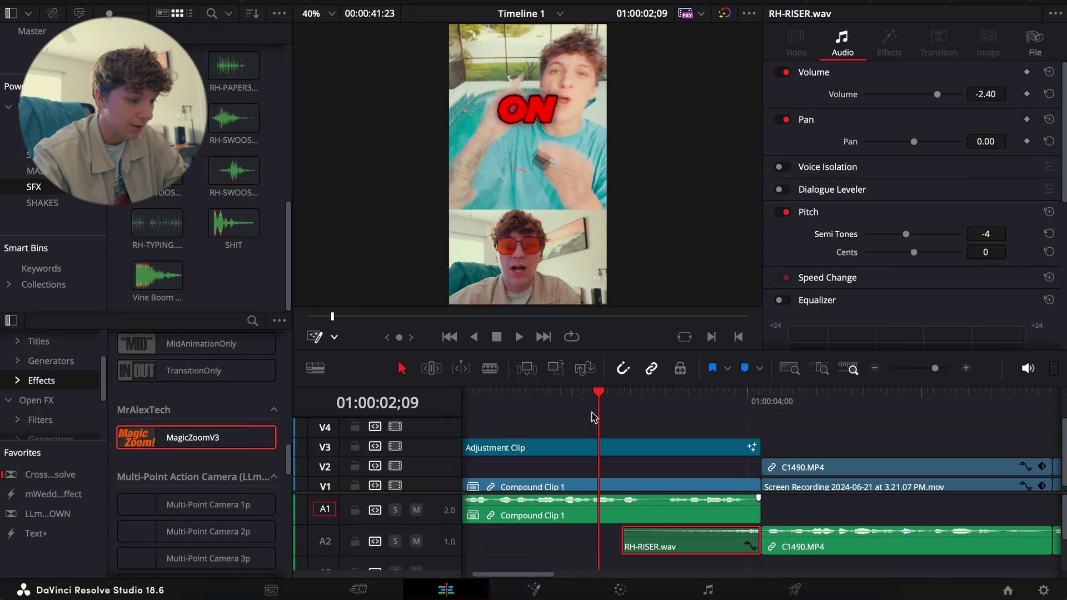
pyautogui.press('space')
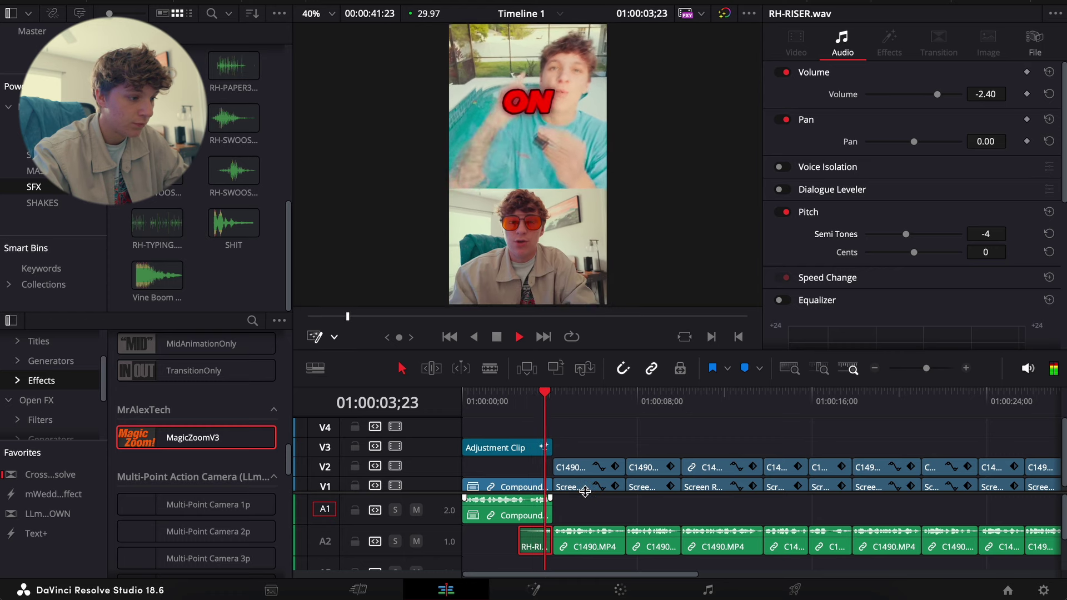
pyautogui.press('space')
pyautogui.press('space')
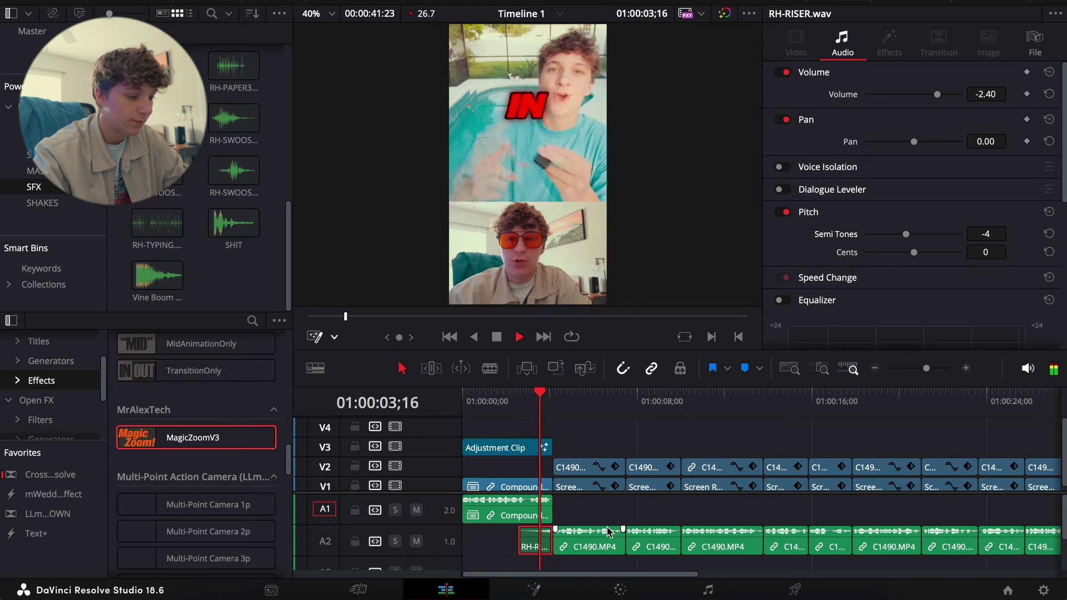
pyautogui.click(520, 396)
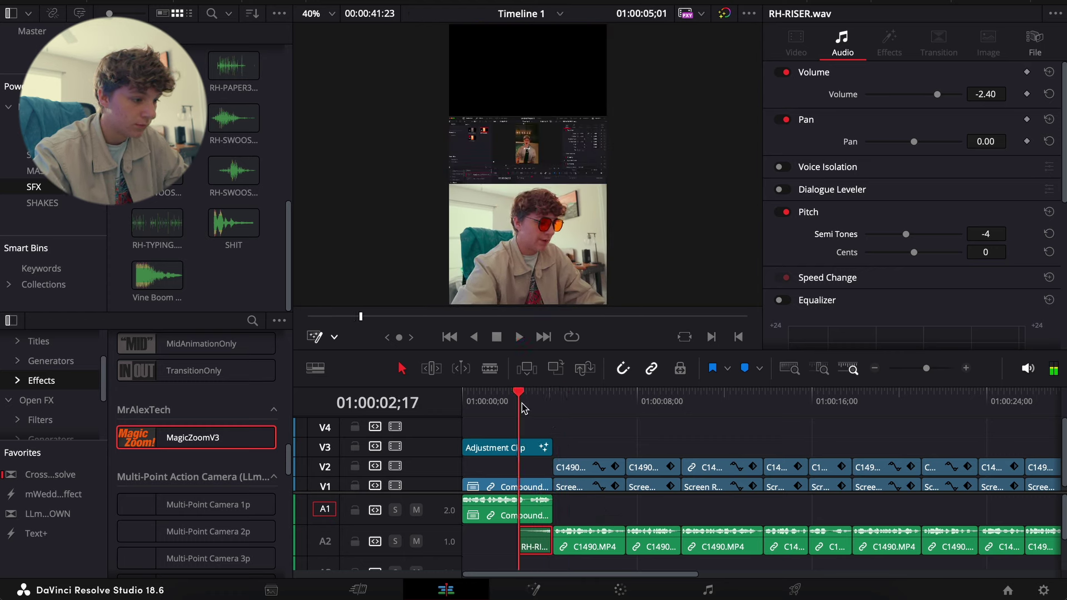
pyautogui.press('space')
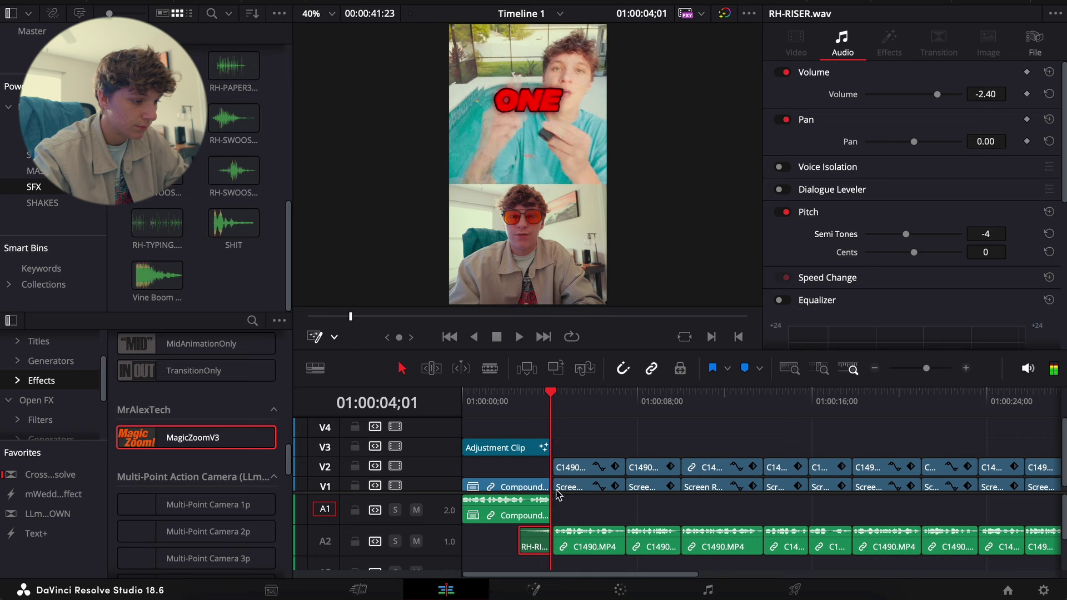
pyautogui.click(512, 515)
pyautogui.press('space')
pyautogui.click(597, 512)
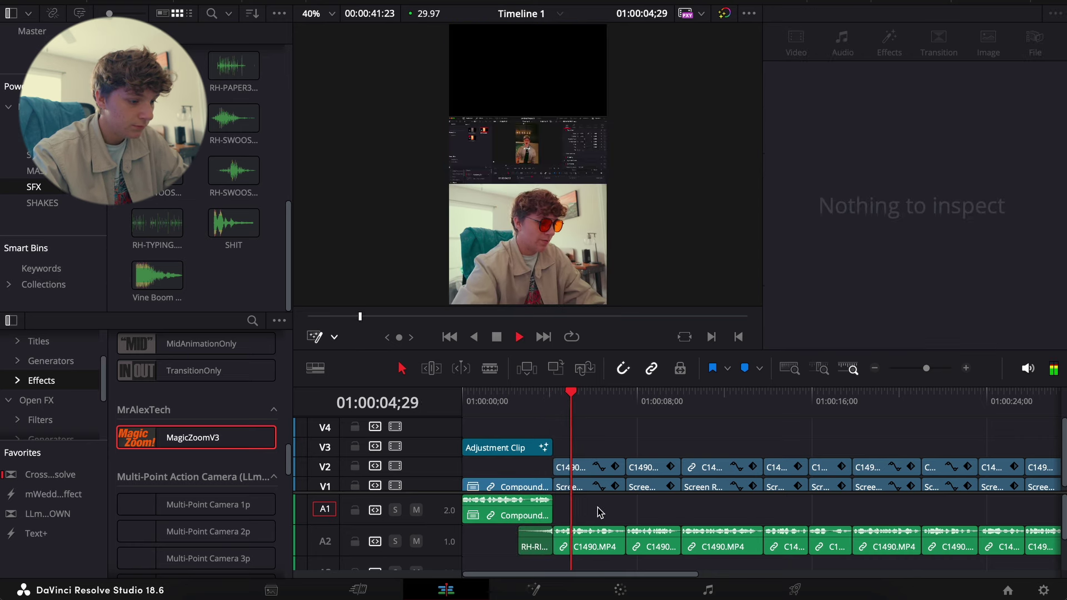
pyautogui.press('space')
pyautogui.hotkey('alt', 'l')
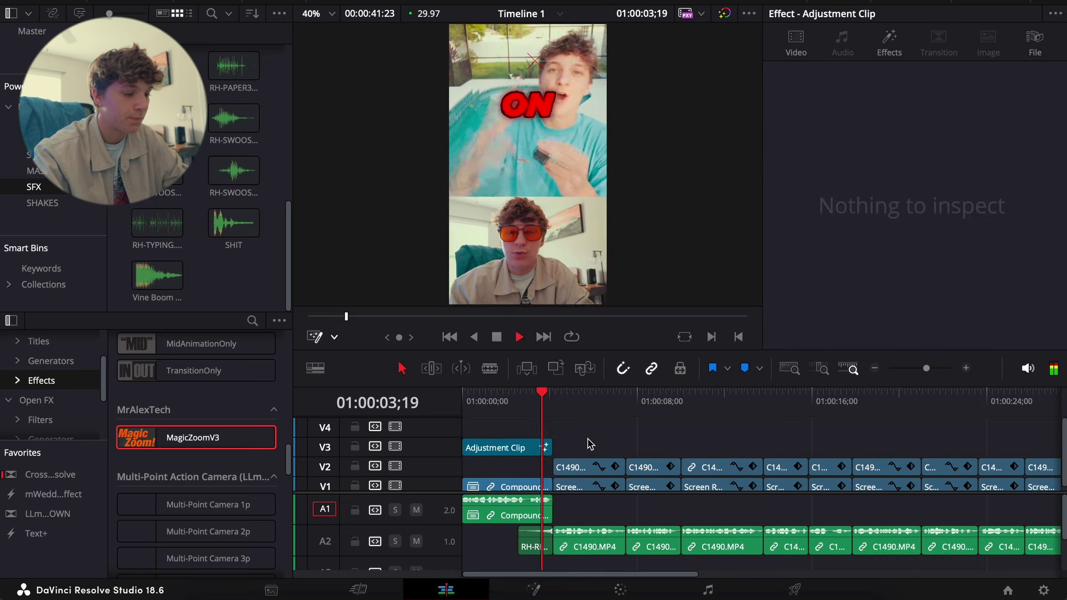
pyautogui.press('space')
pyautogui.press('Home')
pyautogui.press('space')
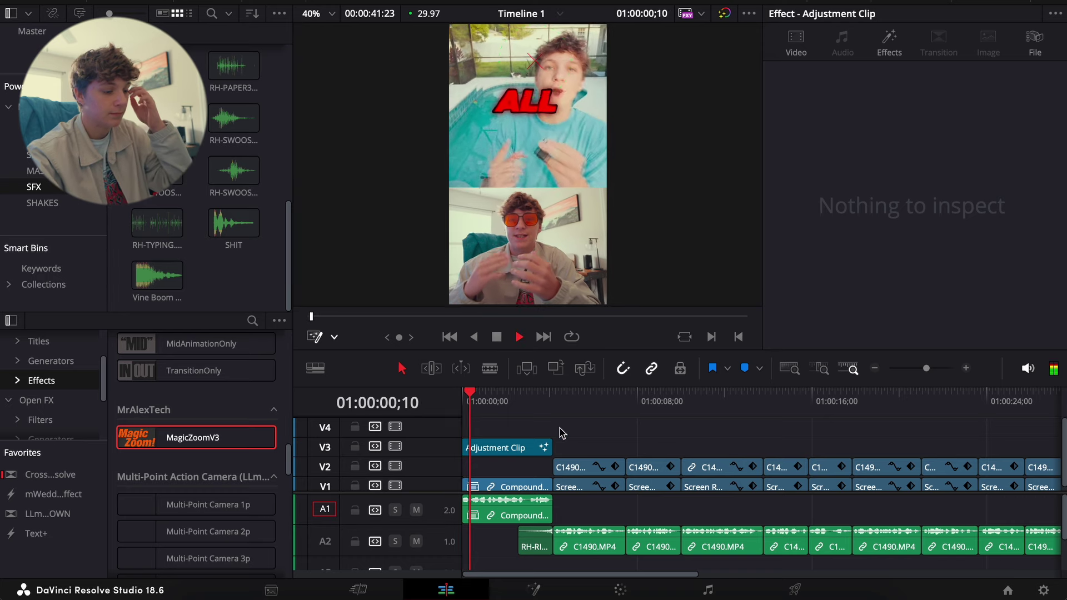
# Place a Text+ title on track V4 above the adjustment clip, starting at 01:00:01;16, and play it back.
pyautogui.hotkey('ctrl', '=')
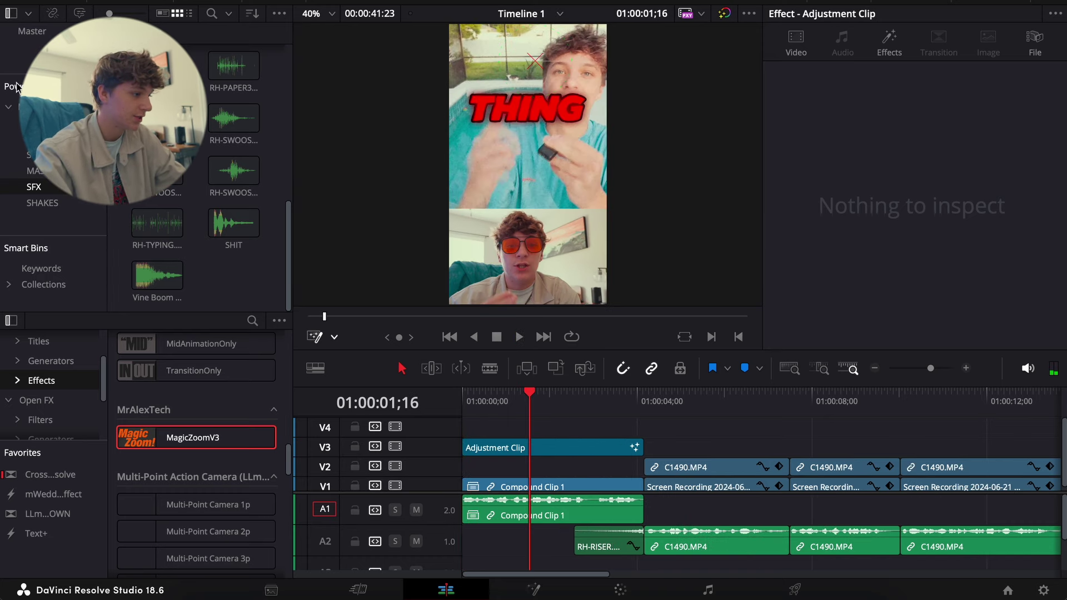
pyautogui.click(38, 341)
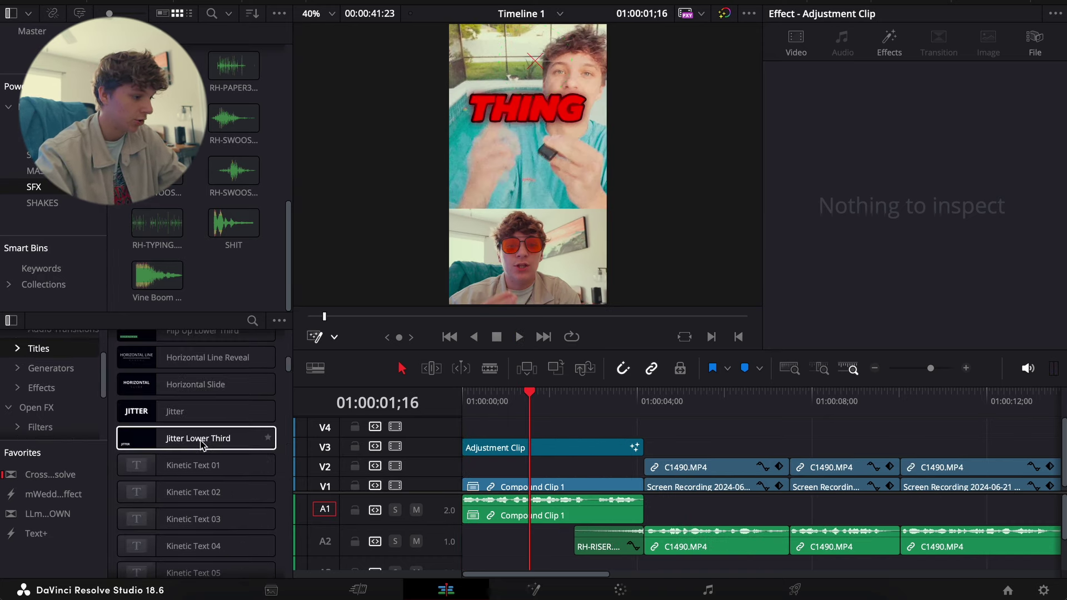
pyautogui.scroll(3, 201, 447)
pyautogui.moveTo(182, 506); pyautogui.dragTo(526, 416)
pyautogui.press('space')
pyautogui.click(602, 422)
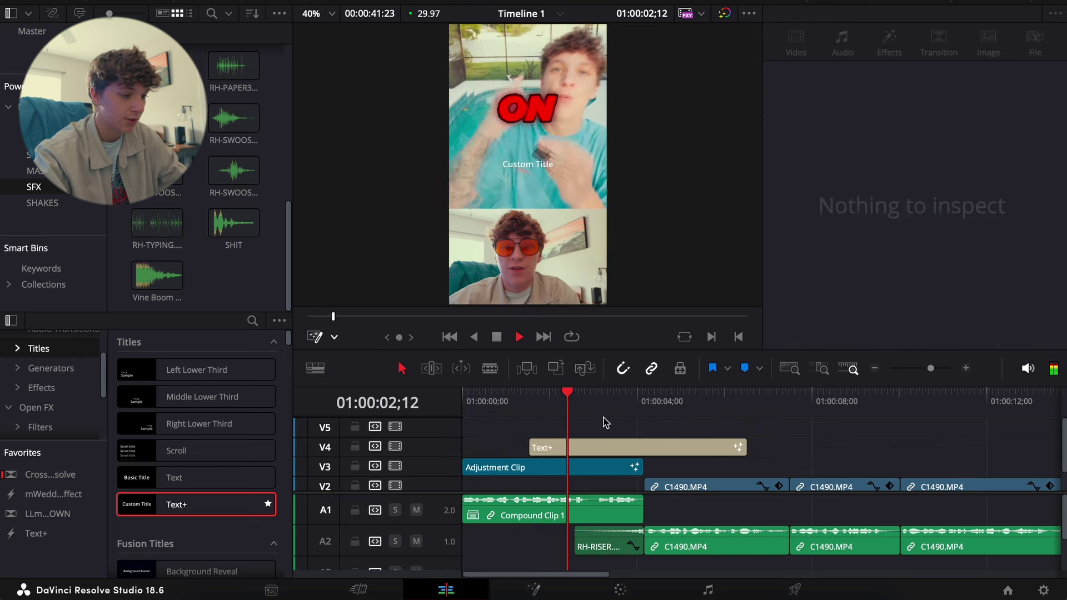
# Split the Text+ title at the adjustment clip's end and delete the part beyond it.
pyautogui.click(616, 451)
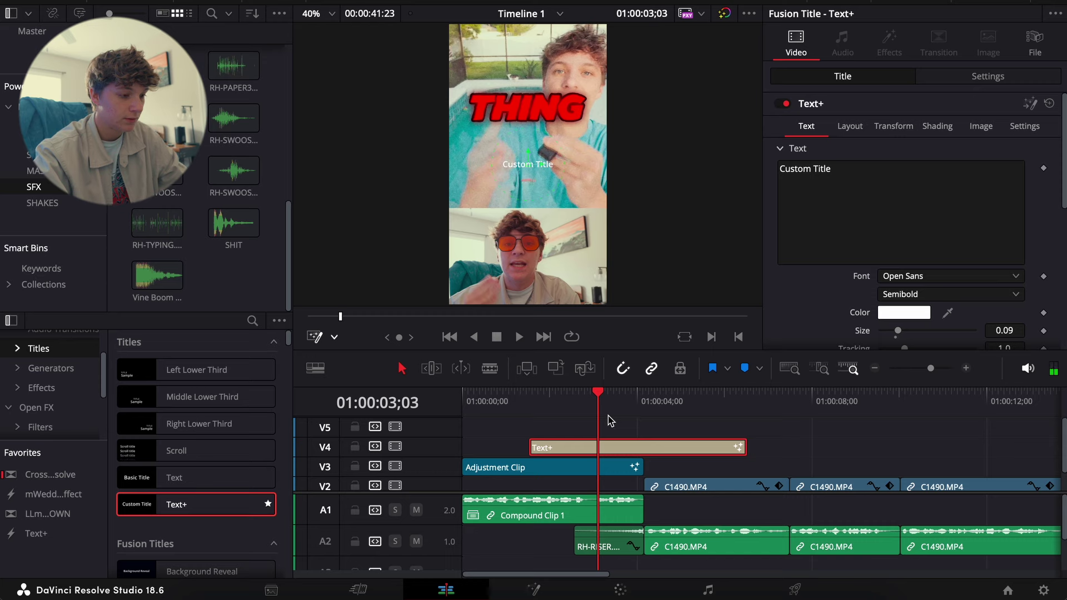
pyautogui.click(645, 400)
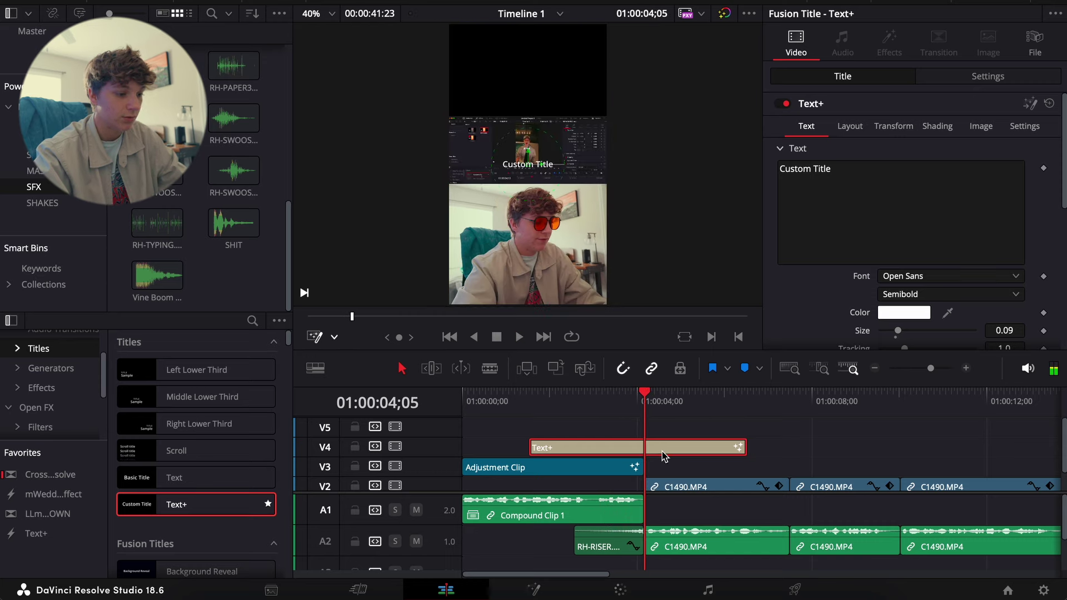
pyautogui.hotkey('ctrl', 'b')
pyautogui.press('BackSpace')
# Set the Text+ title's font to FONTSPRING DEMO - Integral CF Bold.
pyautogui.moveTo(551, 400); pyautogui.dragTo(529, 397)
pyautogui.click(567, 445)
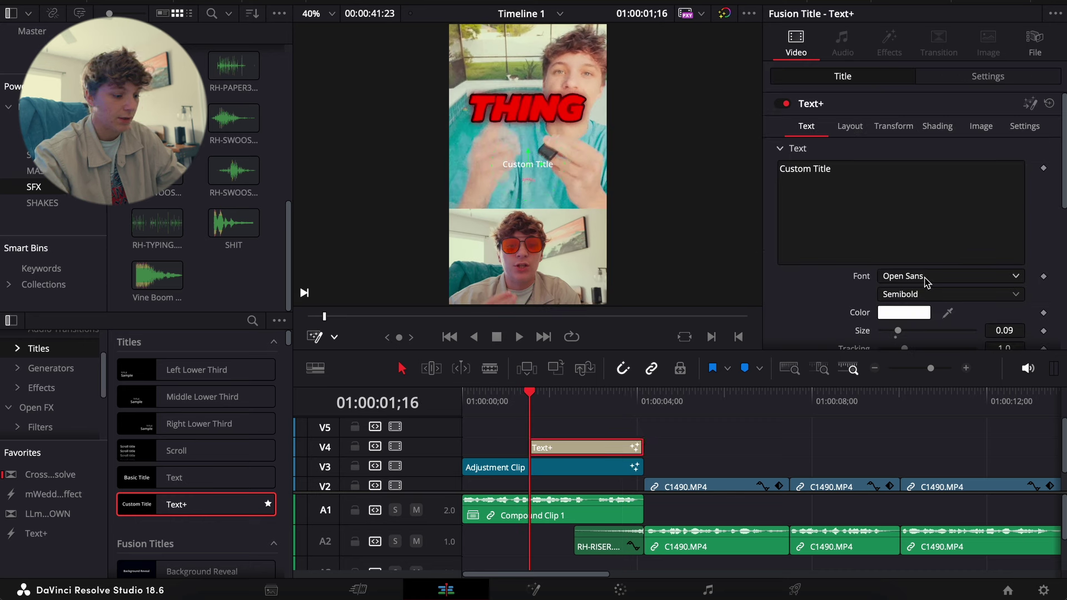
pyautogui.click(926, 277)
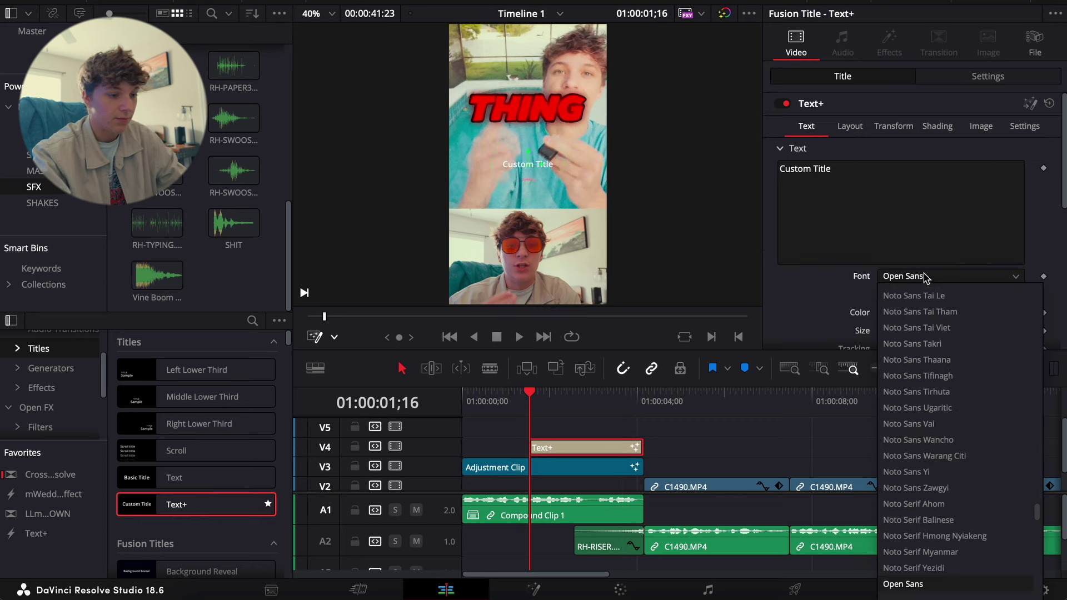
pyautogui.write('f')
pyautogui.click(925, 329)
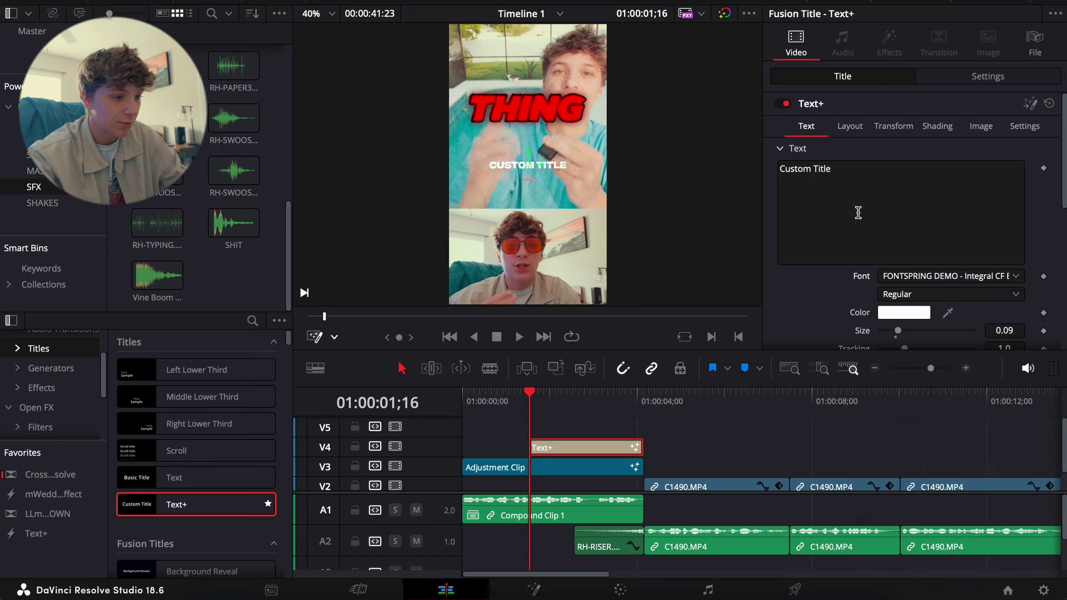
# Replace the title's placeholder text with LOW SHUTTER on the first line and STYLE EFFECT on the second.
pyautogui.tripleClick(876, 170)
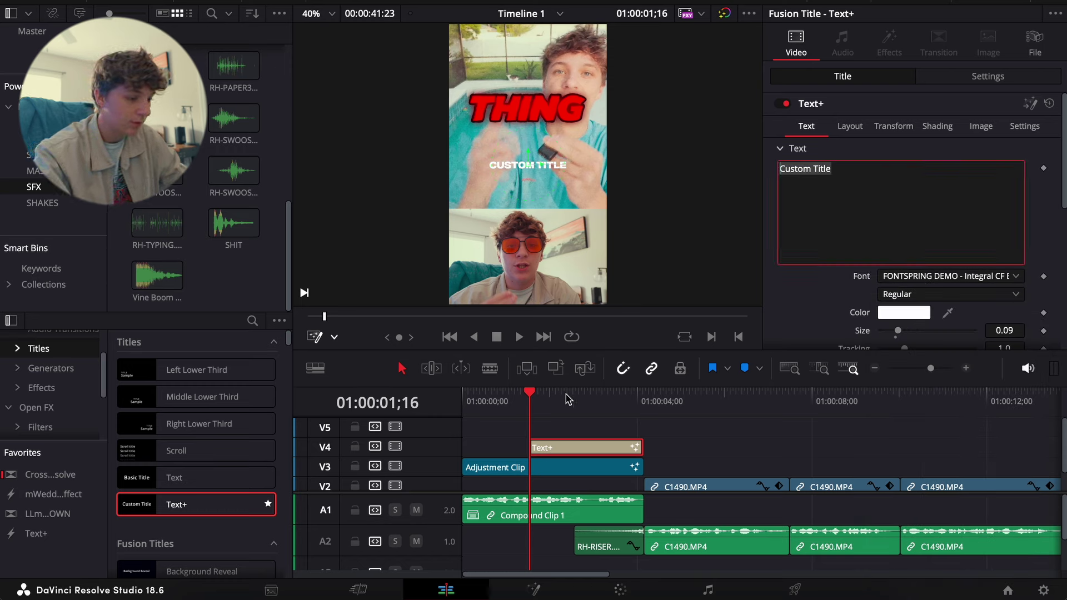
pyautogui.click(565, 449)
pyautogui.press('space')
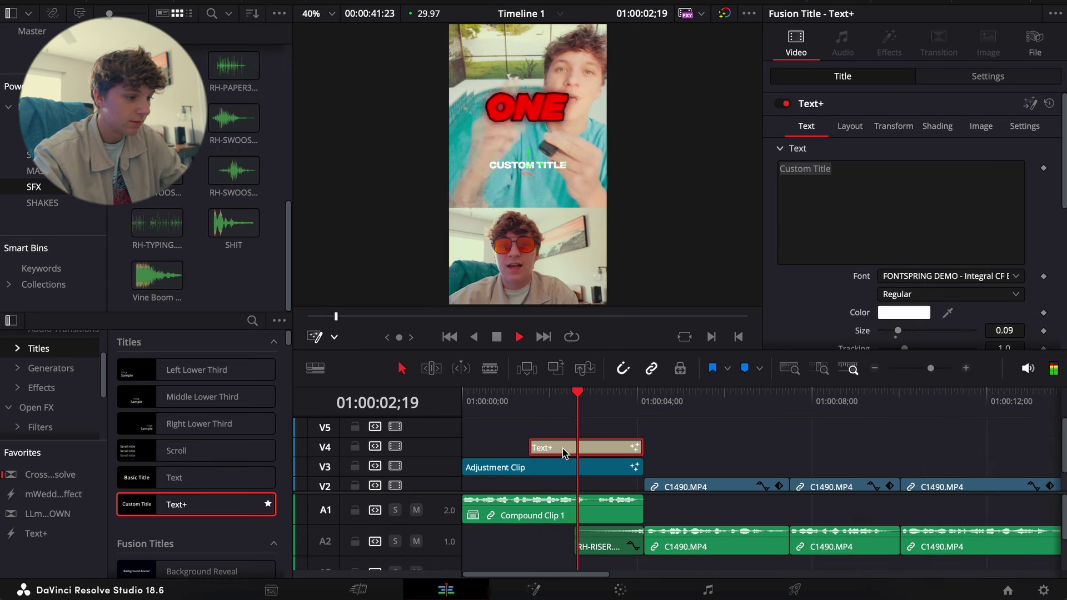
pyautogui.press('space')
pyautogui.tripleClick(880, 164)
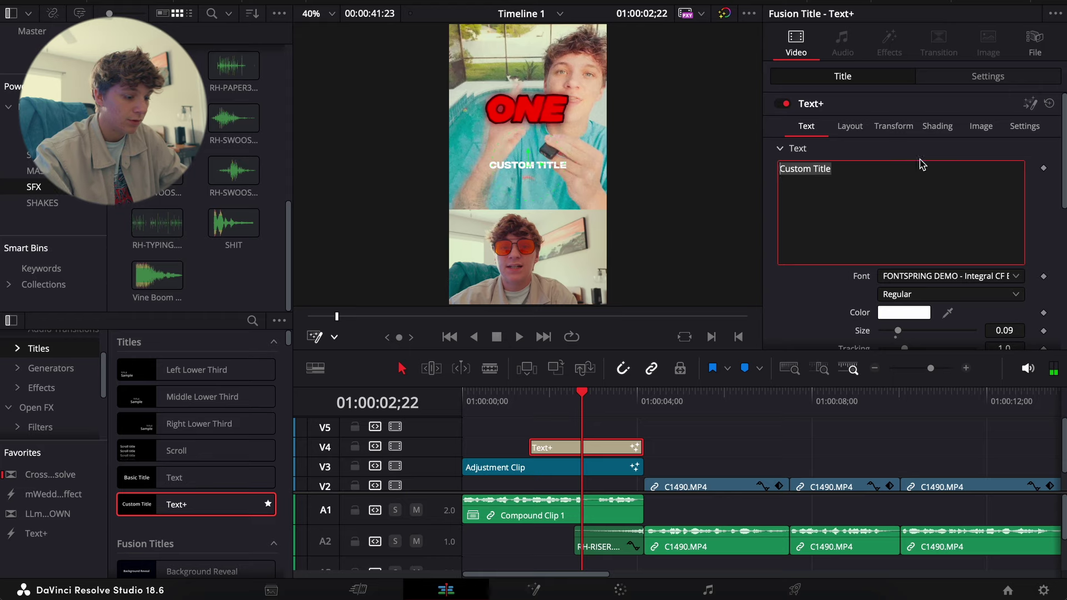
pyautogui.write('LOW')
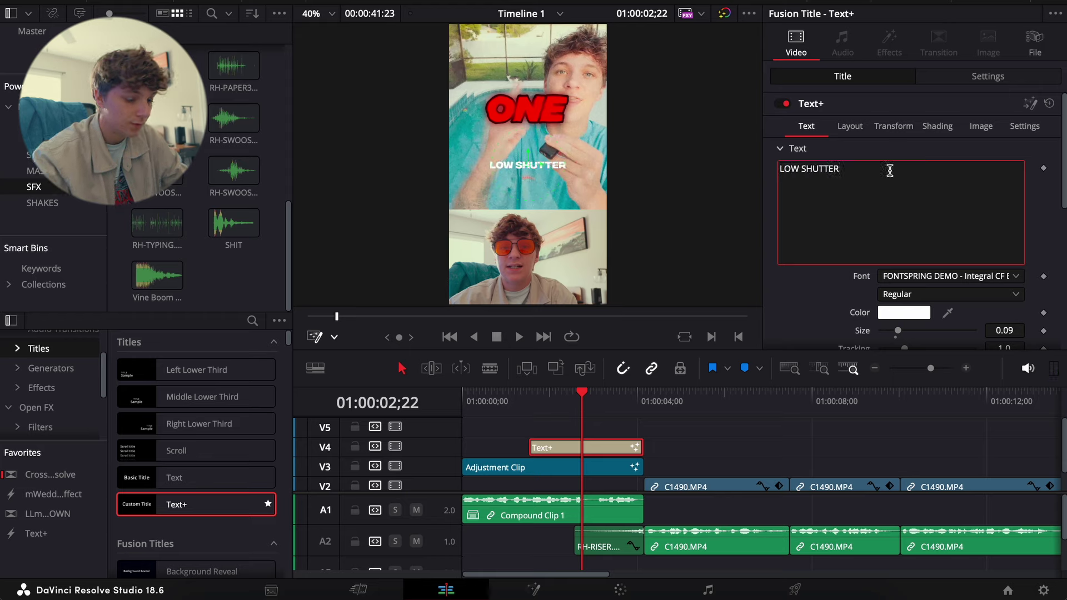
pyautogui.write(' SHUTTER')
pyautogui.press('Return')
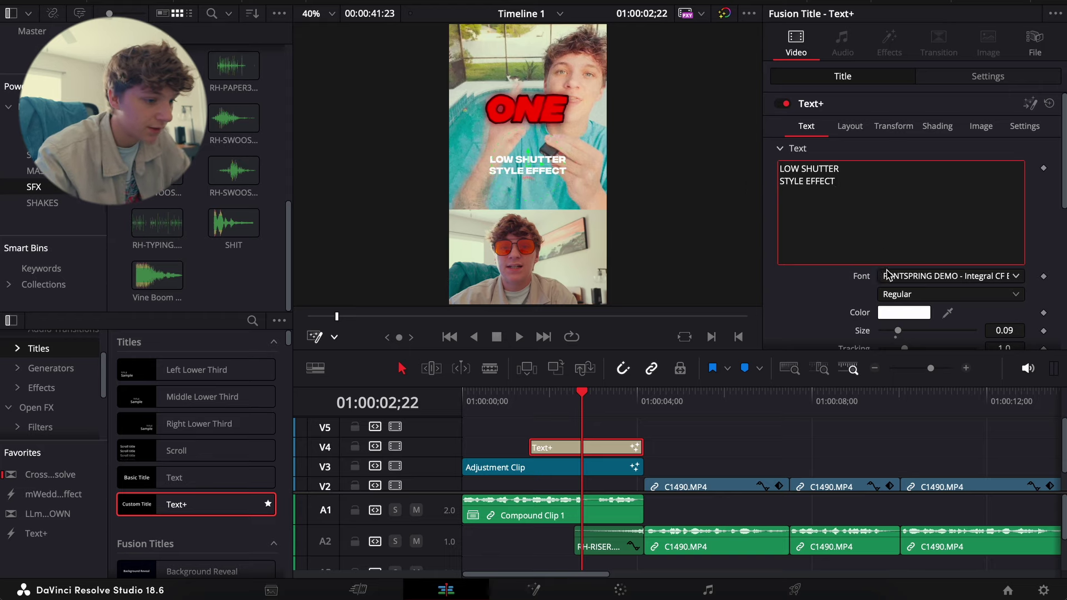
# Set the title's font to Impact and enlarge its size to 0.2087.
pyautogui.moveTo(900, 336); pyautogui.dragTo(912, 338)
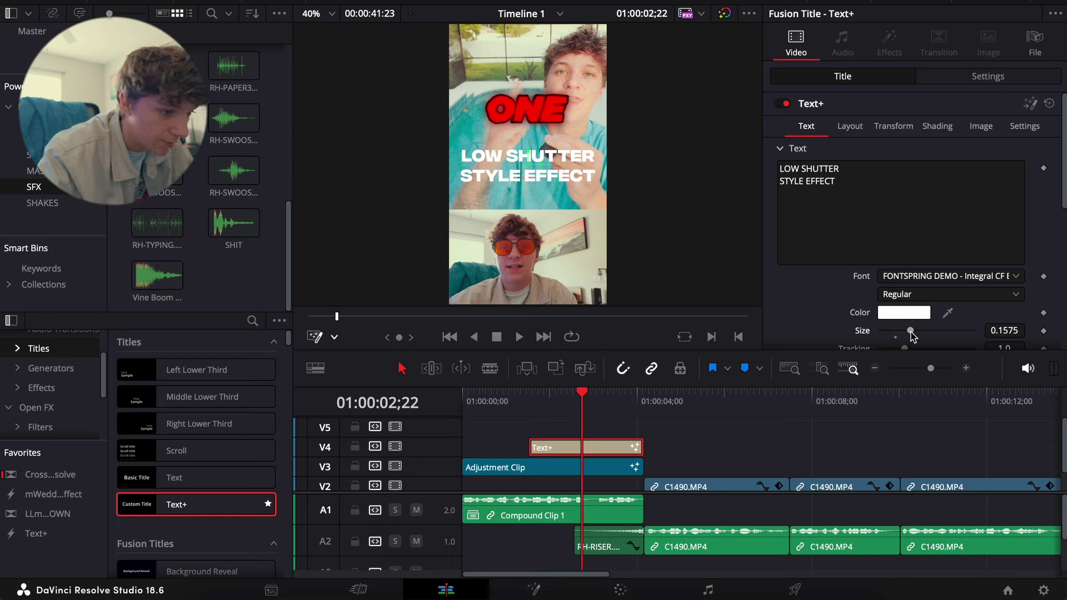
pyautogui.click(948, 276)
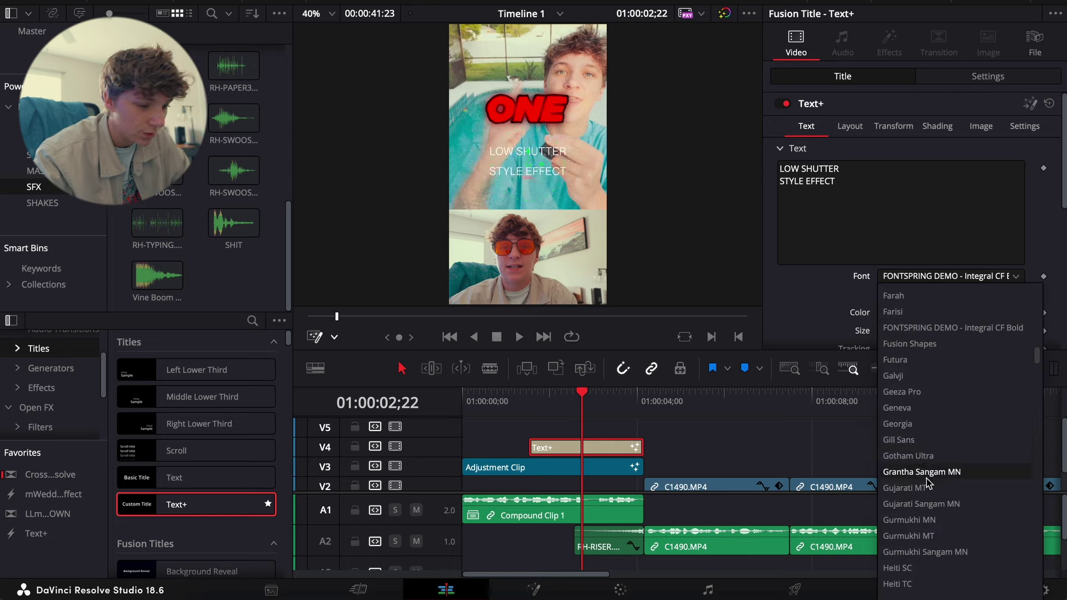
pyautogui.scroll(-4, 917, 389)
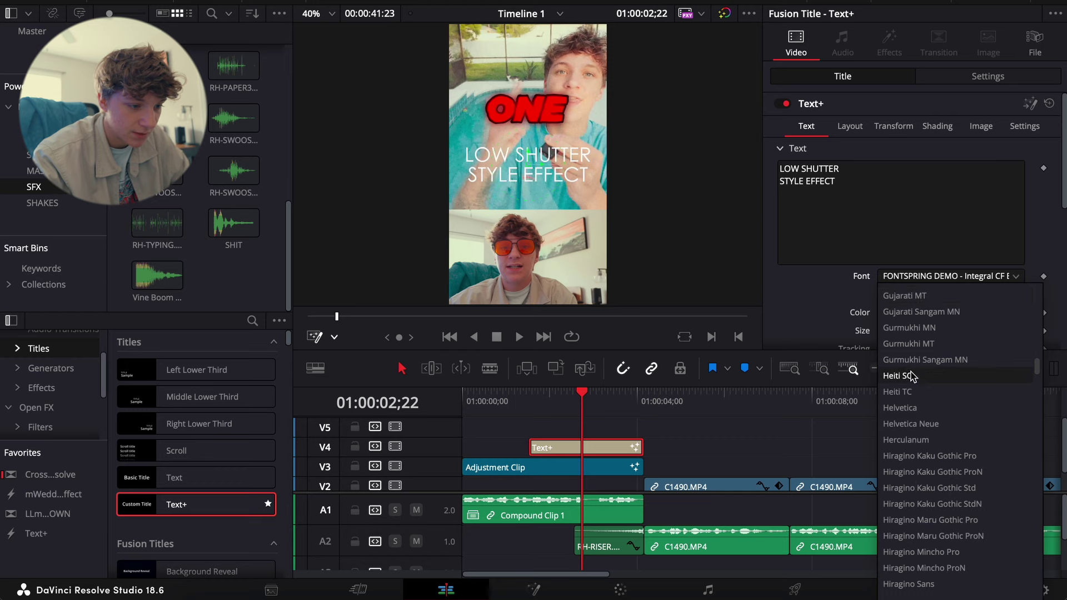
pyautogui.scroll(-4, 910, 427)
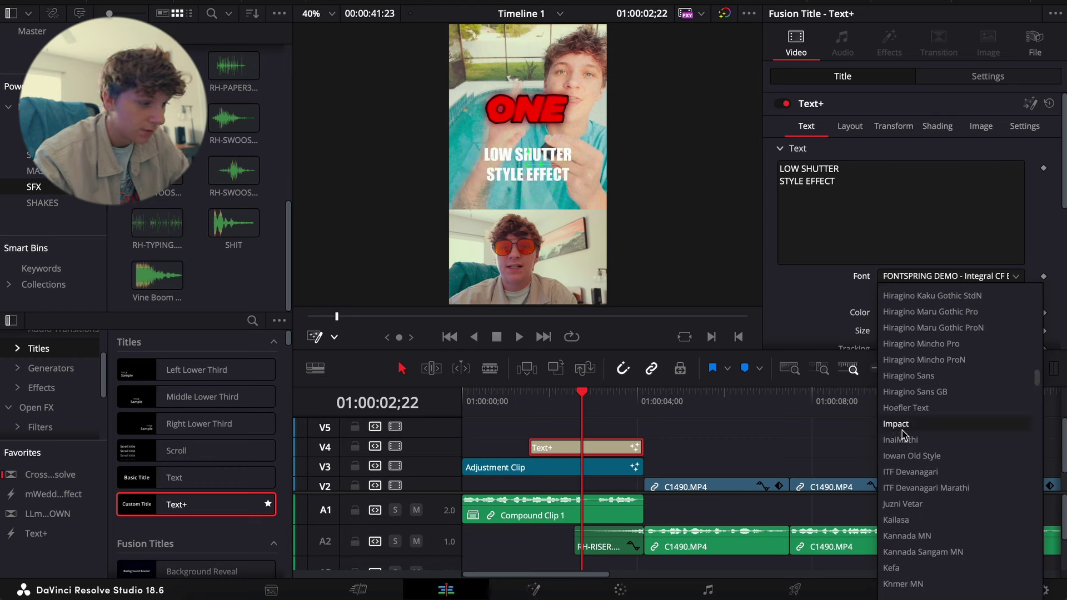
pyautogui.click(901, 425)
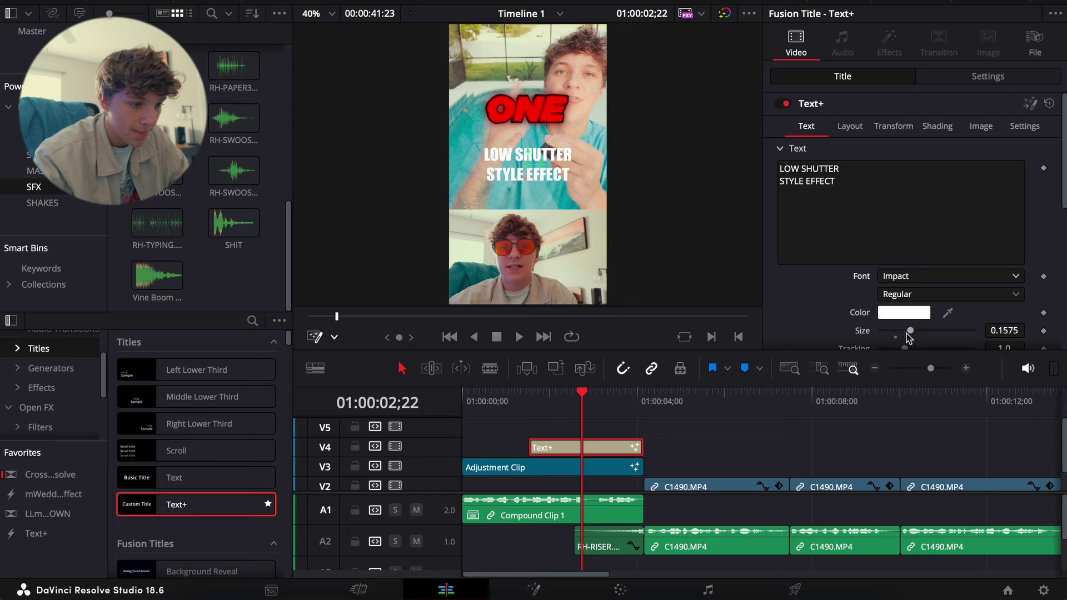
pyautogui.moveTo(908, 333); pyautogui.dragTo(921, 339)
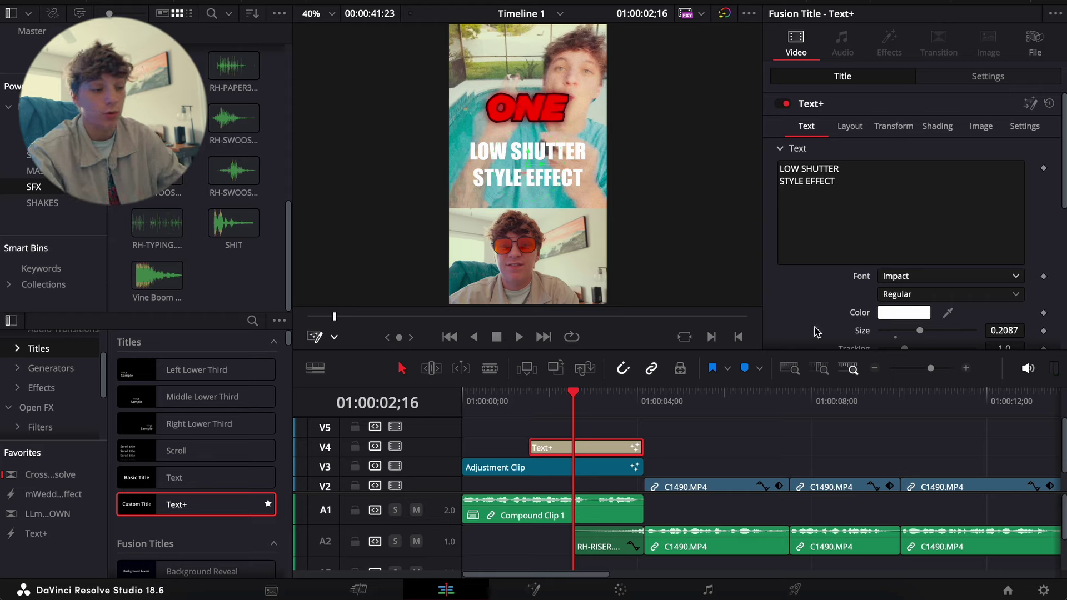
pyautogui.doubleClick(787, 181)
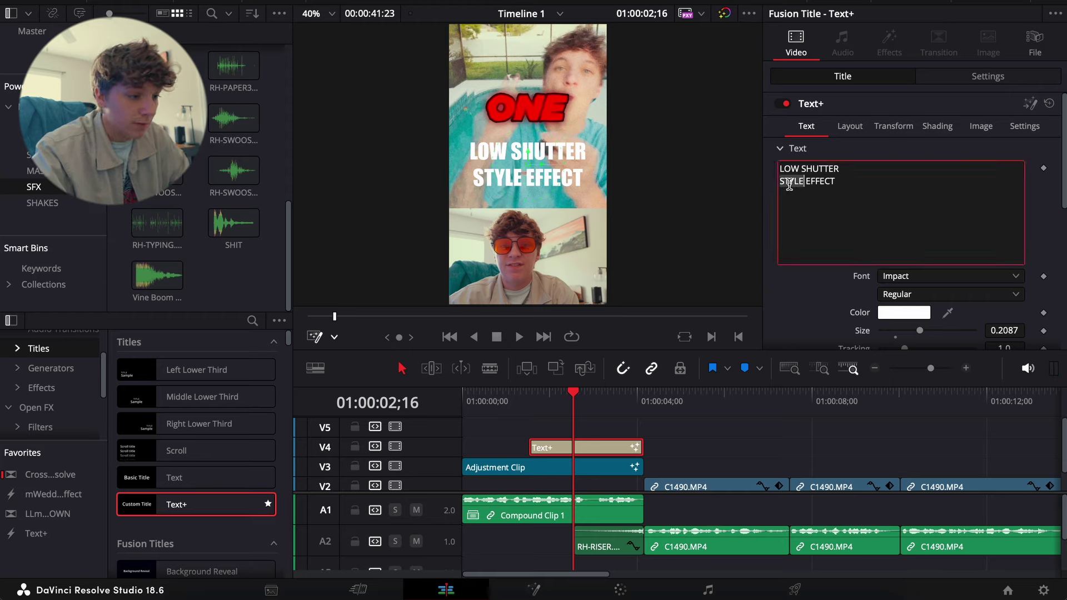
pyautogui.write('STYLE')
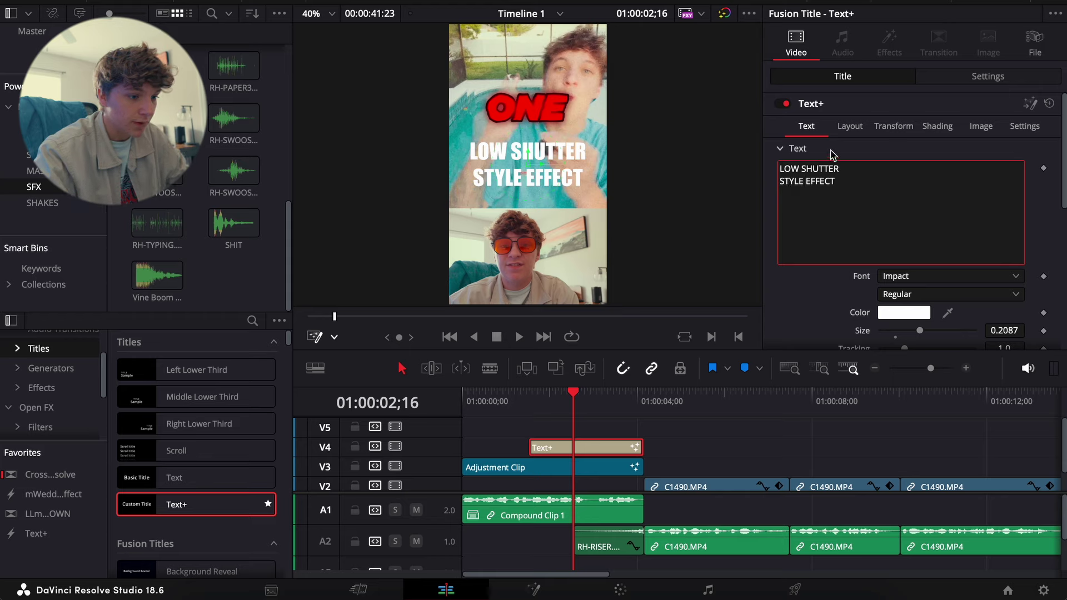
# Enable the title's second shading element, Red Outline, with a thickness of 0.1.
pyautogui.click(901, 127)
pyautogui.click(932, 128)
pyautogui.click(904, 168)
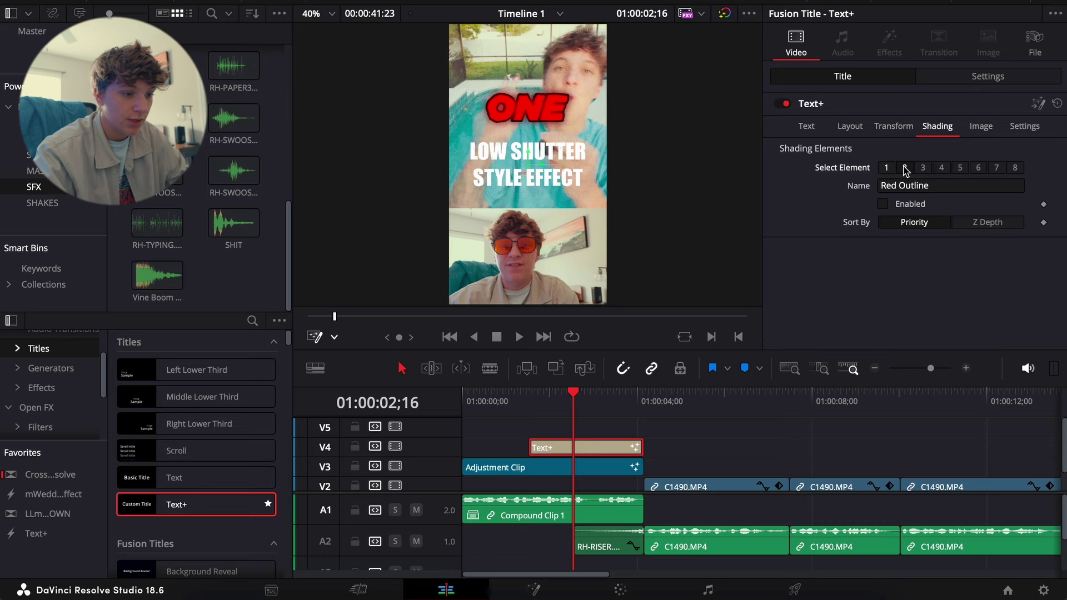
pyautogui.click(883, 204)
pyautogui.scroll(-3, 901, 239)
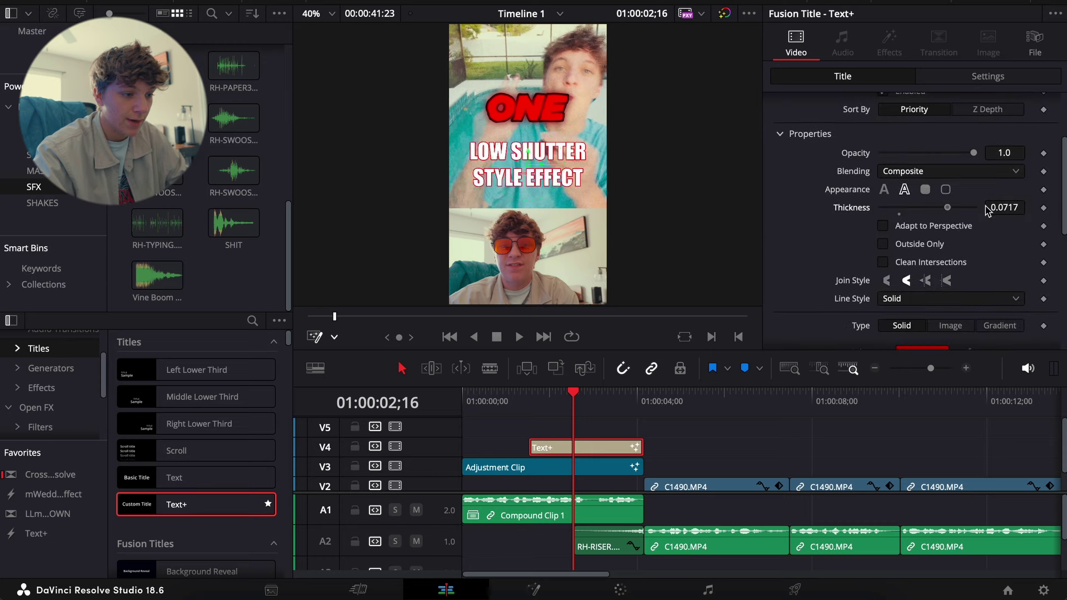
pyautogui.scroll(-5, 909, 260)
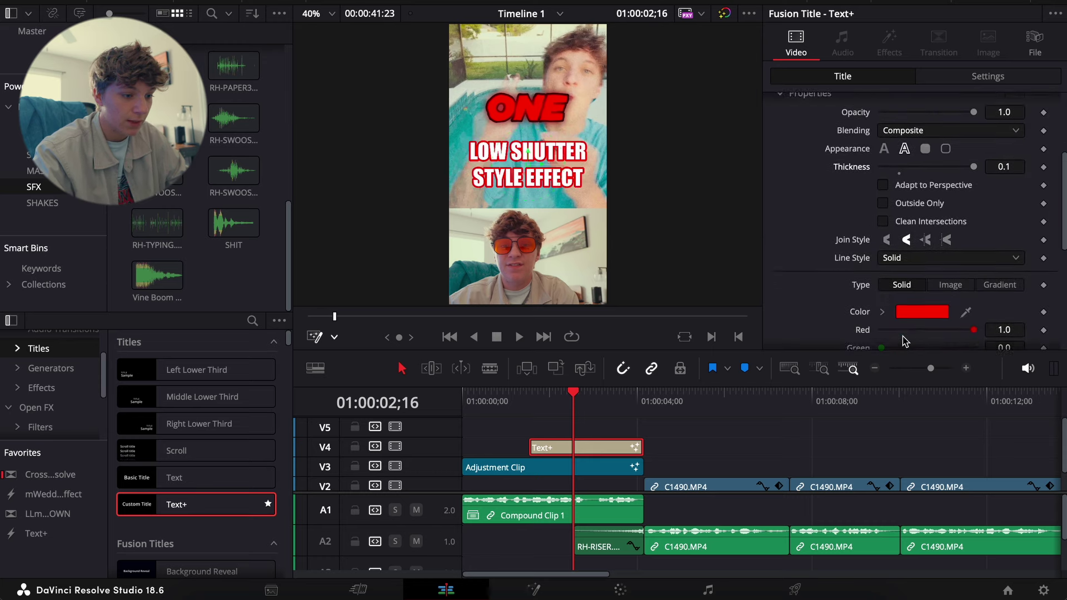
# Change the title's outline color to black.
pyautogui.scroll(-1, 908, 287)
pyautogui.click(920, 142)
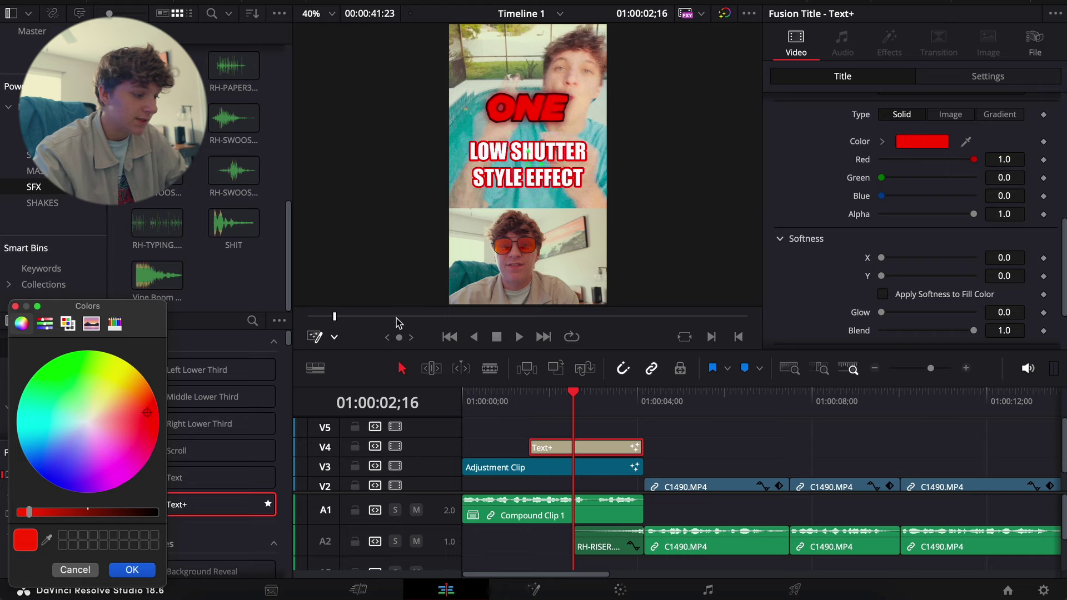
pyautogui.moveTo(143, 512); pyautogui.dragTo(247, 514)
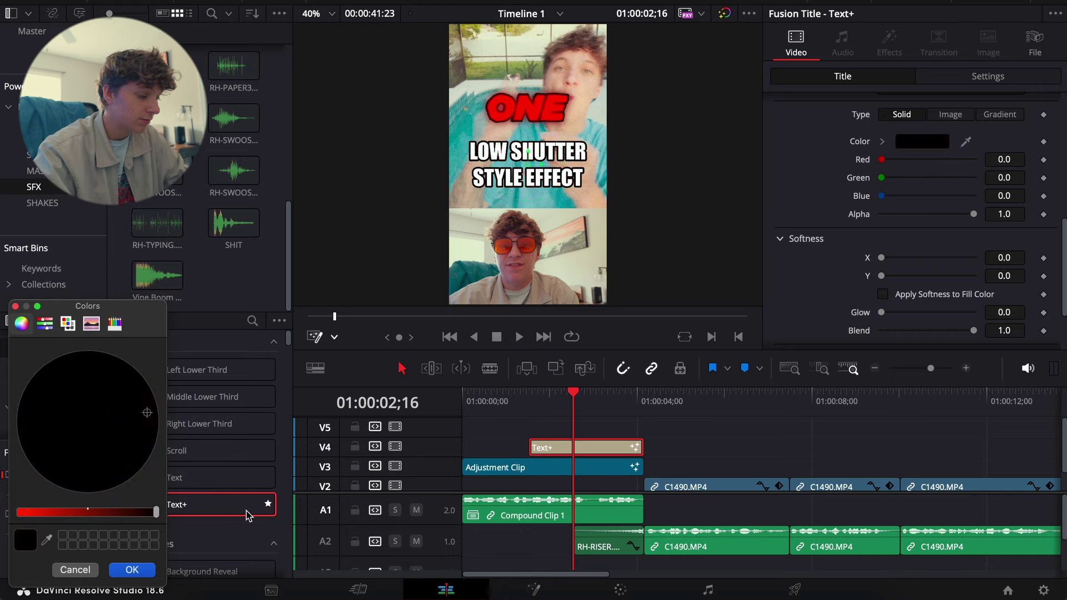
pyautogui.click(131, 570)
# Open the title's Fusion composition and add a Glow node after Template with glow size 53.5 and blend 0.118.
pyautogui.click(533, 590)
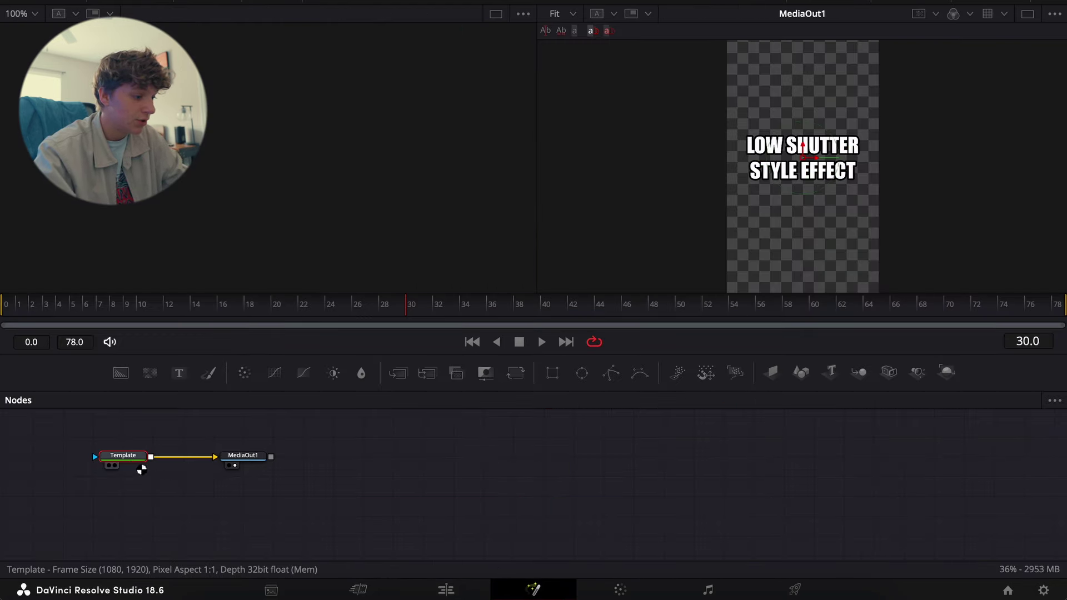
pyautogui.hotkey('shift', 'space')
pyautogui.write('glo')
pyautogui.press('Return')
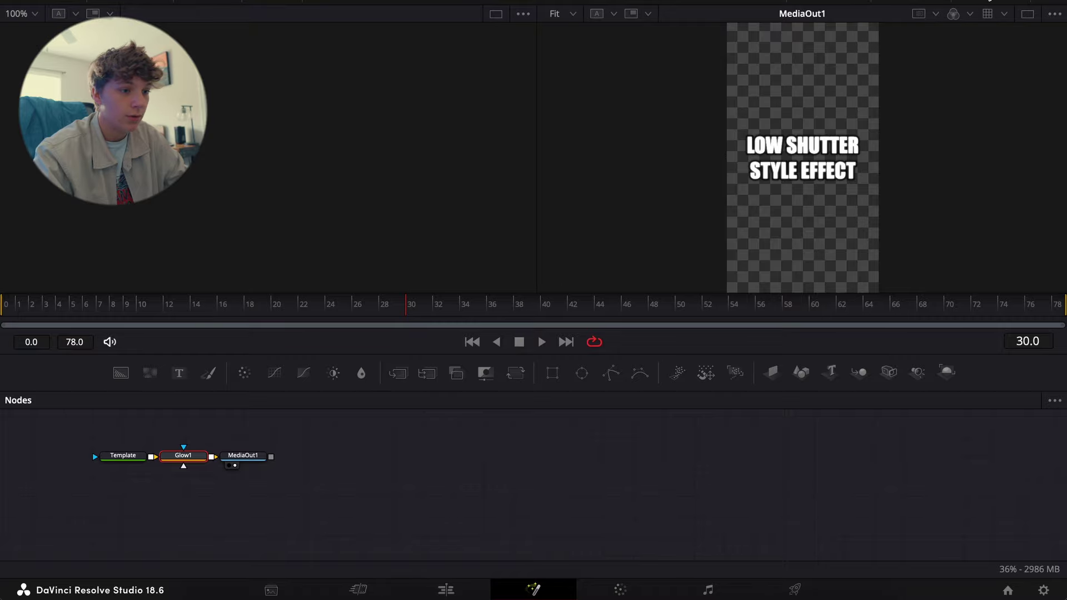
pyautogui.moveTo(889, 179); pyautogui.dragTo(923, 199)
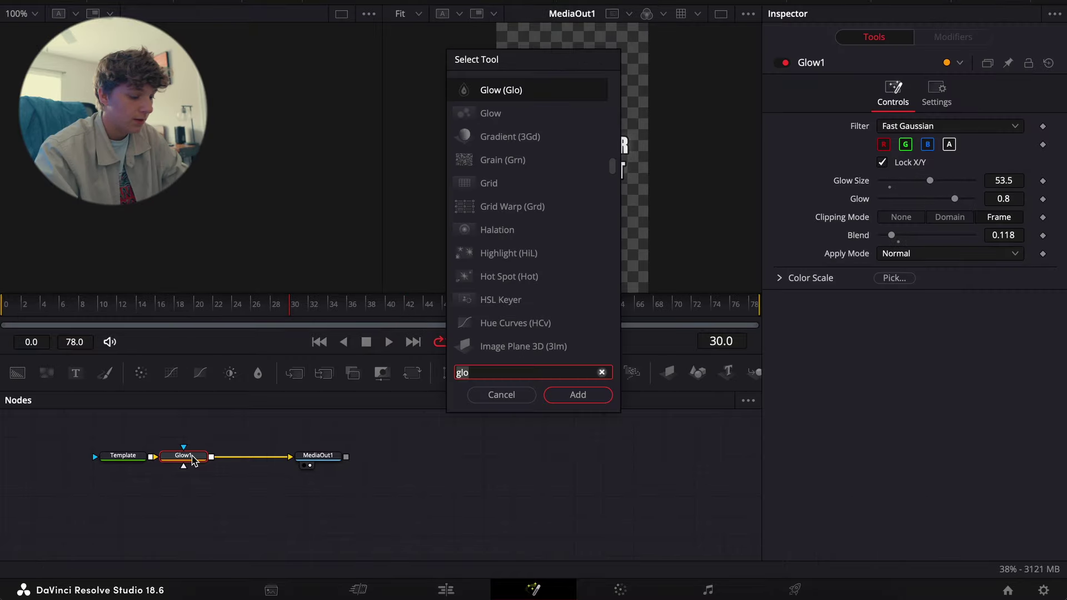
# Add a Drop Shadow node between the Glow node and the media output.
pyautogui.write('dro')
pyautogui.press('Up')
pyautogui.press('Up')
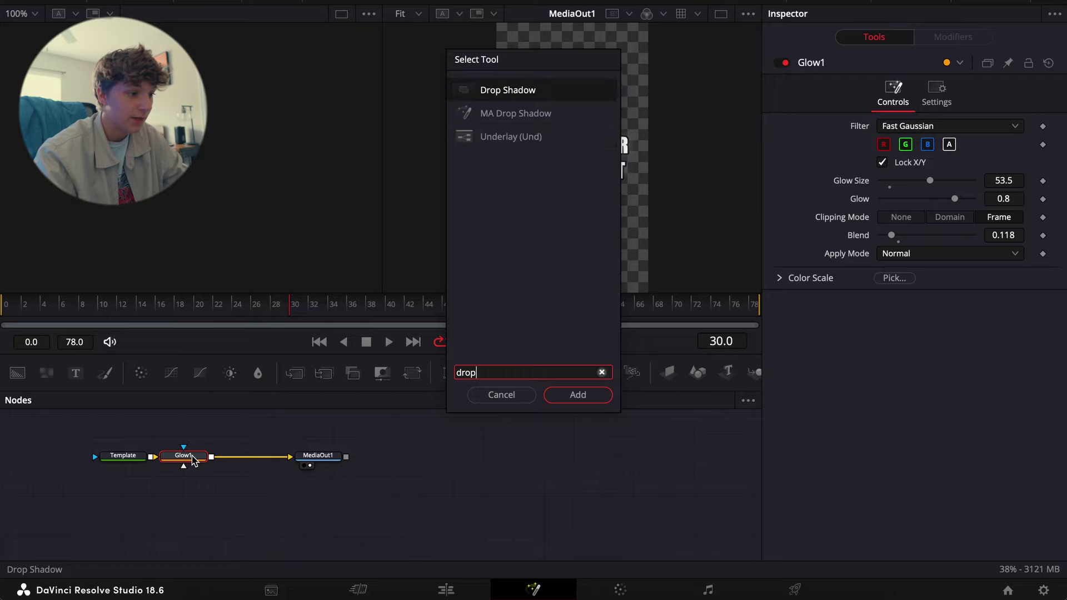
pyautogui.press('Return')
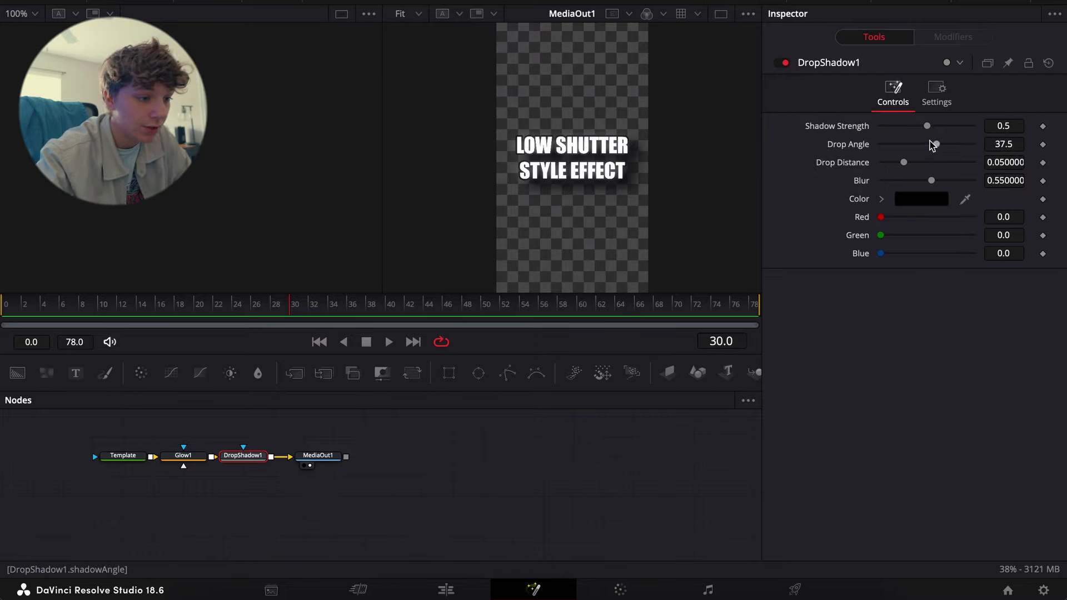
# Set the drop shadow's strength to 0.819, angle to 29.0, distance to 0.0157 and blur to 0.339, and check the lettering up close.
pyautogui.moveTo(926, 128); pyautogui.dragTo(956, 132)
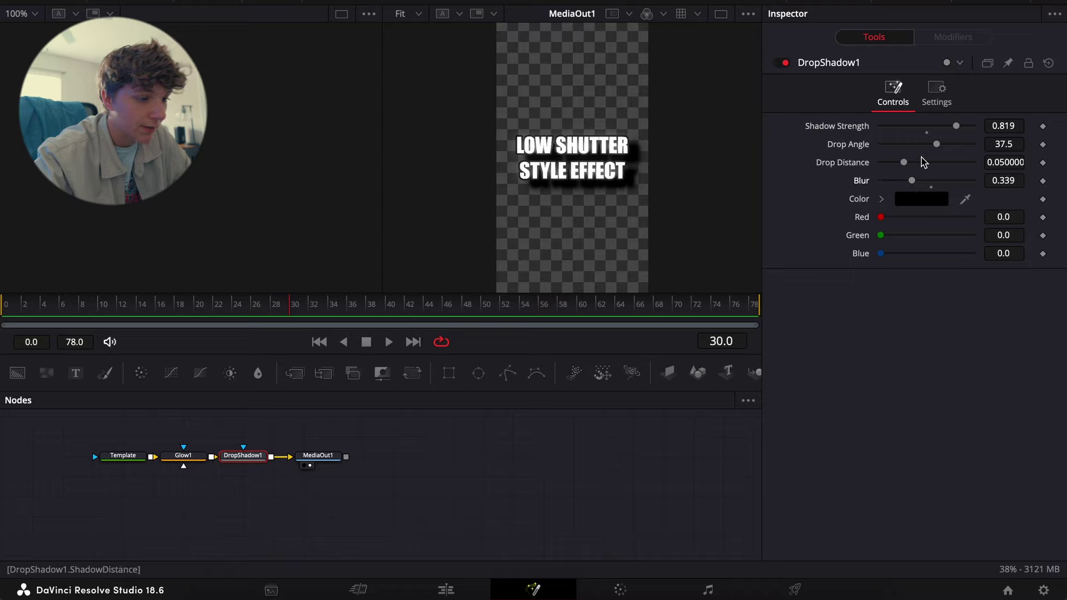
pyautogui.moveTo(937, 146); pyautogui.dragTo(893, 169)
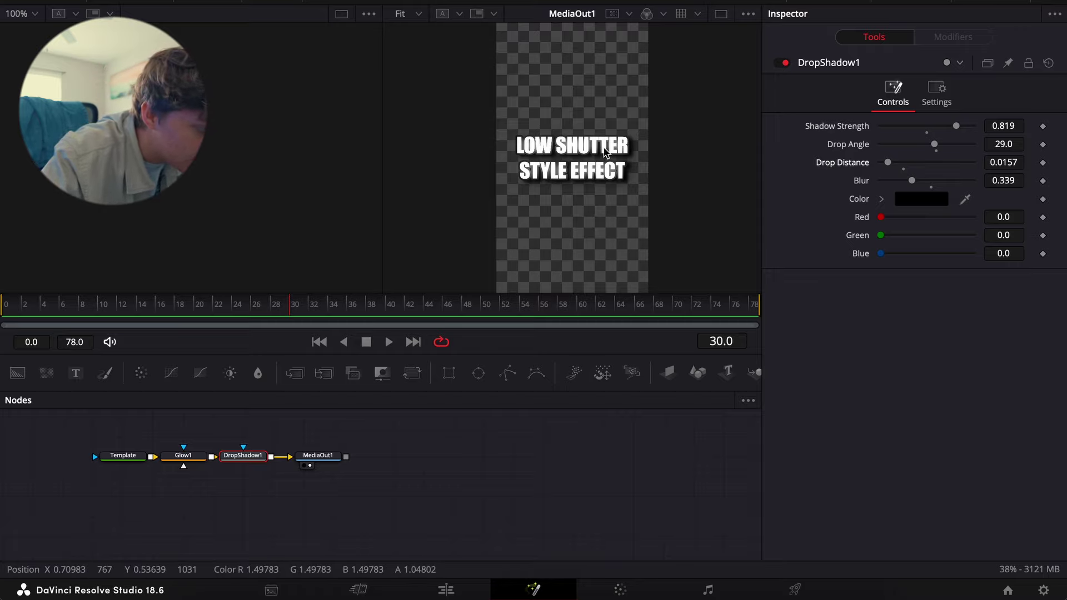
pyautogui.click(419, 14)
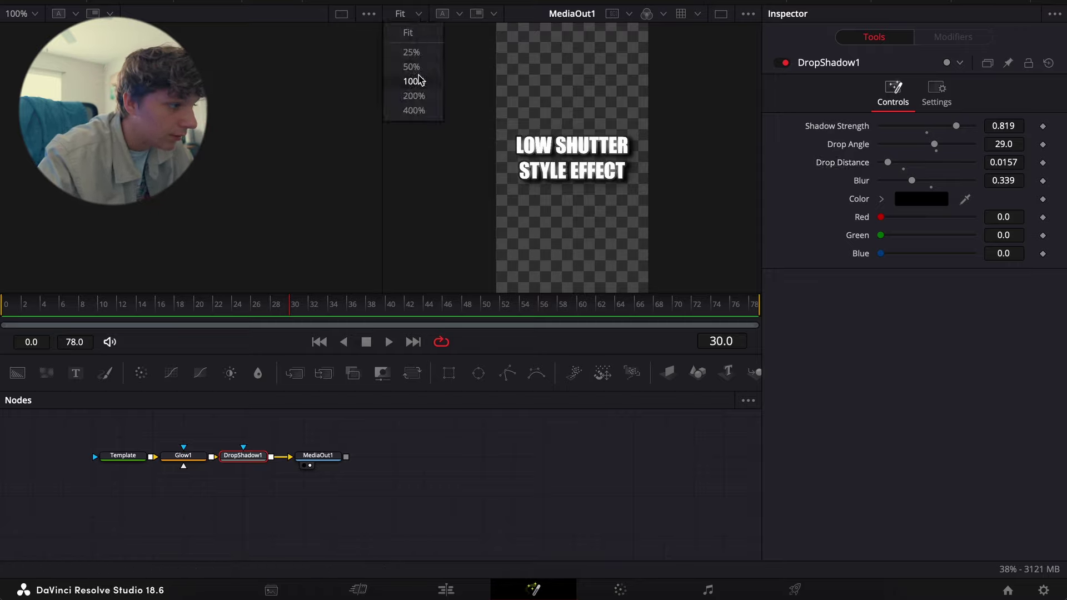
pyautogui.click(411, 99)
pyautogui.hscroll(3, 544, 220)
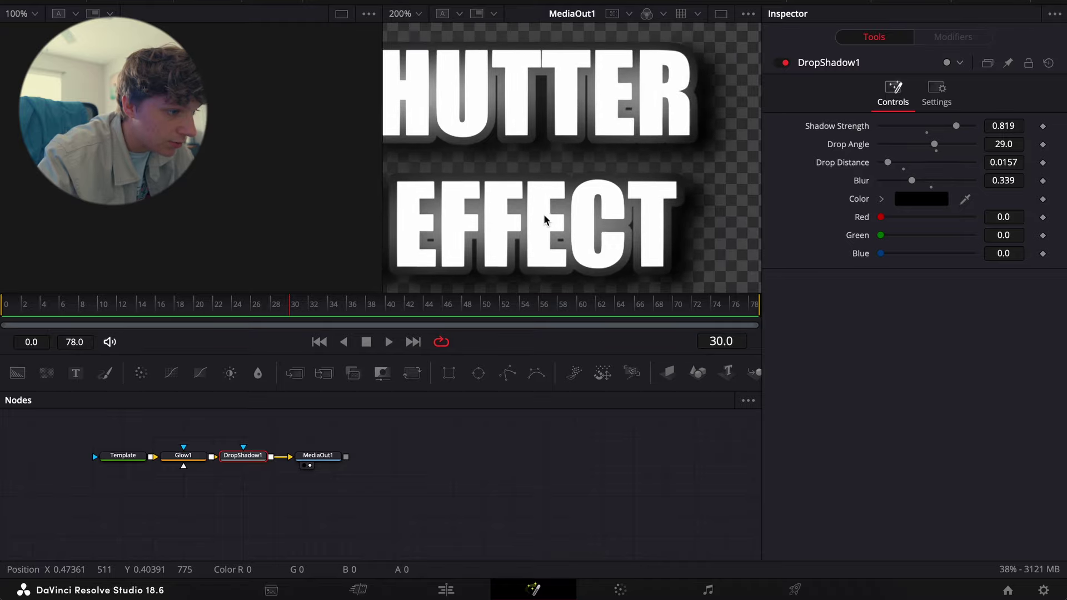
pyautogui.hscroll(-8, 545, 220)
pyautogui.hscroll(6, 544, 220)
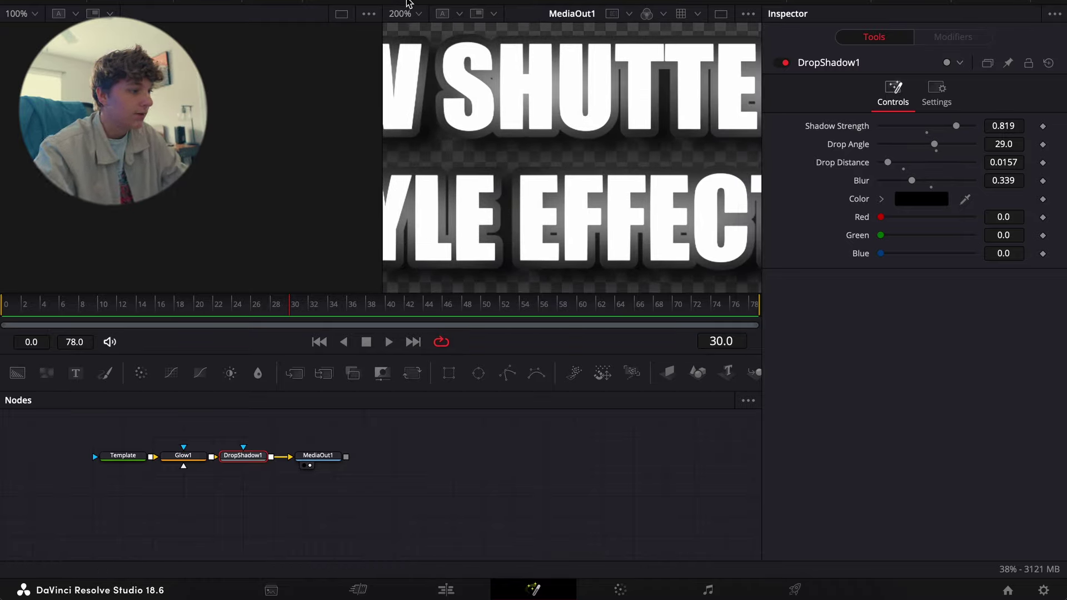
pyautogui.click(419, 13)
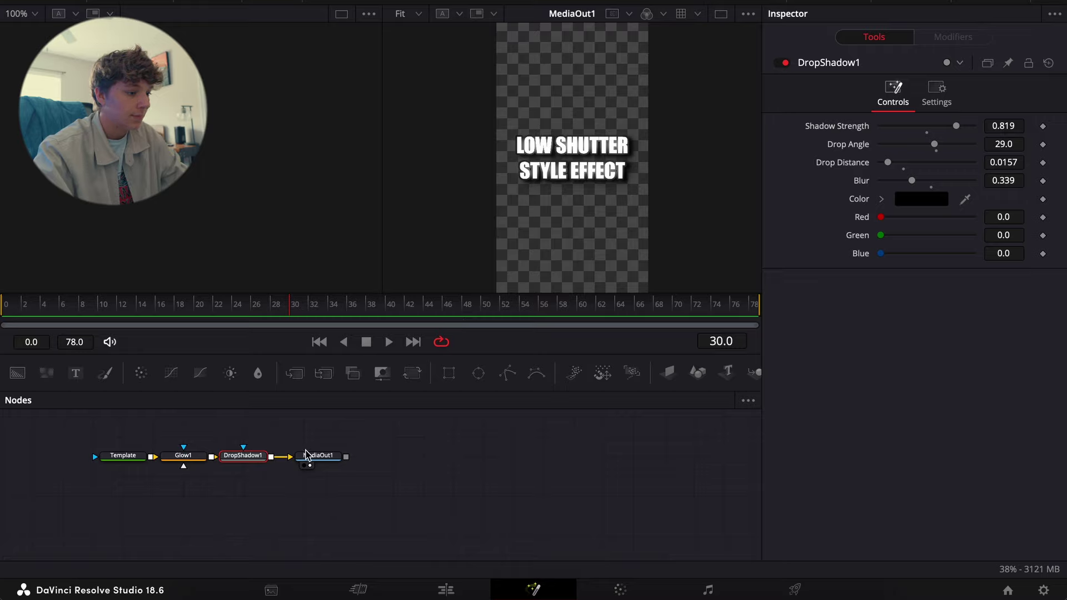
# Add a Scanlines node between the Drop Shadow node and the media output.
pyautogui.moveTo(307, 455); pyautogui.dragTo(367, 459)
pyautogui.click(245, 456)
pyautogui.hotkey('shift', 'space')
pyautogui.write('sc')
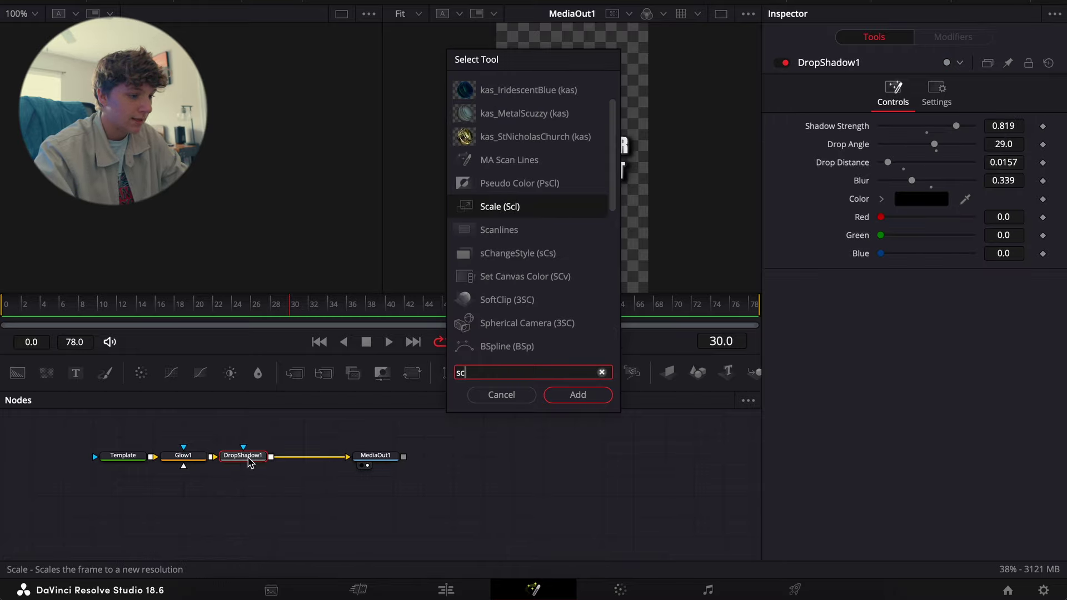
pyautogui.write('an\\')
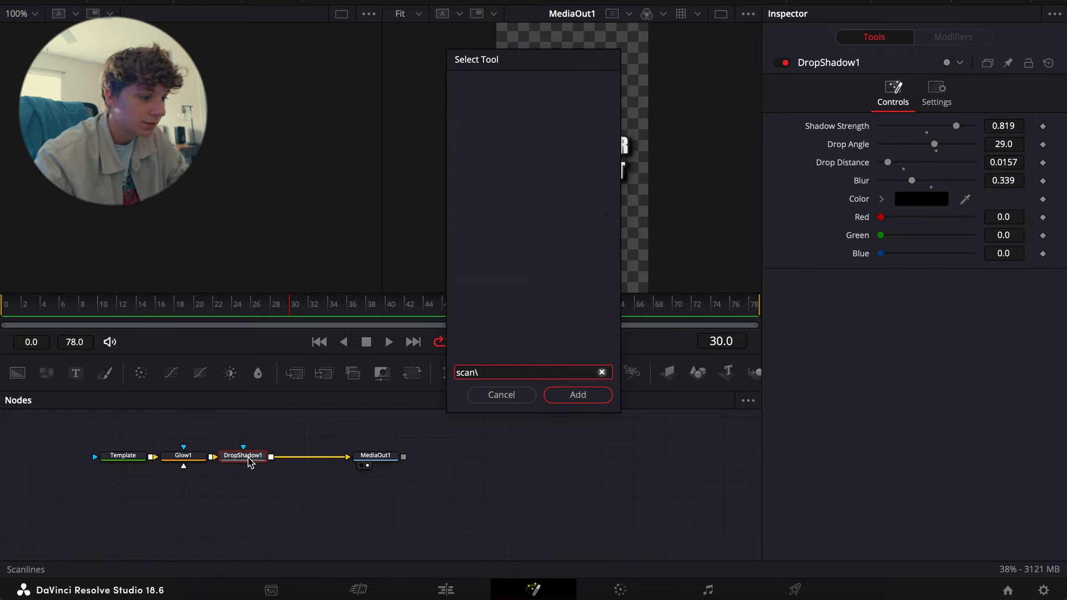
pyautogui.press('BackSpace')
pyautogui.press('Return')
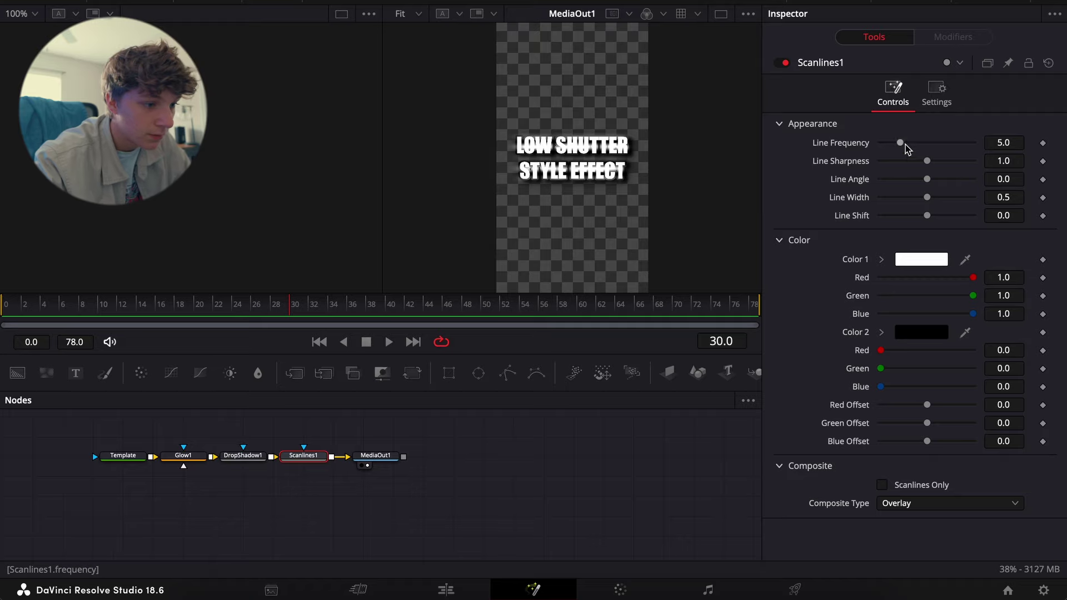
# Set the scanlines' line frequency to 11.17 and Color 1 to blue with green 0.0745 and blue 1.0.
pyautogui.moveTo(901, 146); pyautogui.dragTo(931, 147)
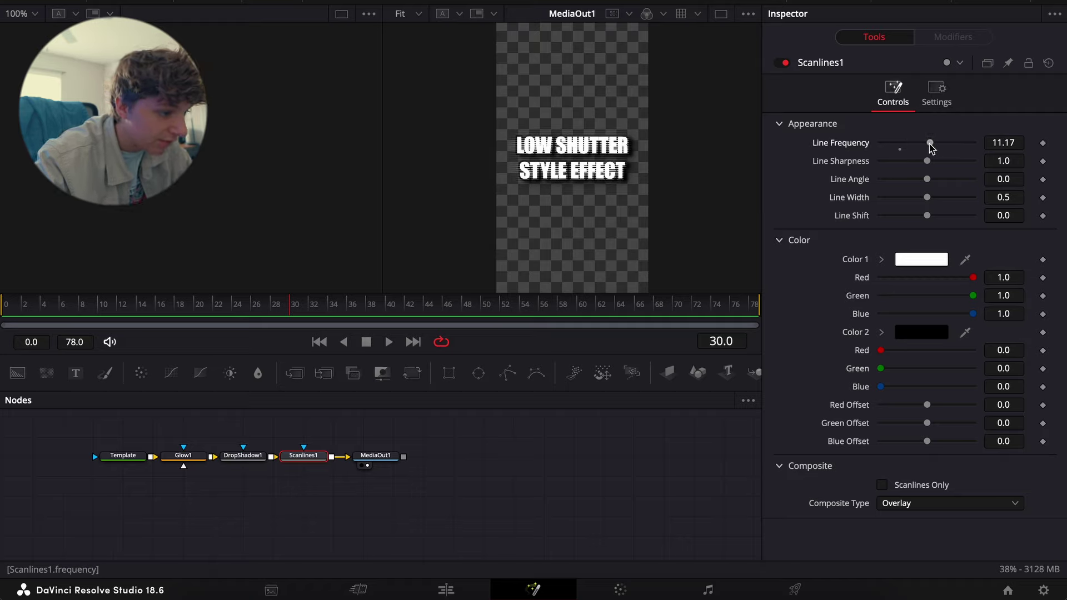
pyautogui.click(917, 264)
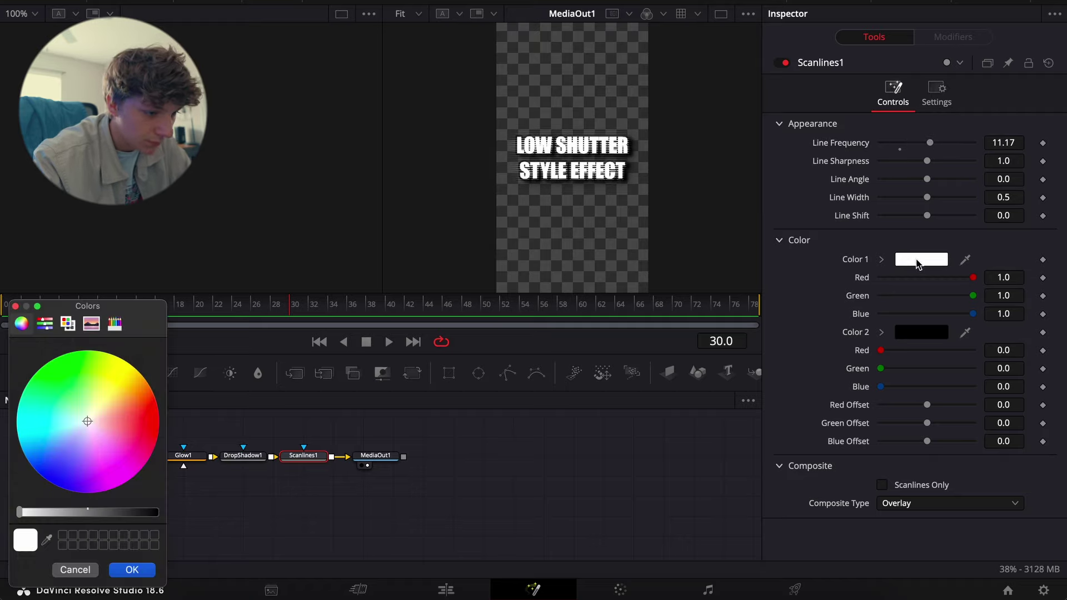
pyautogui.moveTo(88, 425); pyautogui.dragTo(58, 484)
pyautogui.click(131, 569)
# Raise the scanlines' line frequency to 15.81 while checking the lettering at 200%.
pyautogui.scroll(4, 570, 239)
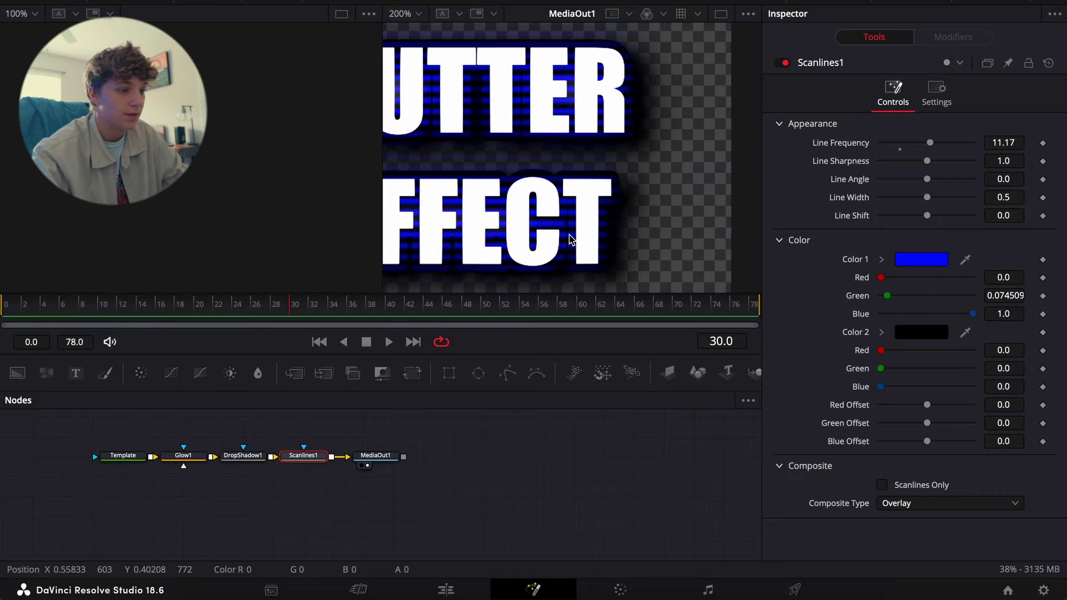
pyautogui.hscroll(-3, 570, 239)
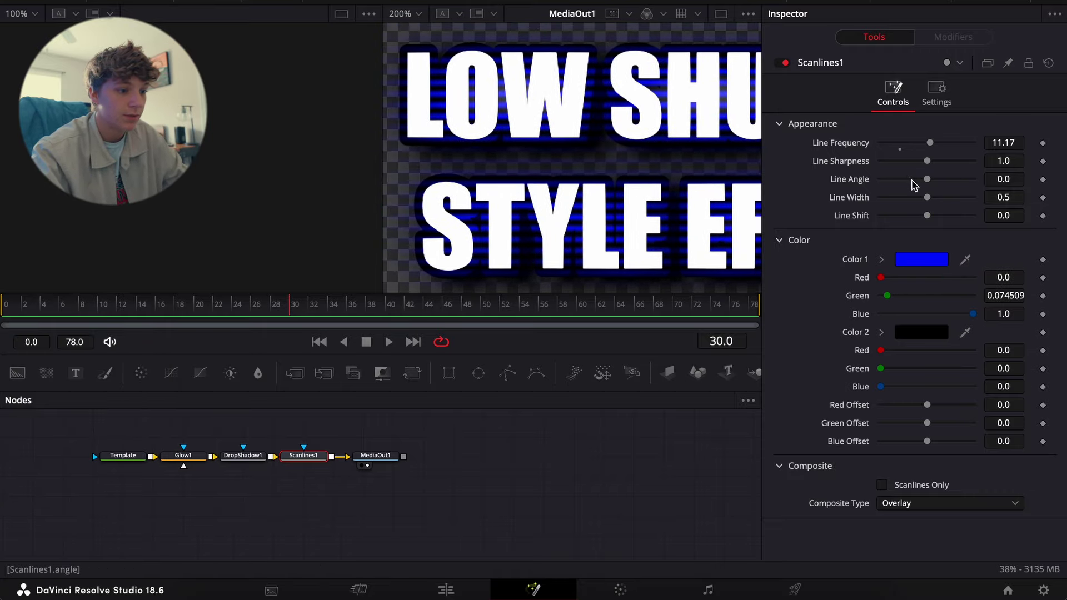
pyautogui.moveTo(930, 146); pyautogui.dragTo(953, 145)
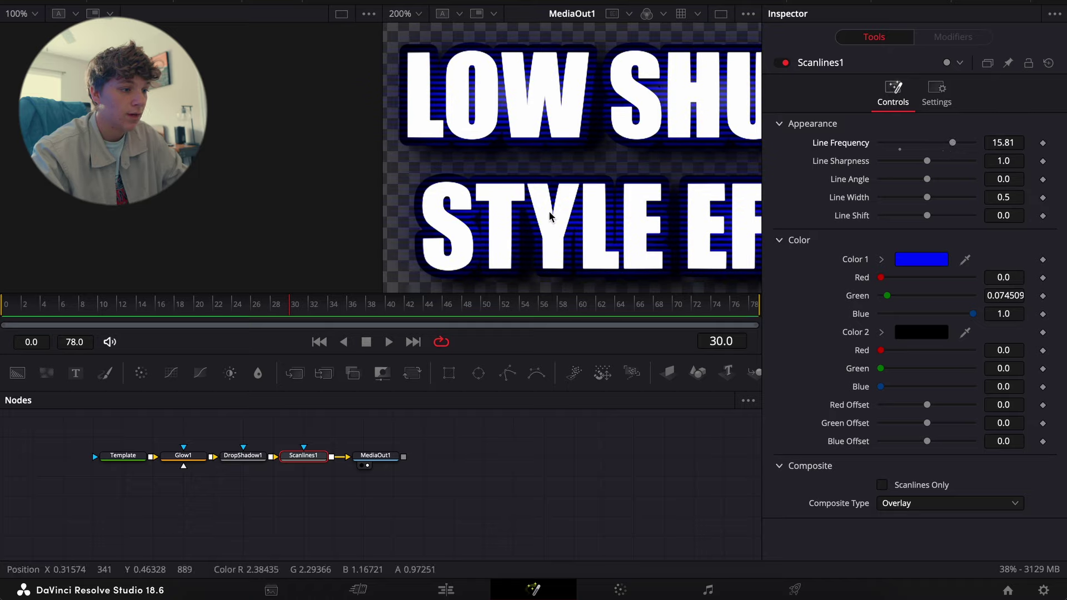
pyautogui.hscroll(5, 549, 217)
pyautogui.hscroll(4, 549, 217)
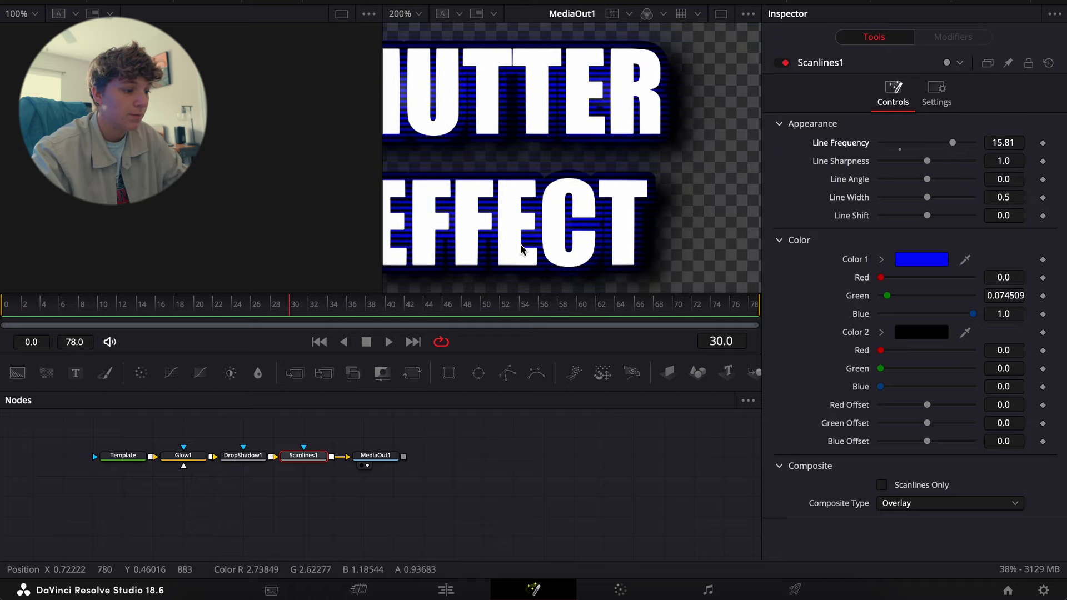
# Add a Soft Glow node between the Scanlines node and the media output.
pyautogui.moveTo(361, 461); pyautogui.dragTo(374, 461)
pyautogui.click(300, 458)
pyautogui.hotkey('shift', 'space')
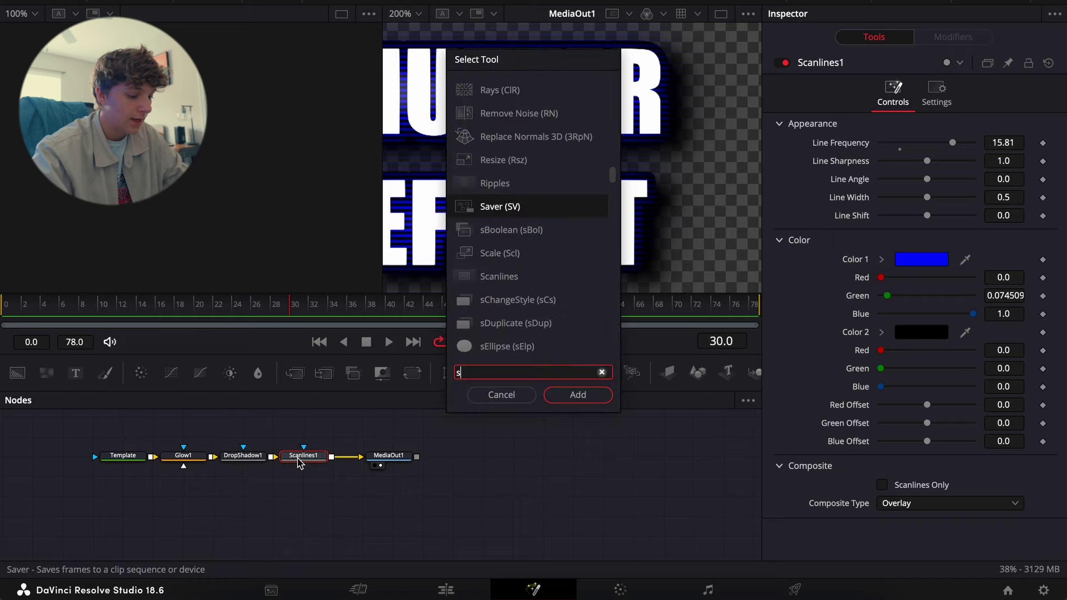
pyautogui.write('soft')
pyautogui.press('Return')
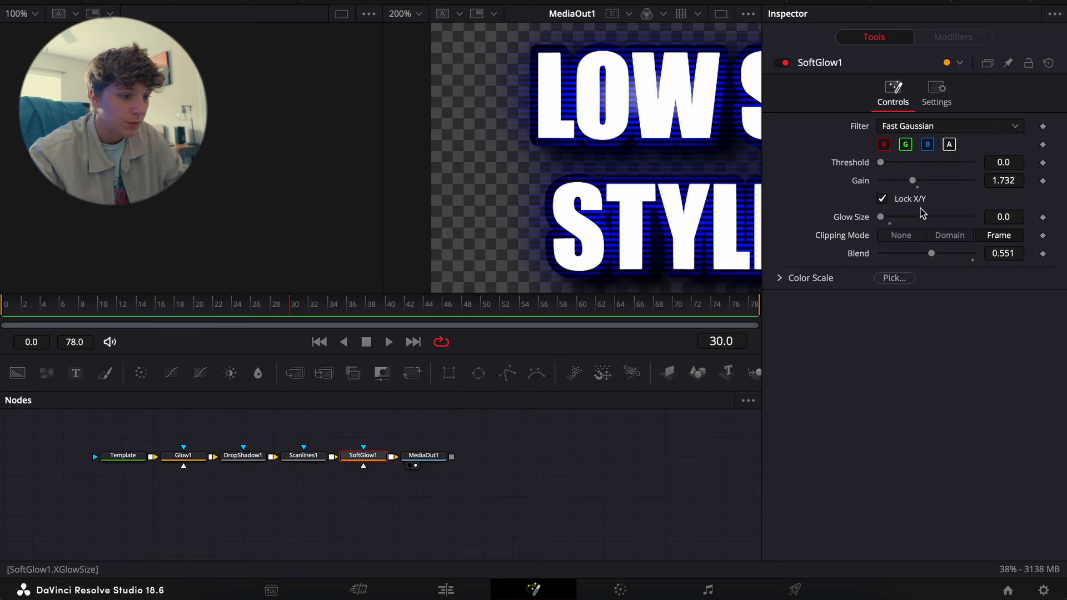
# Set the soft glow's threshold to 0.047, gain to 3.976, glow size to 0.3 and blend to 0.362.
pyautogui.moveTo(883, 220); pyautogui.dragTo(880, 222)
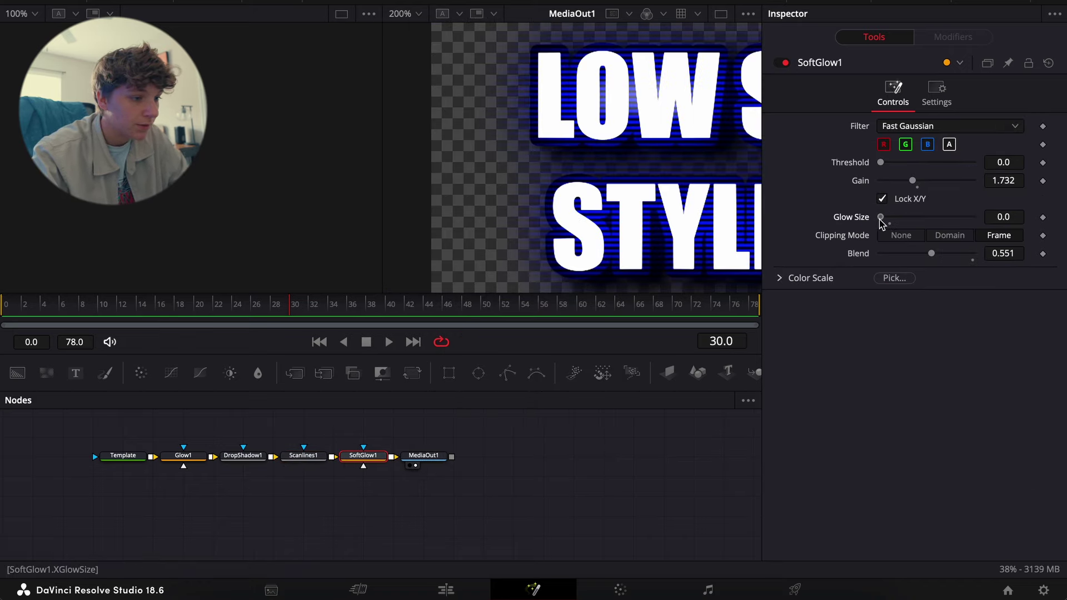
pyautogui.moveTo(915, 183); pyautogui.dragTo(953, 181)
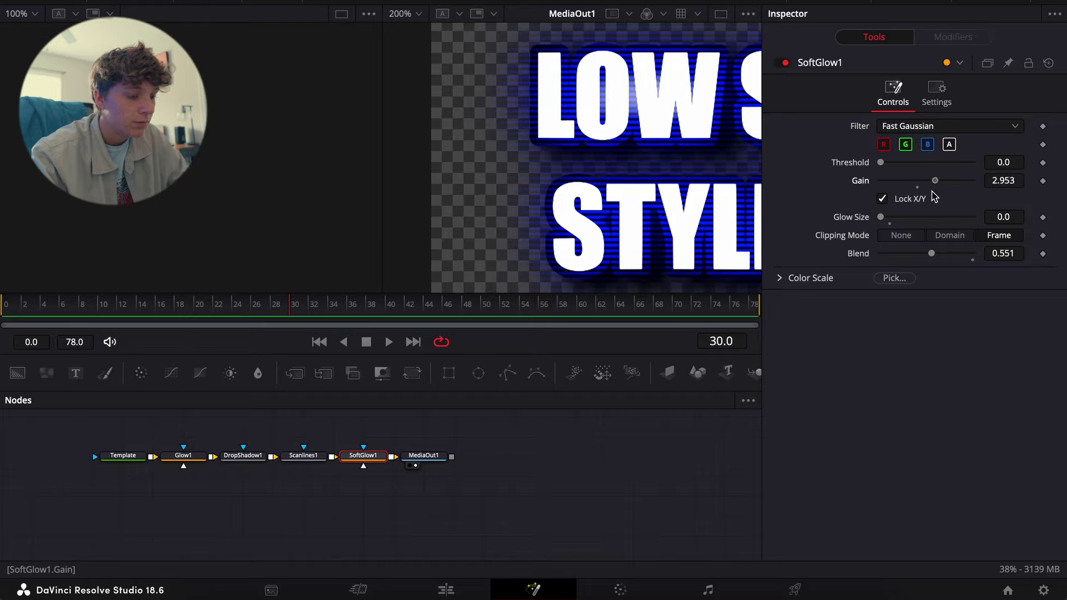
pyautogui.moveTo(881, 163)
pyautogui.mouseDown()
pyautogui.moveTo(923, 170)
pyautogui.moveTo(885, 170)
pyautogui.mouseUp()
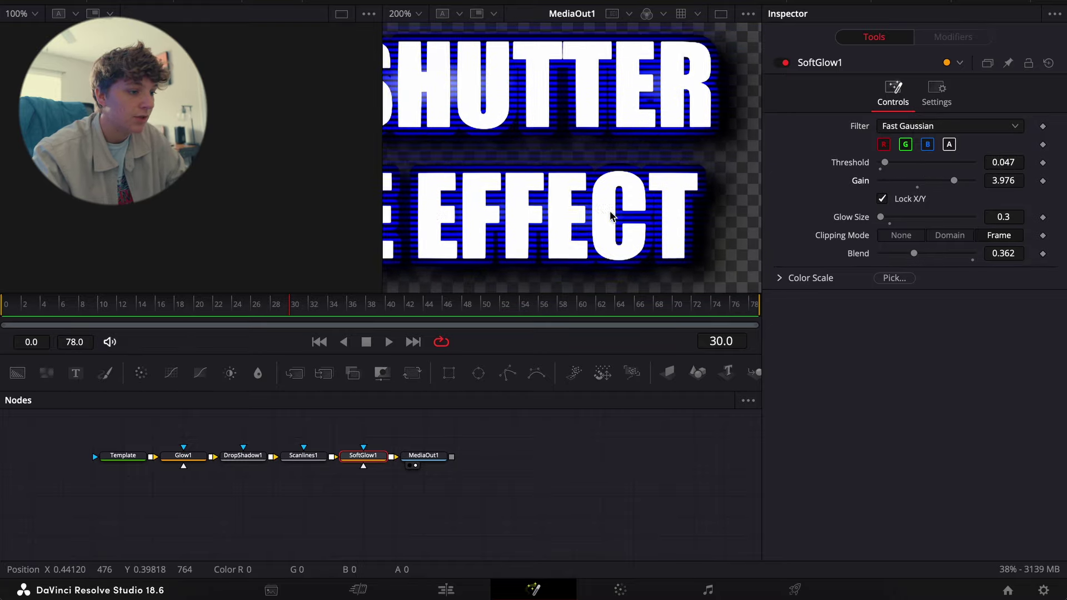
pyautogui.hscroll(-5, 610, 215)
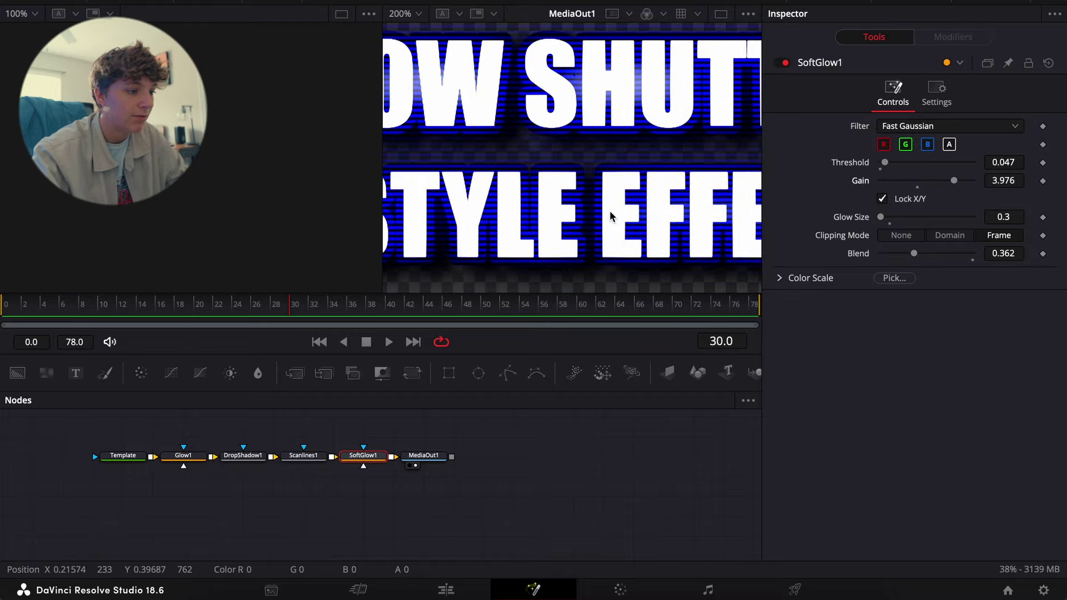
# Return to the edit timeline and move the adjustment clip above the title onto track V5.
pyautogui.click(453, 590)
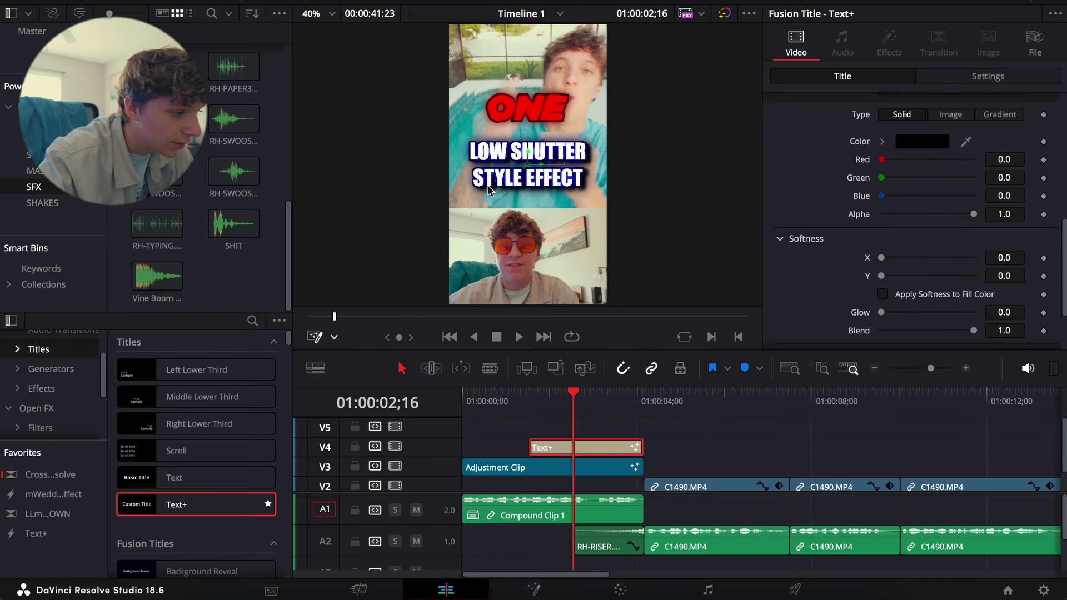
pyautogui.moveTo(557, 467); pyautogui.dragTo(557, 435)
pyautogui.press('space')
pyautogui.click(652, 436)
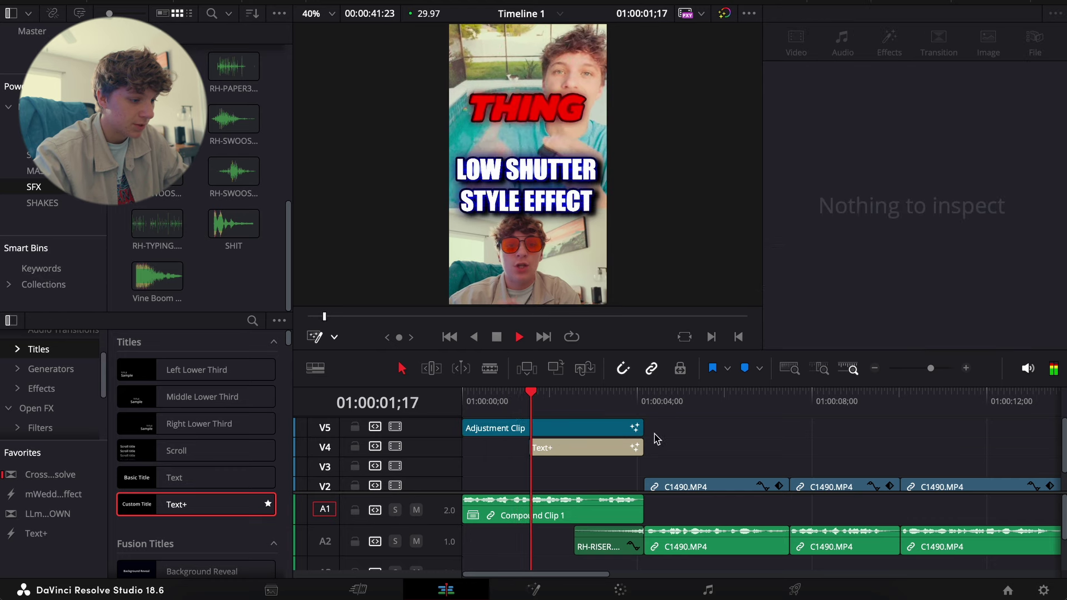
pyautogui.click(529, 407)
# Play back the intro with the title and move the title above the adjustment clip onto track V6.
pyautogui.press('space')
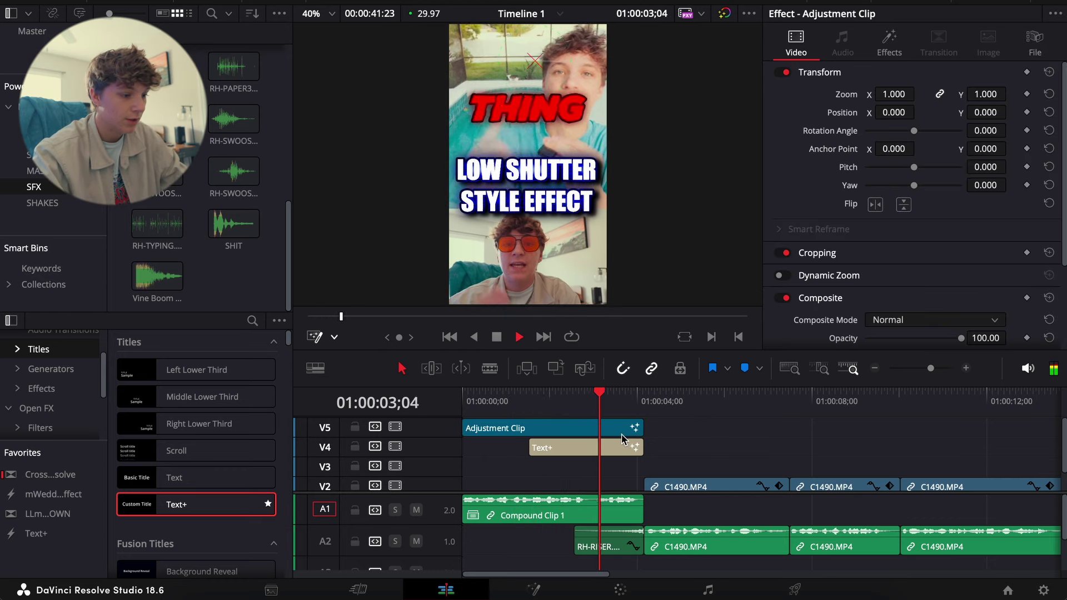
pyautogui.press('space')
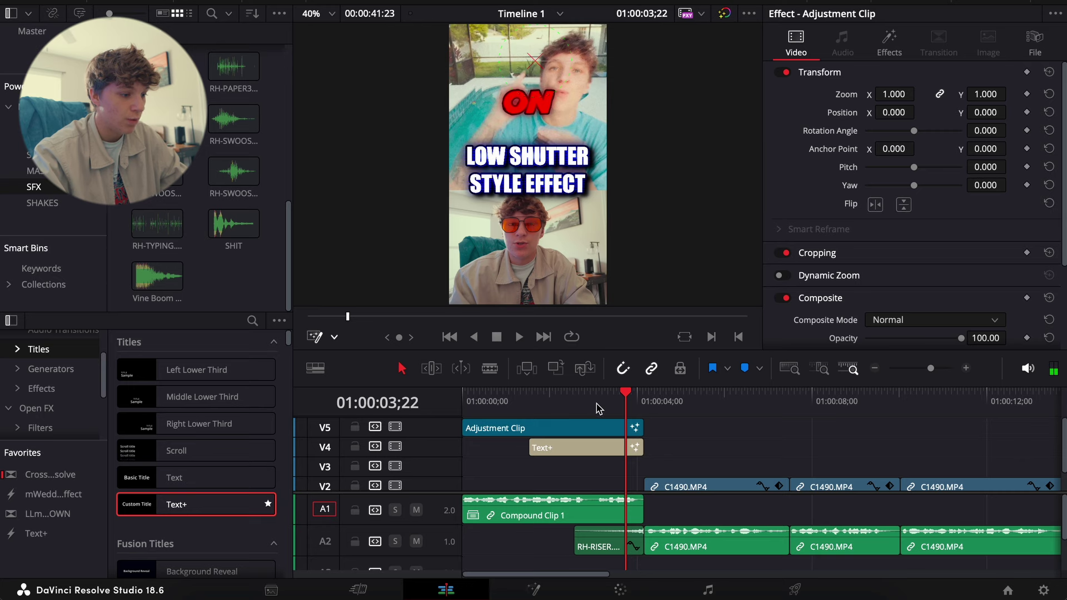
pyautogui.moveTo(593, 451); pyautogui.dragTo(592, 425)
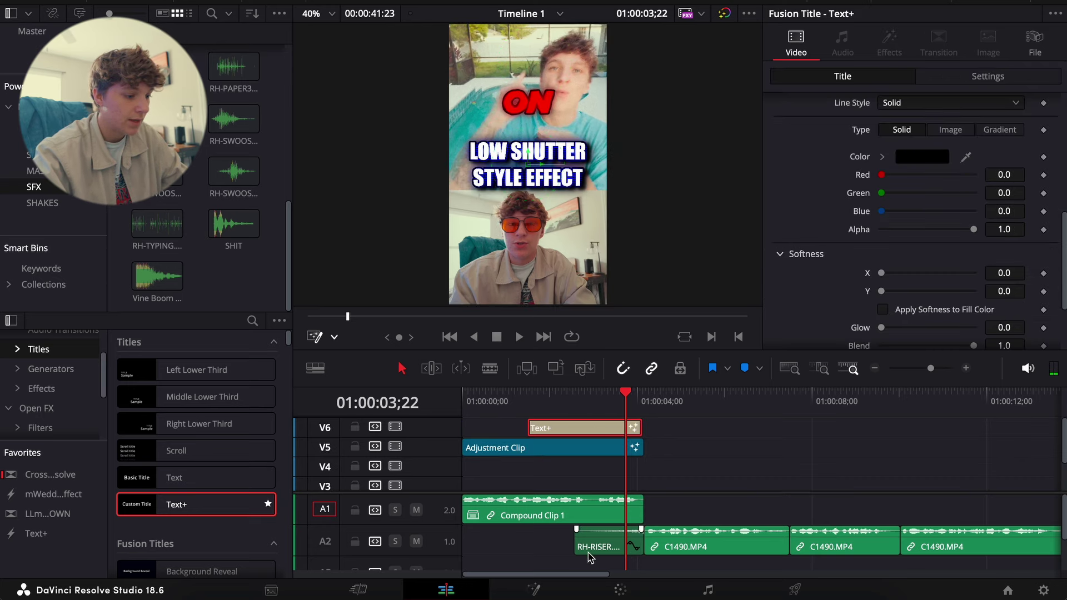
# Reopen the title's Fusion composition and increase the glow size of the first Glow node.
pyautogui.click(547, 592)
pyautogui.click(183, 455)
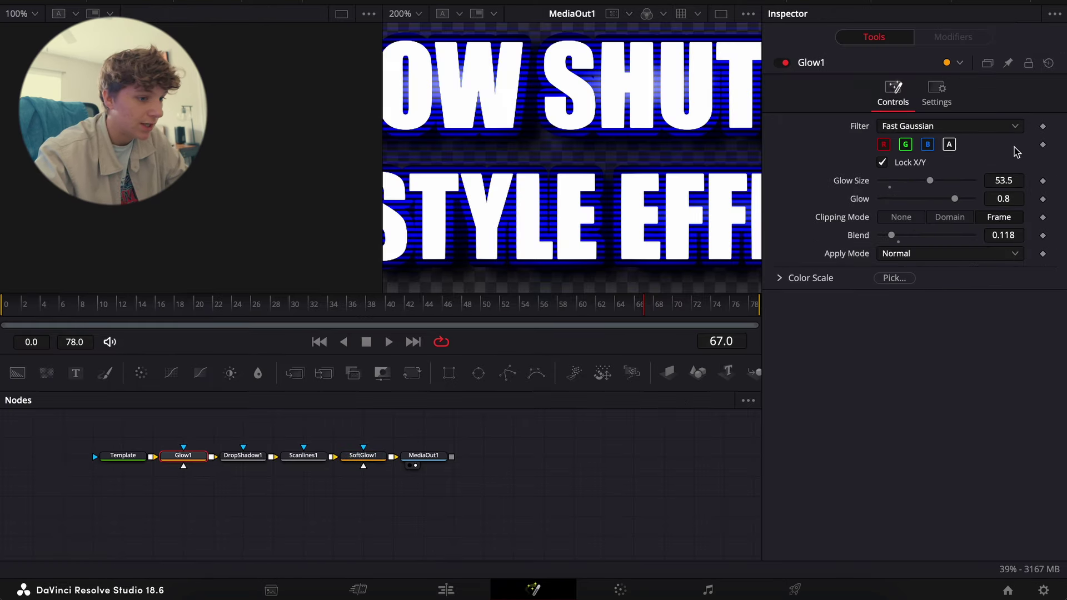
pyautogui.moveTo(932, 182)
pyautogui.mouseDown()
pyautogui.moveTo(899, 181)
pyautogui.moveTo(949, 184)
pyautogui.mouseUp()
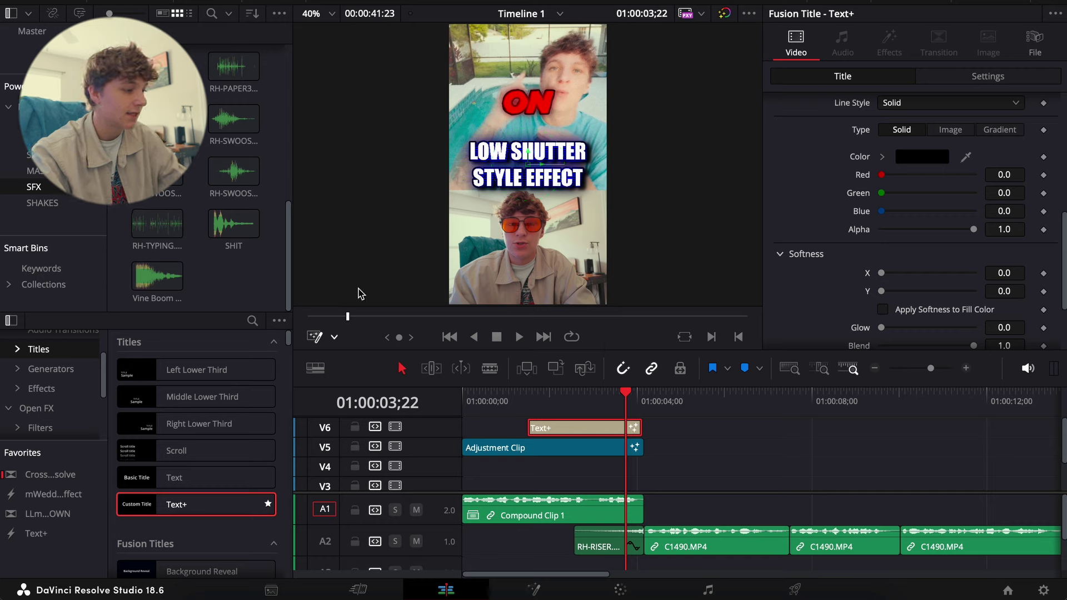
# Store the styled title from the timeline in the power bin and name it BLUE FX.
pyautogui.click(33, 123)
pyautogui.moveTo(576, 429); pyautogui.dragTo(183, 242)
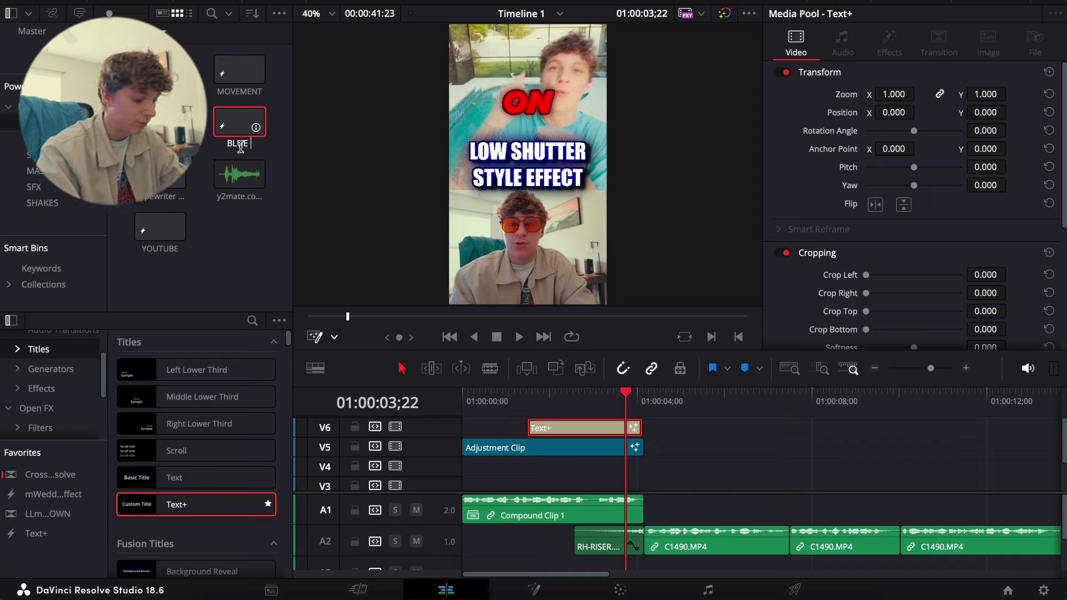
pyautogui.press('Return')
pyautogui.click(702, 461)
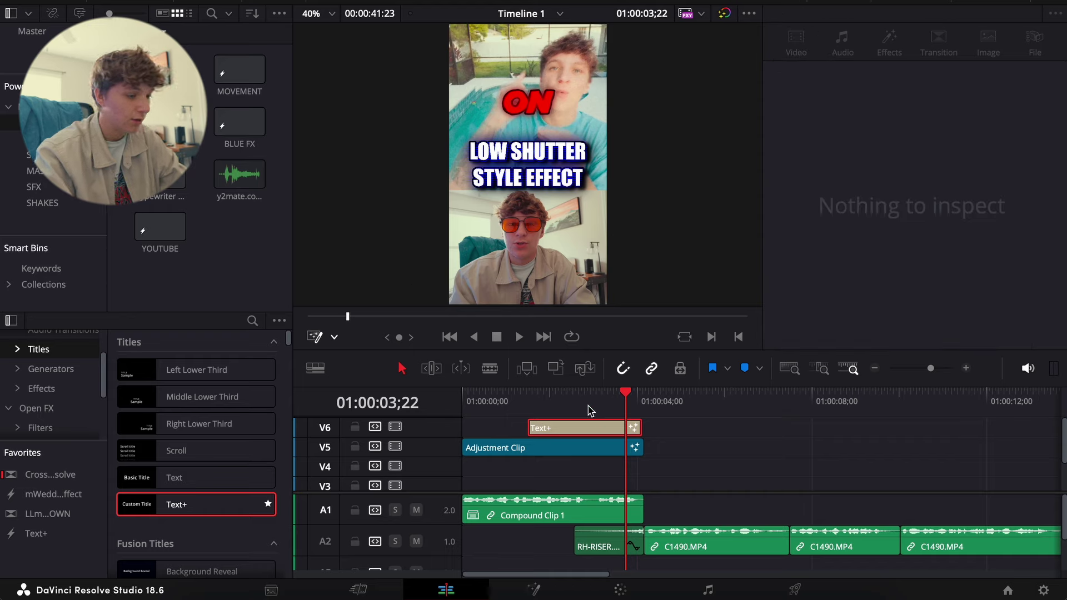
# Move the Text+ title below the adjustment clip onto track V4 and convert it into a compound clip.
pyautogui.click(581, 426)
pyautogui.press('/')
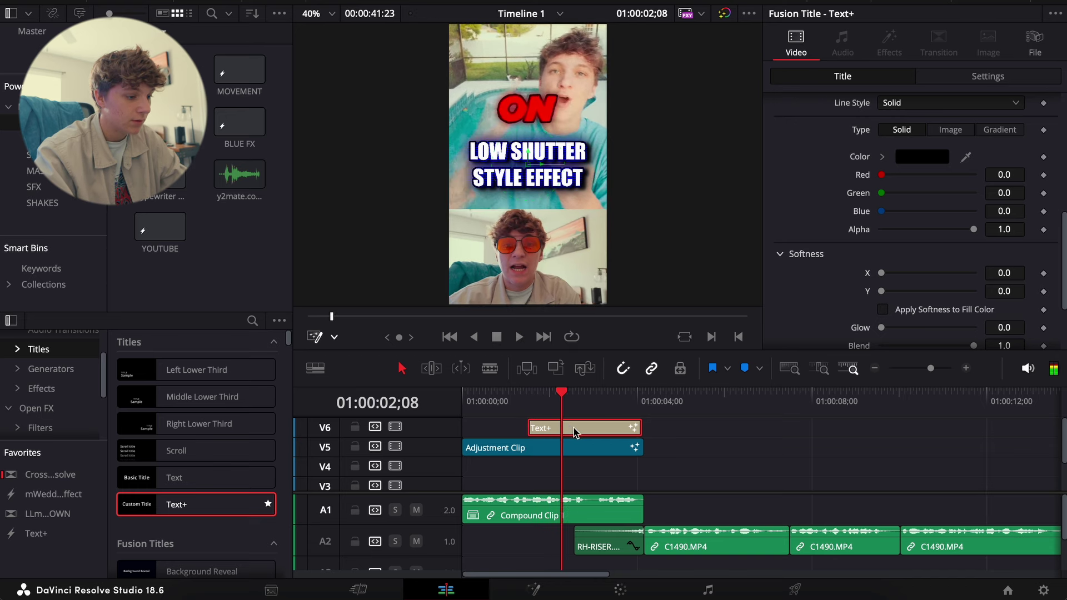
pyautogui.moveTo(574, 431); pyautogui.dragTo(574, 469)
pyautogui.scroll(-2, 574, 472)
pyautogui.rightClick(585, 426)
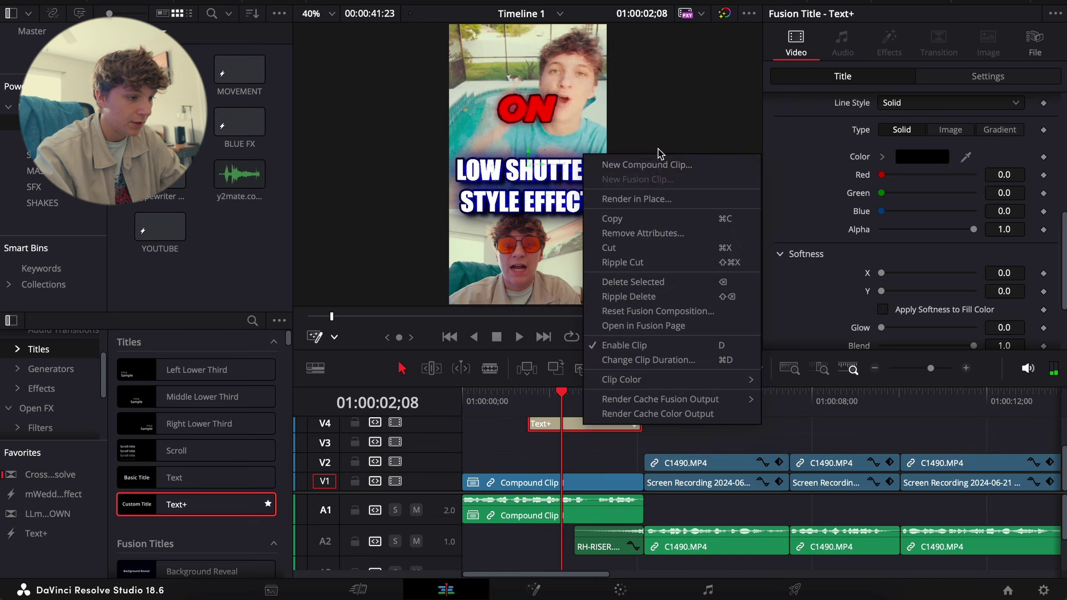
pyautogui.click(657, 166)
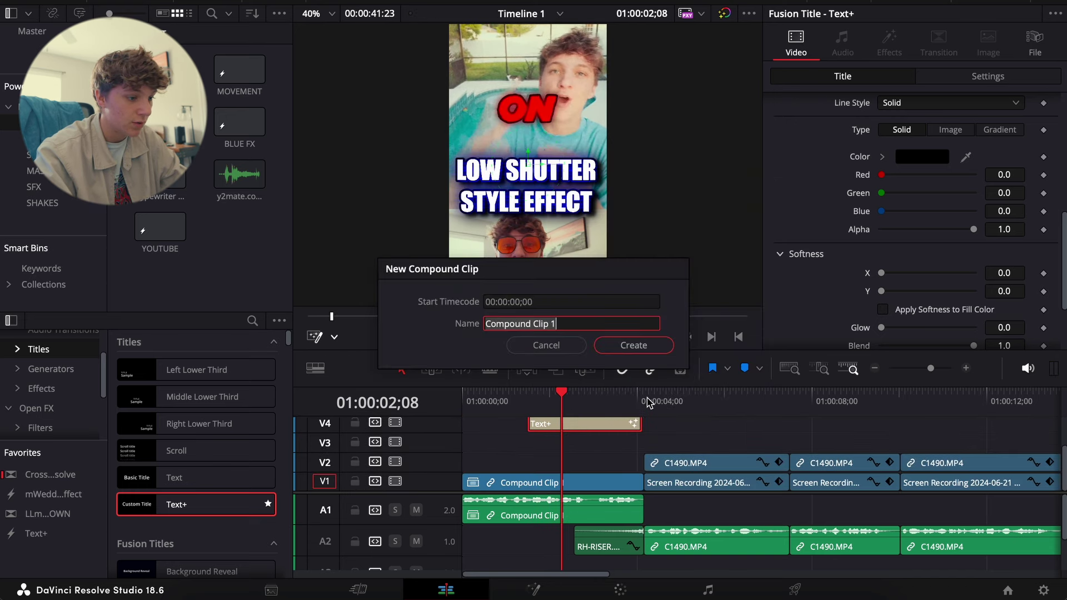
pyautogui.click(636, 344)
# Play back the intro from the start of the title's compound clip to check it.
pyautogui.click(546, 393)
pyautogui.moveTo(546, 394); pyautogui.dragTo(528, 394)
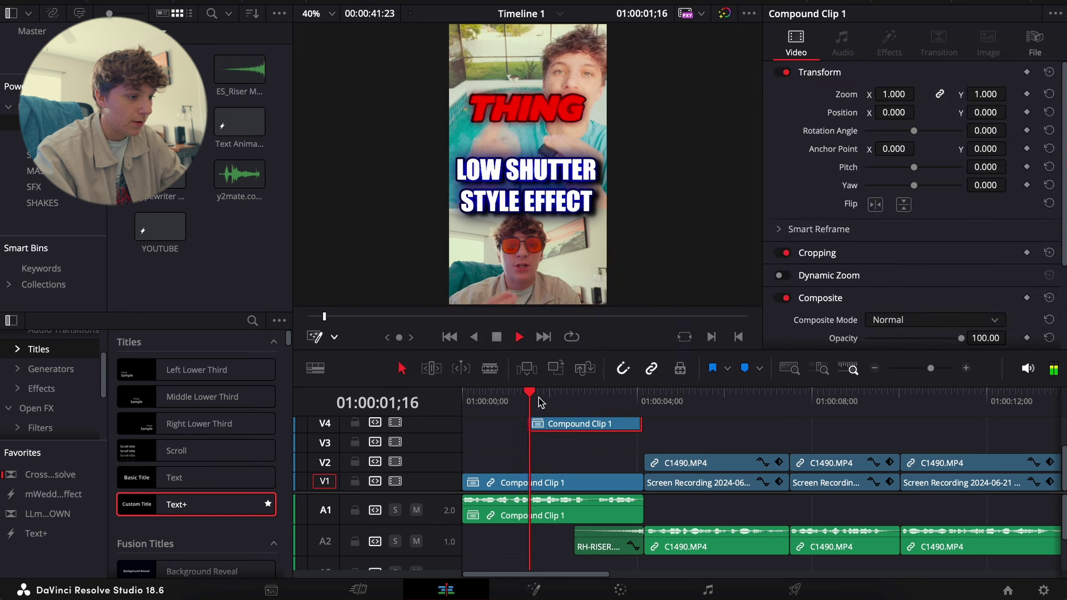
pyautogui.press('space')
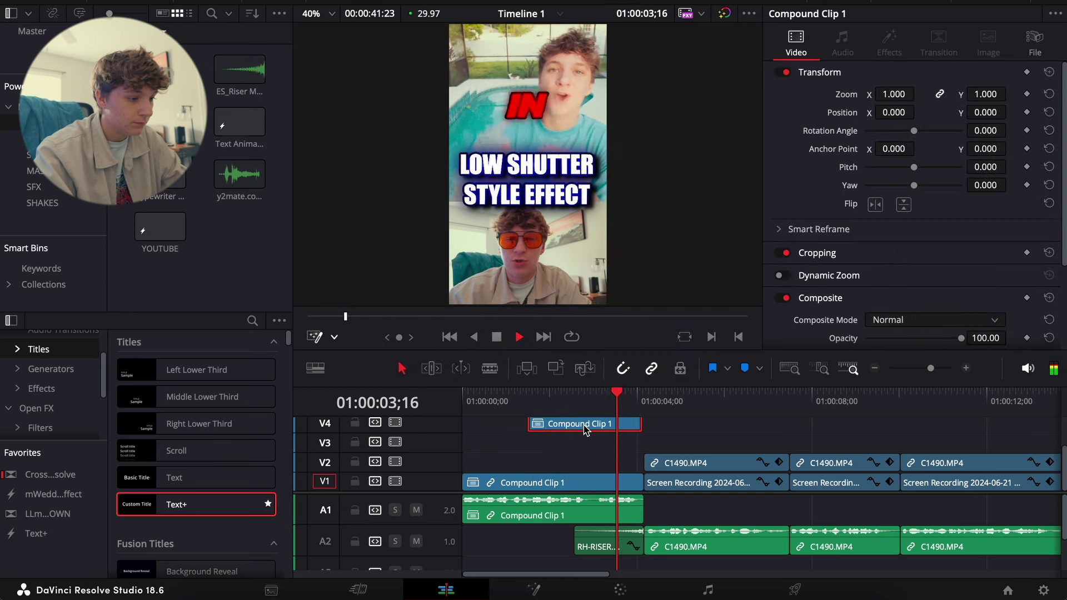
pyautogui.press('space')
pyautogui.click(528, 394)
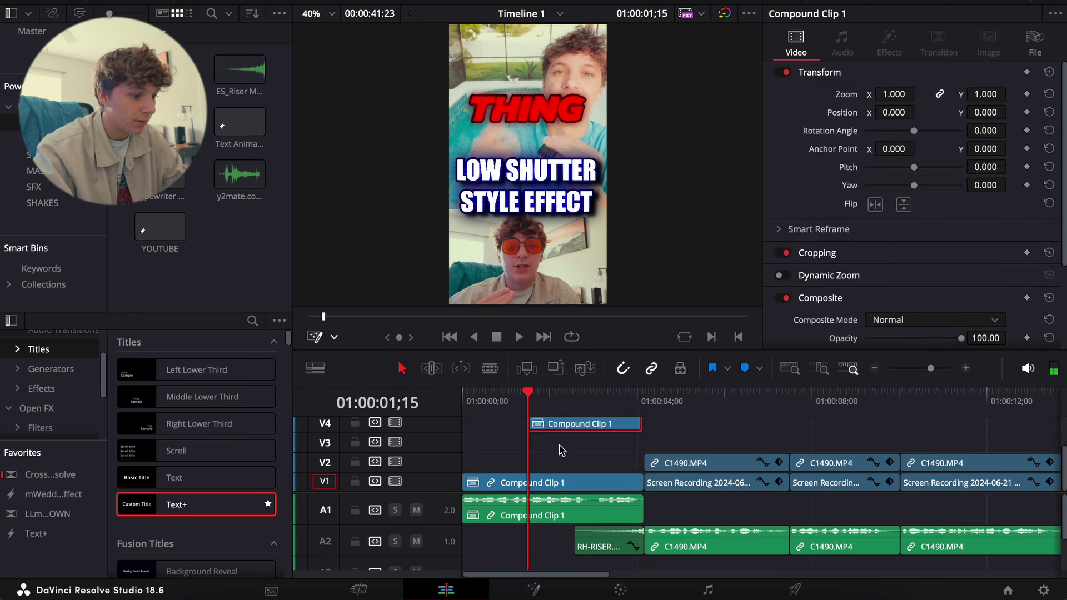
# Apply the PRE-ANIMATE effect DOWN-UP to the title's compound clip on track V4.
pyautogui.scroll(1, 560, 451)
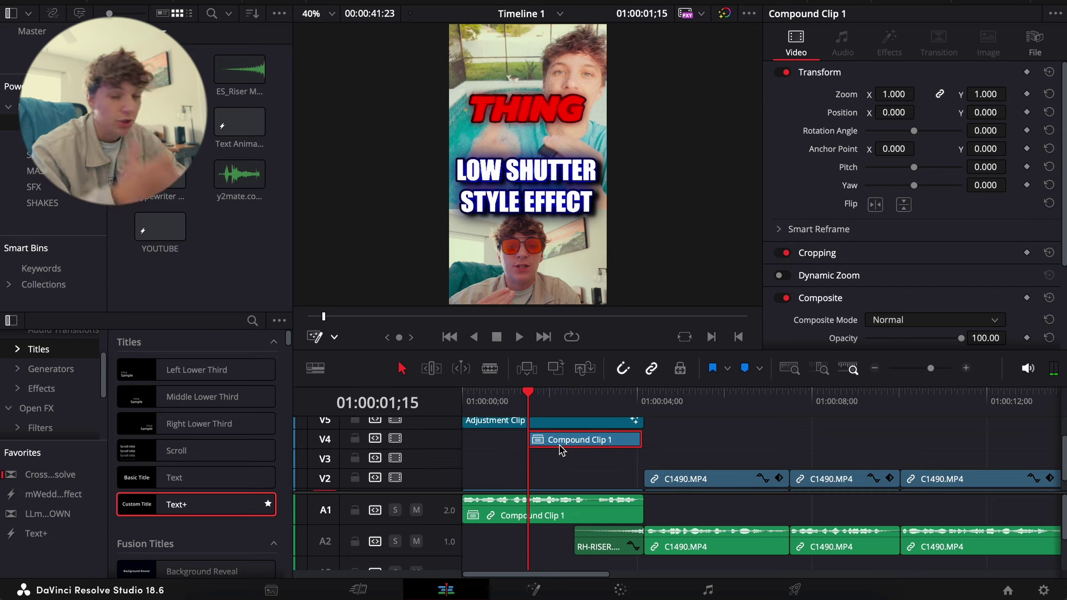
pyautogui.click(40, 388)
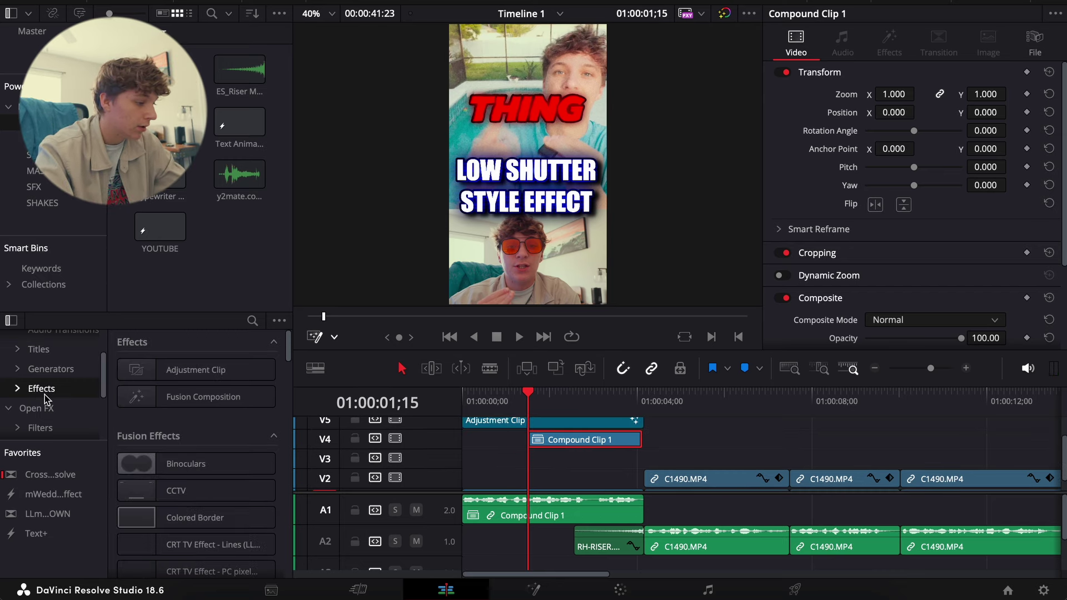
pyautogui.scroll(-5, 156, 541)
pyautogui.scroll(-5, 156, 541)
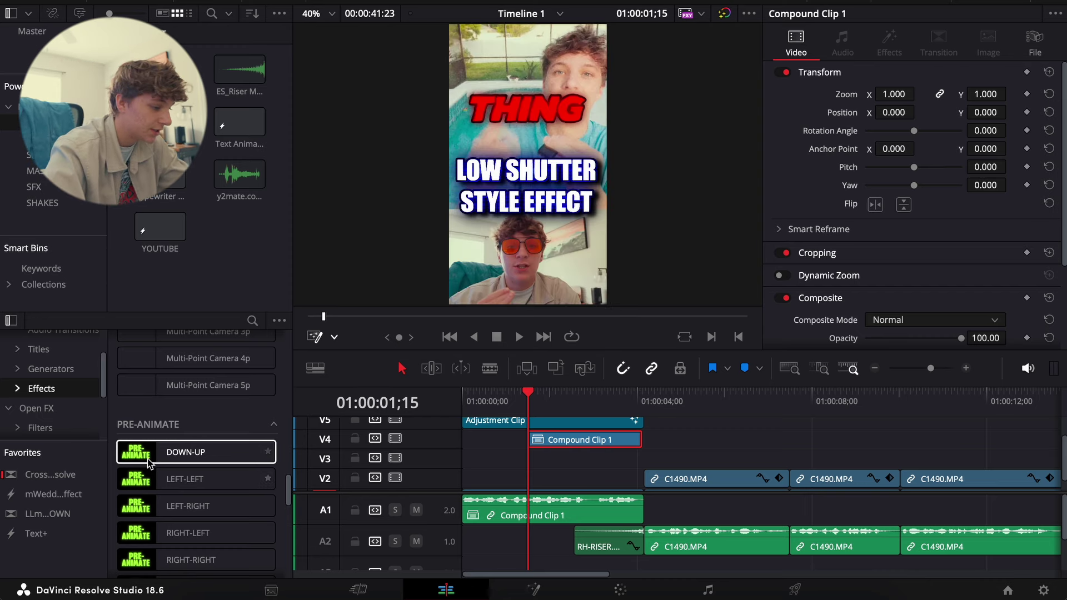
pyautogui.moveTo(138, 460); pyautogui.dragTo(531, 466)
# Play back the intro repeatedly from the title's start to review its entrance animation.
pyautogui.click(706, 447)
pyautogui.press('space')
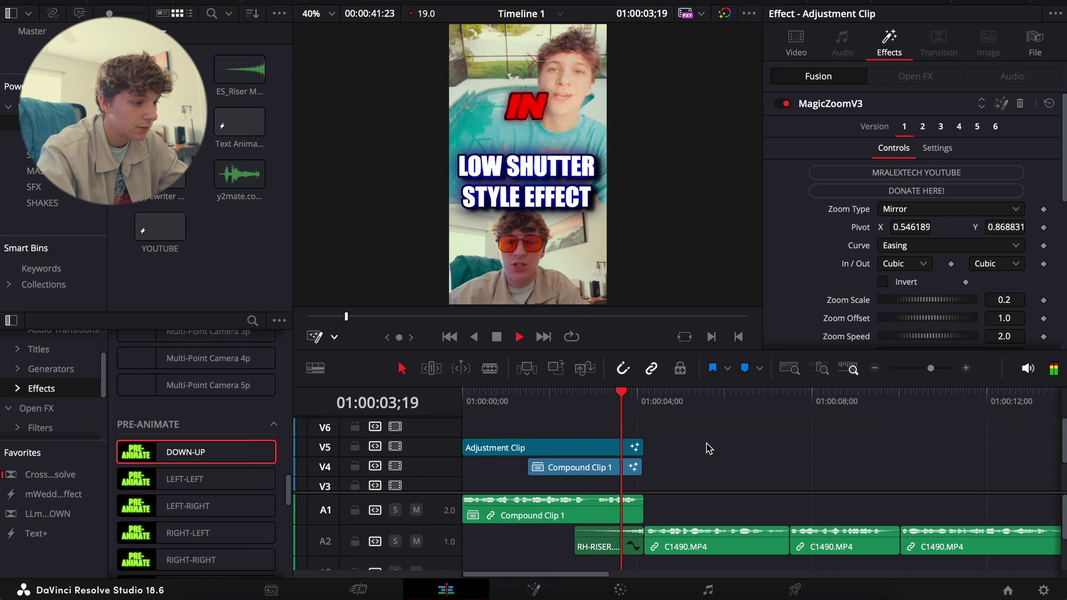
pyautogui.press('space')
pyautogui.press('space')
pyautogui.click(529, 396)
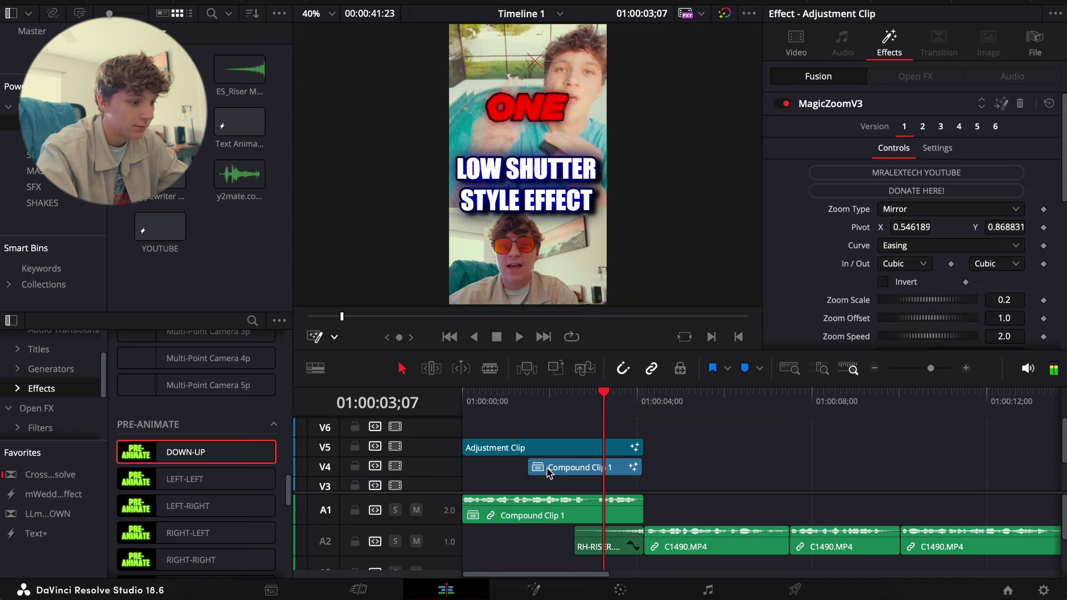
pyautogui.press('space')
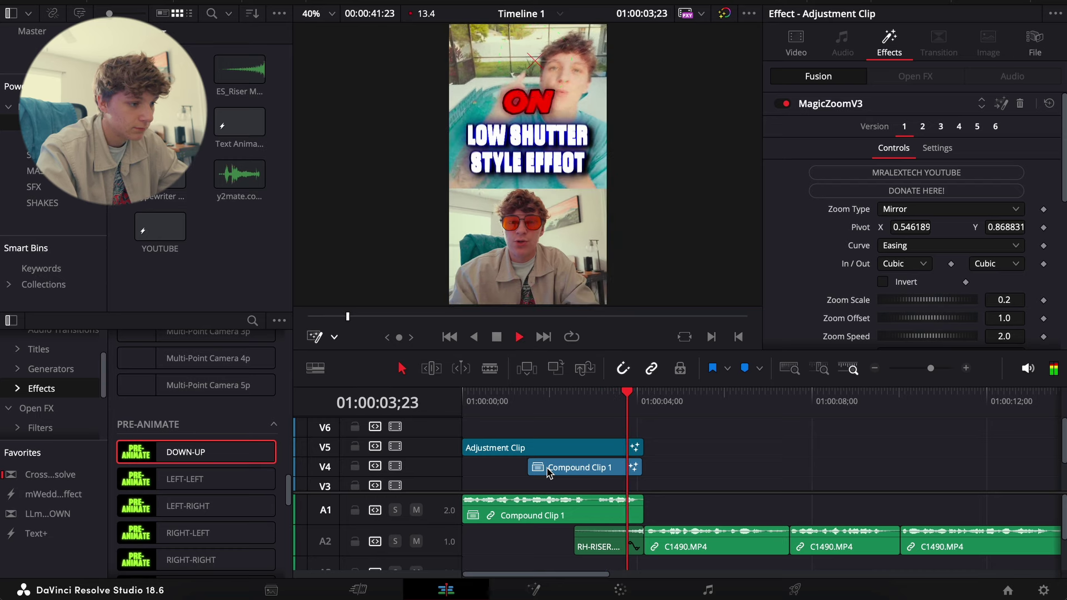
pyautogui.press('space')
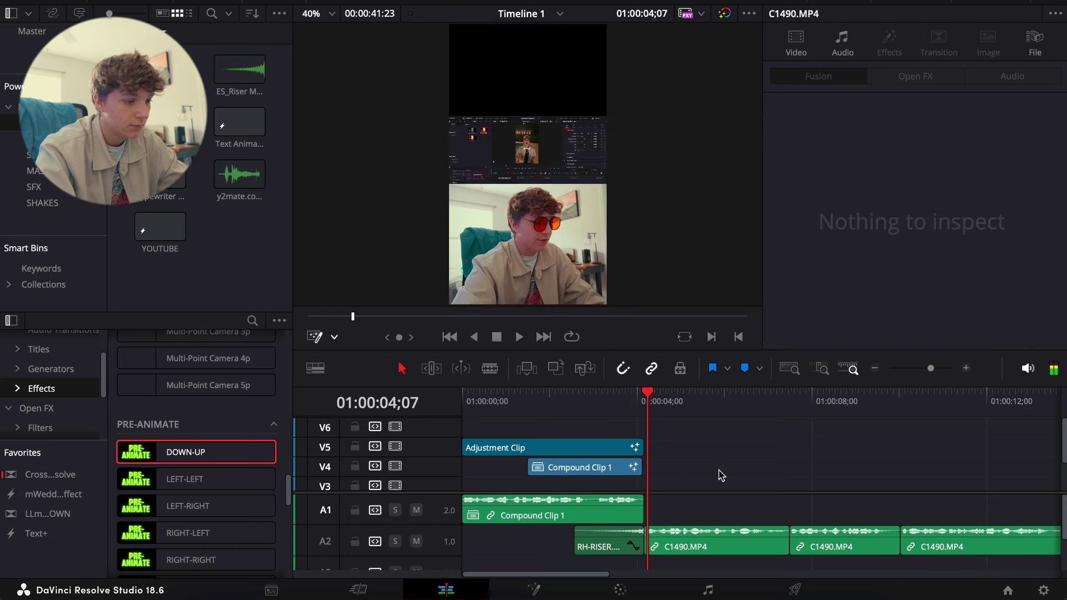
pyautogui.click(626, 396)
pyautogui.click(528, 395)
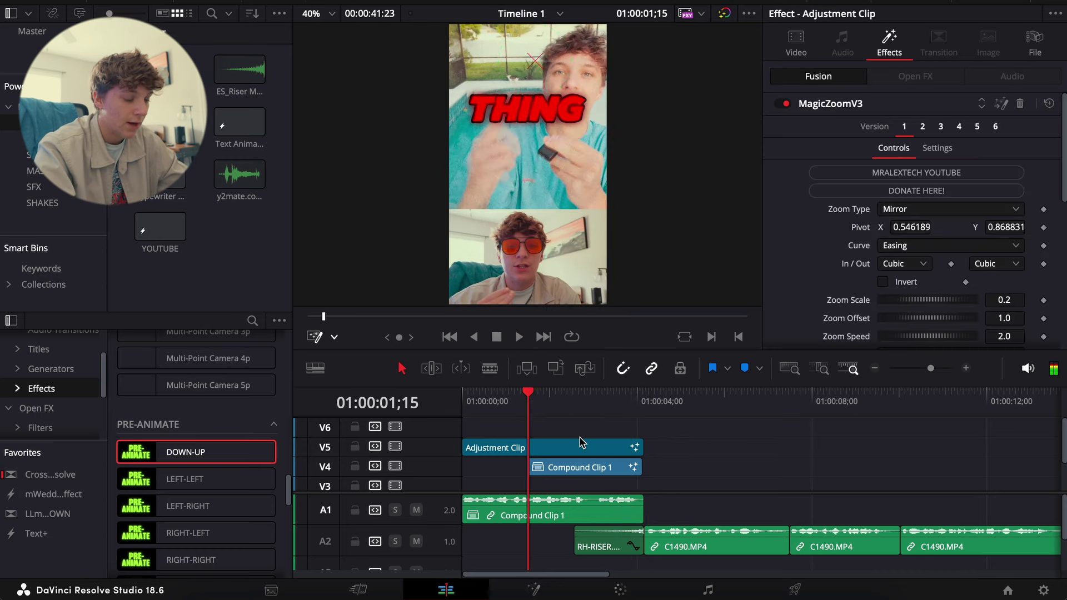
pyautogui.press('space')
# Place davincii.png on track V6 at 01:00:03;08, with zoom 0.310 and vertical position 430.
pyautogui.click(605, 403)
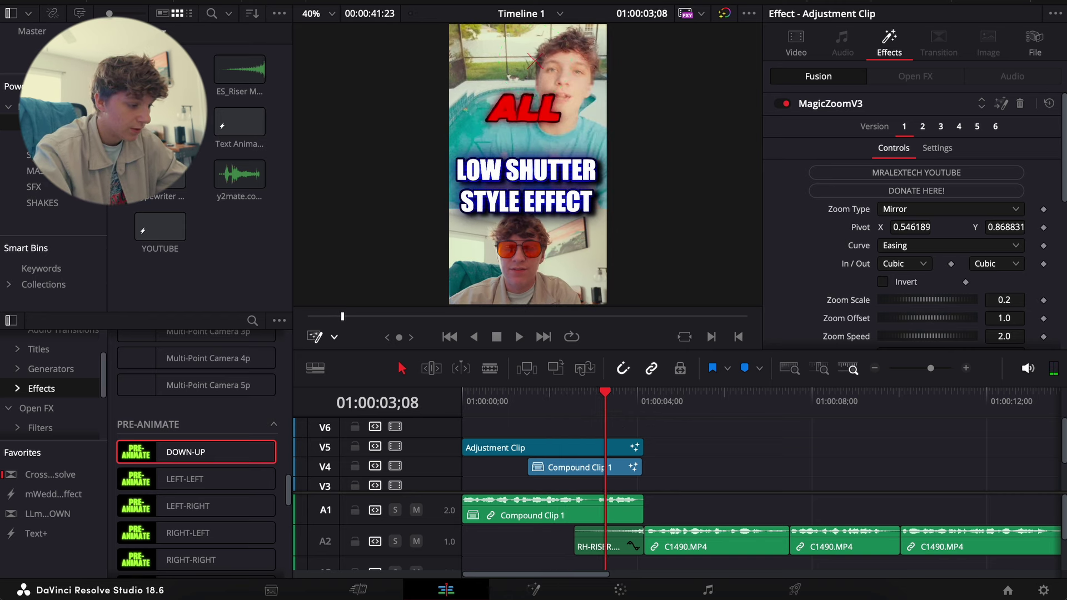
pyautogui.moveTo(239, 122); pyautogui.dragTo(627, 429)
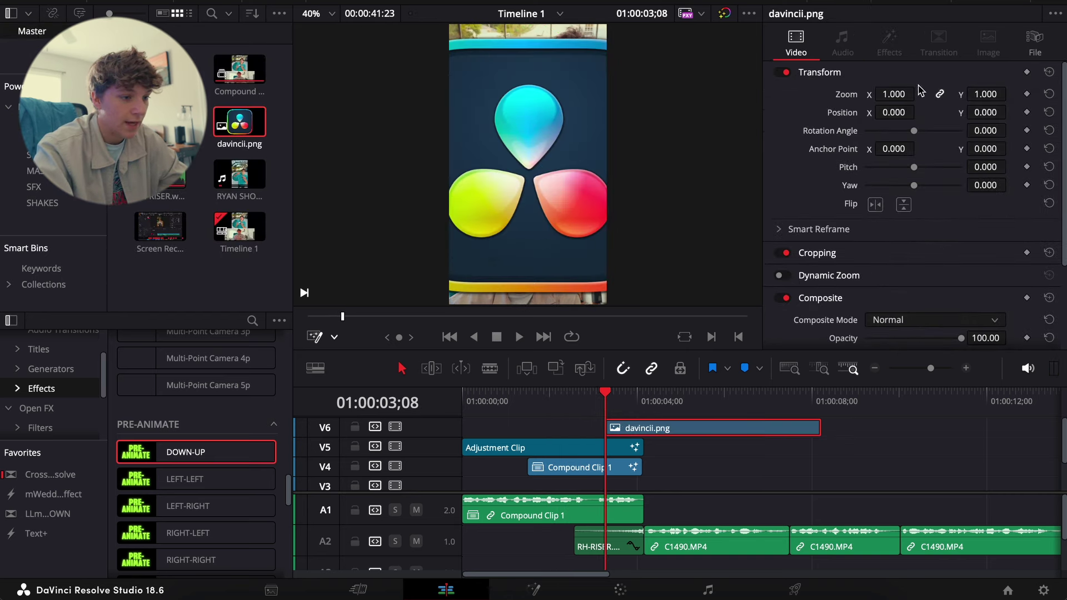
pyautogui.moveTo(921, 90); pyautogui.dragTo(919, 93)
pyautogui.moveTo(985, 112); pyautogui.dragTo(987, 112)
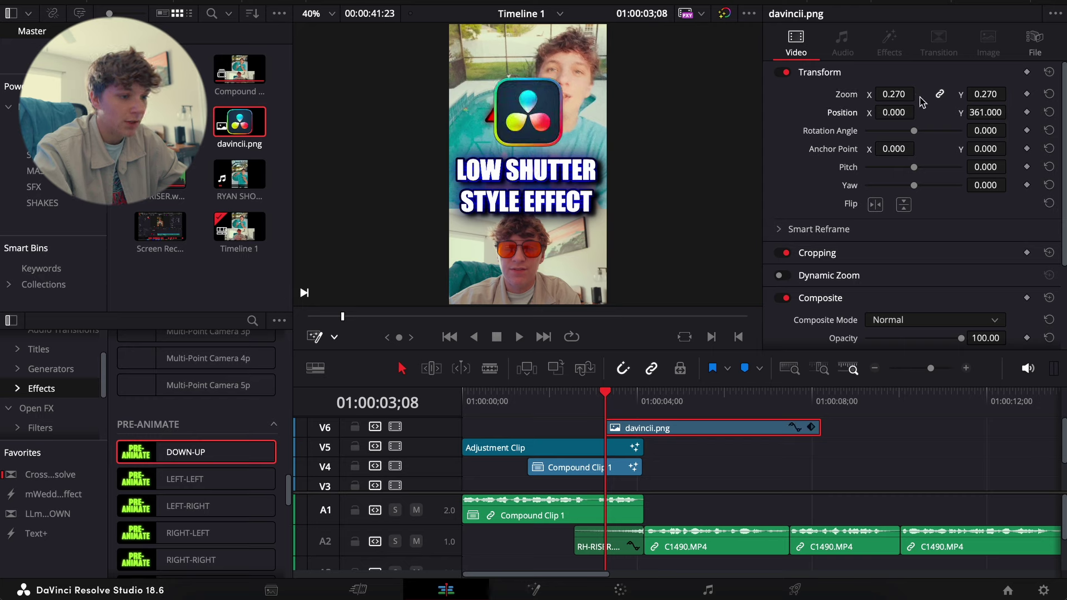
pyautogui.moveTo(919, 93); pyautogui.dragTo(919, 92)
pyautogui.moveTo(974, 111); pyautogui.dragTo(1011, 112)
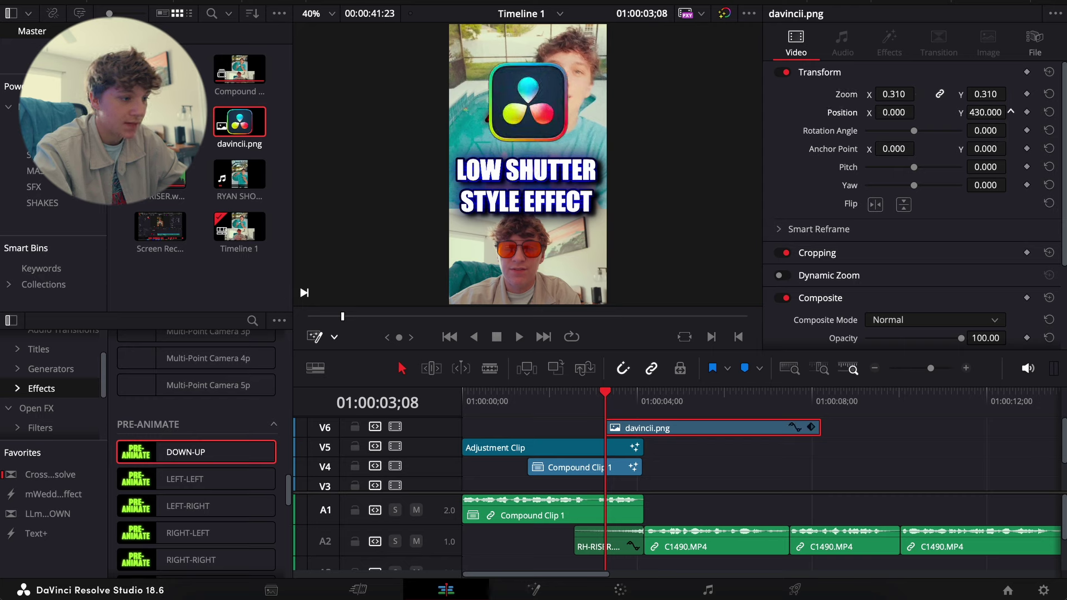
# Add the MagicZoomV3 effect to the title's compound clip and set its Zoom Scale to 0.026.
pyautogui.click(584, 467)
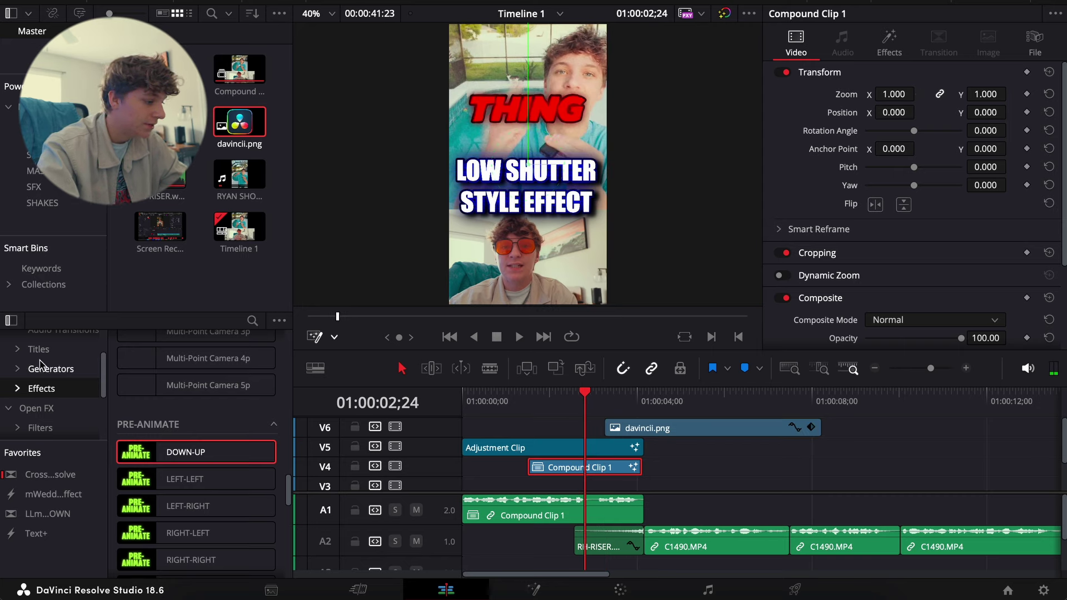
pyautogui.scroll(-5, 166, 406)
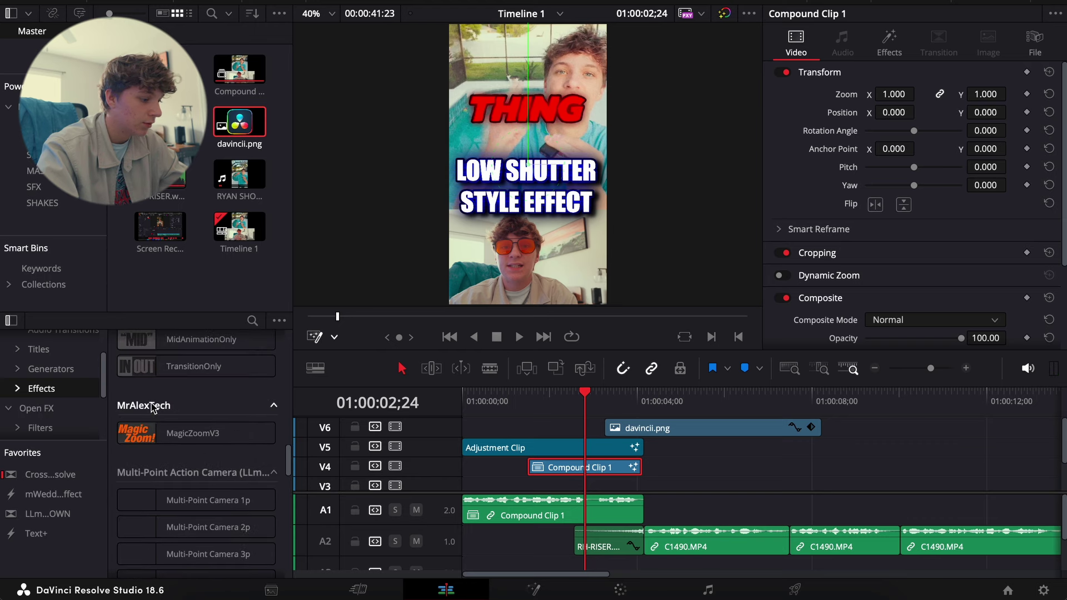
pyautogui.moveTo(194, 433); pyautogui.dragTo(572, 467)
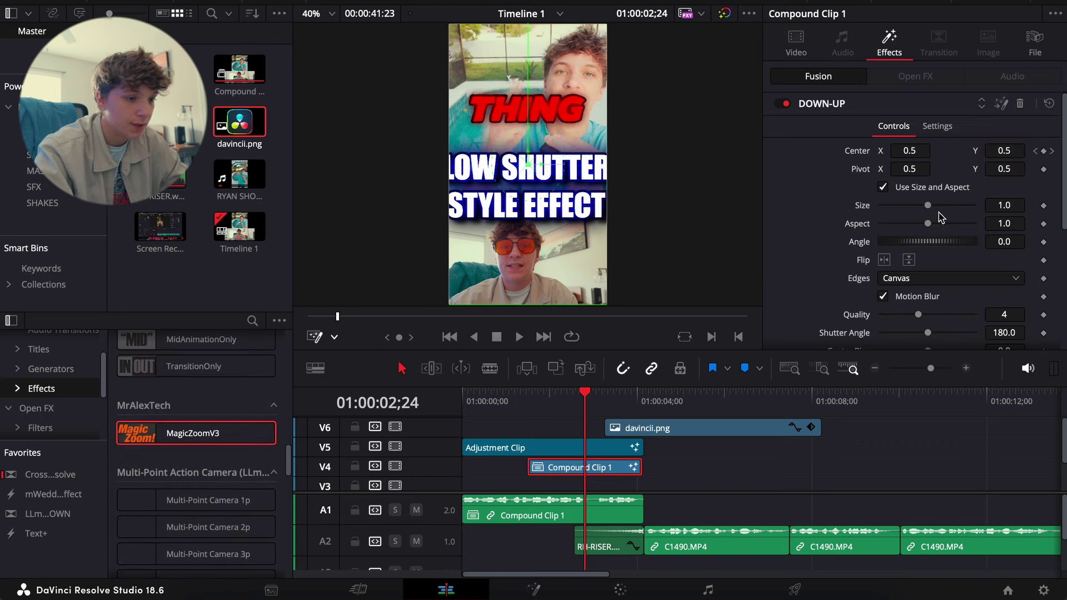
pyautogui.scroll(-10, 917, 219)
pyautogui.moveTo(905, 208)
pyautogui.mouseDown()
pyautogui.moveTo(891, 205)
pyautogui.moveTo(901, 209)
pyautogui.mouseUp()
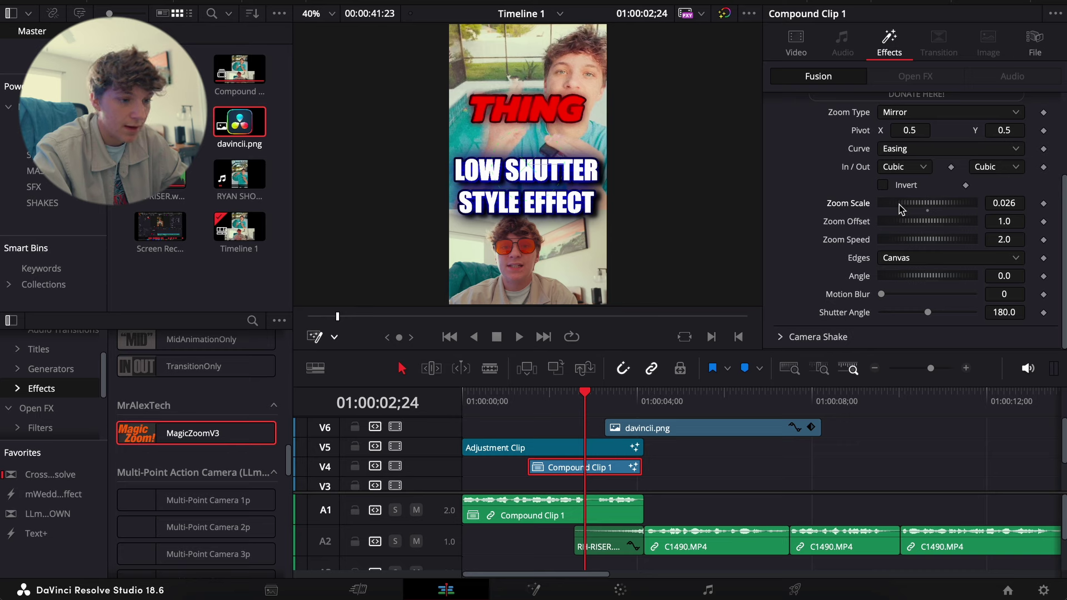
# Set the title effect's Camera Shake to a Motion Scale of 0.261 and a Speed Scale of 0.236.
pyautogui.click(784, 337)
pyautogui.scroll(-3, 894, 255)
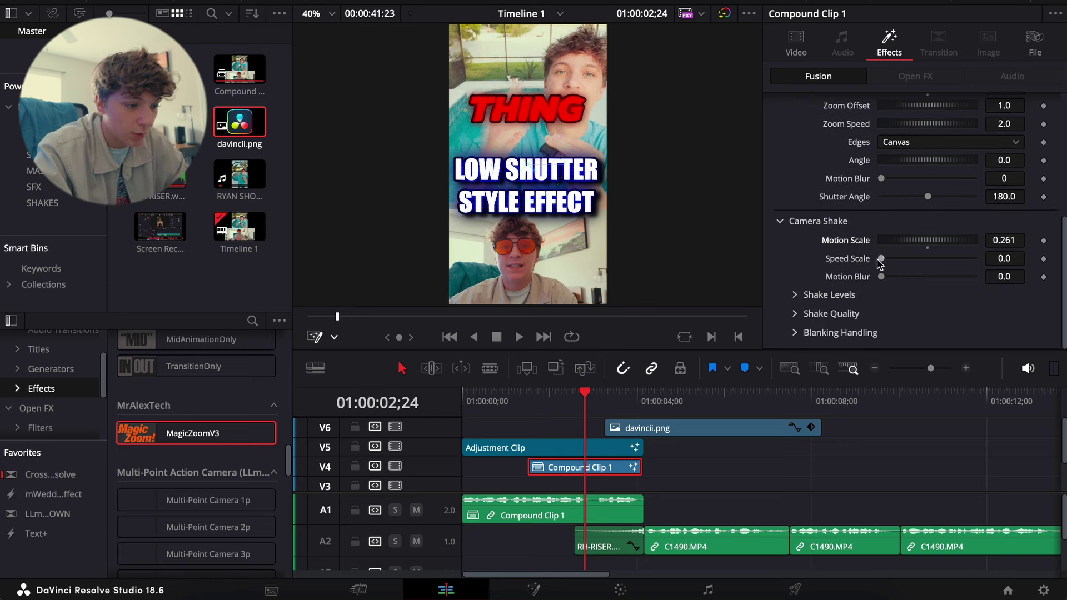
pyautogui.moveTo(881, 258); pyautogui.dragTo(891, 260)
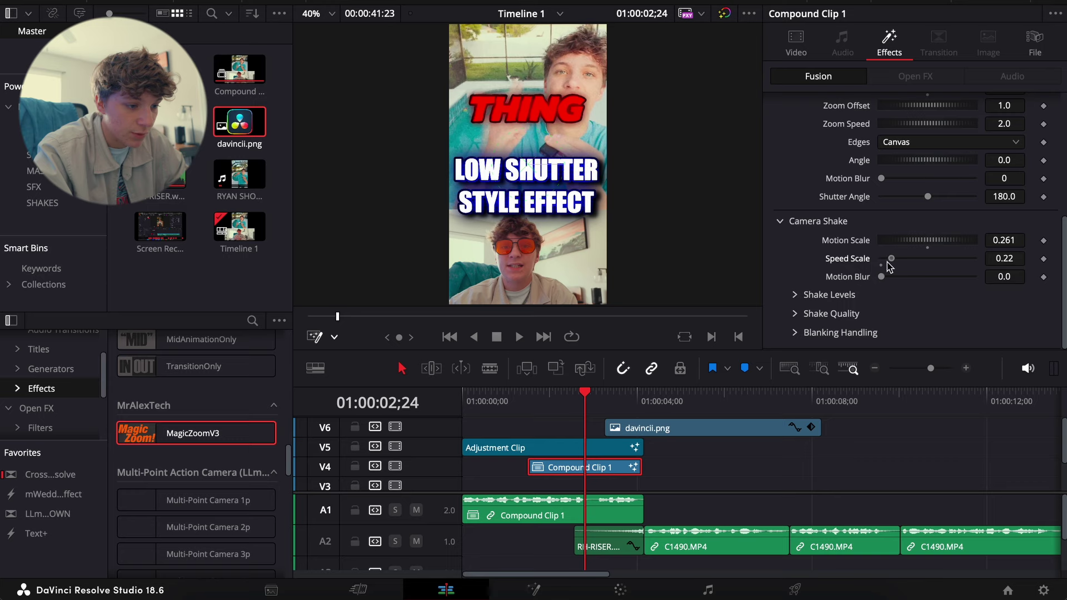
# Play back the intro from before the title to review its zoom and shake.
pyautogui.click(531, 420)
pyautogui.press('space')
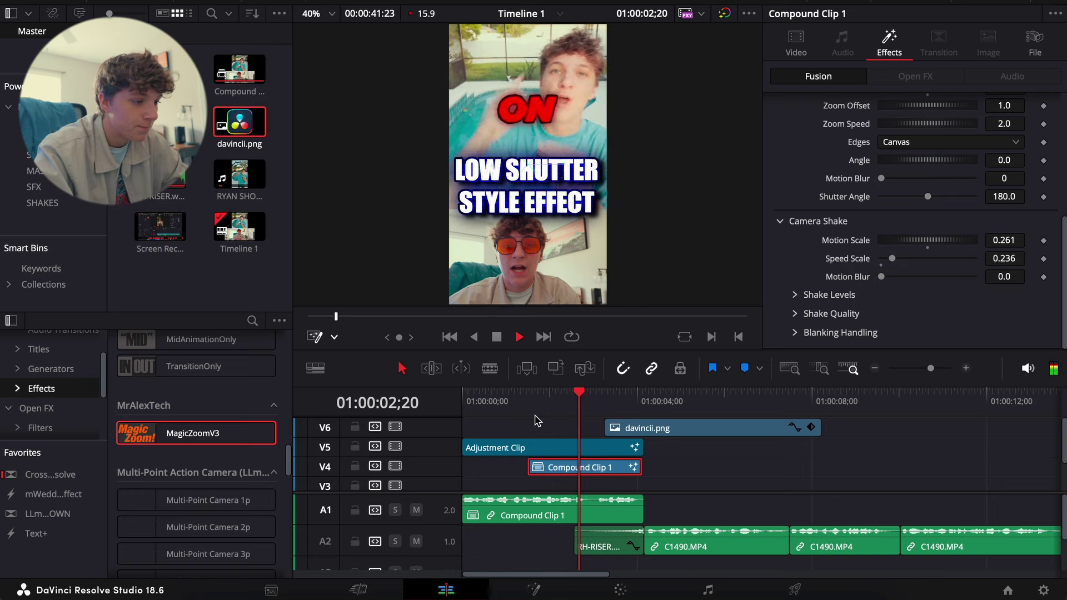
pyautogui.press('space')
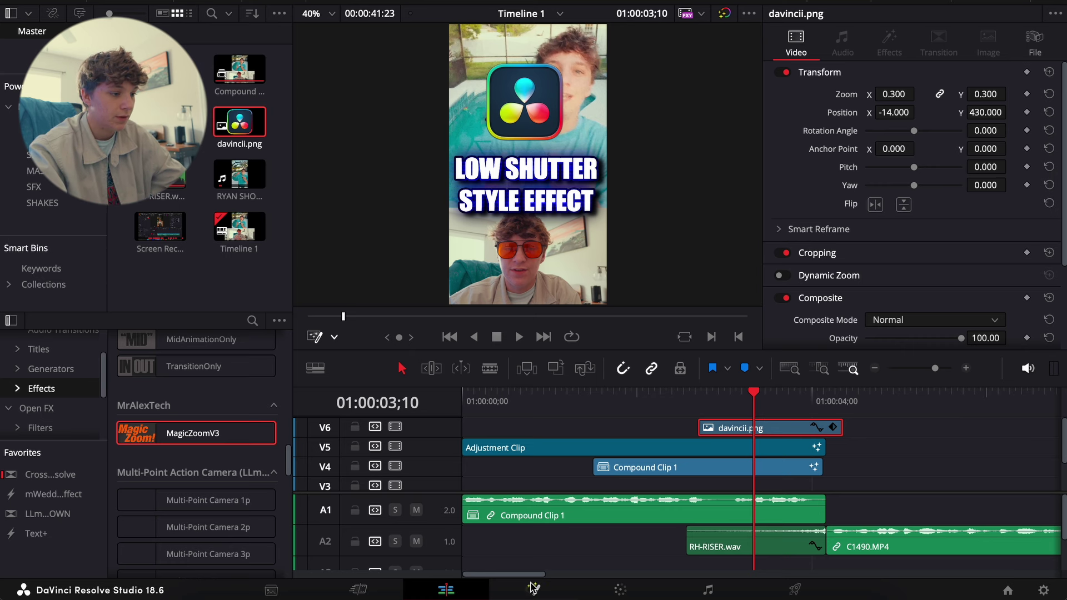
# Check the logo image's Fusion composition, return to the edit timeline and convert the image into a compound clip.
pyautogui.click(532, 588)
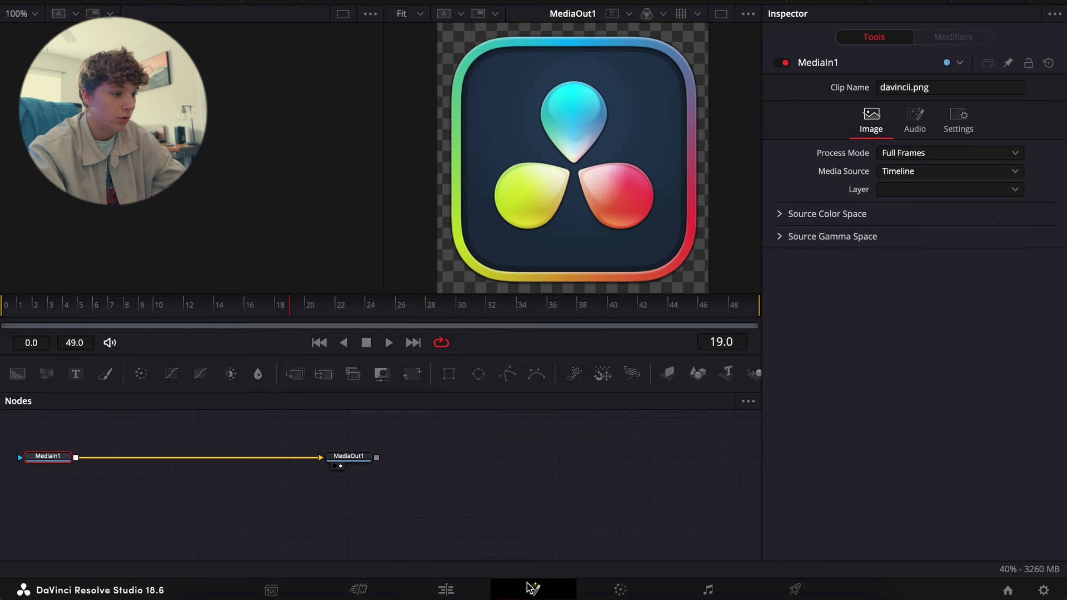
pyautogui.click(455, 587)
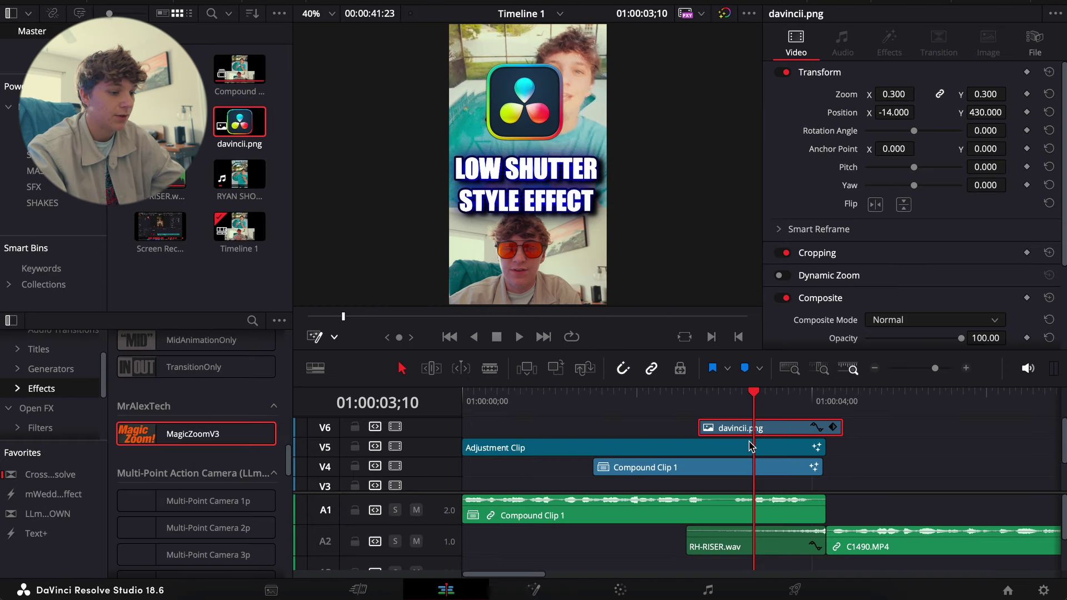
pyautogui.rightClick(750, 426)
pyautogui.click(812, 21)
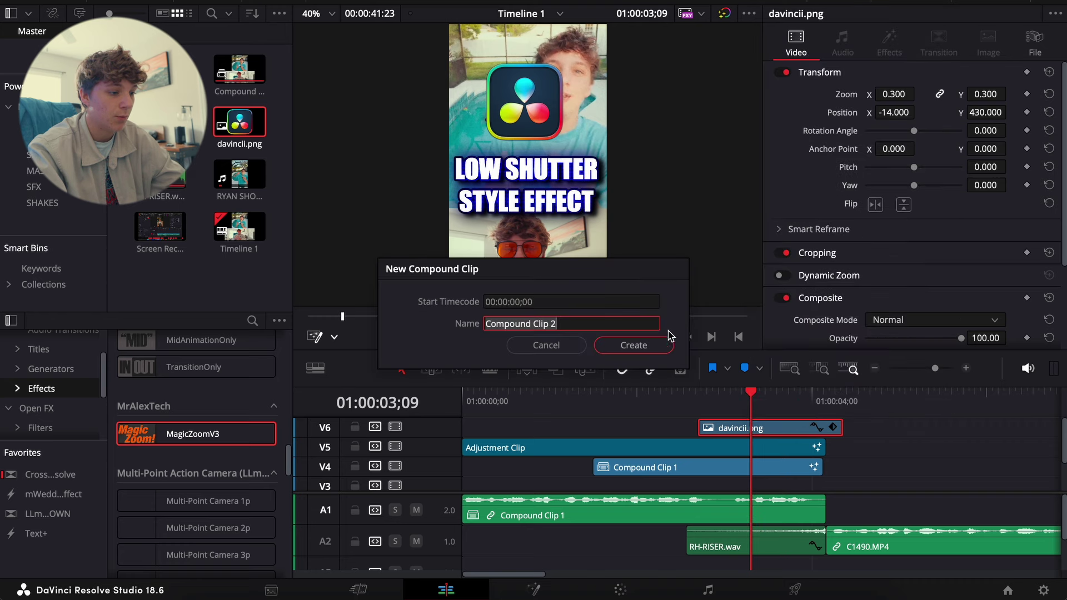
pyautogui.click(651, 345)
# Add a Drop Shadow node in the logo compound clip's Fusion composition, with strength 0.85, angle 31, distance 0.0126 and blur 0.346.
pyautogui.click(533, 589)
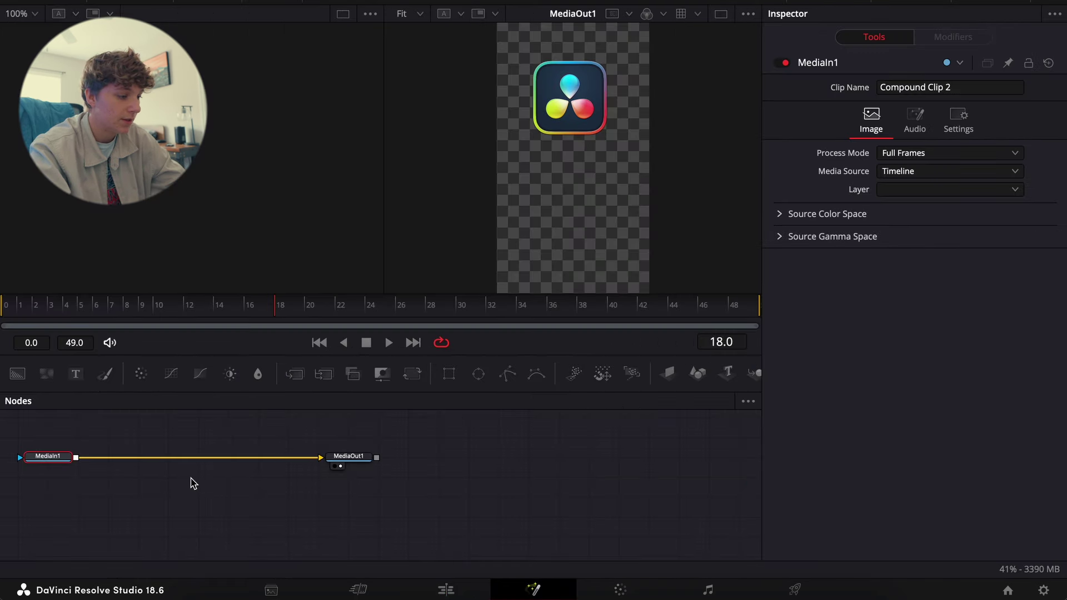
pyautogui.hotkey('shift', 'space')
pyautogui.write('drop')
pyautogui.press('Up')
pyautogui.press('Up')
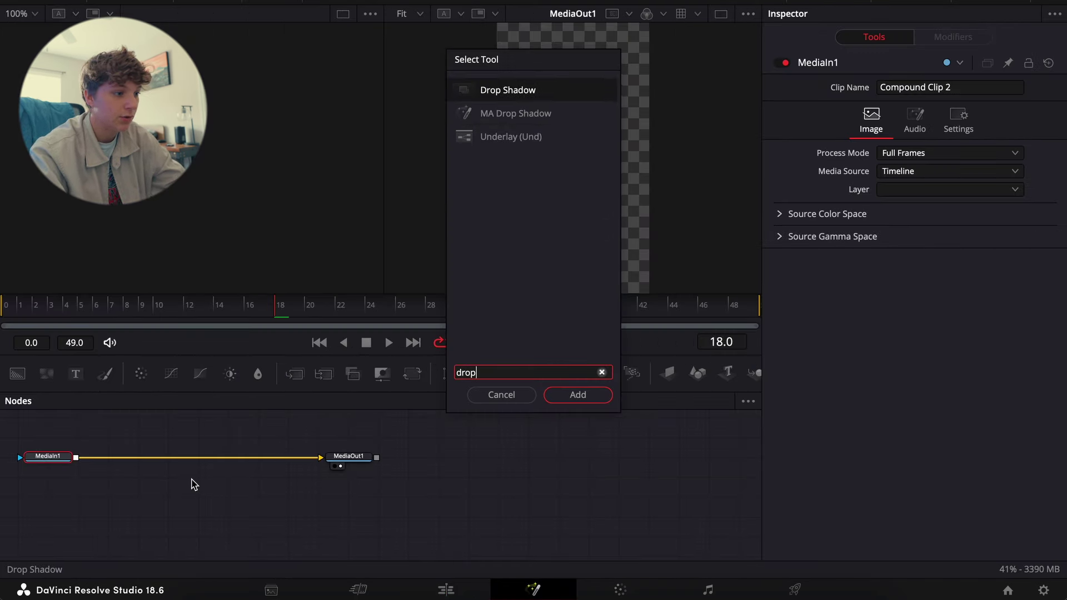
pyautogui.press('Return')
pyautogui.moveTo(930, 129); pyautogui.dragTo(948, 129)
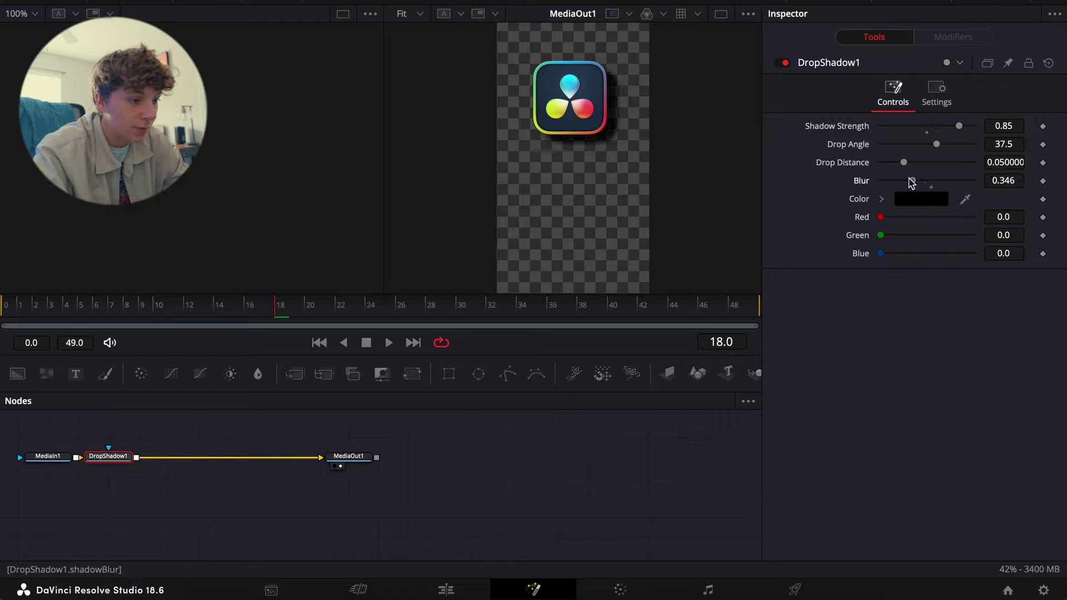
pyautogui.moveTo(940, 146); pyautogui.dragTo(889, 175)
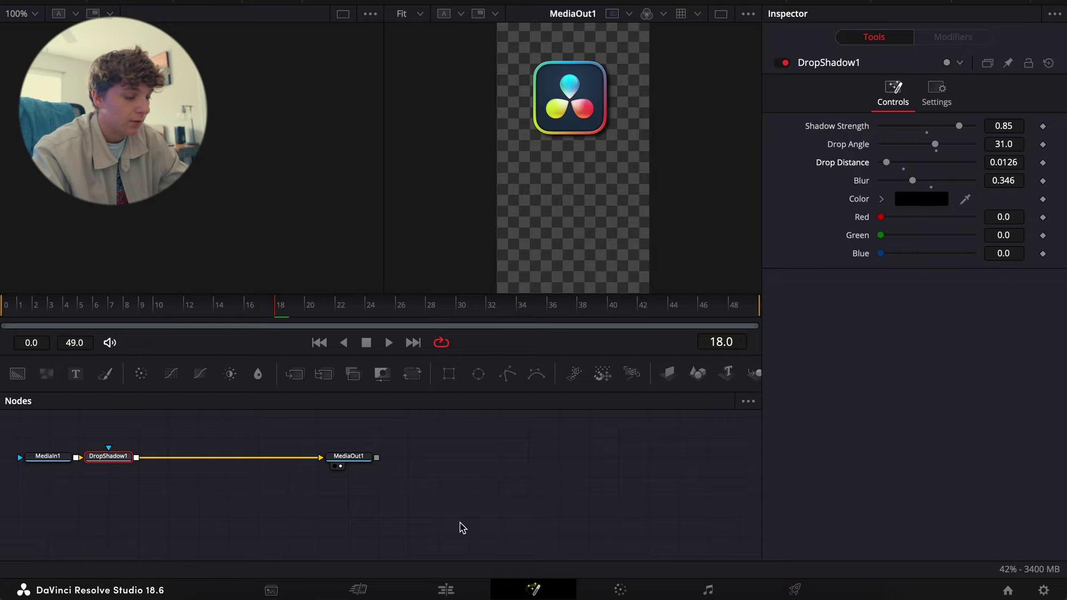
# Return to the edit timeline and apply the PRE-ANIMATE effect LEFT-LEFT to the logo's compound clip.
pyautogui.click(439, 583)
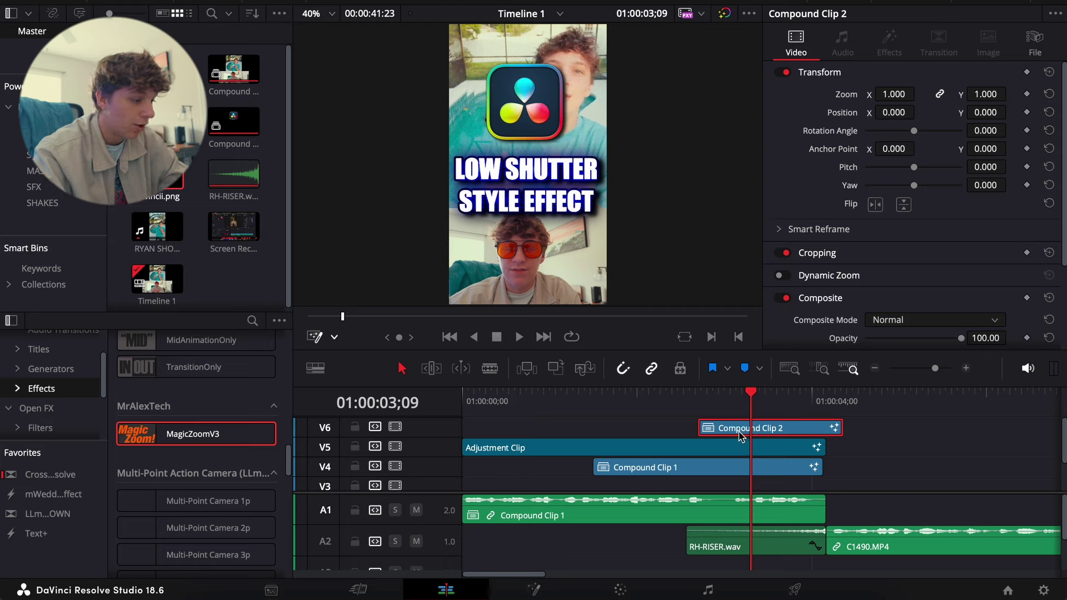
pyautogui.scroll(-10, 155, 388)
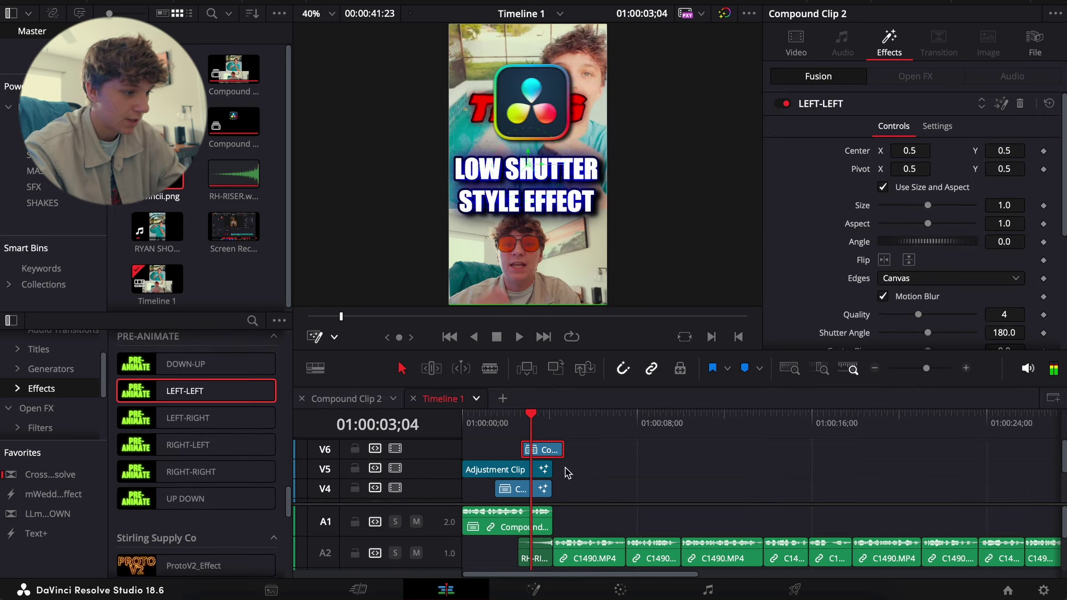
# Move the logo's compound clip to track V3, beneath the title clip, and play back its animation across the end of the intro.
pyautogui.click(581, 462)
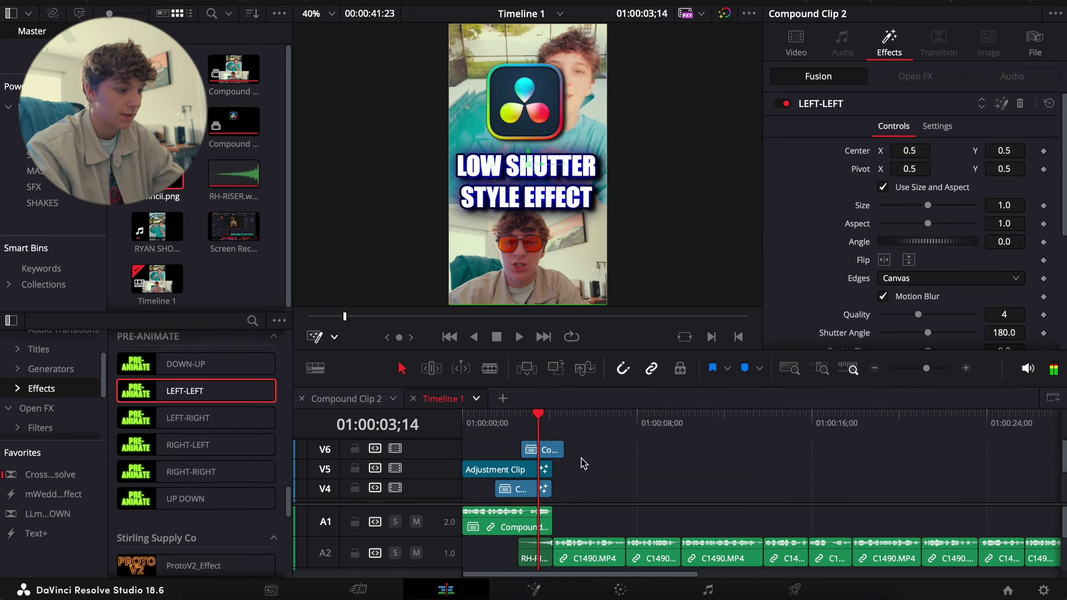
pyautogui.click(966, 368)
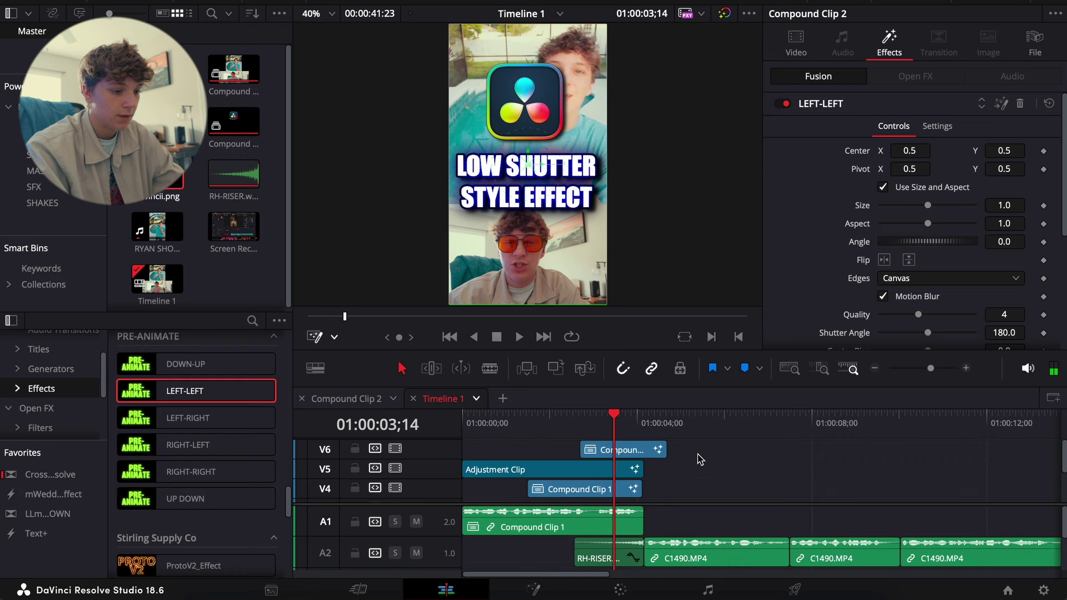
pyautogui.click(645, 420)
pyautogui.press('space')
pyautogui.press('space')
pyautogui.scroll(-2, 689, 474)
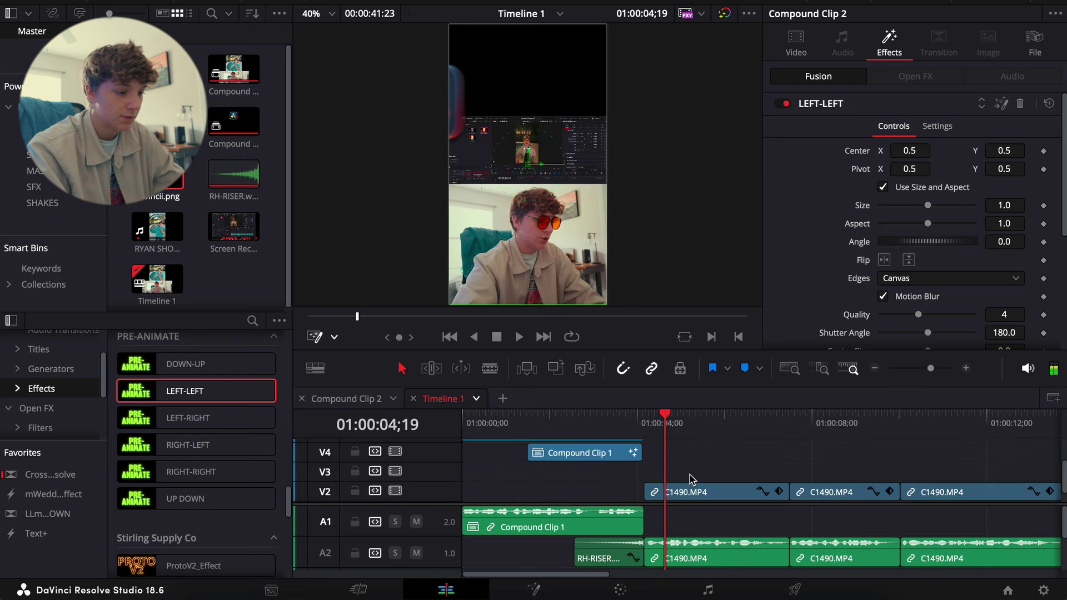
pyautogui.scroll(1, 674, 469)
pyautogui.moveTo(639, 465); pyautogui.dragTo(639, 497)
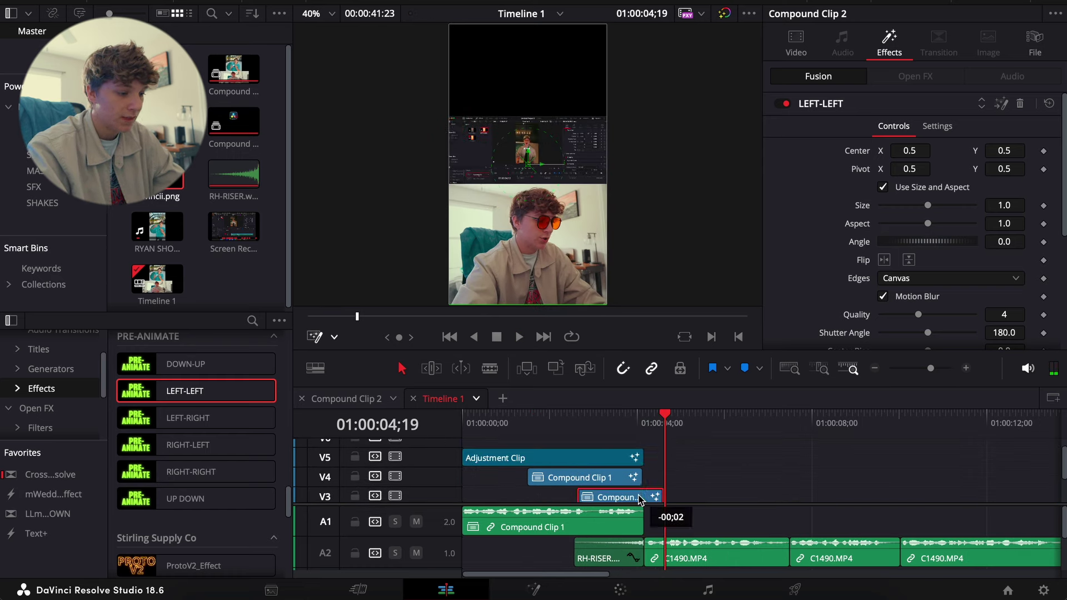
pyautogui.click(618, 423)
pyautogui.press('space')
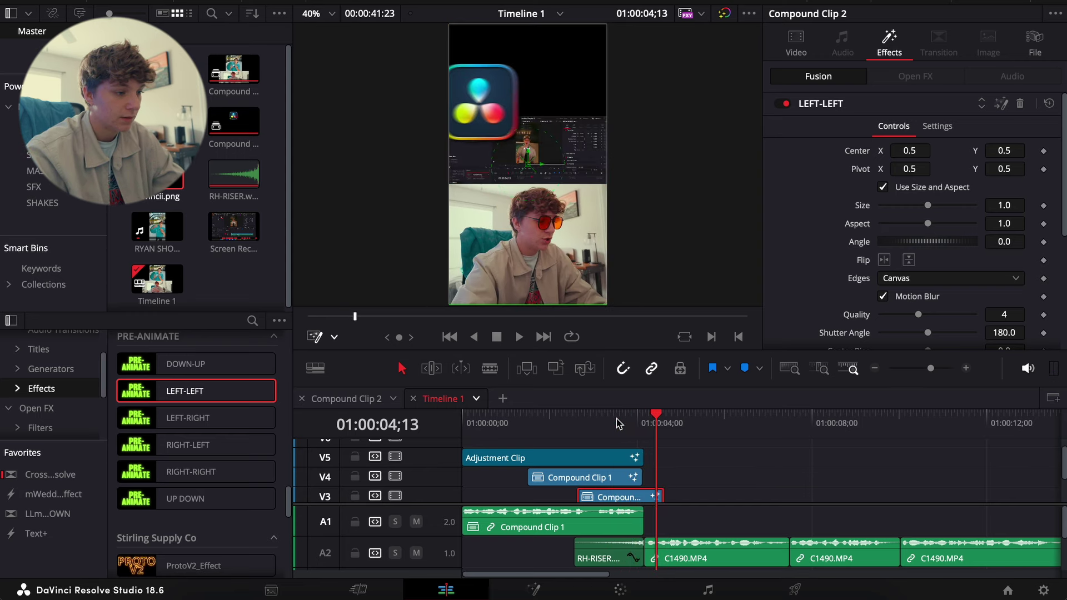
pyautogui.click(618, 423)
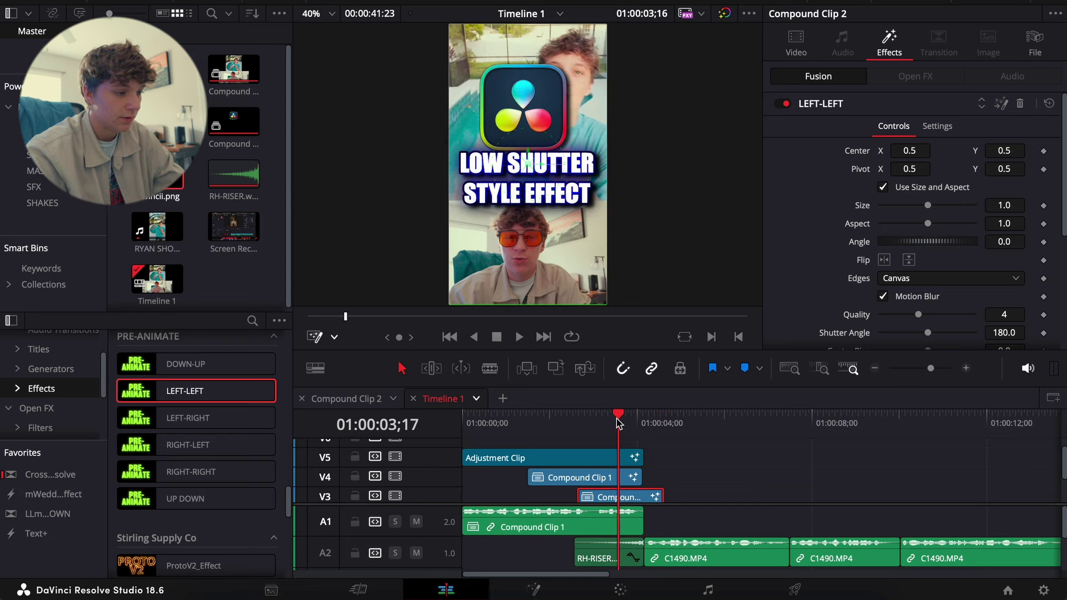
# Place the Vert Transition 13.mov clip on track V6 over the cut at the end of the intro, around 01:00:04;05.
pyautogui.scroll(-1, 878, 437)
pyautogui.click(967, 368)
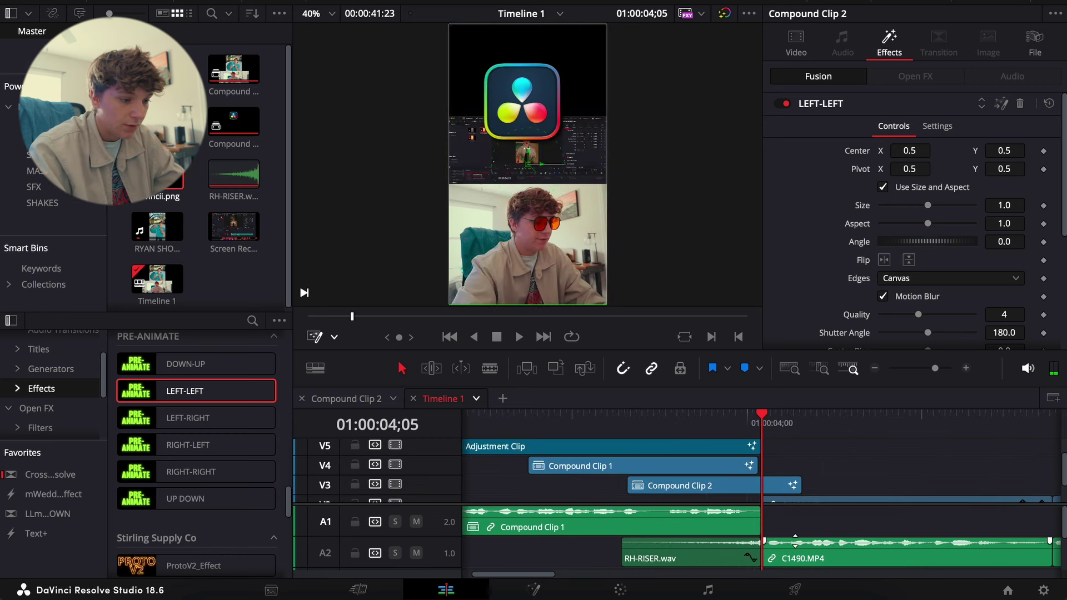
pyautogui.scroll(1, 802, 463)
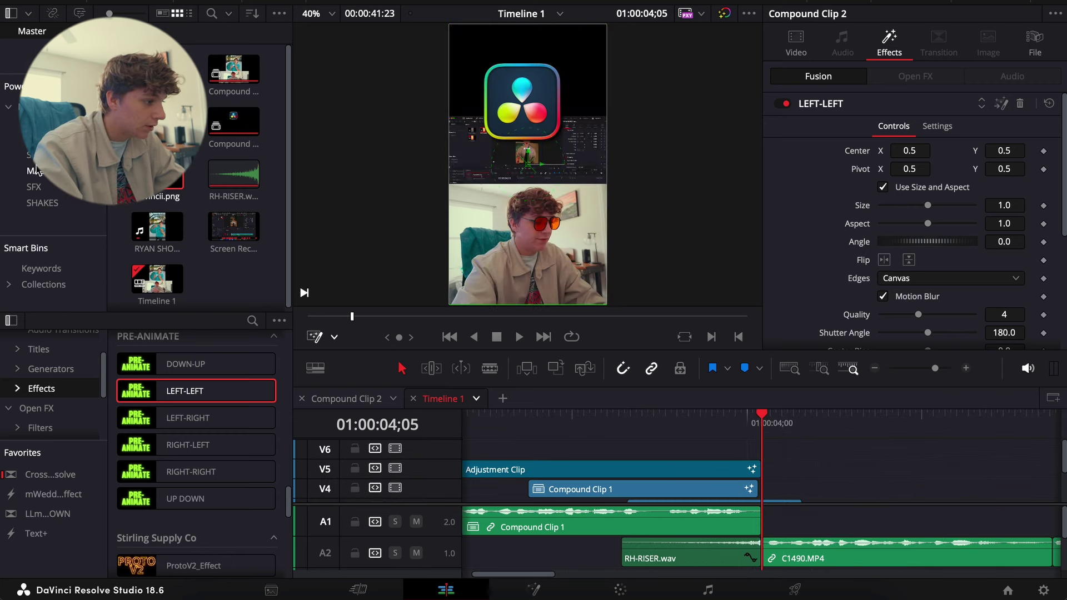
pyautogui.click(47, 139)
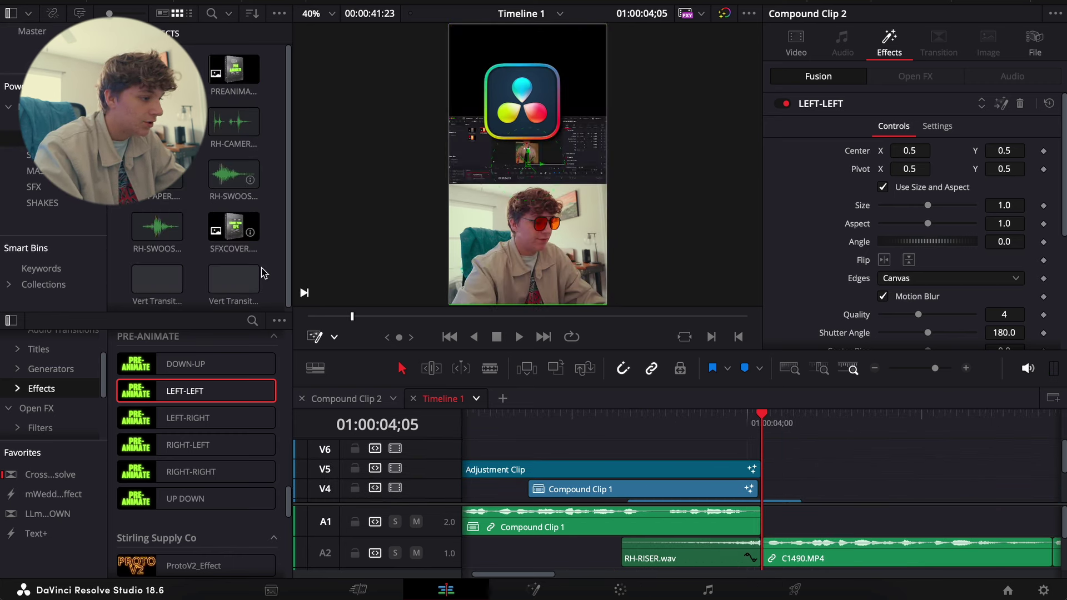
pyautogui.moveTo(234, 277); pyautogui.dragTo(764, 453)
pyautogui.press('Right')
pyautogui.click(765, 420)
# Set the composite mode of the Vert Transition 13.mov clip to Screen.
pyautogui.click(934, 320)
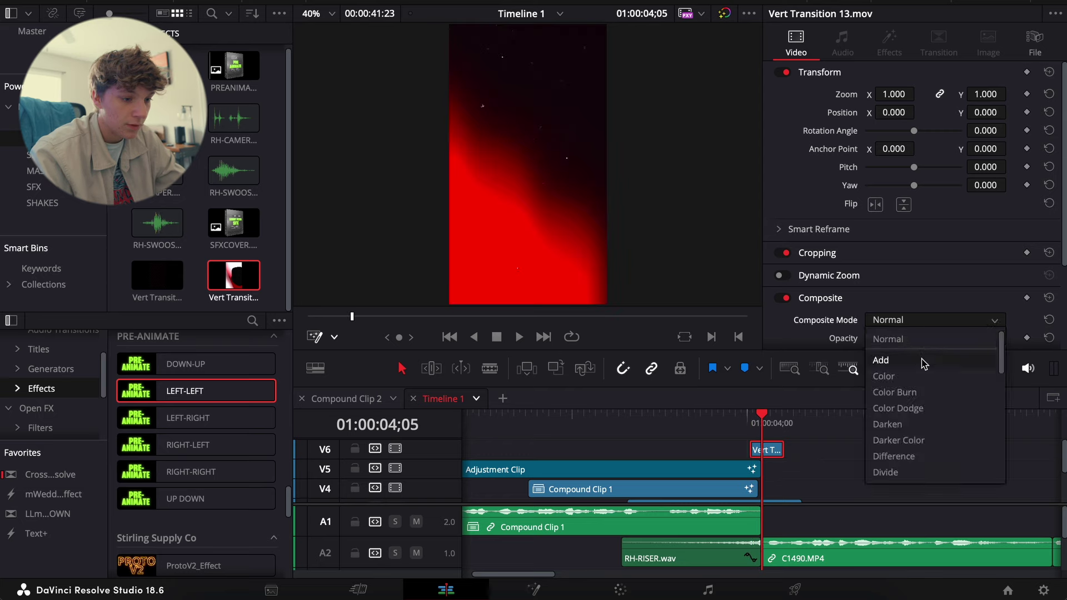
pyautogui.scroll(-5, 924, 389)
pyautogui.click(902, 355)
pyautogui.click(912, 320)
pyautogui.click(906, 338)
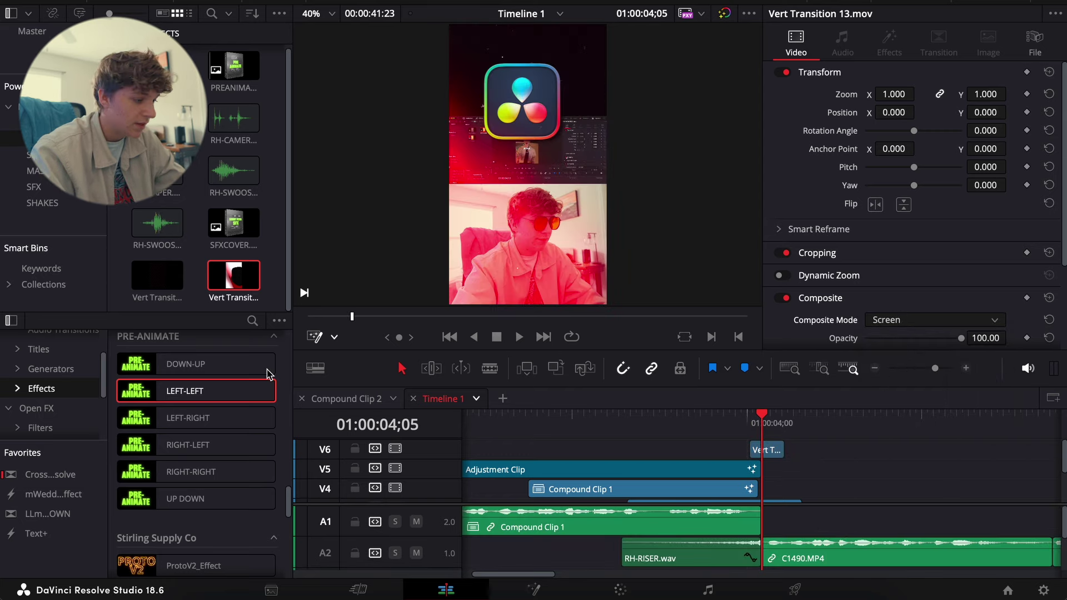
# Add the RH-CAMERA4.wav sound on track A3 at the transition, lower its volume to -3.60 and play it back.
pyautogui.moveTo(222, 132); pyautogui.dragTo(783, 528)
pyautogui.click(965, 369)
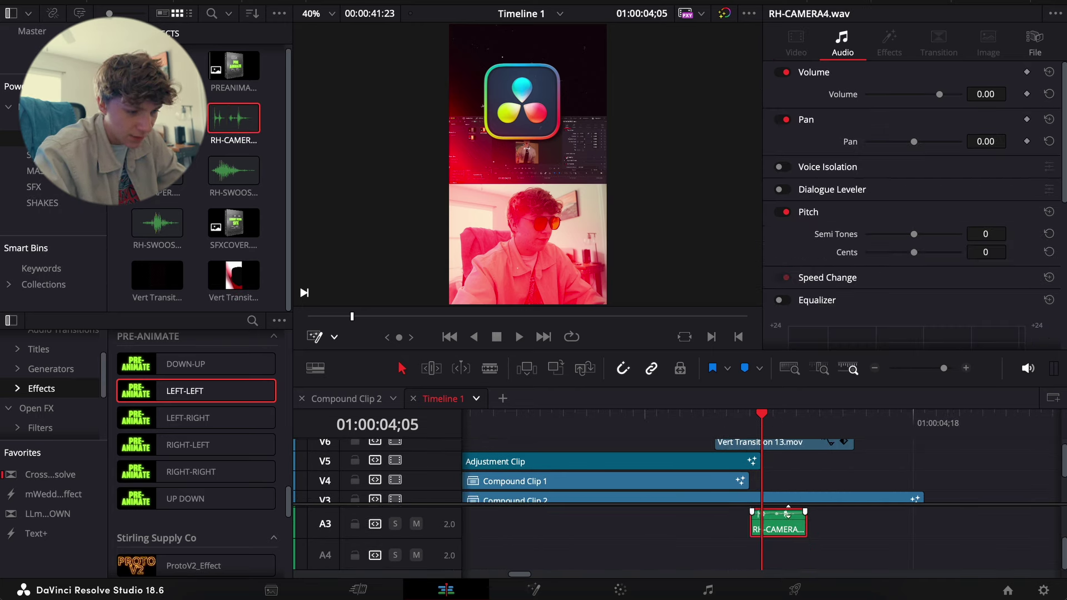
pyautogui.hotkey('ctrl', 'alt', '-')
pyautogui.click(745, 417)
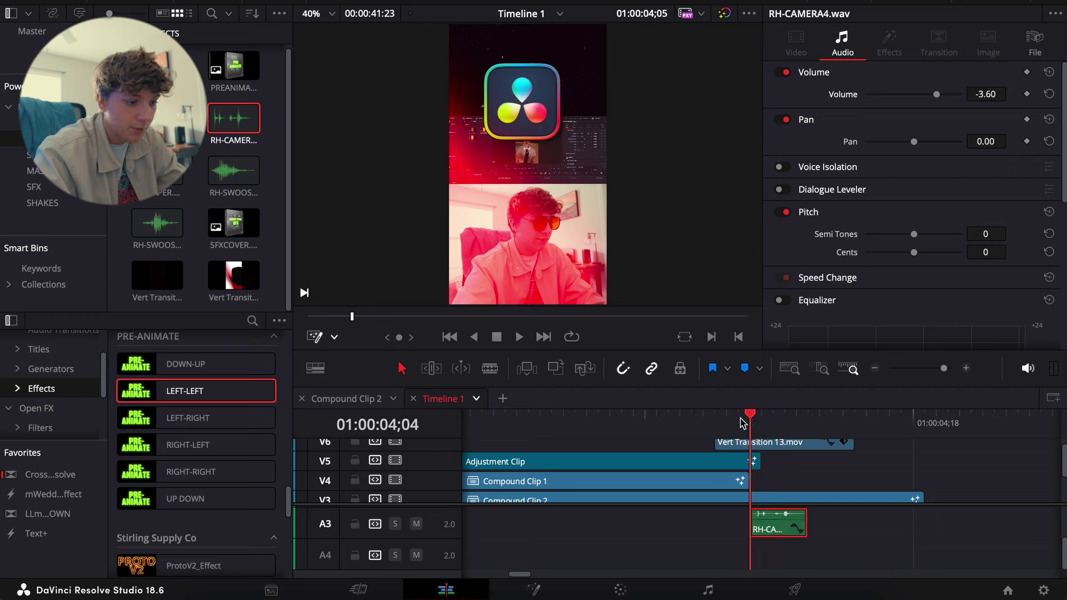
pyautogui.press('space')
pyautogui.press('space')
pyautogui.press('space')
# Enlarge the first screen recording clip after the intro to zoom 1.320 and reposition it to X 467, Y 625.
pyautogui.click(874, 368)
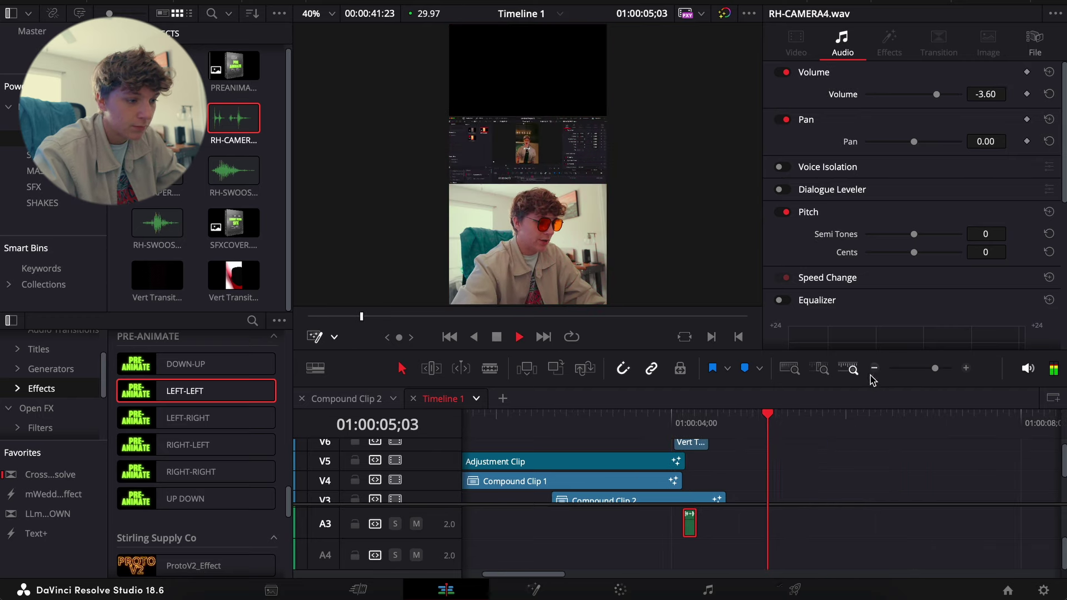
pyautogui.scroll(3, 775, 539)
pyautogui.scroll(-4, 756, 466)
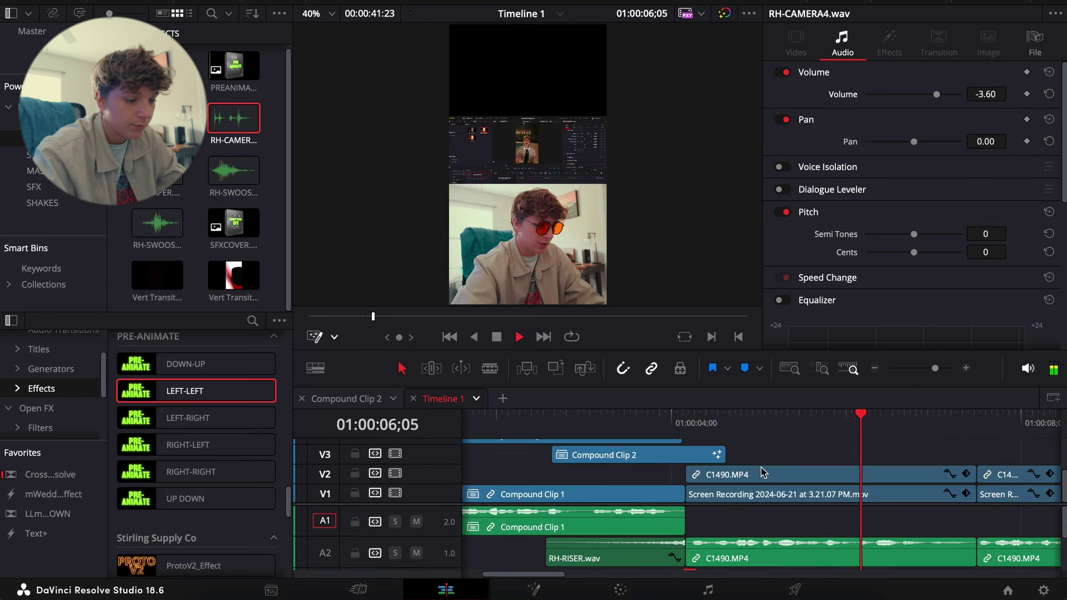
pyautogui.click(753, 453)
pyautogui.click(695, 417)
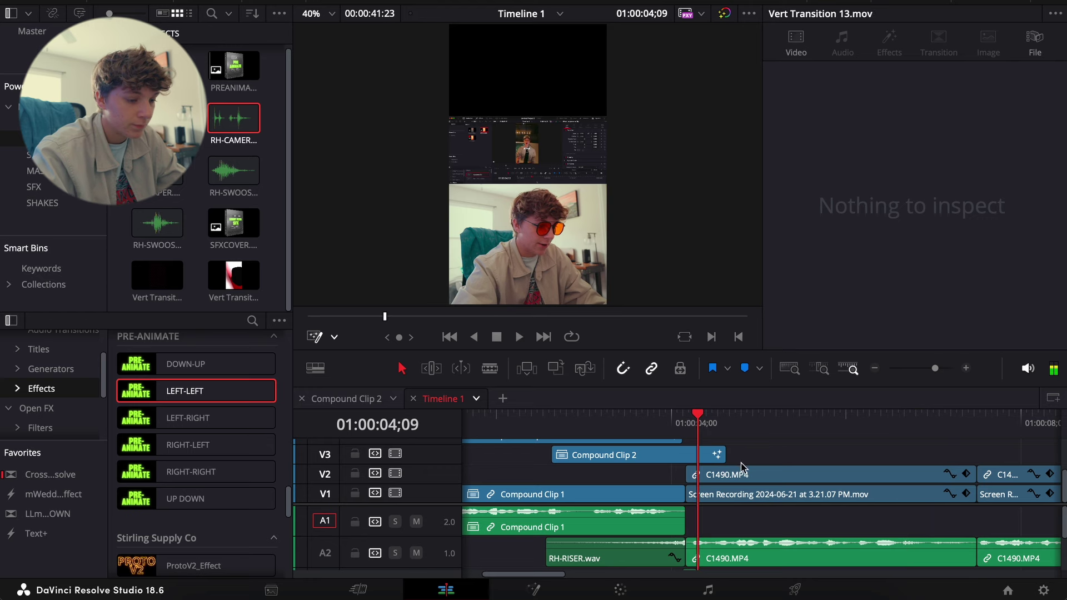
pyautogui.press('space')
pyautogui.click(761, 495)
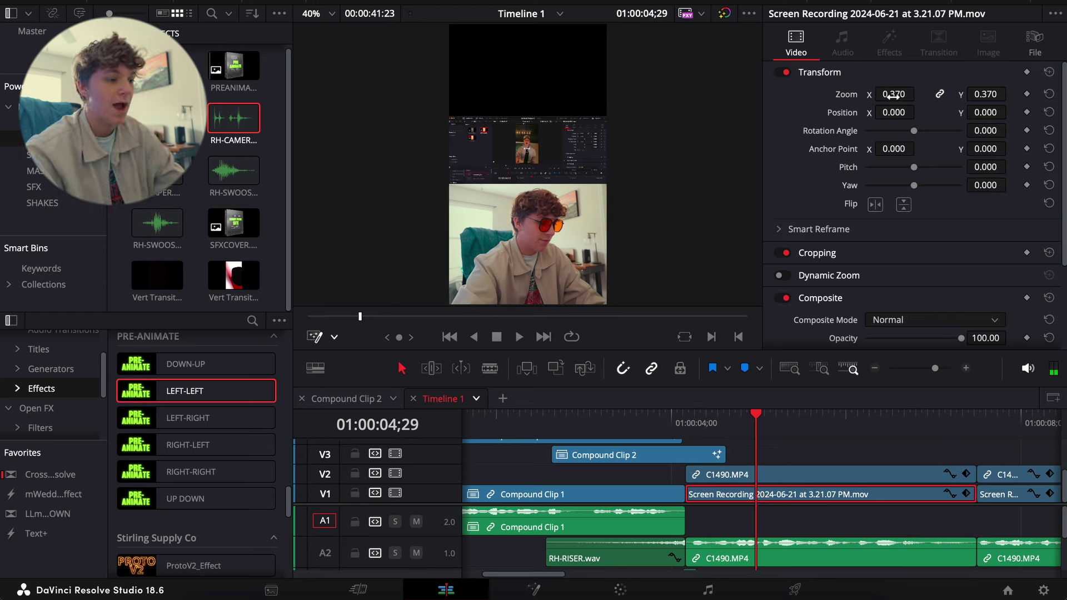
pyautogui.moveTo(893, 95); pyautogui.dragTo(893, 100)
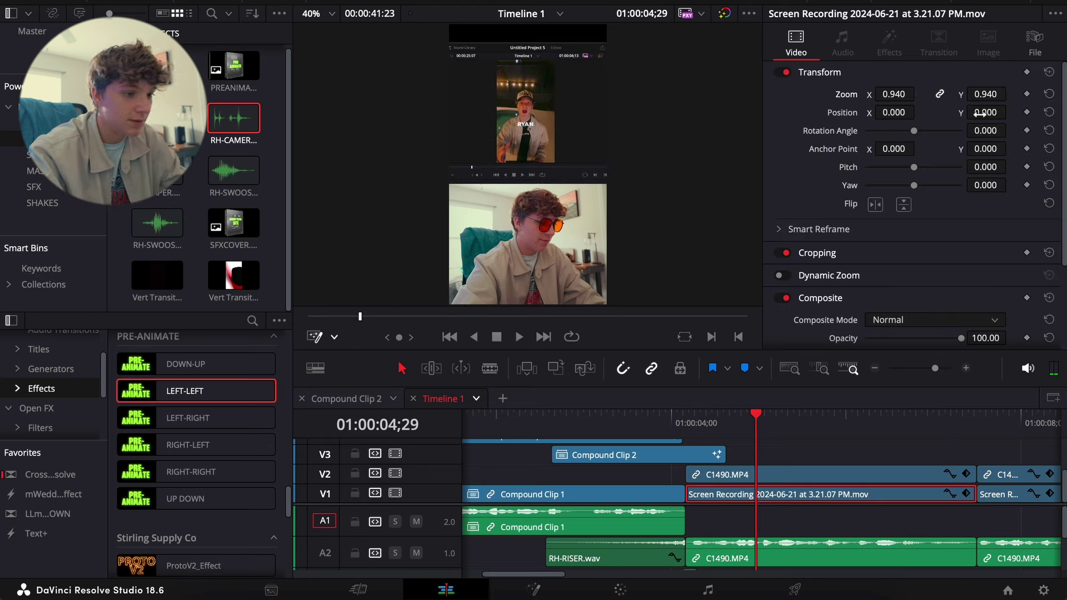
pyautogui.moveTo(979, 113)
pyautogui.mouseDown()
pyautogui.moveTo(1007, 113)
pyautogui.moveTo(985, 118)
pyautogui.mouseUp()
pyautogui.moveTo(892, 93); pyautogui.dragTo(903, 113)
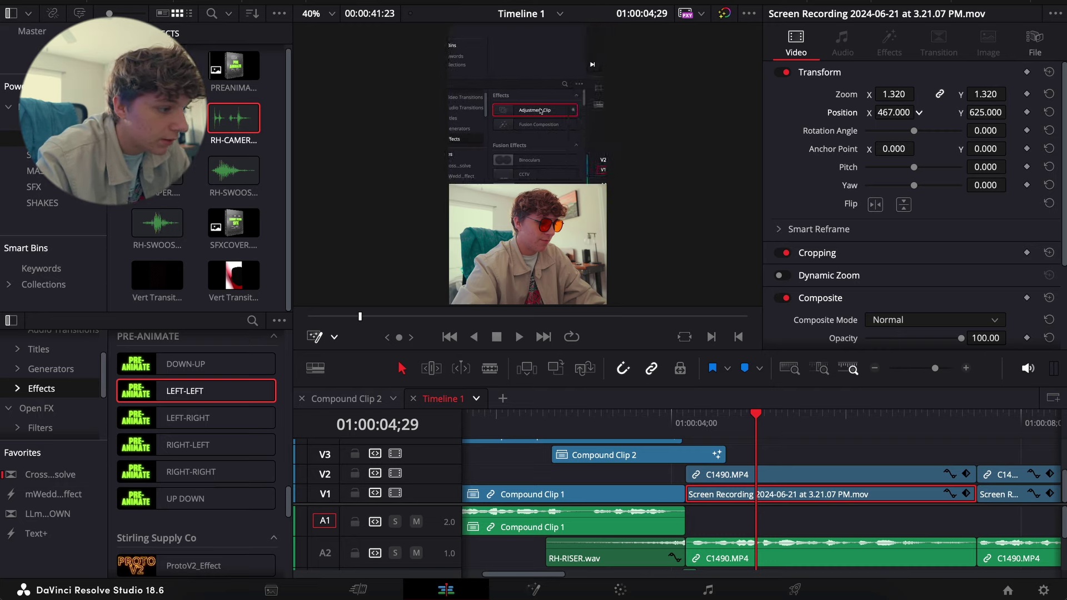
# Split the screen recording at 01:00:05;14 and shift the second piece horizontally to frame the demonstrated timeline.
pyautogui.press('space')
pyautogui.press('space')
pyautogui.hotkey('ctrl', 'b')
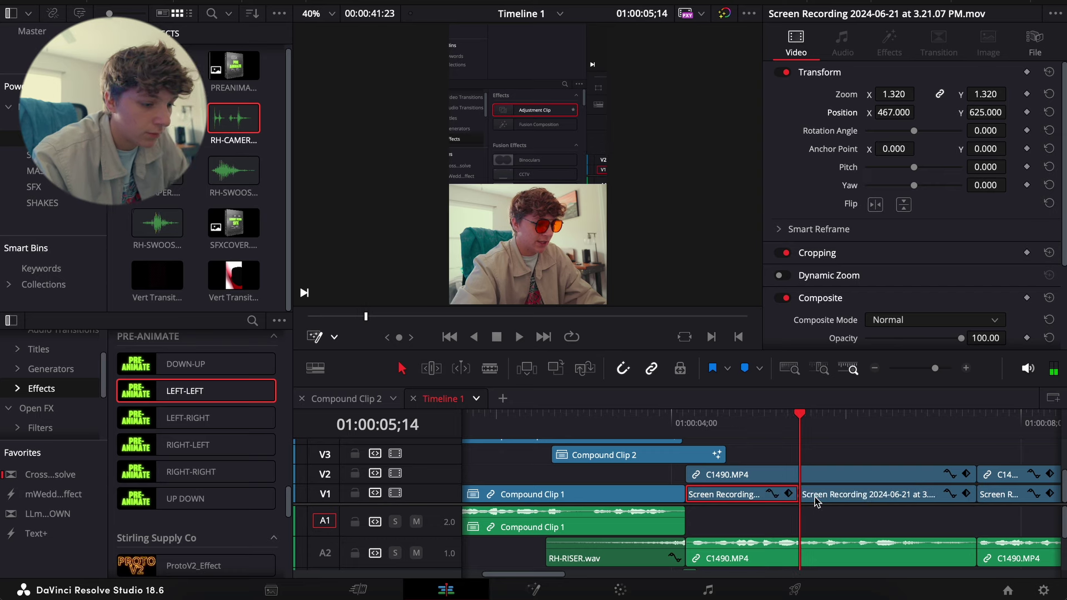
pyautogui.moveTo(896, 113); pyautogui.dragTo(884, 113)
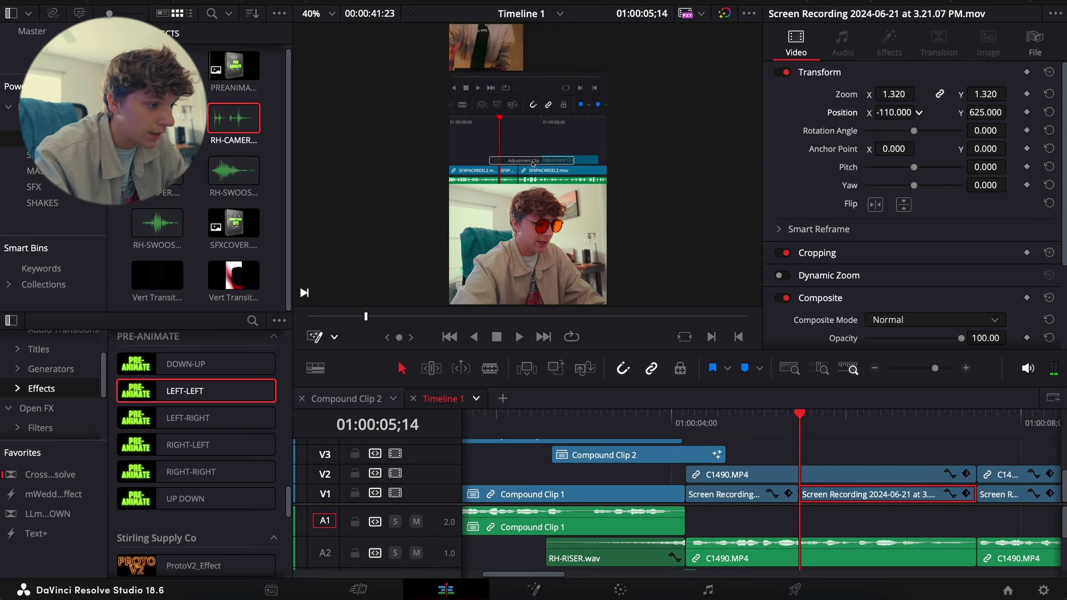
# Enlarge the second piece of the screen recording to zoom 1.640 and reframe it around the adjustment clip, with position X -45.
pyautogui.press('space')
pyautogui.press('space')
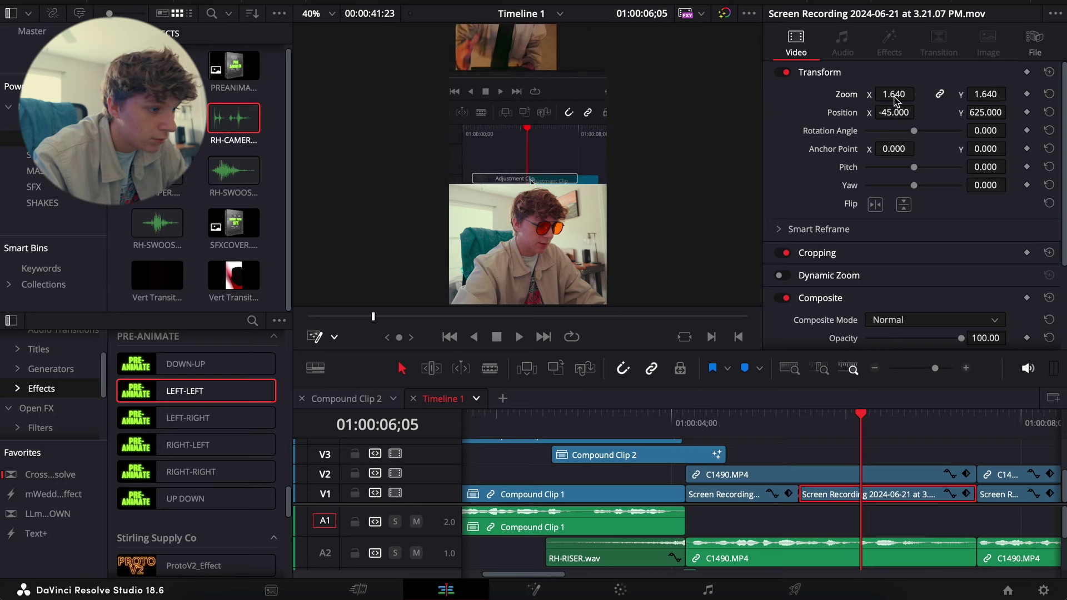
pyautogui.moveTo(534, 181); pyautogui.dragTo(537, 114)
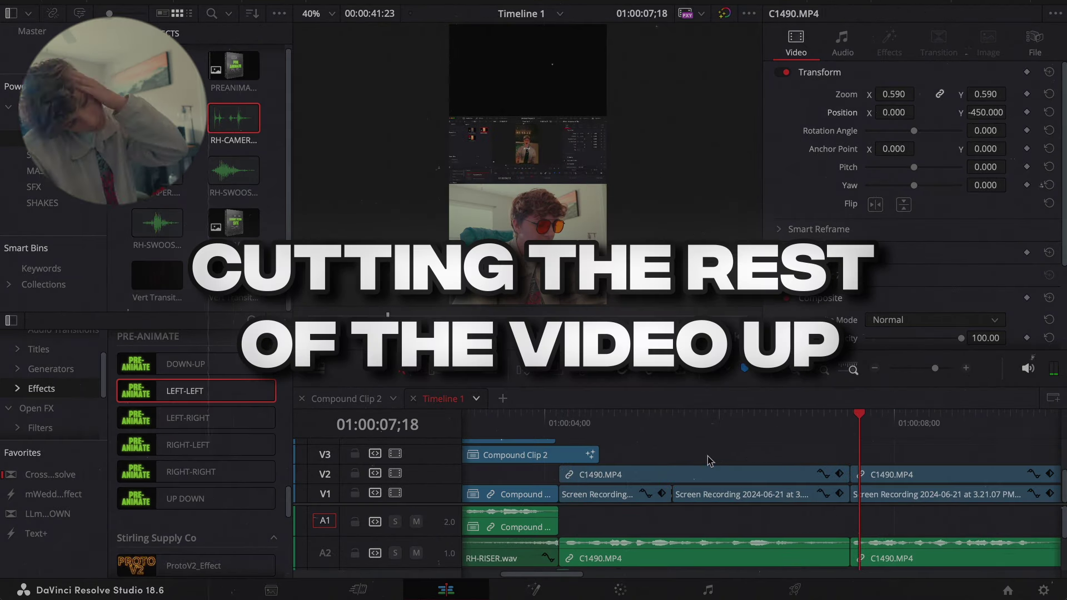
# Cut up the remaining screen recording and zoom and reposition its pieces to follow the demonstrated actions through the end of the reel.
pyautogui.click(889, 497)
pyautogui.moveTo(883, 95); pyautogui.dragTo(889, 97)
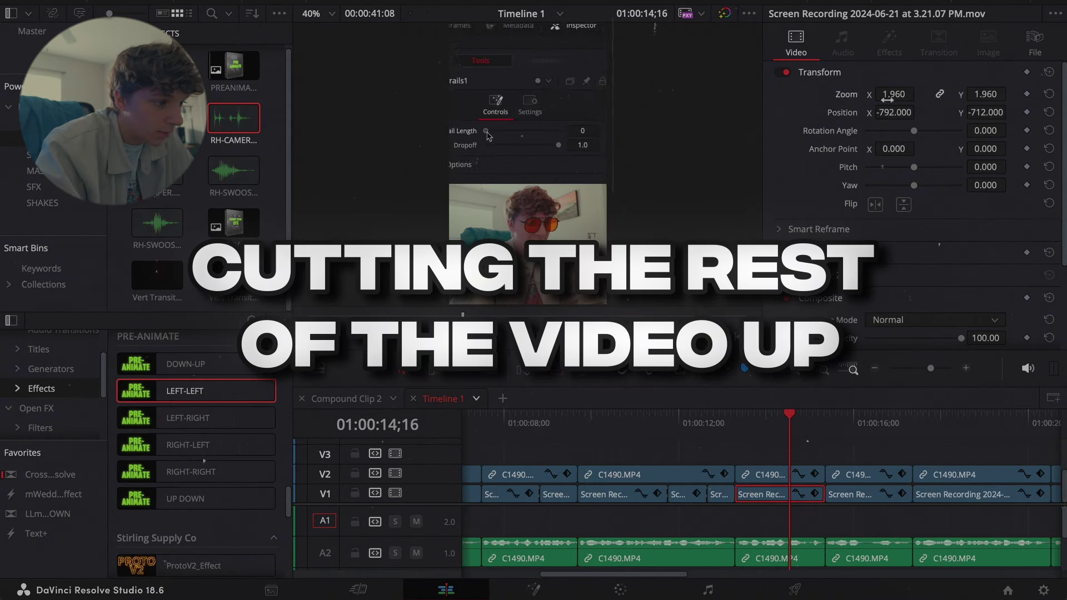
pyautogui.click(769, 496)
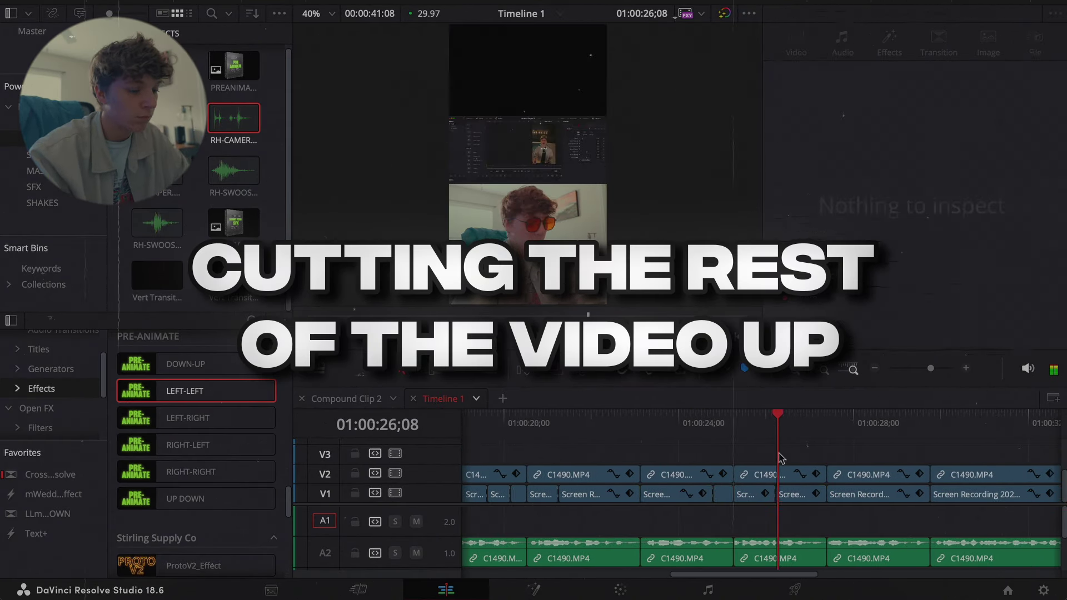
pyautogui.click(800, 494)
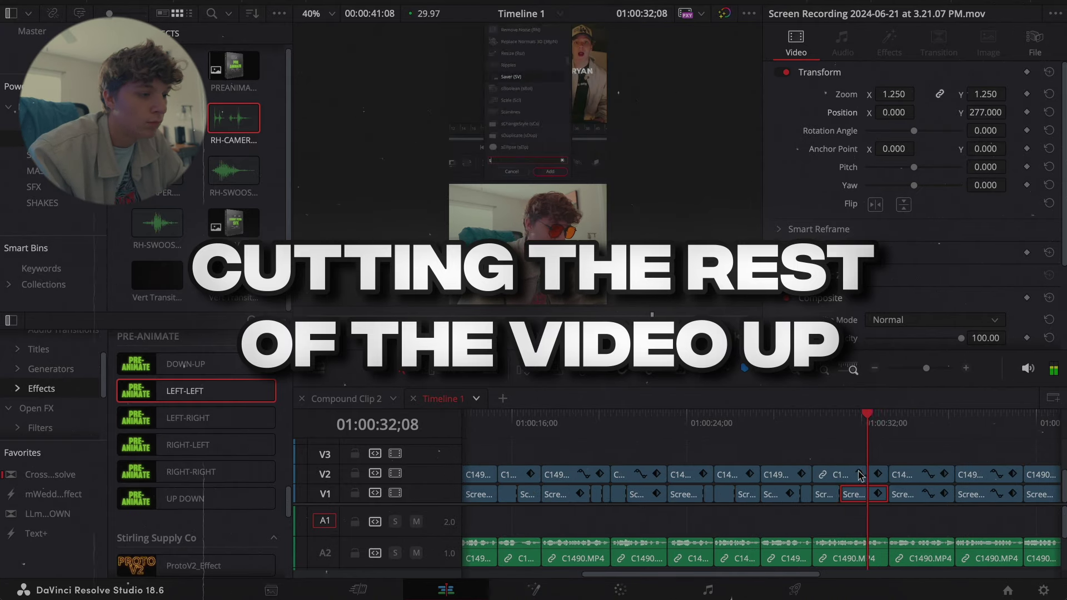
pyautogui.click(903, 496)
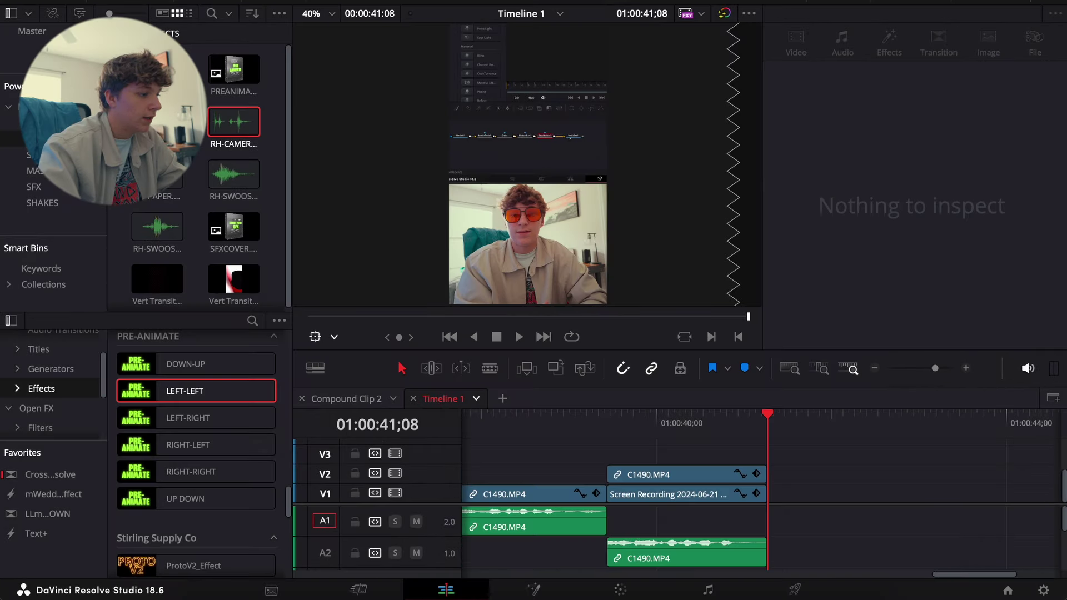
# Open the Master bin in the media pool.
pyautogui.click(33, 33)
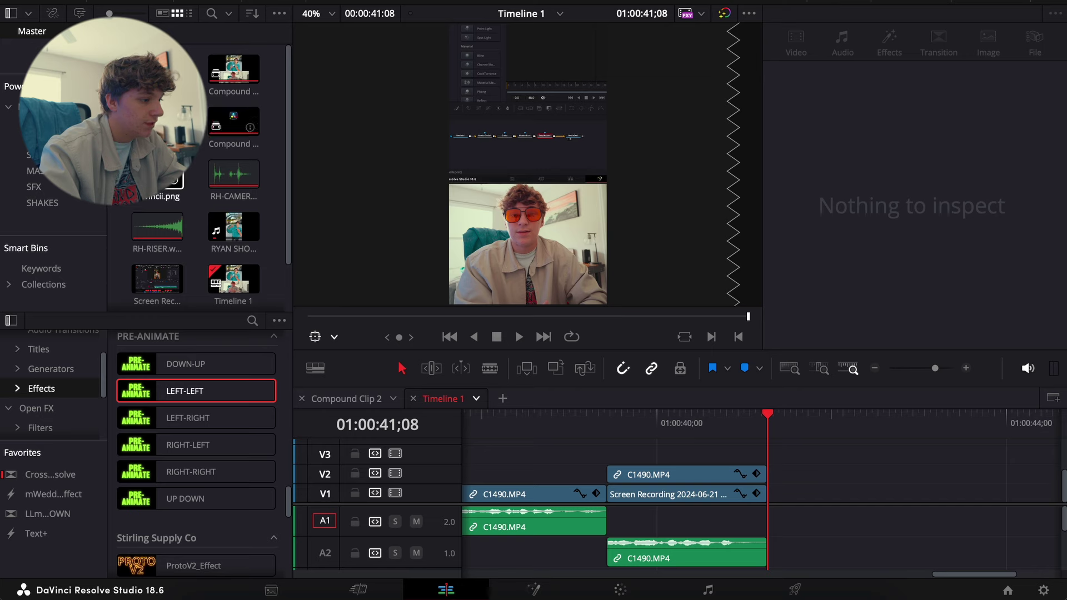
# Place the davincii.png logo on V3 above the last talking clip, starting at 01:00:39;26.
pyautogui.moveTo(157, 178); pyautogui.dragTo(673, 453)
pyautogui.click(612, 417)
pyautogui.click(642, 418)
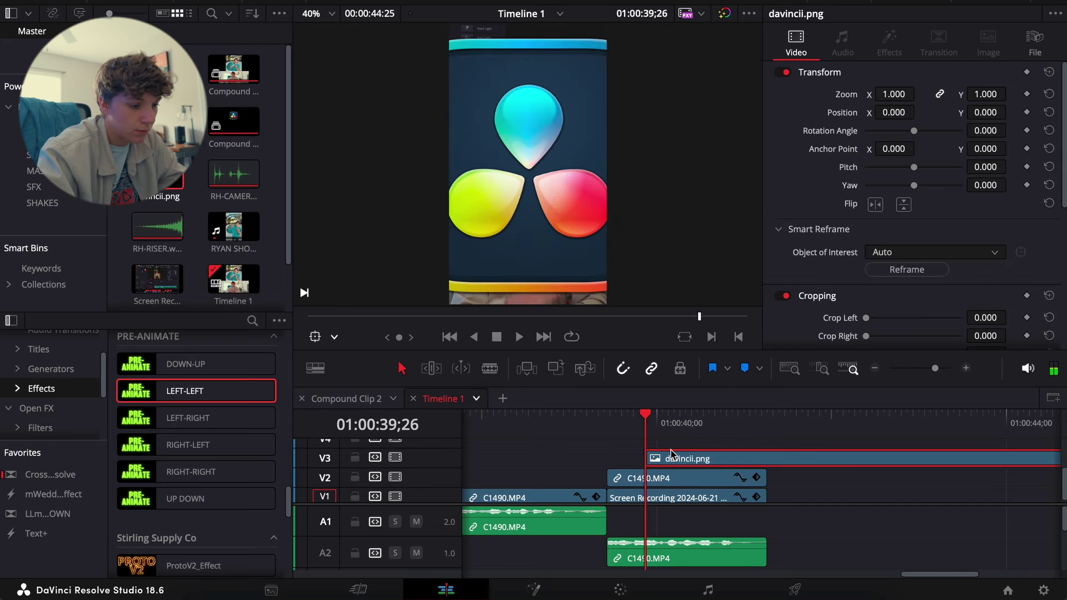
# Split the davincii.png clip at 01:00:41;08, where the clips below it end, and delete the excess.
pyautogui.press('space')
pyautogui.press('space')
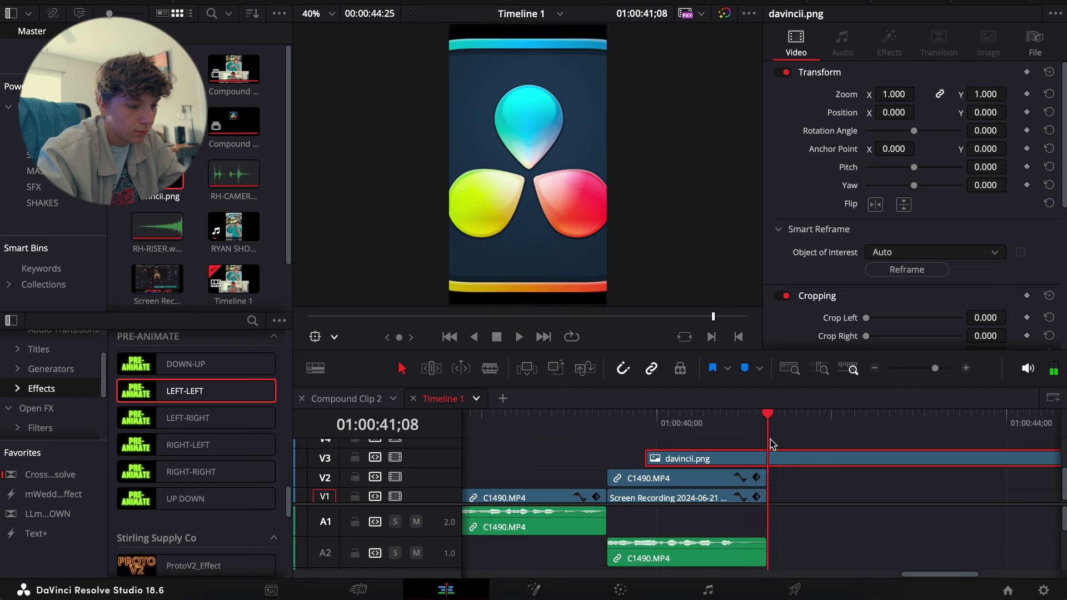
pyautogui.hotkey('ctrl', 'b')
pyautogui.click(796, 458)
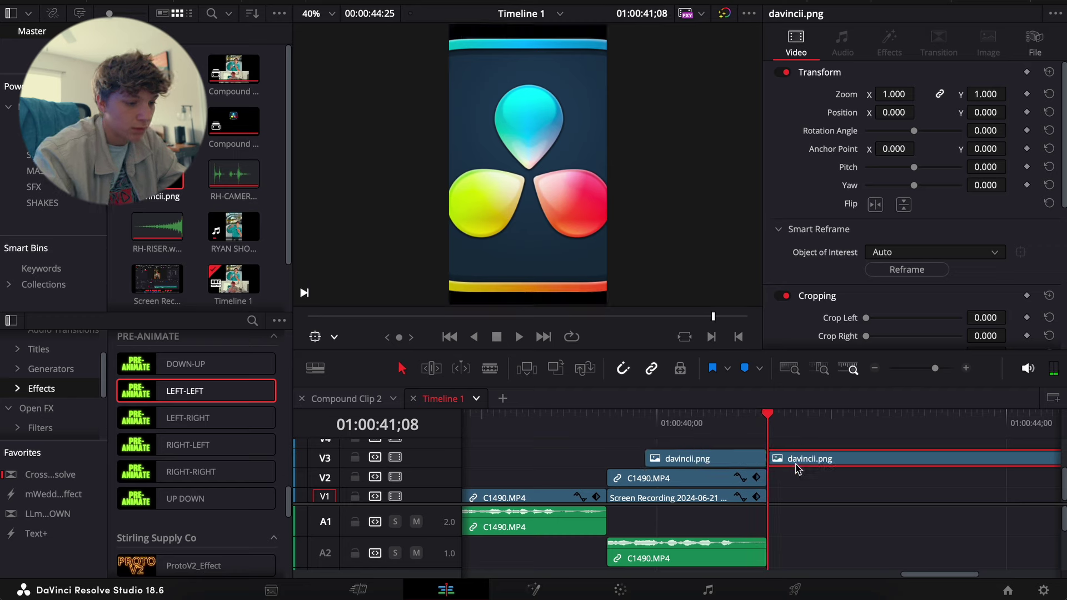
pyautogui.press('Delete')
# Scale the logo to a zoom of 0.350 and raise it to a Y position of 418.
pyautogui.click(644, 418)
pyautogui.moveTo(894, 94); pyautogui.dragTo(917, 94)
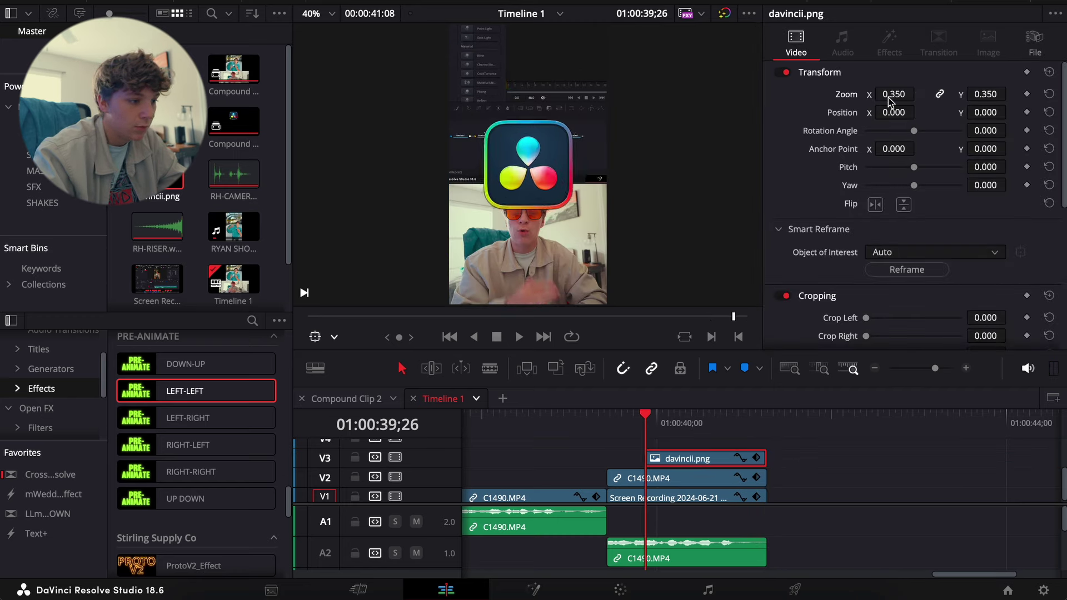
pyautogui.moveTo(973, 112); pyautogui.dragTo(975, 116)
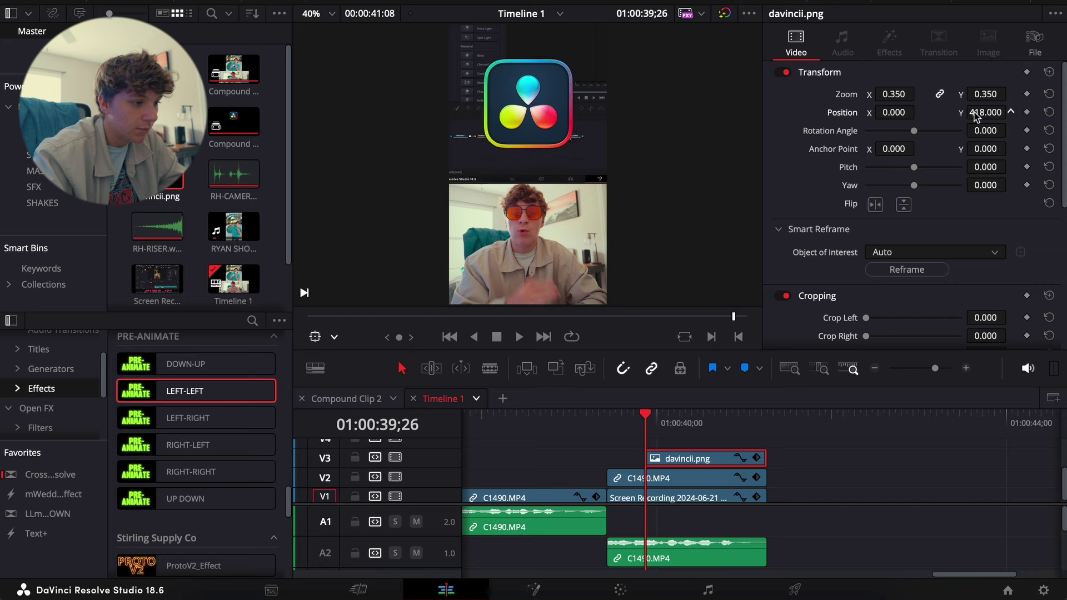
# Convert the logo into a compound clip, apply the DOWN-UP pre-animate effect to it and play back the entrance.
pyautogui.rightClick(689, 466)
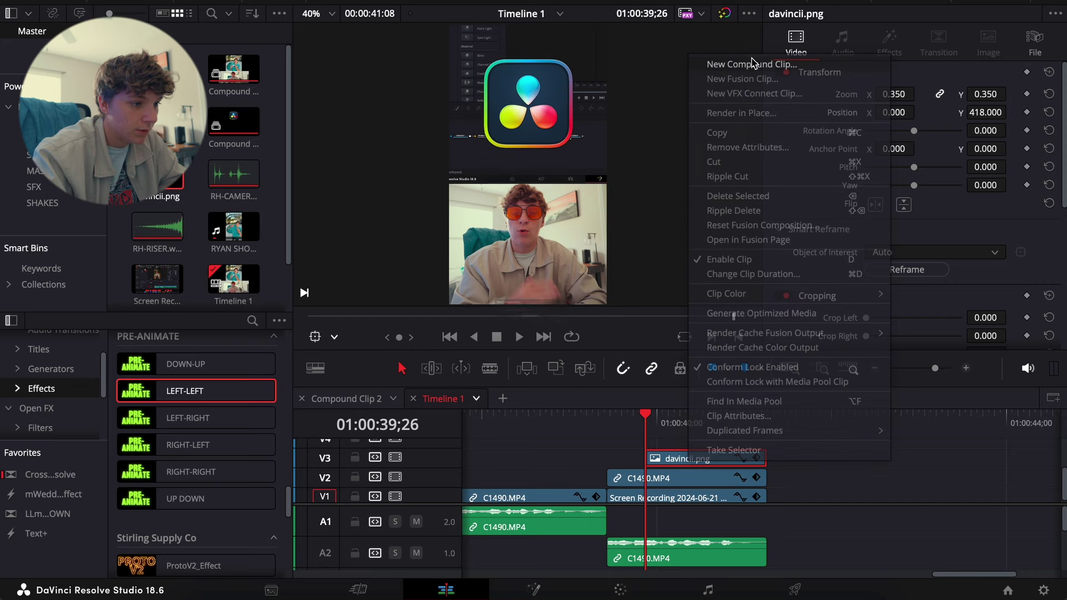
pyautogui.click(744, 65)
pyautogui.click(632, 345)
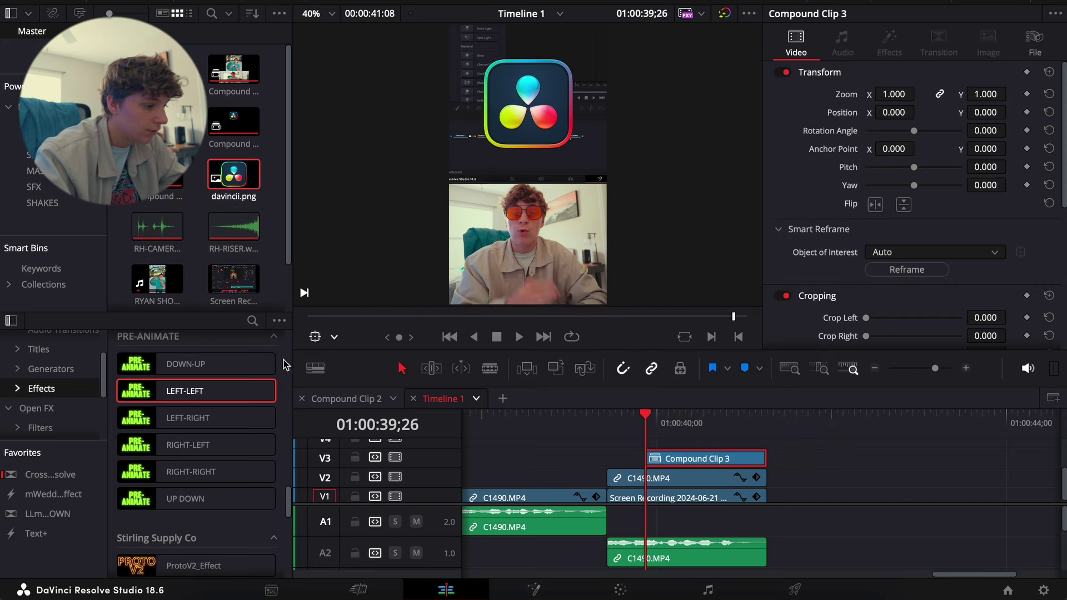
pyautogui.moveTo(271, 364); pyautogui.dragTo(701, 459)
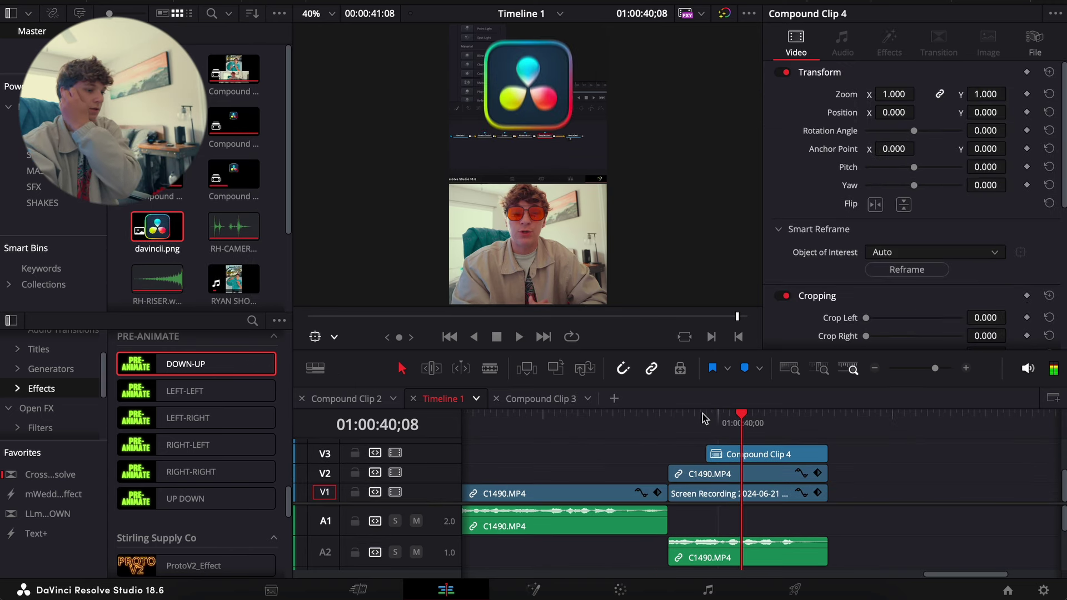
pyautogui.press('space')
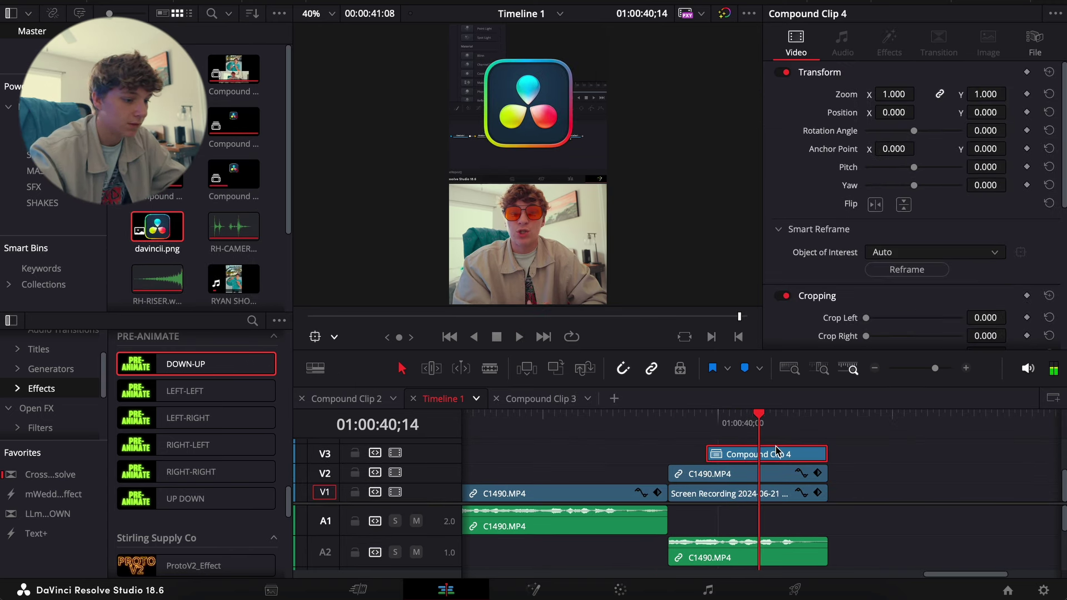
# Apply the MagicZoomV3 effect to the logo compound clip on V3 and set its Zoom Scale to 0.0.
pyautogui.scroll(5, 194, 422)
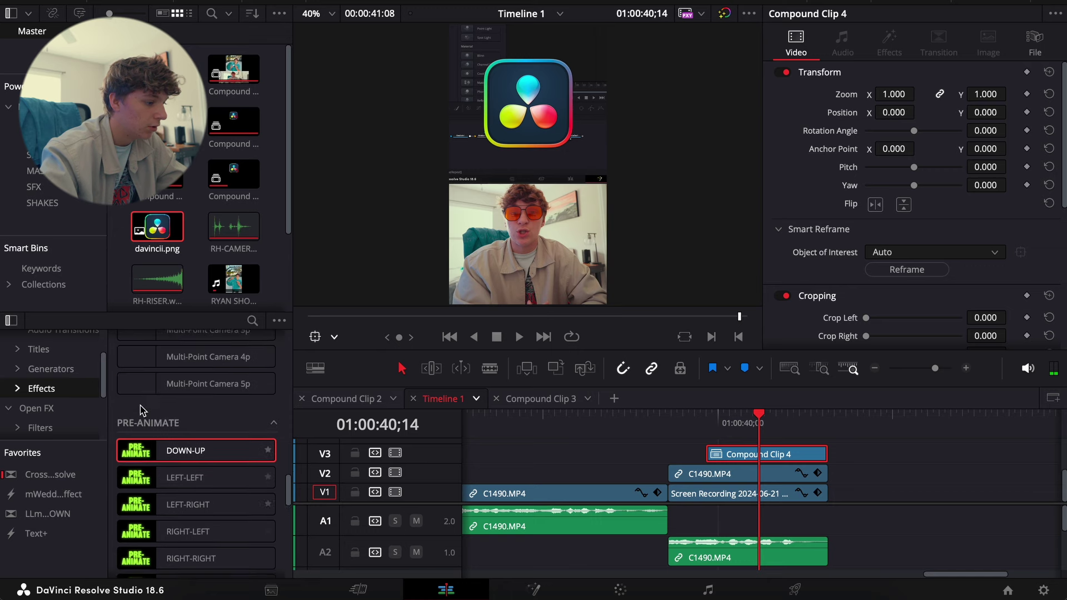
pyautogui.moveTo(194, 441); pyautogui.dragTo(756, 468)
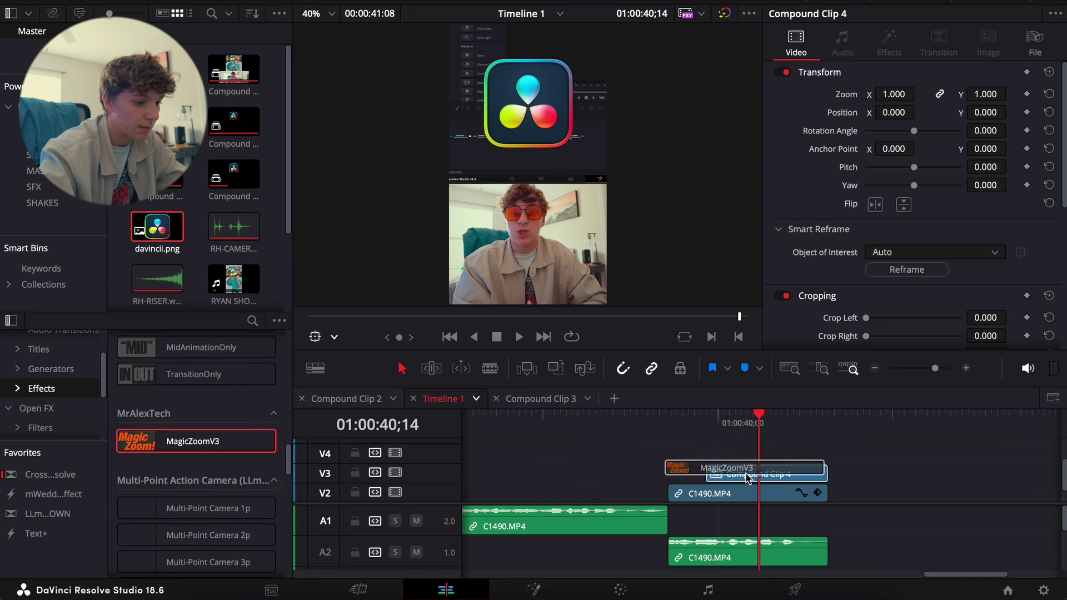
pyautogui.scroll(-4, 978, 212)
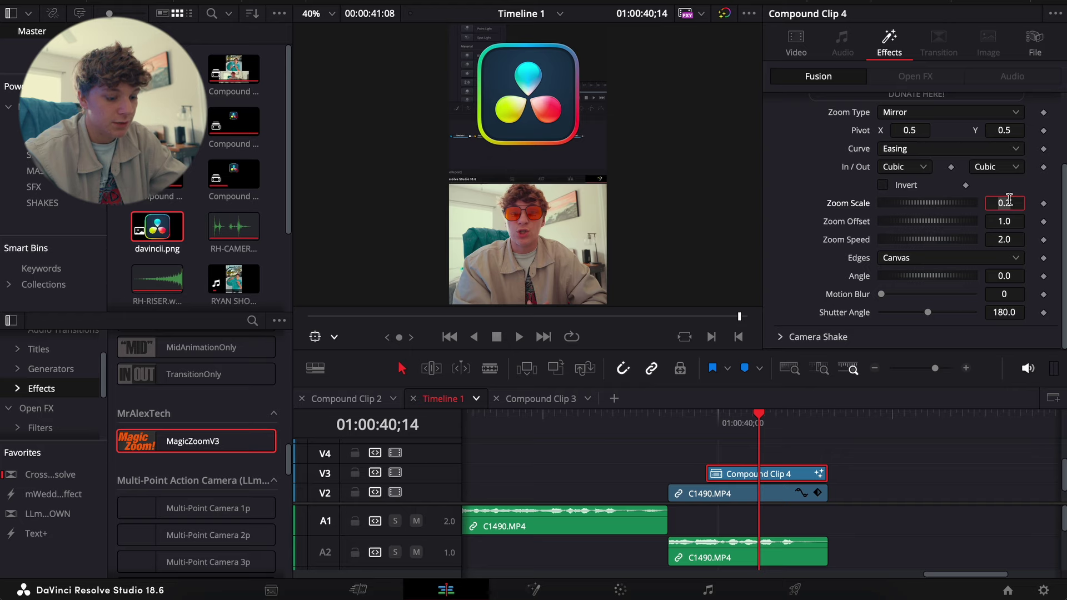
pyautogui.press('Tab')
# Set the logo's Camera Shake to Motion Scale 0.435 and Speed Scale 0.441, and play back the result.
pyautogui.click(781, 336)
pyautogui.scroll(-3, 789, 333)
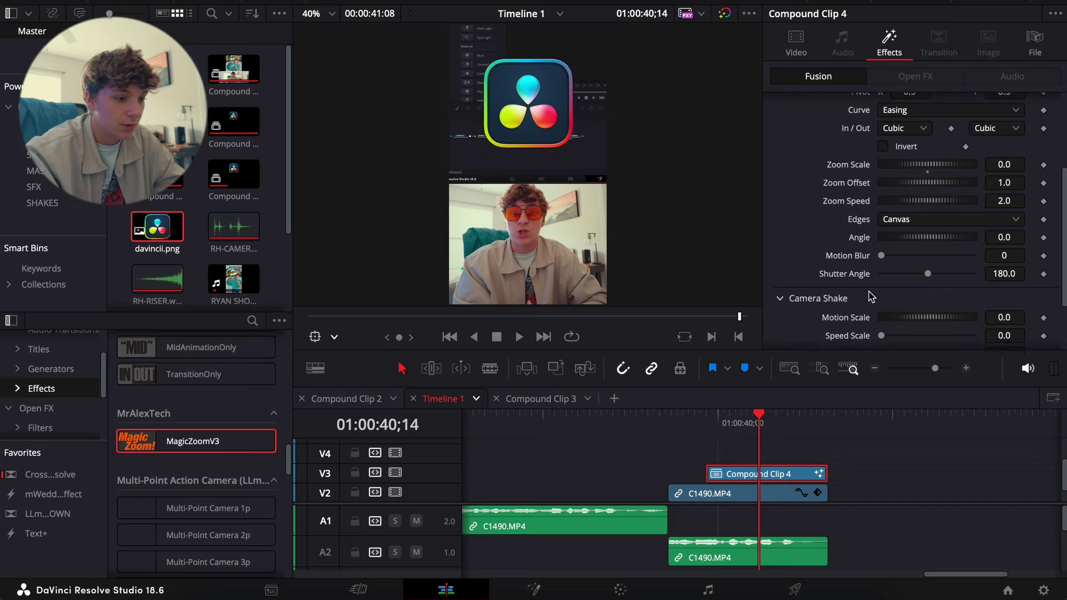
pyautogui.moveTo(888, 282); pyautogui.dragTo(902, 281)
pyautogui.click(708, 417)
pyautogui.press('space')
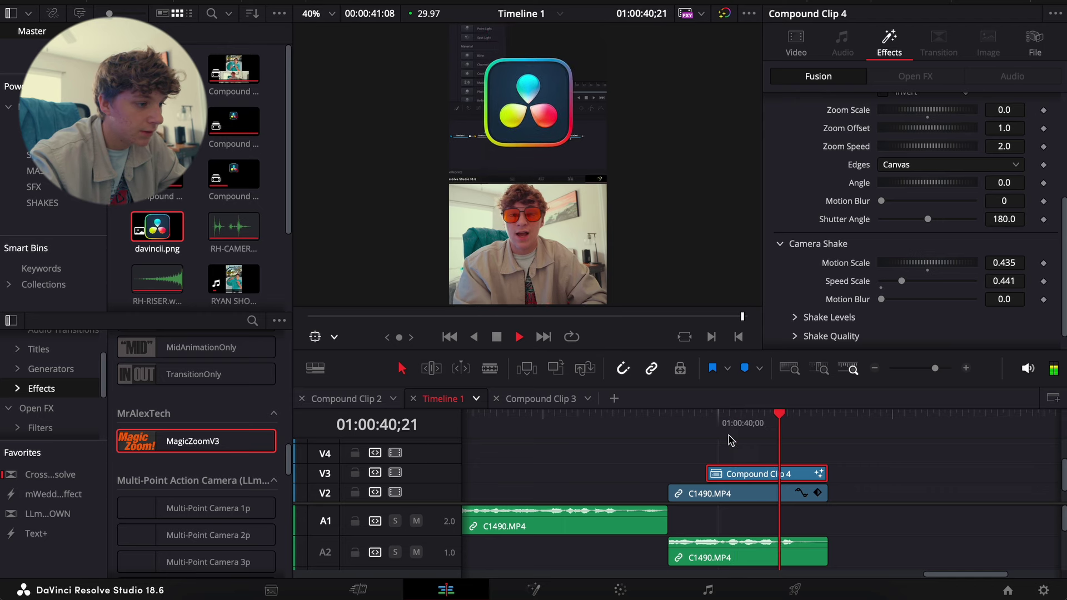
# Duplicate the MagicZoomV3 Adjustment Clip from the start of the timeline to 01:00:39;13 and put the copy on V4.
pyautogui.moveTo(745, 419); pyautogui.dragTo(669, 419)
pyautogui.click(755, 454)
pyautogui.hotkey('ctrl', '-')
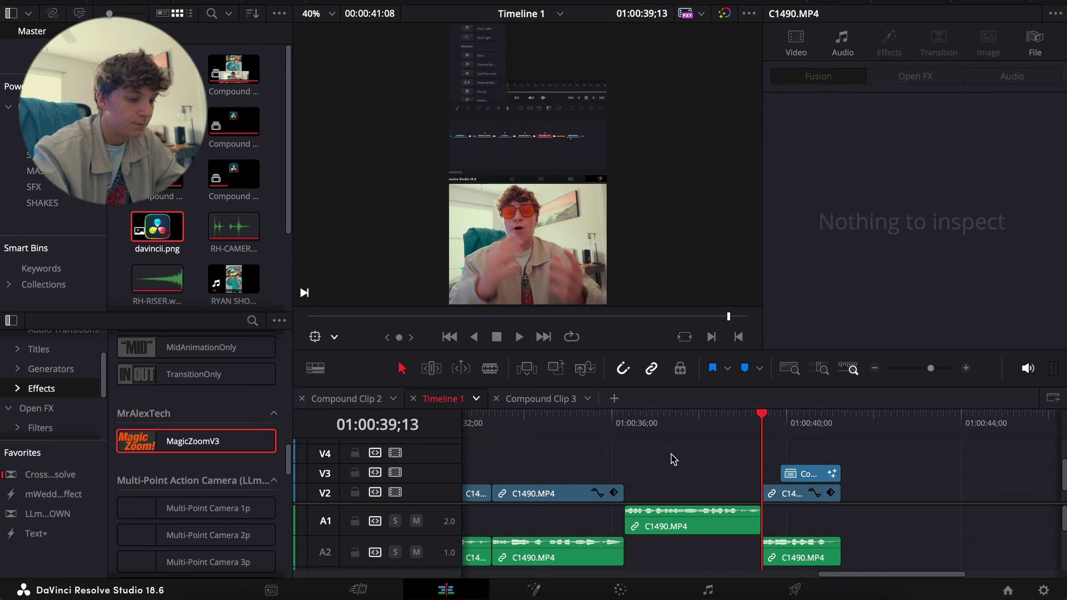
pyautogui.click(875, 368)
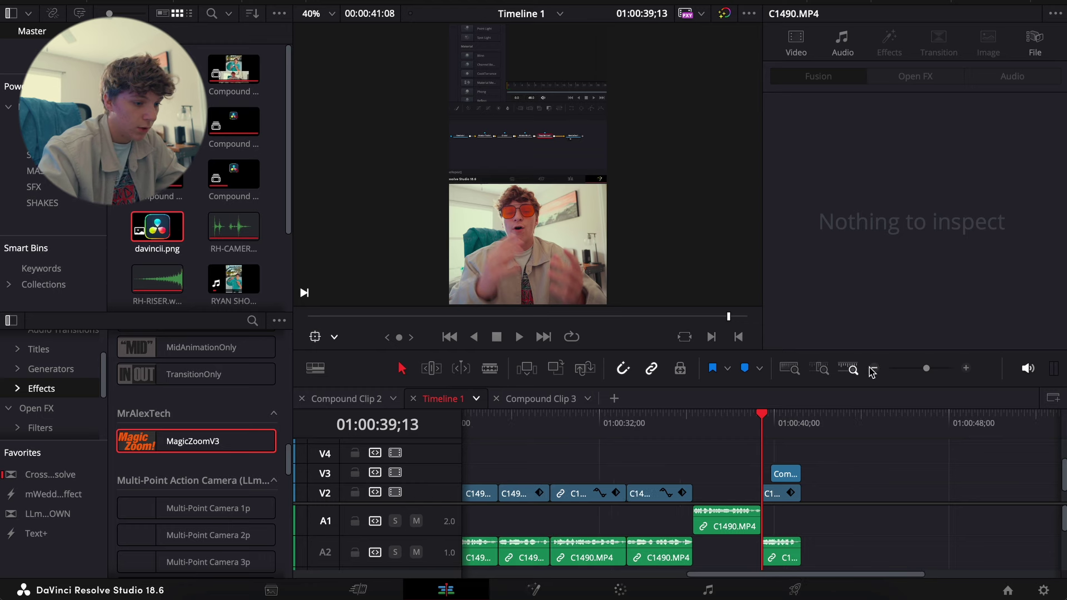
pyautogui.click(875, 368)
pyautogui.scroll(2, 483, 460)
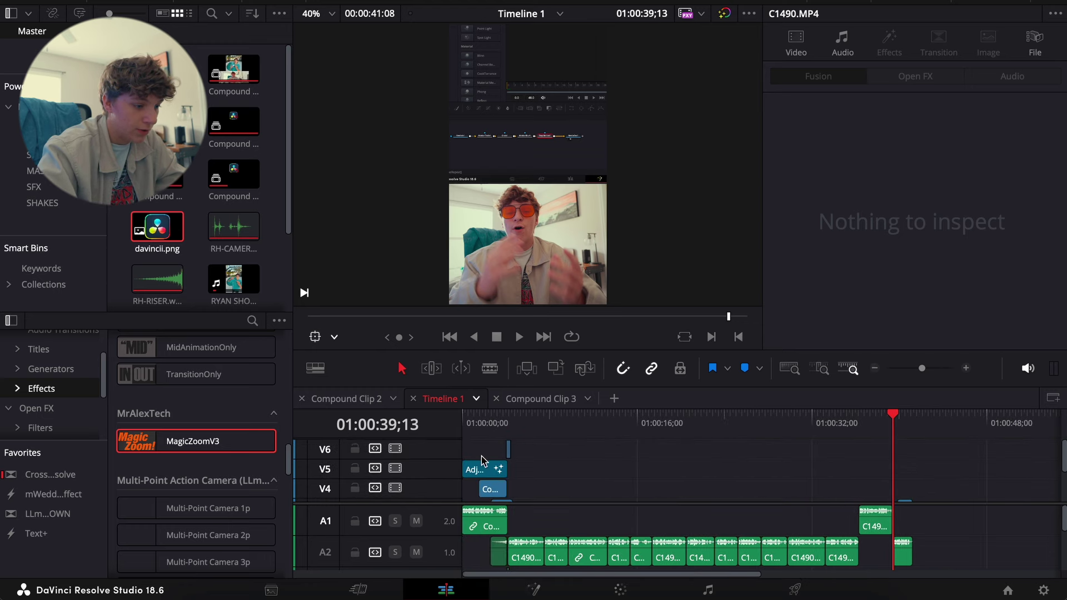
pyautogui.moveTo(479, 472); pyautogui.dragTo(914, 471)
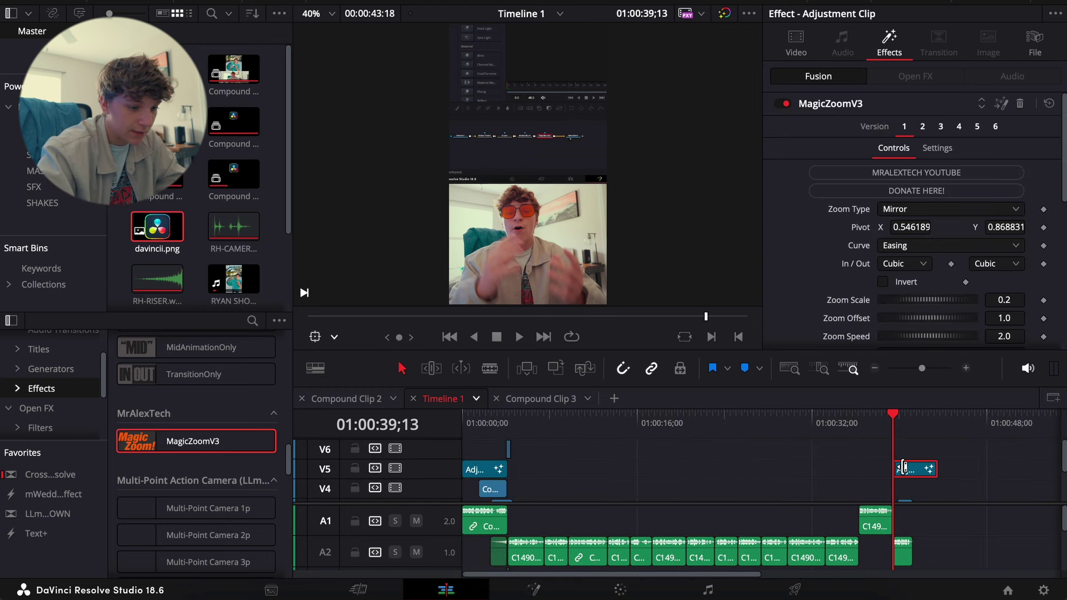
pyautogui.scroll(-2, 914, 471)
pyautogui.click(966, 369)
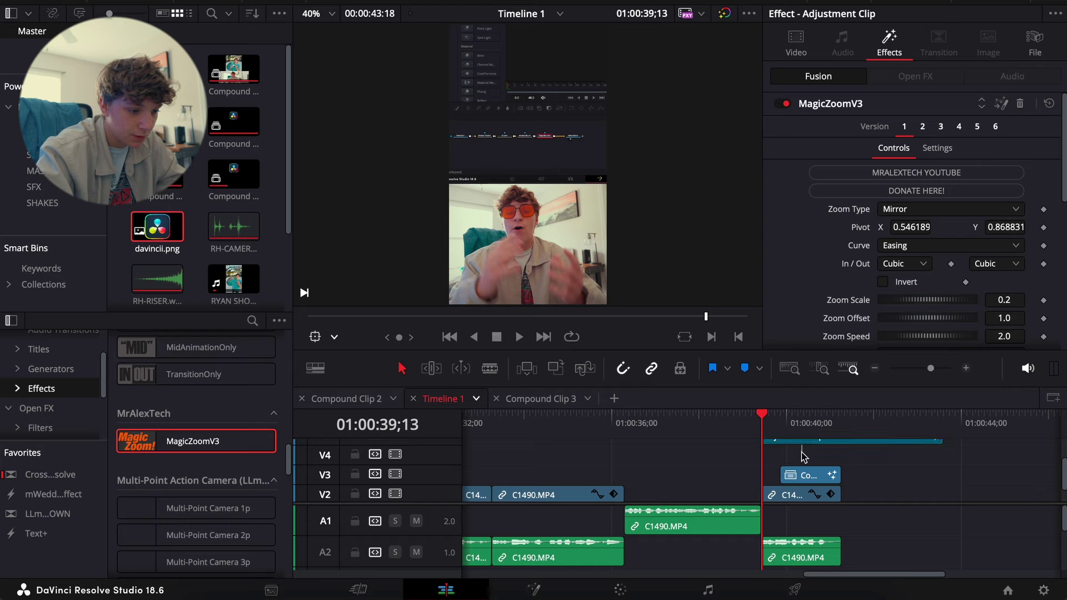
pyautogui.moveTo(801, 445); pyautogui.dragTo(801, 457)
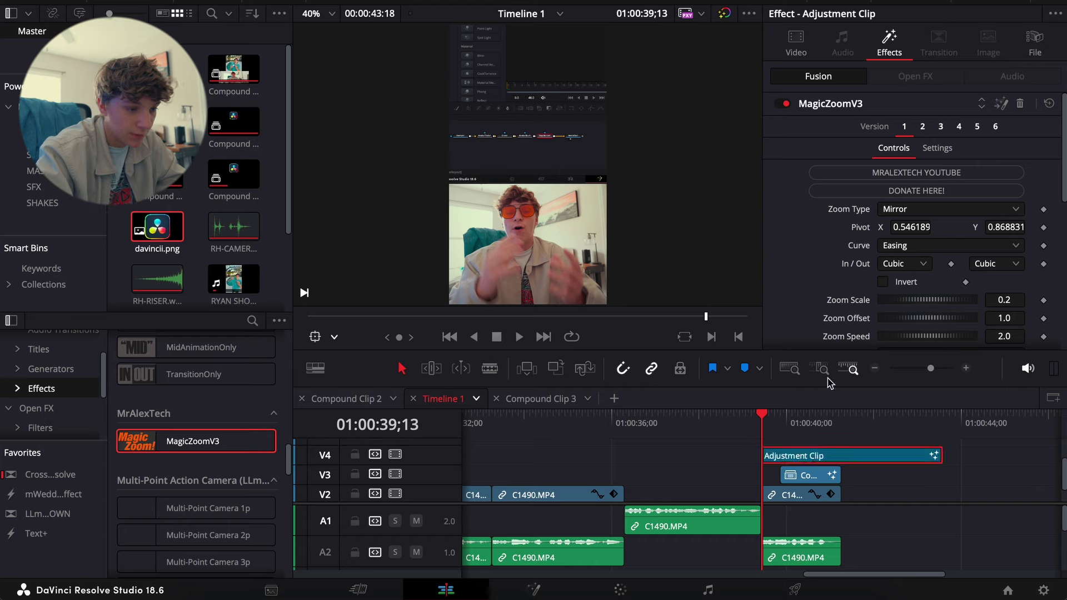
# Switch the copied Adjustment Clip's Zoom Type to Zoom&Hold and play back the zoom.
pyautogui.click(901, 211)
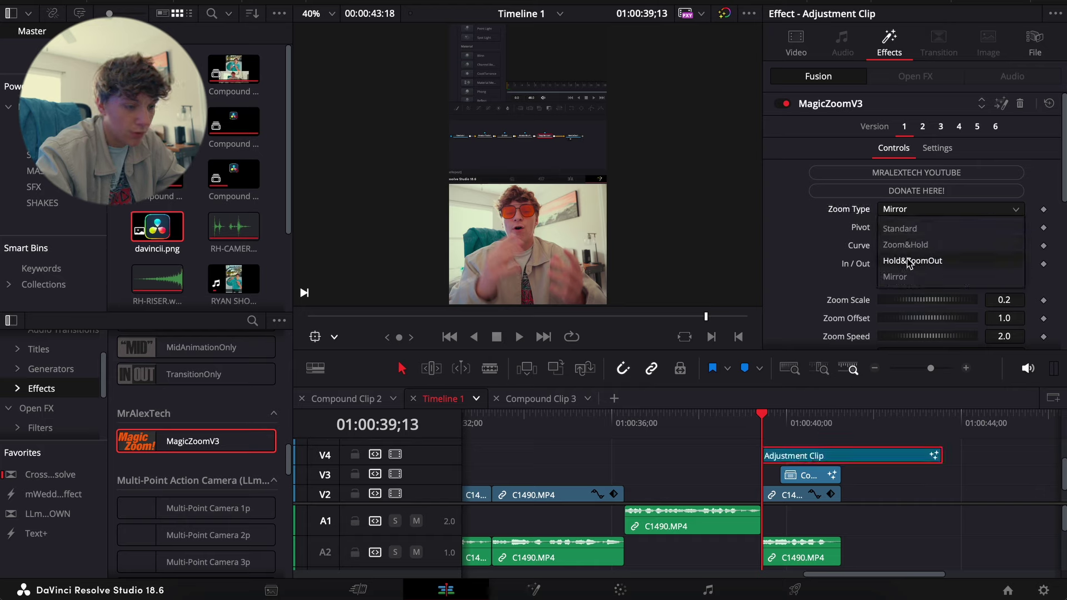
pyautogui.click(905, 245)
pyautogui.press('space')
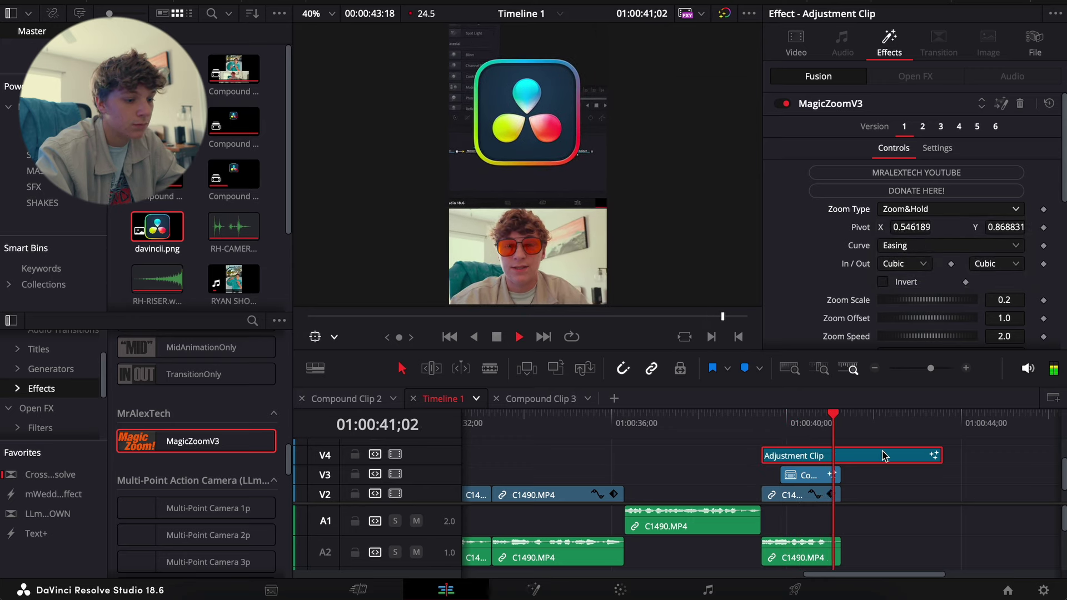
# Split the Adjustment Clip at 01:00:41;08, delete the part past the end of the video and play back the section.
pyautogui.hotkey('ctrl', 'b')
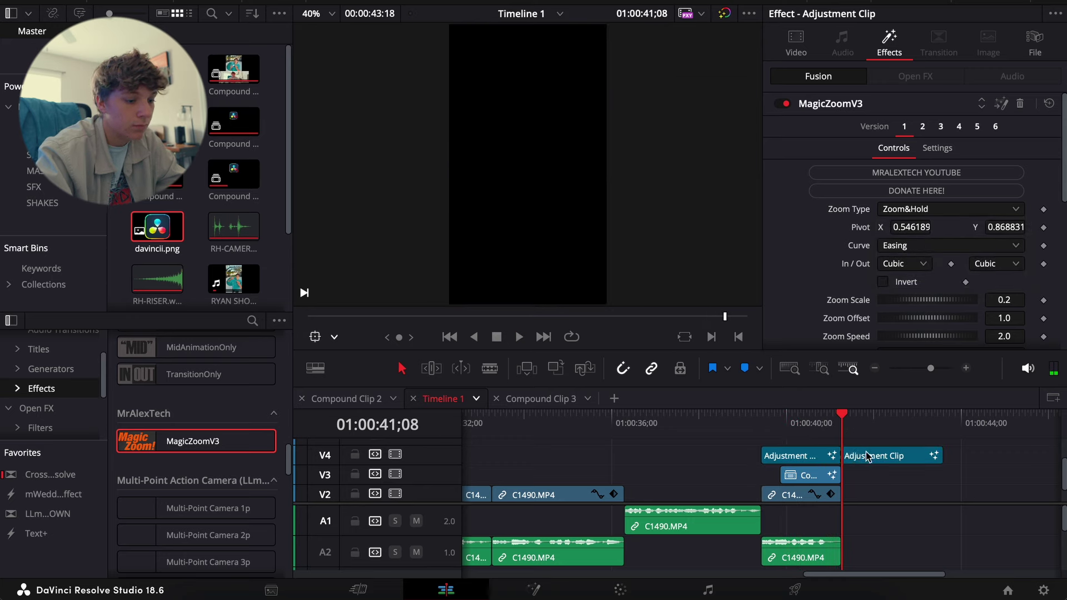
pyautogui.click(866, 457)
pyautogui.press('Delete')
pyautogui.press('Up')
pyautogui.press('space')
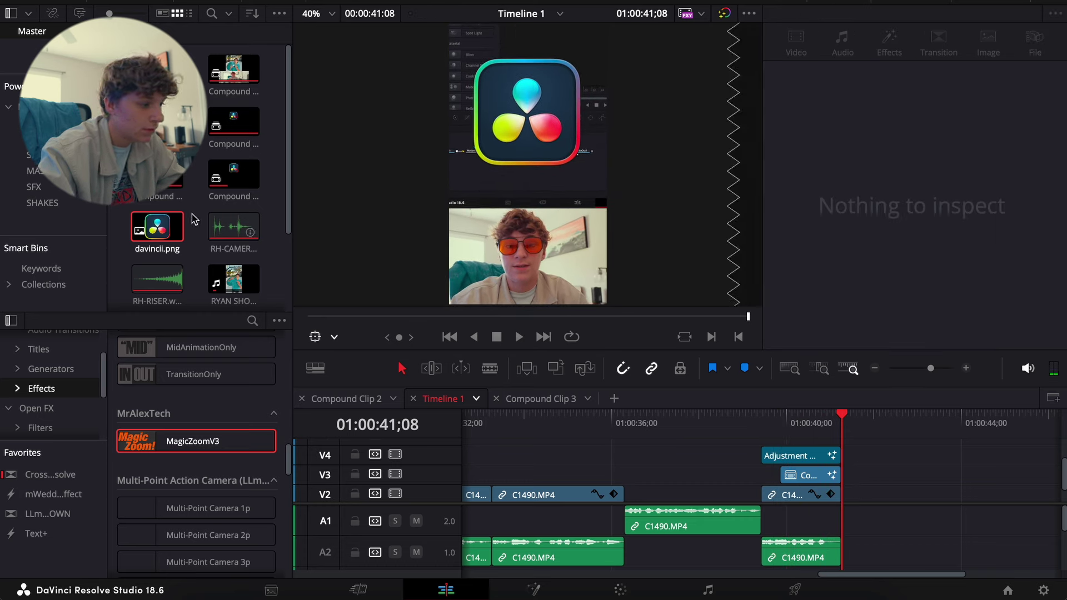
# Add RH-RISER.wav to A1 under the logo section with a volume of -3.00 and a pitch of -14 semitones.
pyautogui.moveTo(157, 280); pyautogui.dragTo(799, 521)
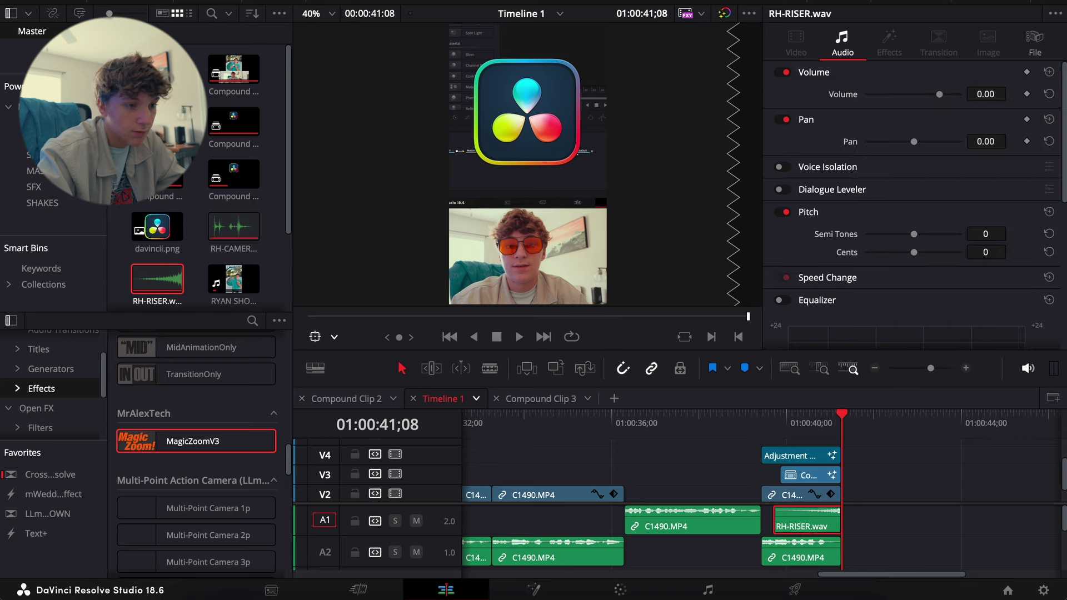
pyautogui.moveTo(987, 94); pyautogui.dragTo(995, 91)
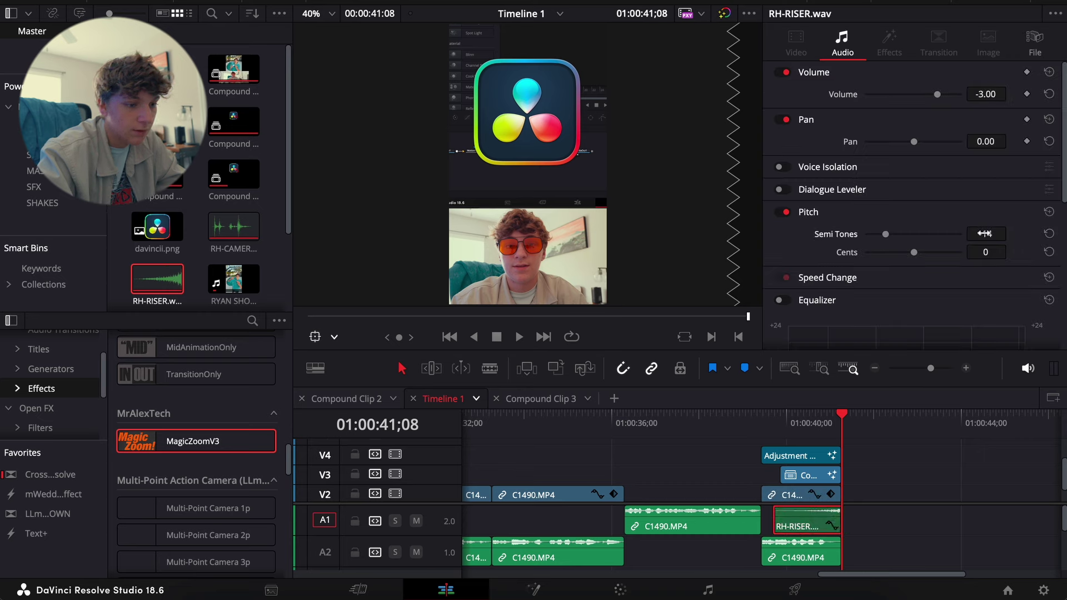
pyautogui.press('/')
pyautogui.click(874, 470)
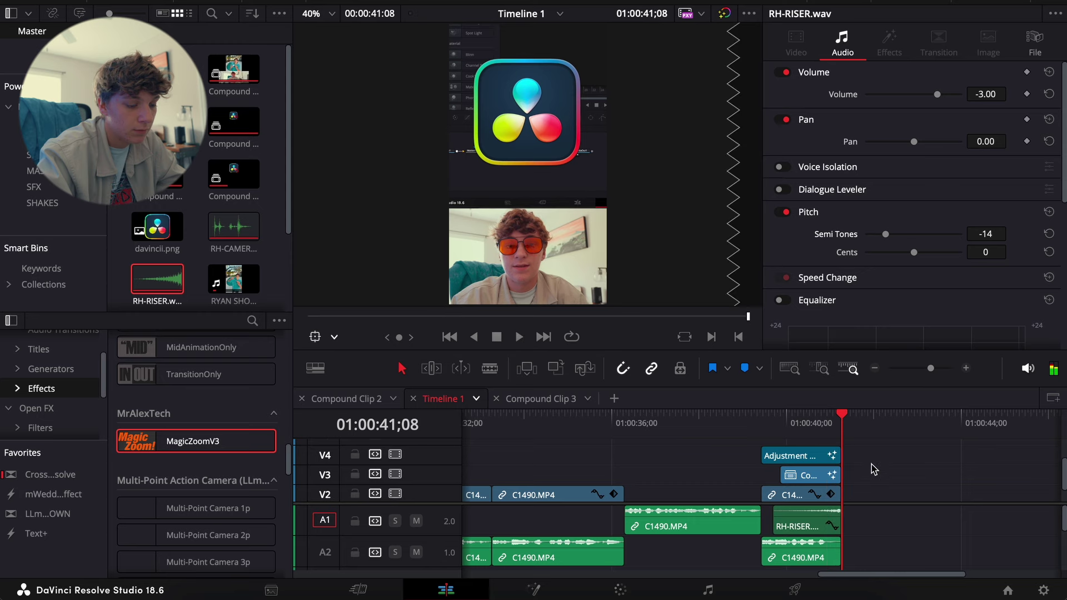
# Change audio track A1 to mono and play back the logo section with the riser.
pyautogui.rightClick(448, 528)
pyautogui.press('Escape')
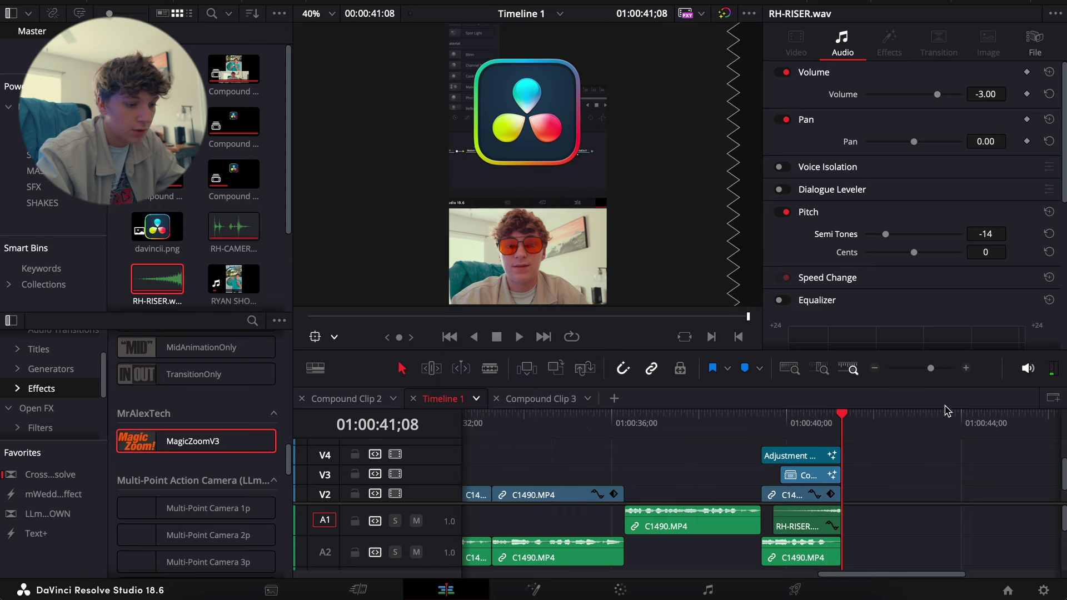
pyautogui.press('/')
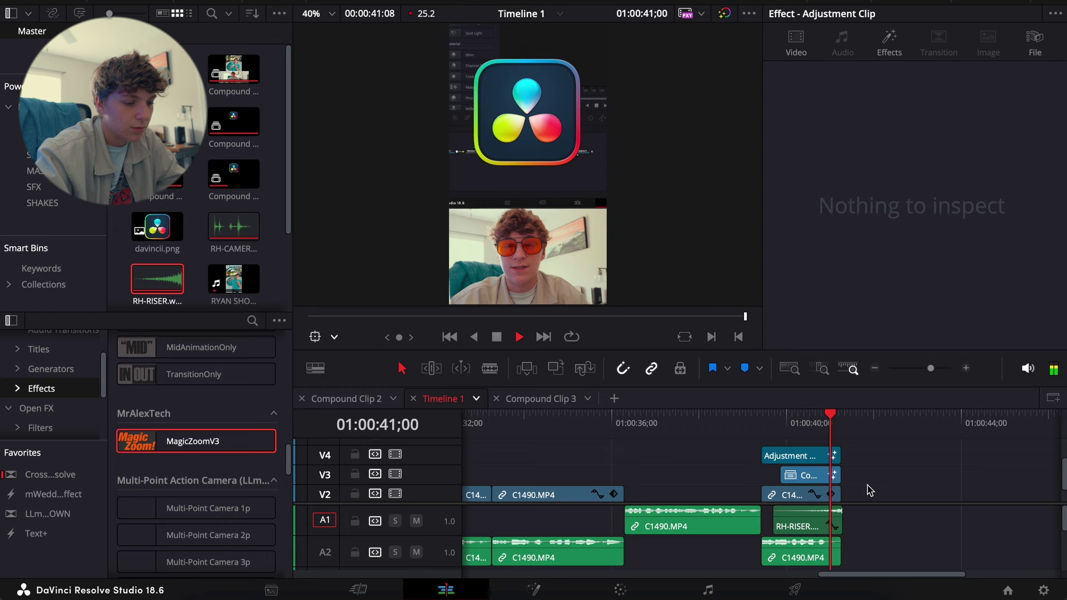
# Shift the RH-RISER.wav clip one frame earlier so that it starts at 01:00:39;20.
pyautogui.click(876, 369)
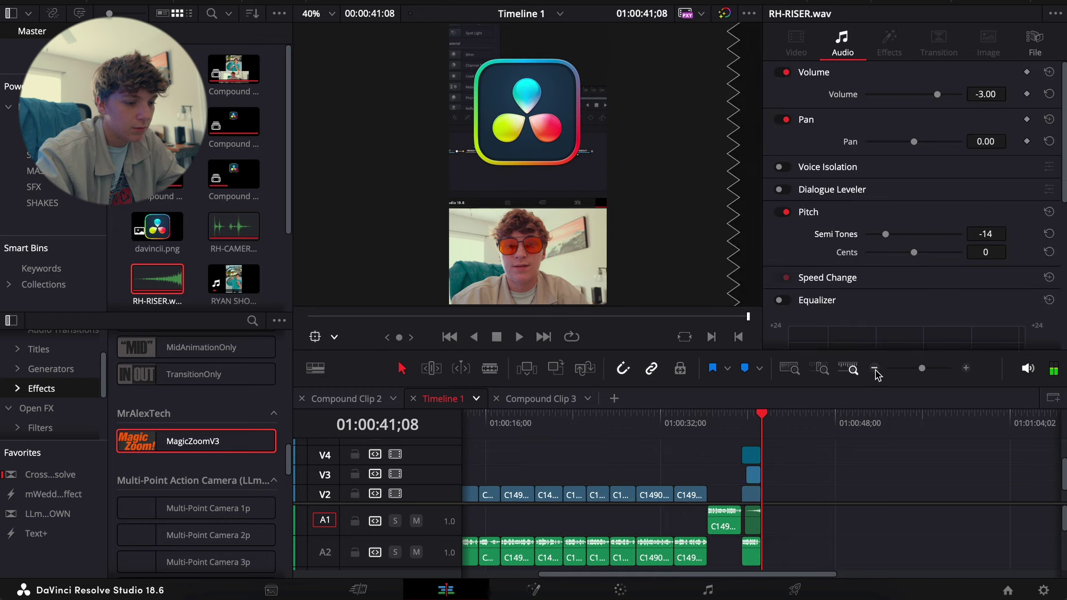
pyautogui.click(966, 369)
pyautogui.click(967, 369)
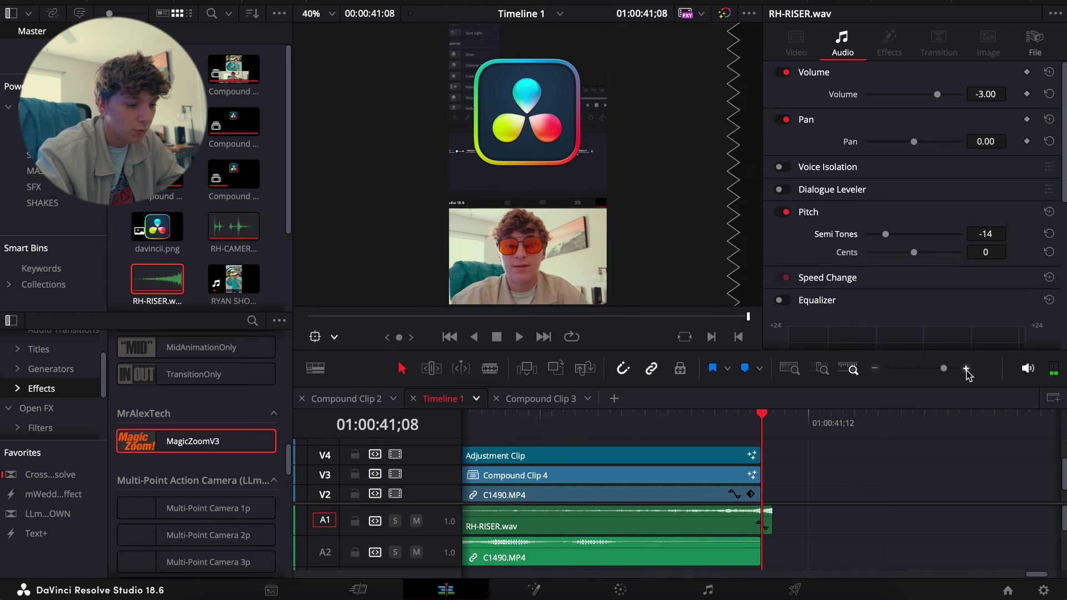
pyautogui.click(754, 523)
pyautogui.hscroll(-10, 754, 522)
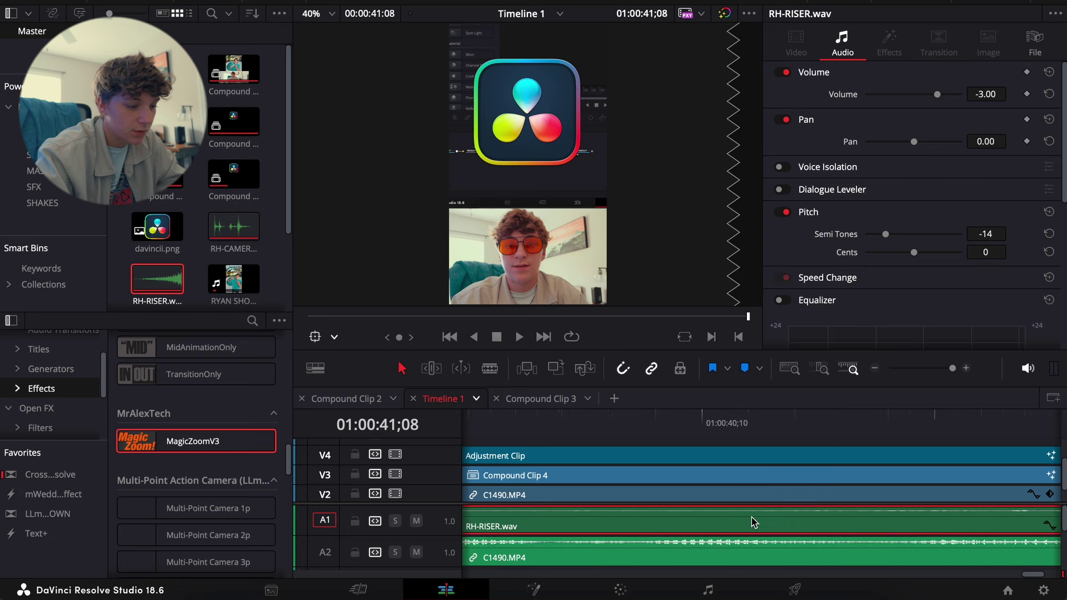
pyautogui.hscroll(-10, 754, 522)
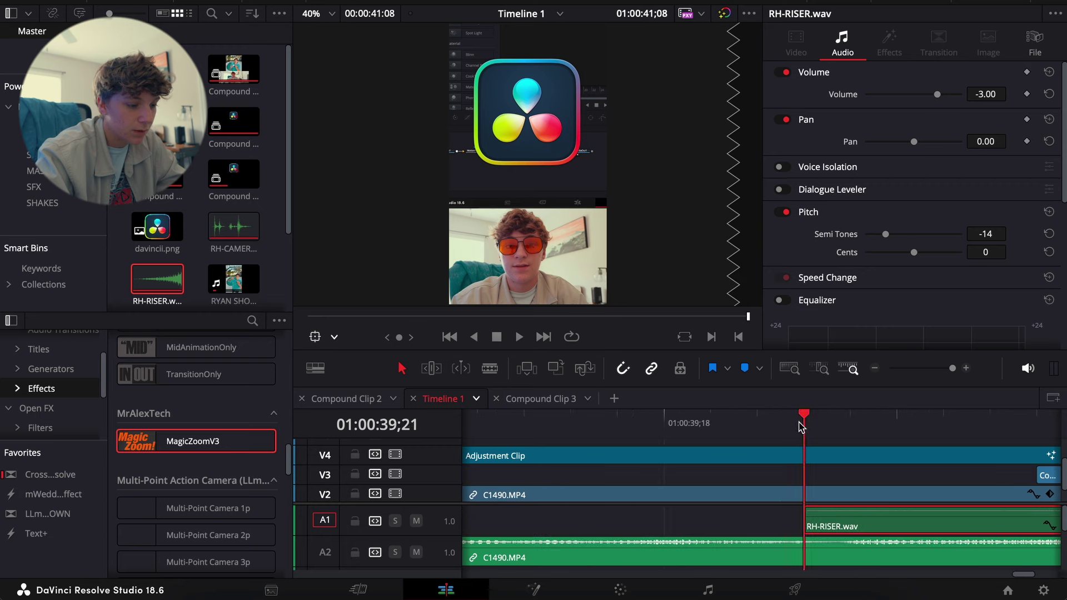
pyautogui.press('Left')
pyautogui.moveTo(874, 519); pyautogui.dragTo(832, 532)
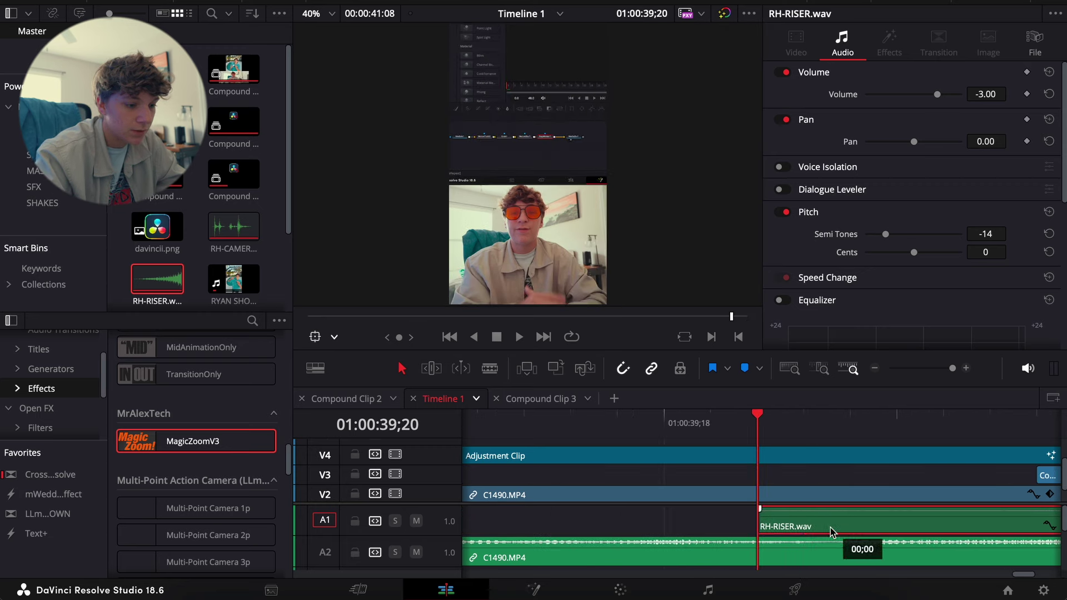
pyautogui.click(875, 369)
pyautogui.click(875, 368)
pyautogui.click(900, 421)
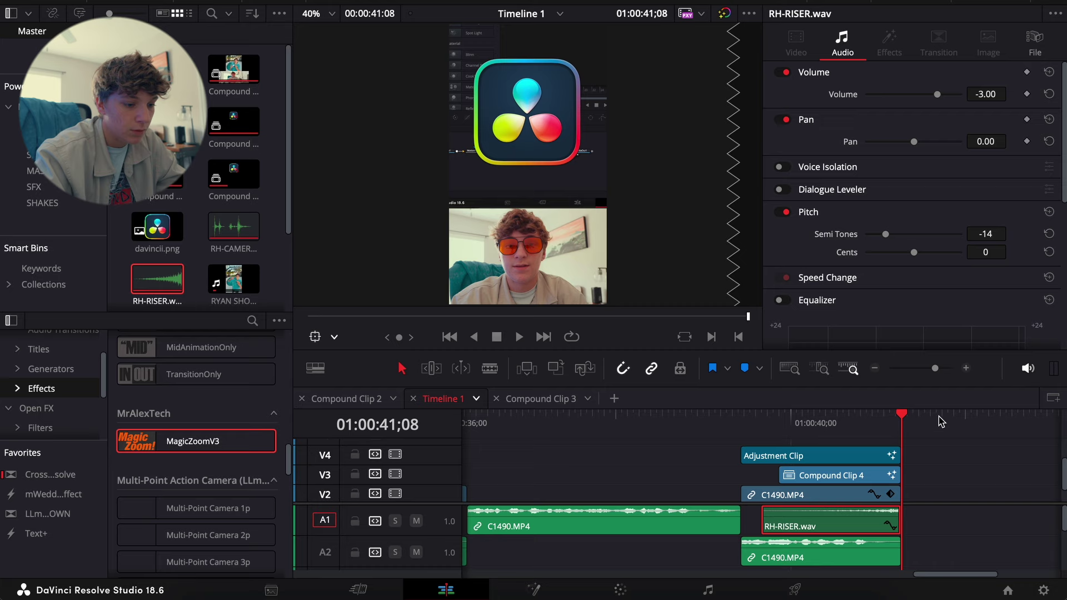
# Play back the opening section from the start of the timeline through the logo and the cut around 01:00:04.
pyautogui.click(965, 369)
pyautogui.click(871, 370)
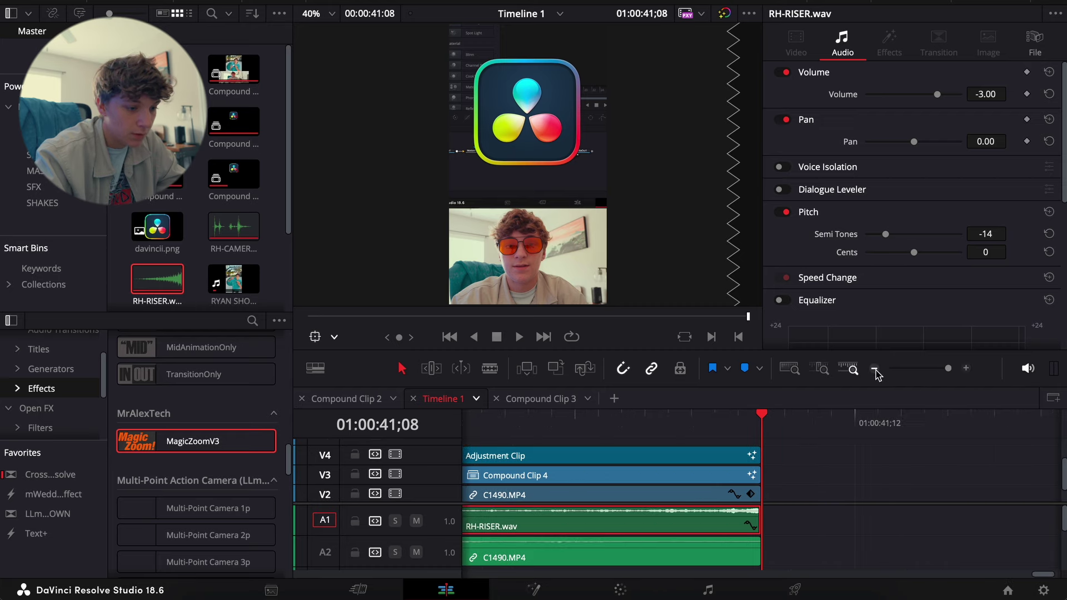
pyautogui.click(874, 368)
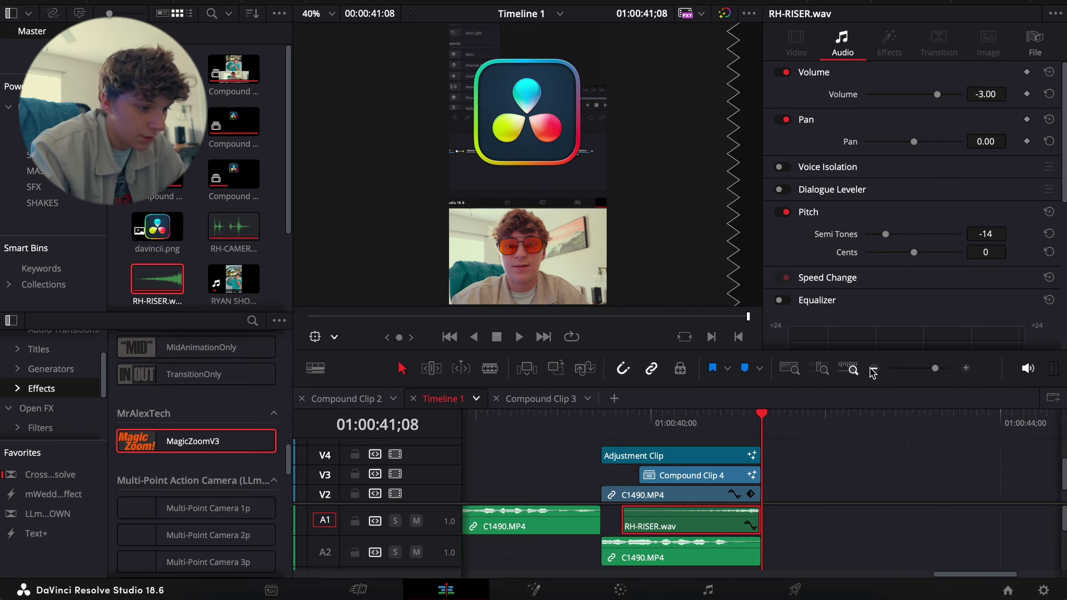
pyautogui.click(873, 368)
pyautogui.press('Home')
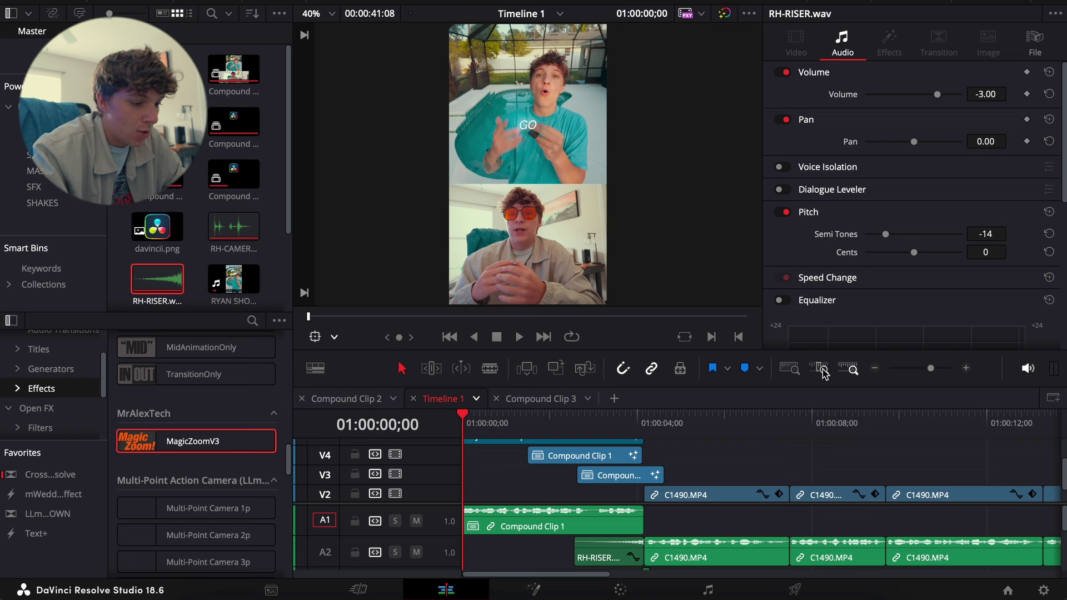
pyautogui.click(875, 369)
pyautogui.scroll(-1, 705, 480)
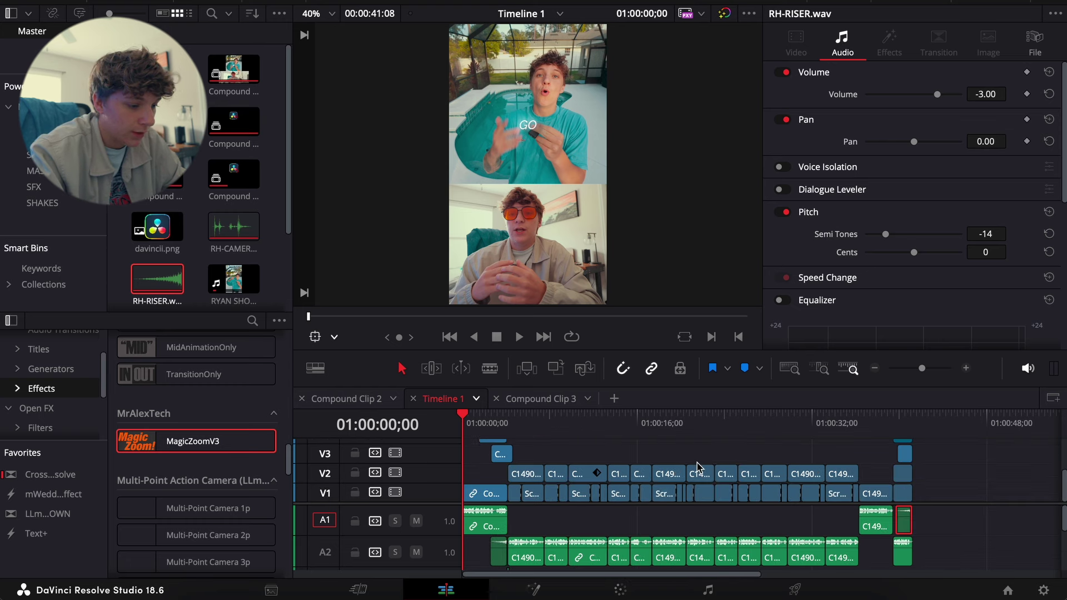
pyautogui.press('space')
pyautogui.hotkey('ctrl', '=')
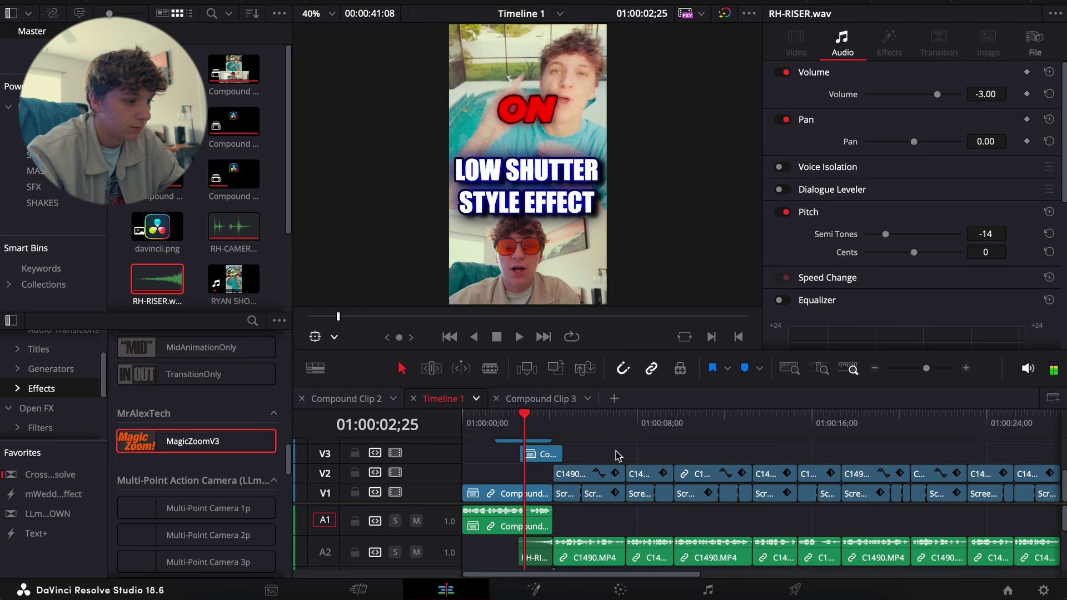
pyautogui.press('space')
pyautogui.press('space')
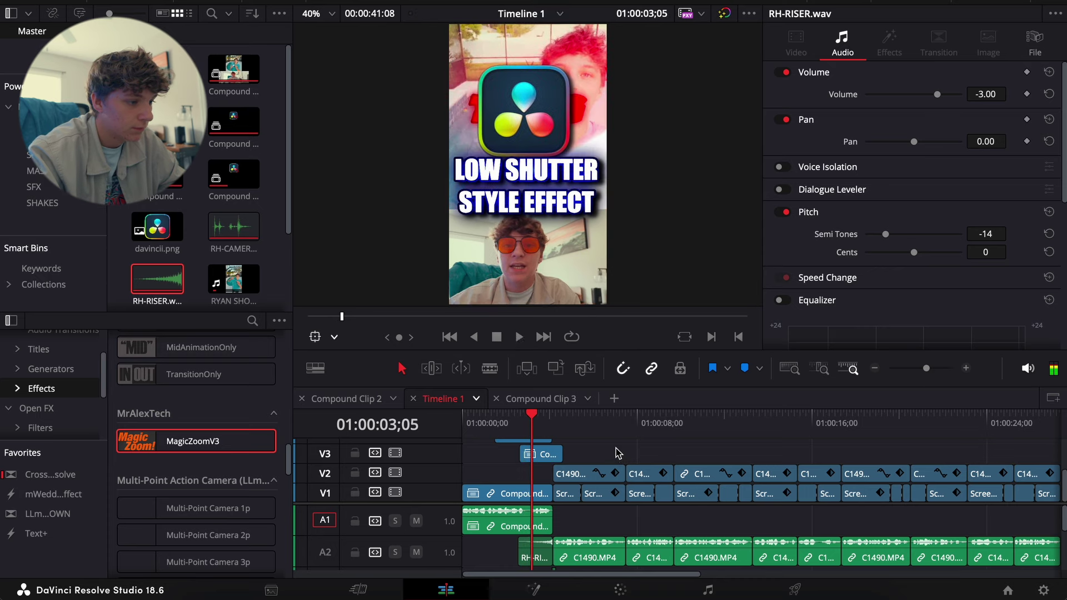
pyautogui.press('space')
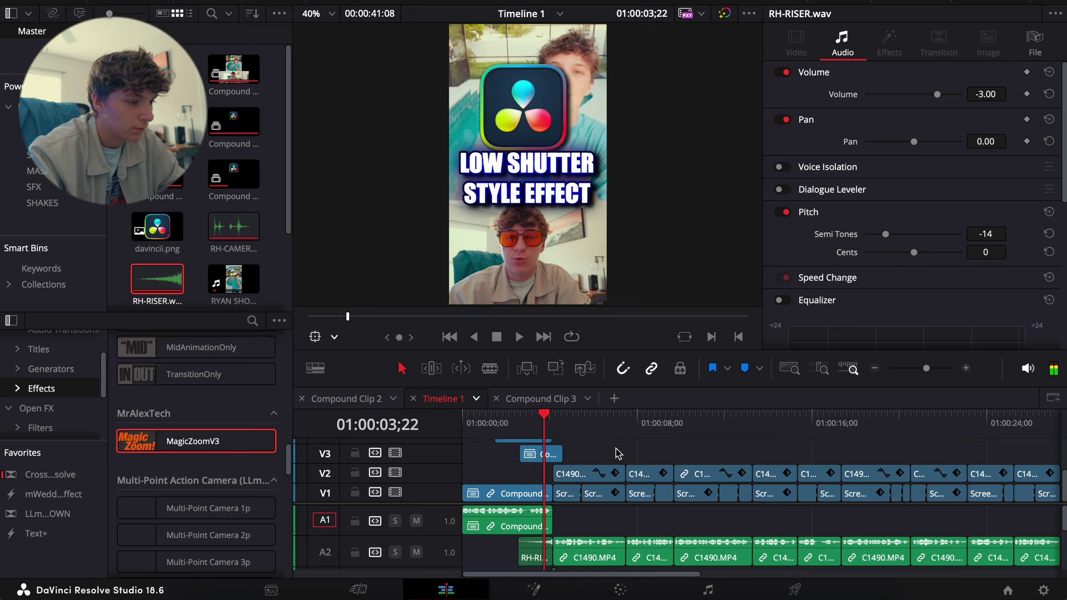
pyautogui.press('space')
pyautogui.press('space')
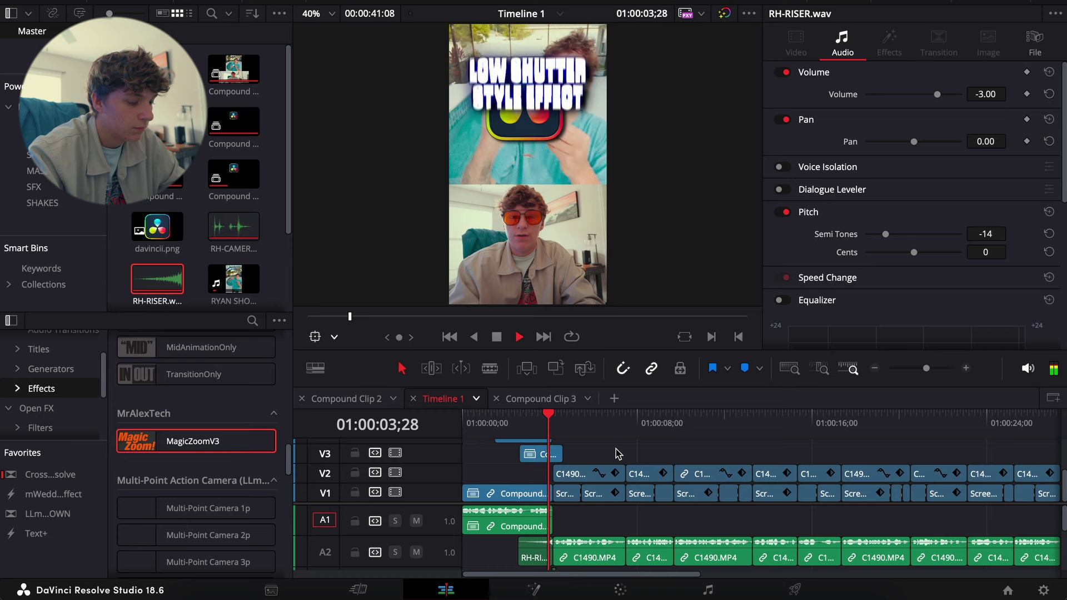
pyautogui.press('space')
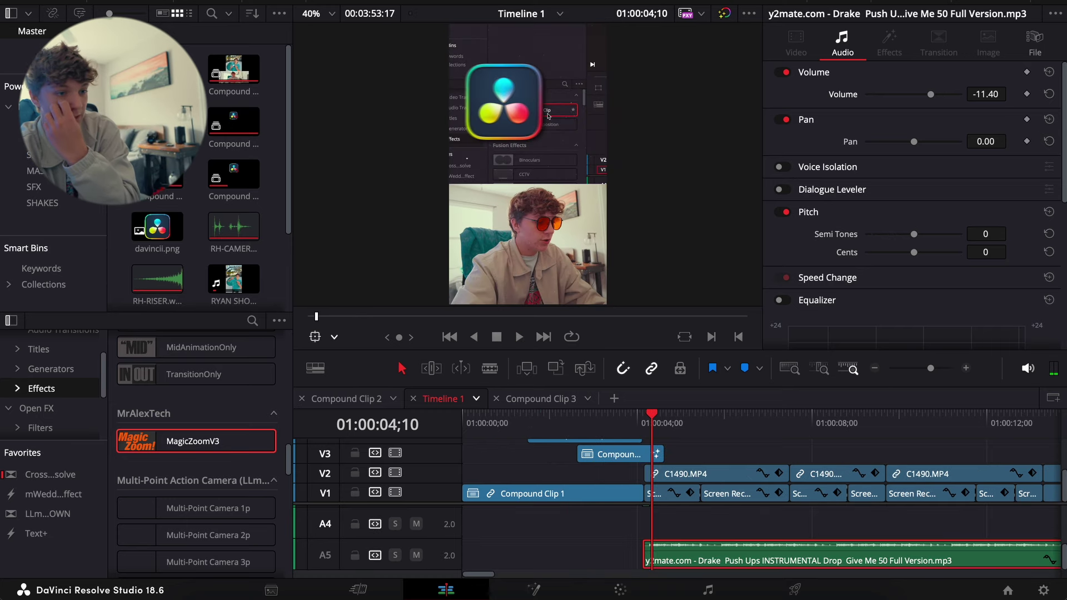
# Lower the volume of the Drake Push Ups instrumental clip on A5 to -20.20.
pyautogui.moveTo(985, 95); pyautogui.dragTo(951, 95)
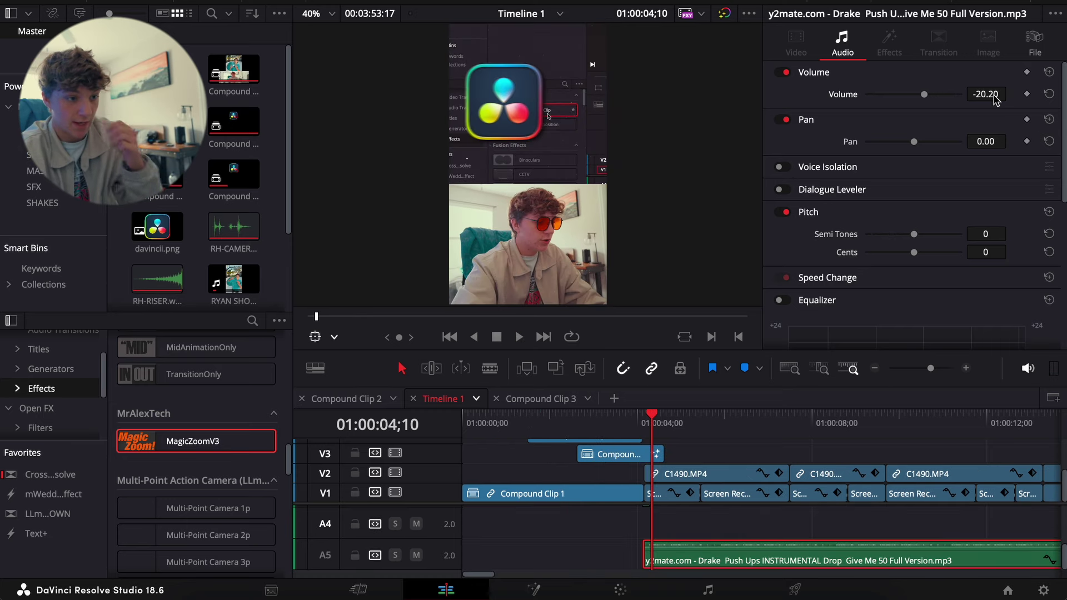
pyautogui.press('Up')
pyautogui.click(715, 532)
pyautogui.scroll(3, 715, 532)
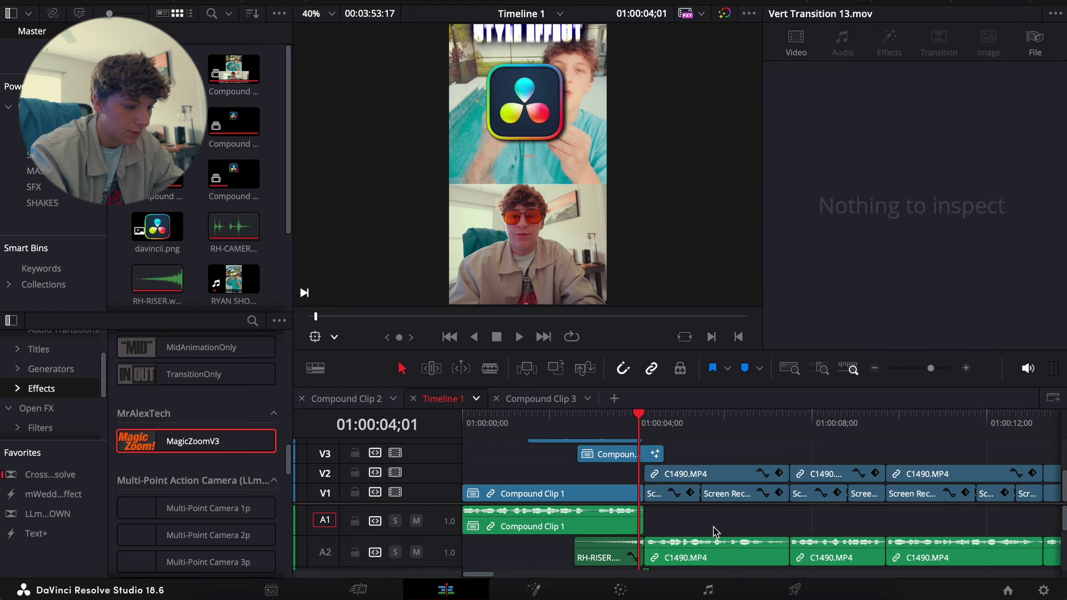
# Shift the instrumental music clip on A5 three frames earlier at the cut near 01:00:04;05 and set its volume to -13.60.
pyautogui.click(962, 370)
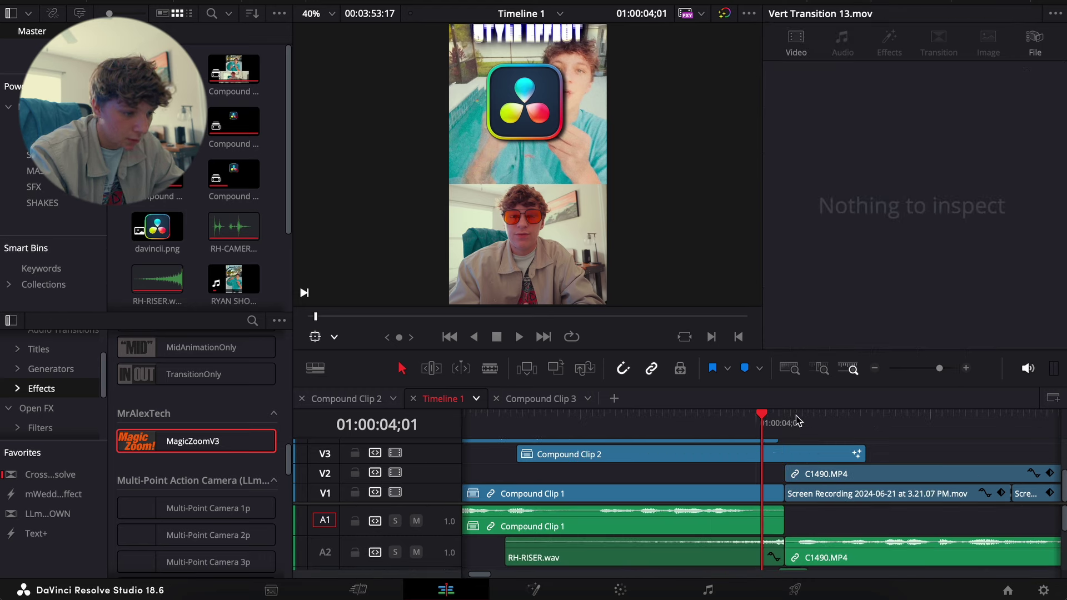
pyautogui.moveTo(780, 421); pyautogui.dragTo(786, 421)
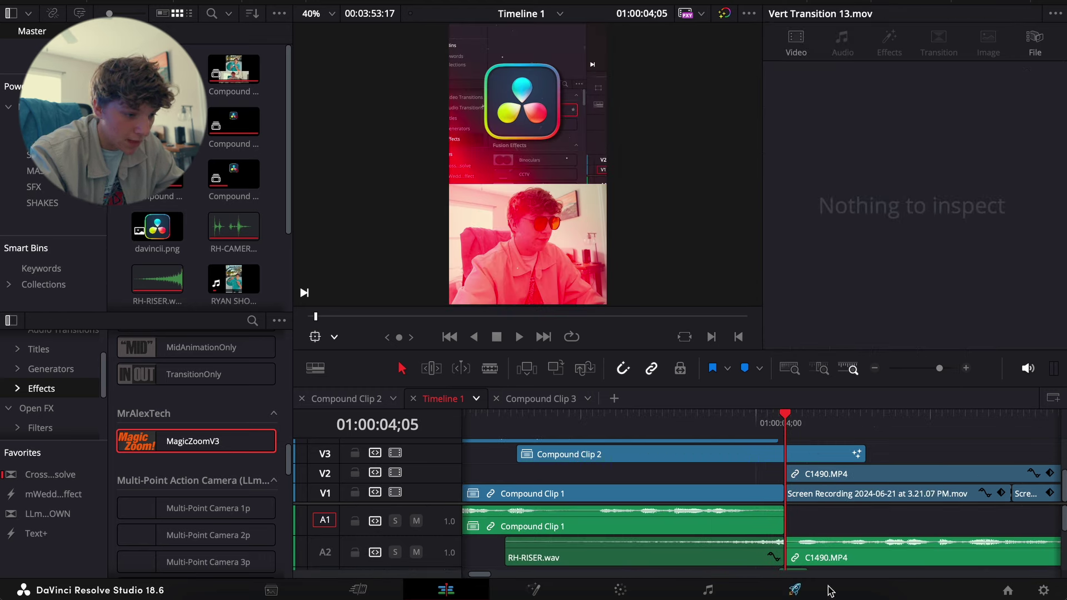
pyautogui.scroll(-3, 883, 529)
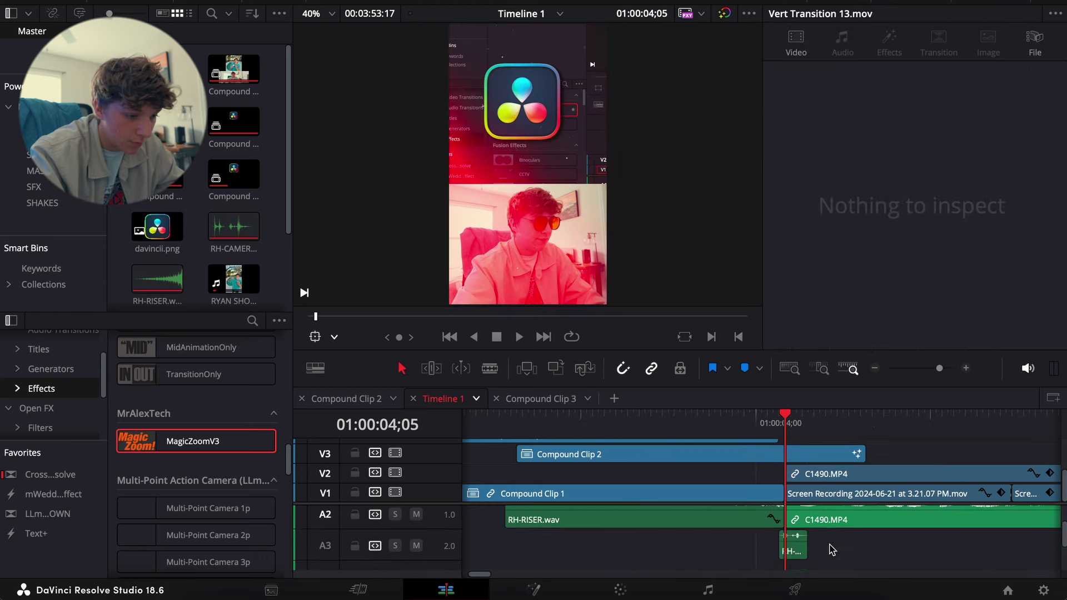
pyautogui.click(965, 369)
pyautogui.moveTo(882, 561); pyautogui.dragTo(798, 564)
pyautogui.moveTo(986, 94); pyautogui.dragTo(1012, 93)
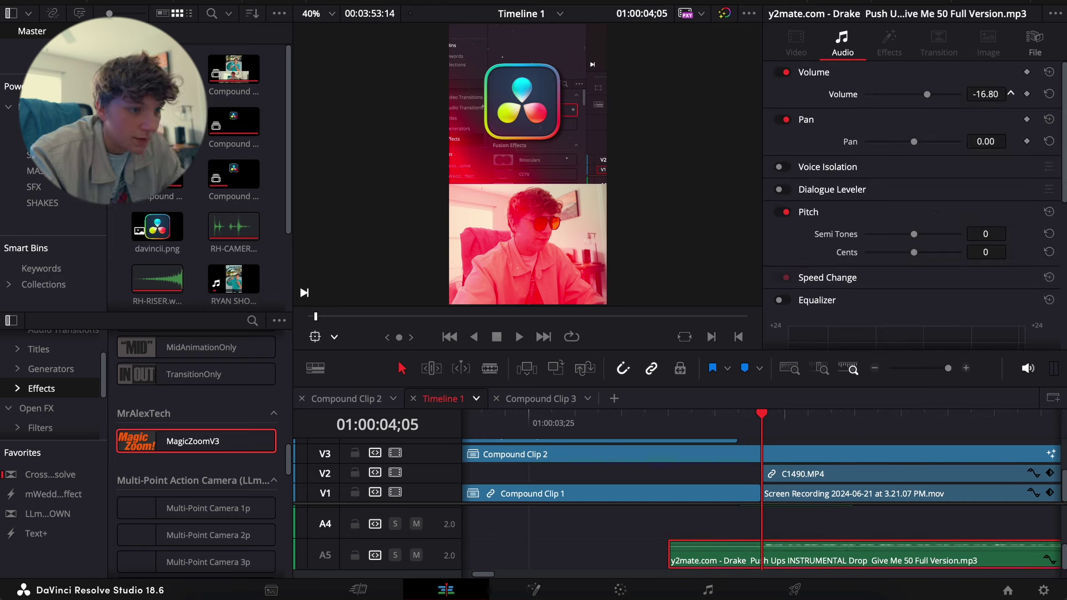
# Play back the tutorial section with the music and lower the system volume.
pyautogui.click(874, 368)
pyautogui.press('space')
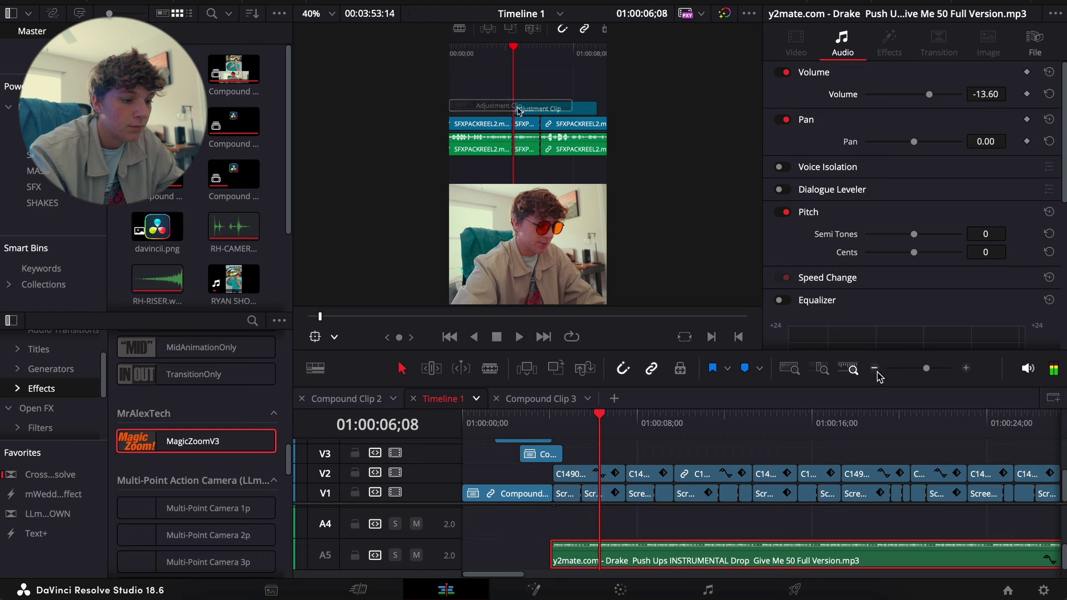
pyautogui.click(874, 368)
pyautogui.click(731, 512)
pyautogui.scroll(4, 731, 512)
pyautogui.press('space')
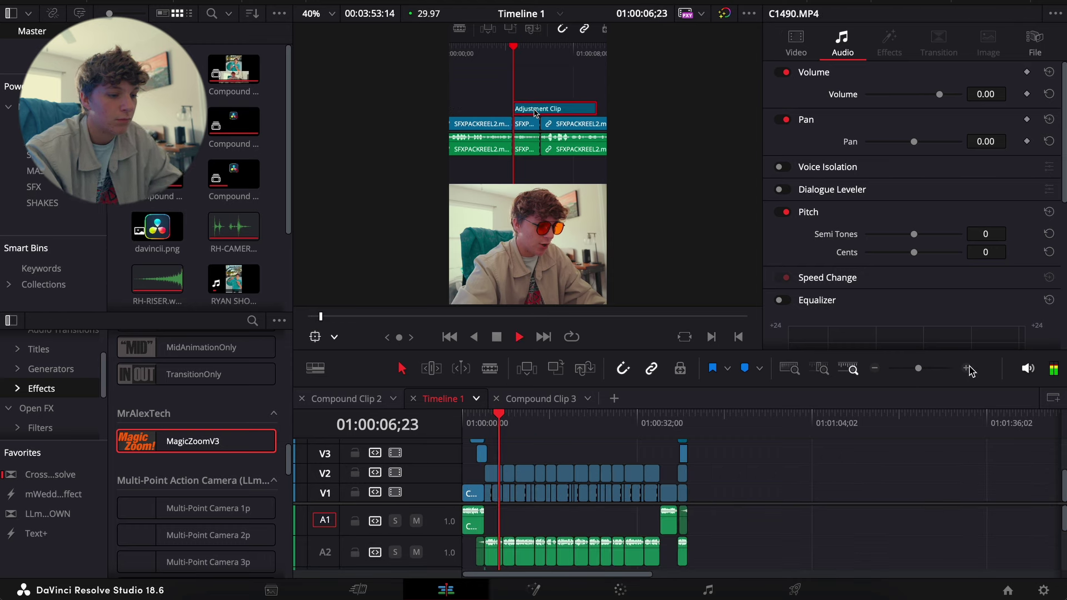
pyautogui.click(968, 369)
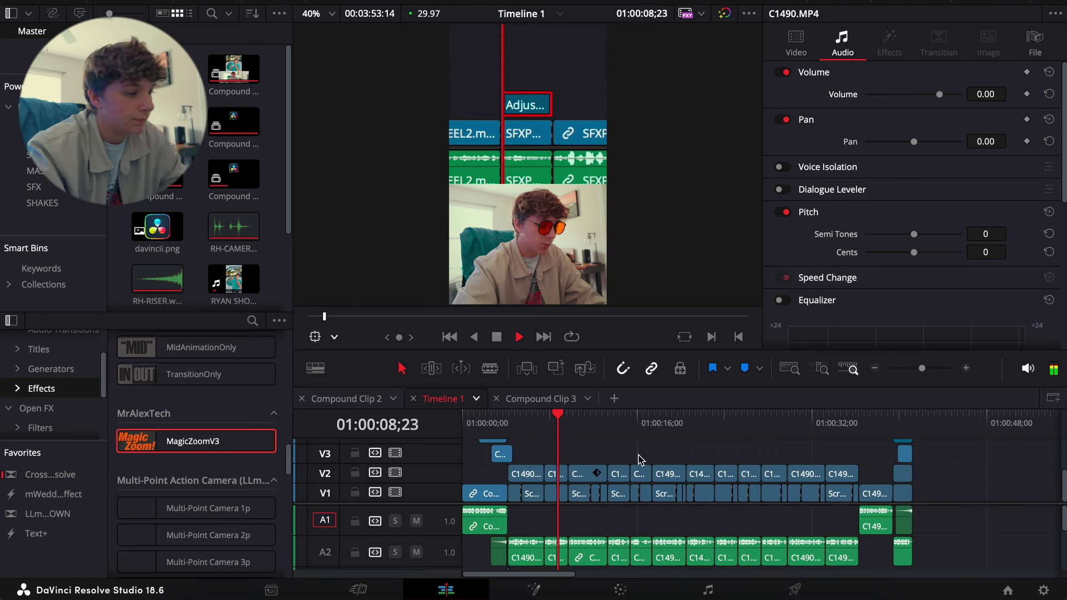
pyautogui.press('XF86AudioLowerVolume')
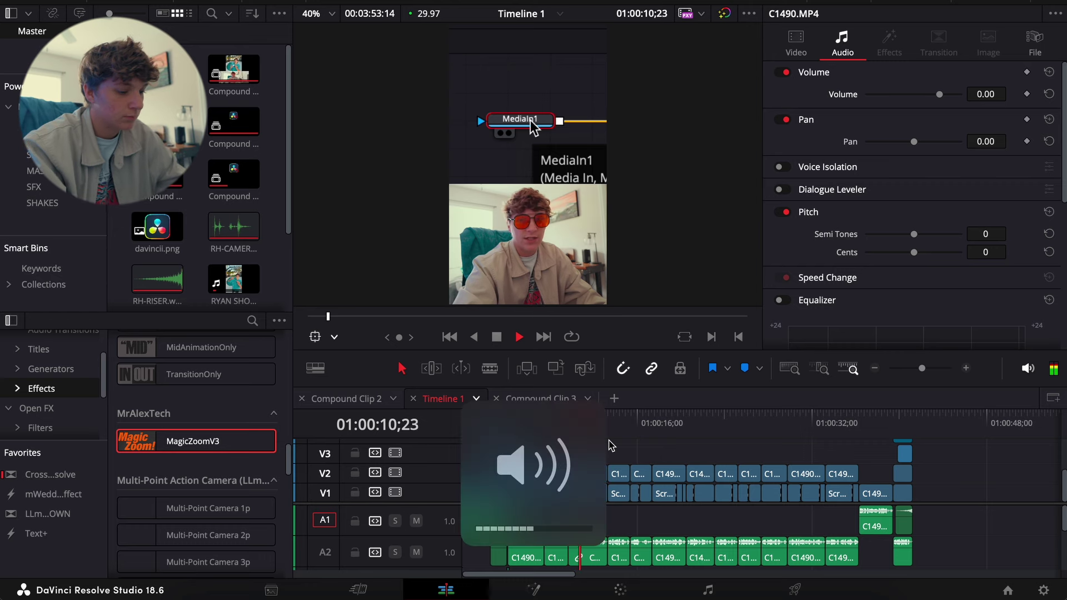
# Lower the volume of the instrumental music clip on A5 to about -17.4 during playback.
pyautogui.scroll(-3, 643, 550)
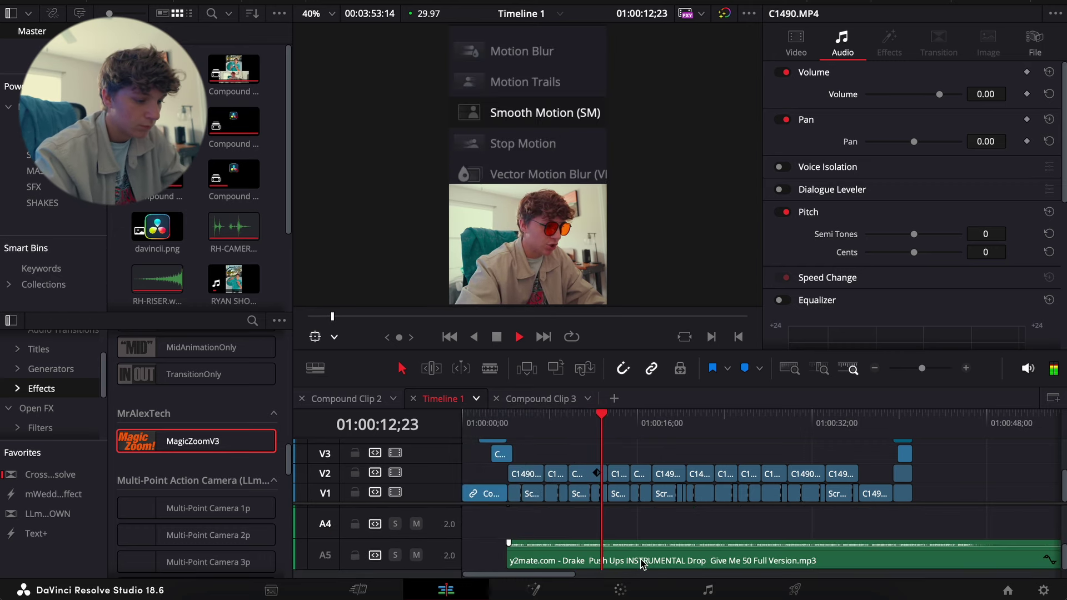
pyautogui.click(650, 543)
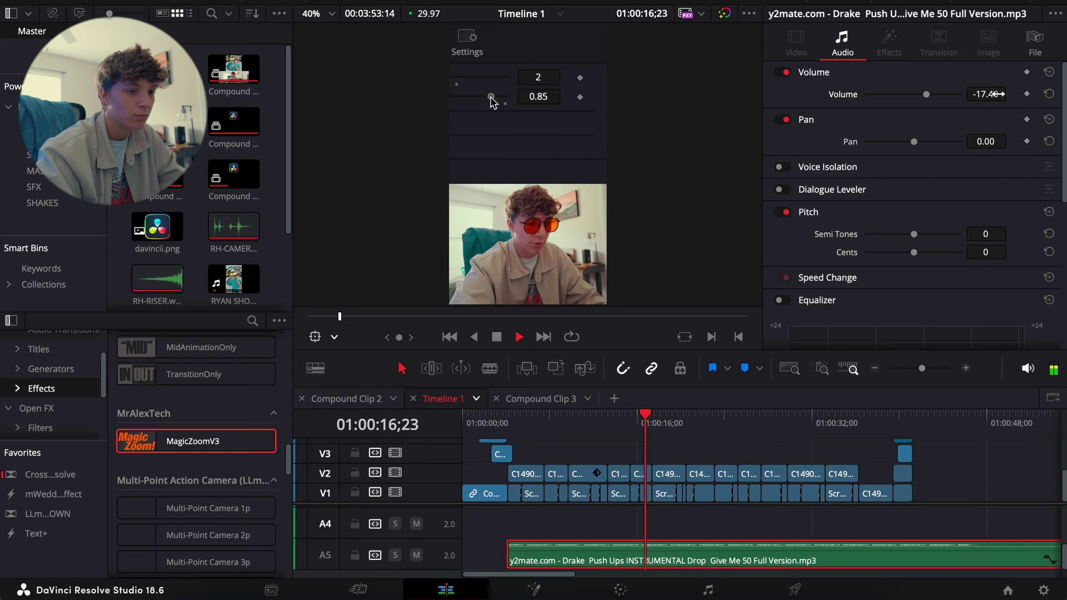
pyautogui.click(753, 529)
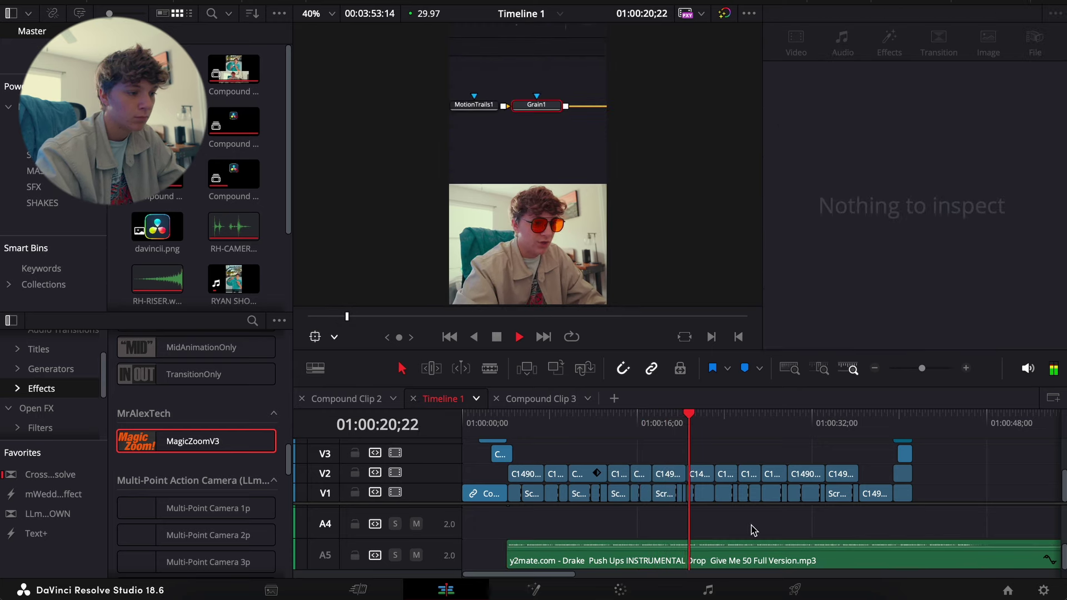
pyautogui.scroll(3, 753, 530)
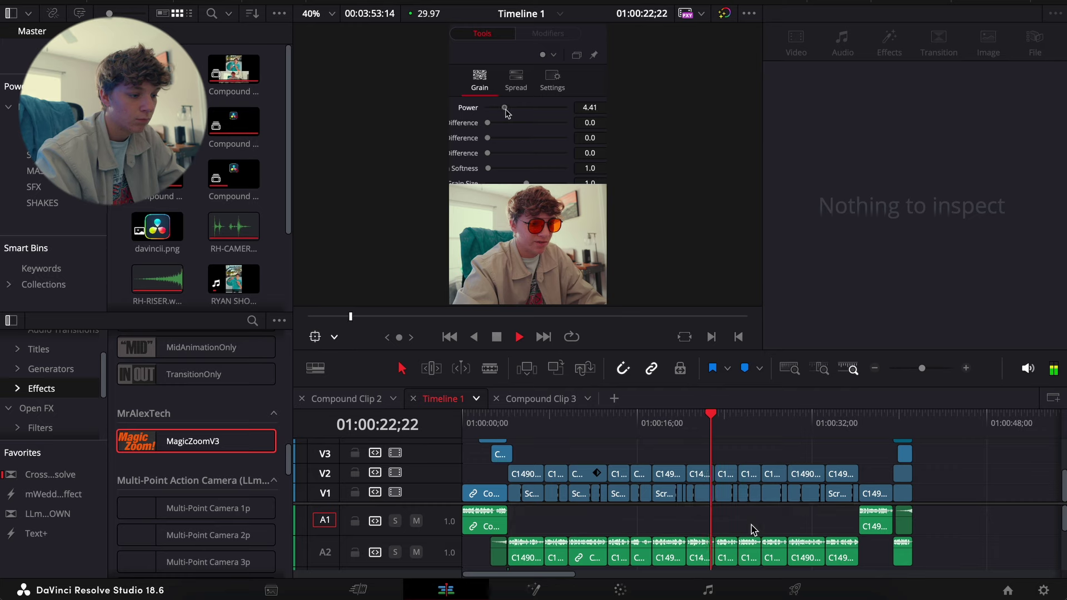
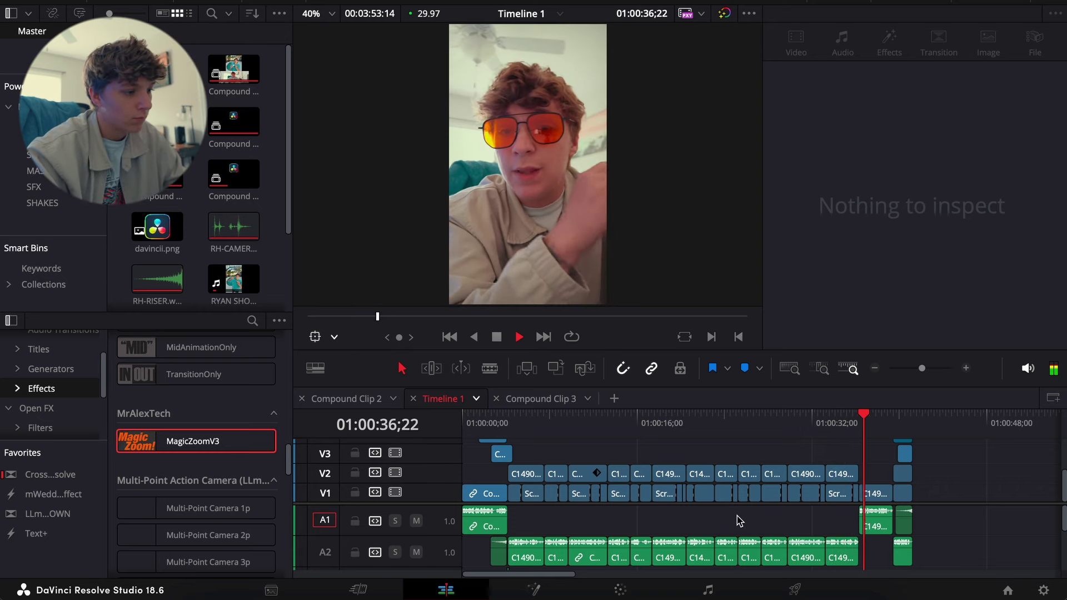
# Place Vert Transition 13.mov on V3 over the cut to the full-frame C1490.MP4 clip near 01:00:36;07.
pyautogui.click(902, 518)
pyautogui.press('space')
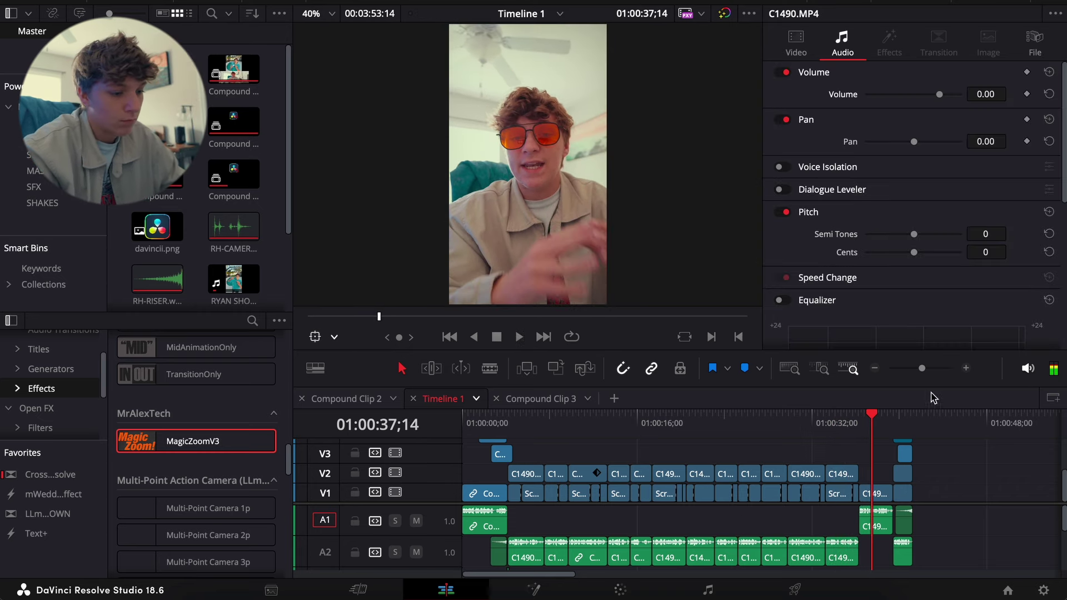
pyautogui.click(965, 370)
pyautogui.moveTo(705, 415); pyautogui.dragTo(711, 442)
pyautogui.click(967, 369)
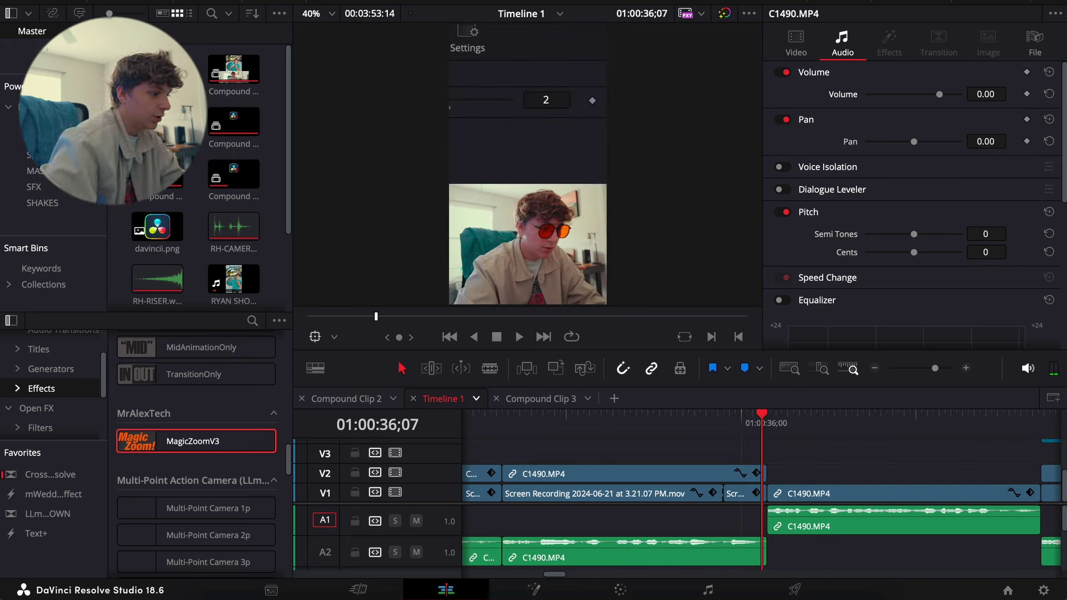
pyautogui.click(49, 138)
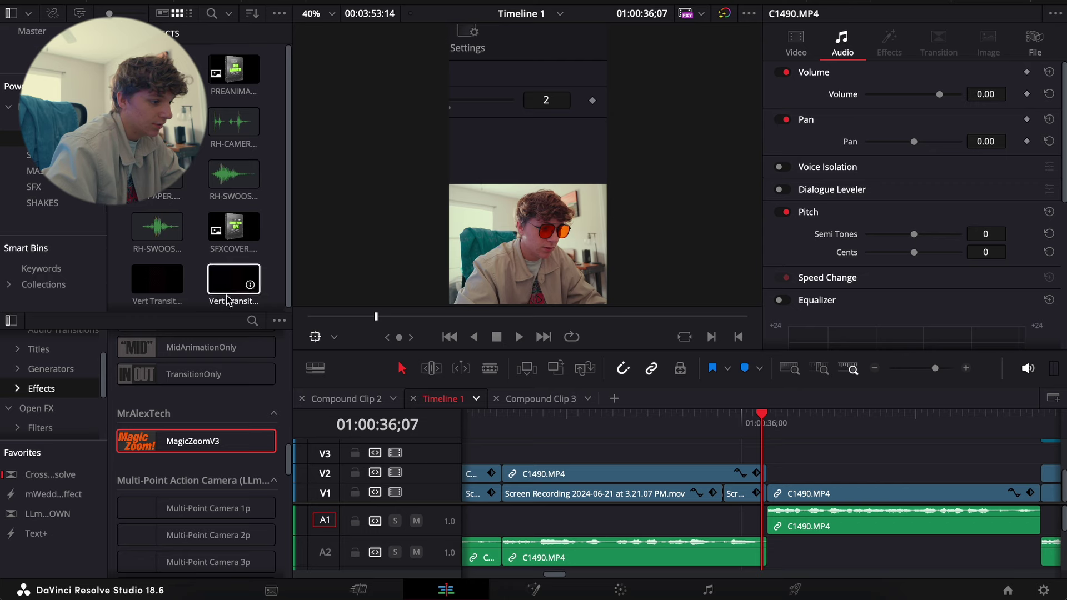
pyautogui.moveTo(227, 300); pyautogui.dragTo(770, 442)
pyautogui.click(967, 369)
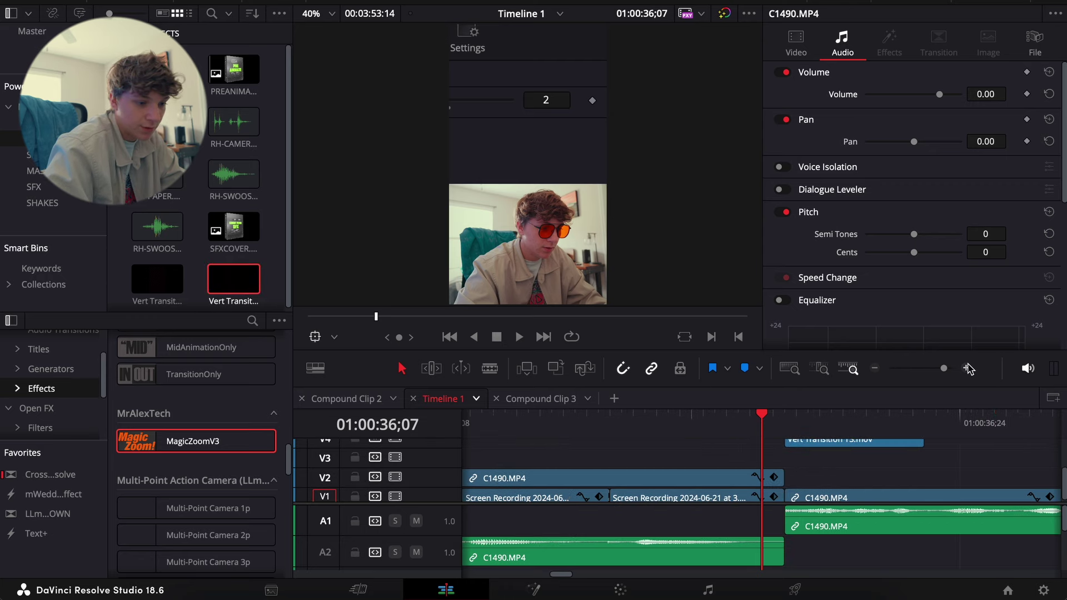
pyautogui.moveTo(850, 442); pyautogui.dragTo(803, 461)
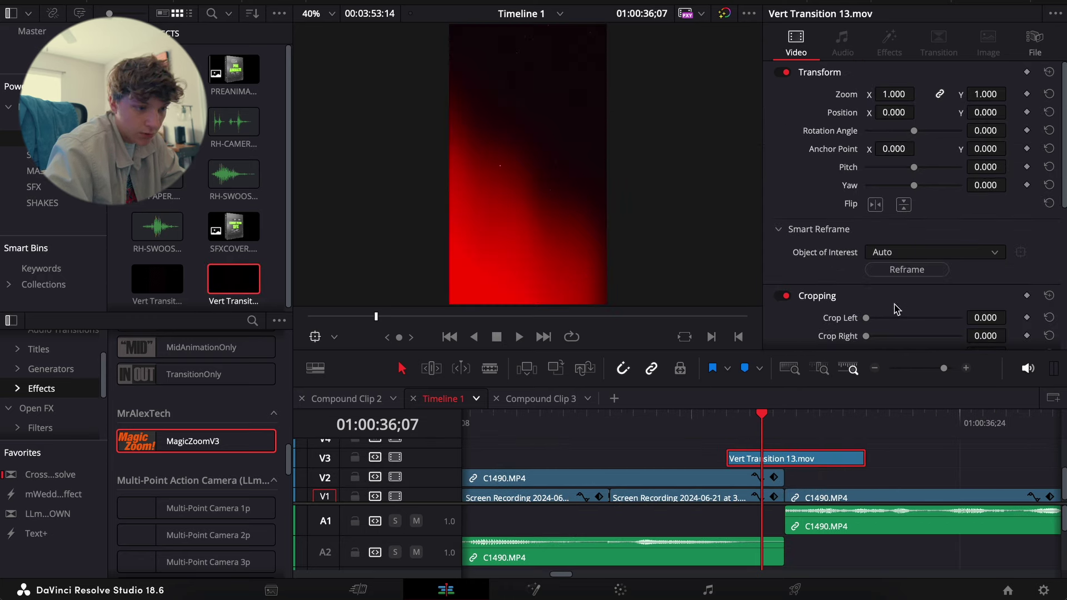
# Set the composite mode of the Vert Transition 13.mov clip on V3 to Screen.
pyautogui.scroll(-5, 897, 309)
pyautogui.click(905, 239)
pyautogui.scroll(-3, 894, 267)
pyautogui.click(878, 266)
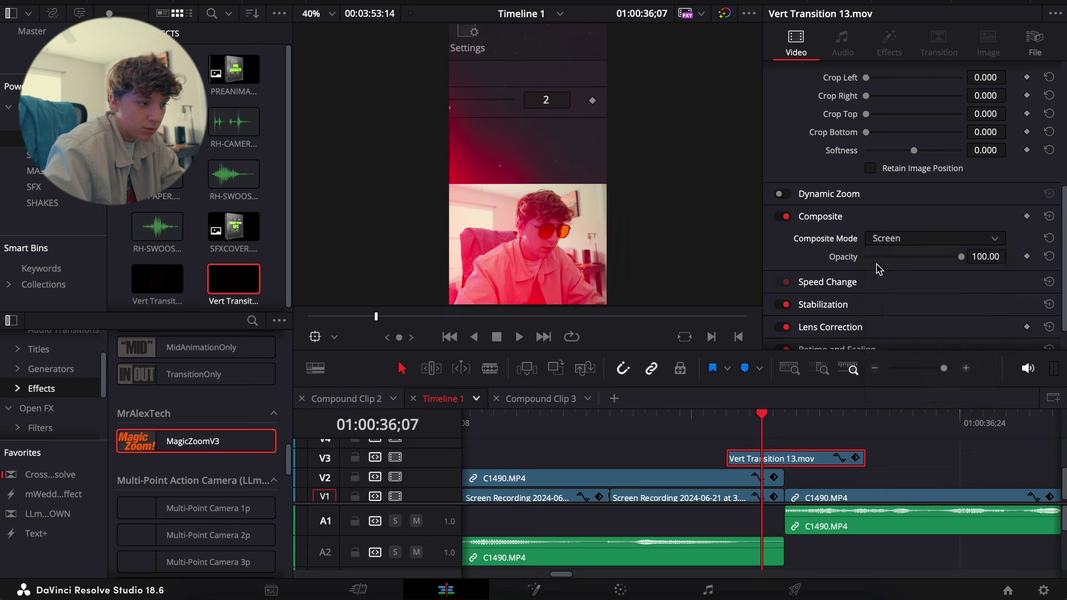
# Add RH-PAPER.wav to A3 under the transition with a volume of -7.60 and play it back.
pyautogui.moveTo(157, 173); pyautogui.dragTo(743, 566)
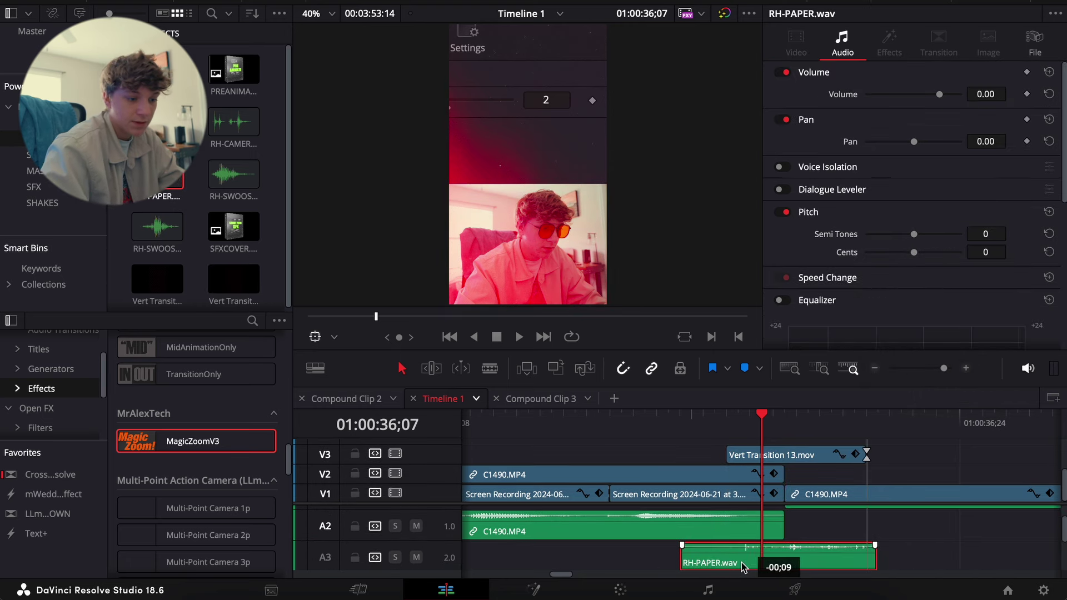
pyautogui.moveTo(1010, 94); pyautogui.dragTo(1001, 91)
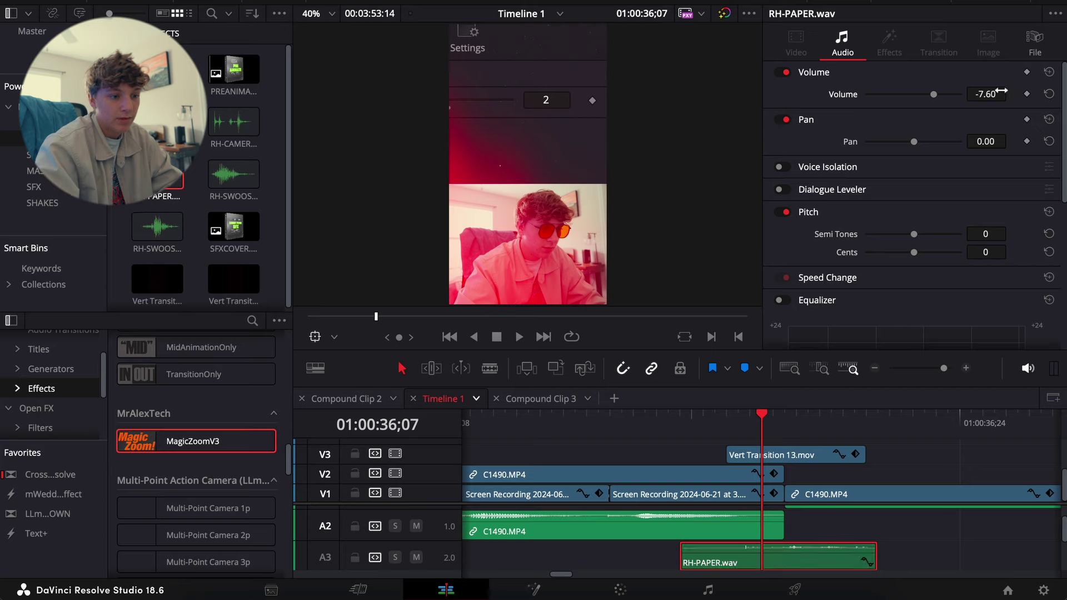
pyautogui.press('space')
pyautogui.click(874, 368)
pyautogui.click(875, 367)
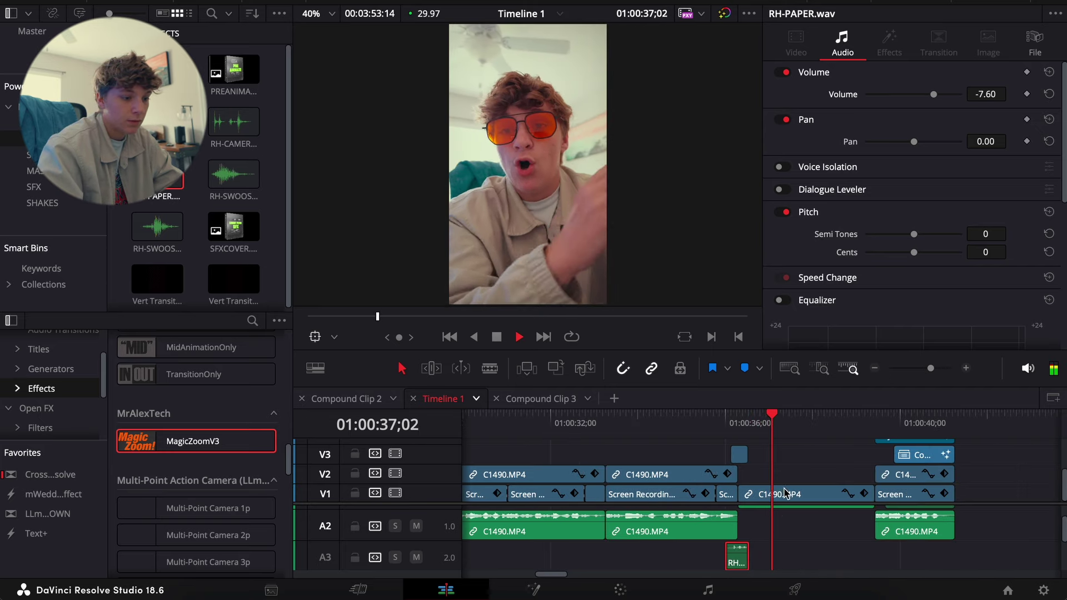
# Replay the cut to the full-frame clip from just before the transition.
pyautogui.click(800, 552)
pyautogui.scroll(2, 797, 534)
pyautogui.click(789, 507)
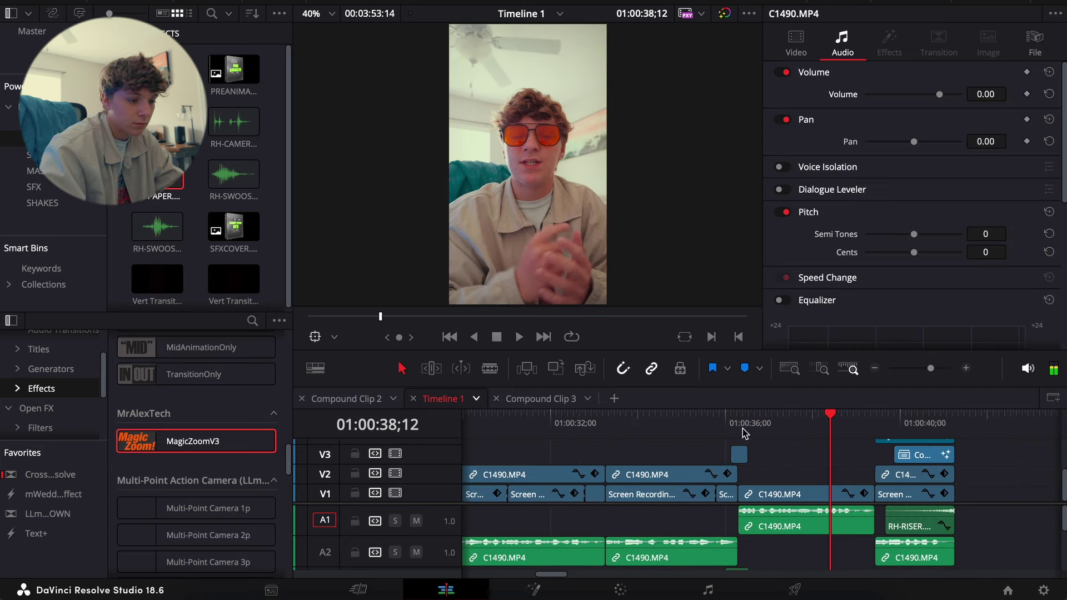
pyautogui.click(732, 428)
pyautogui.press('space')
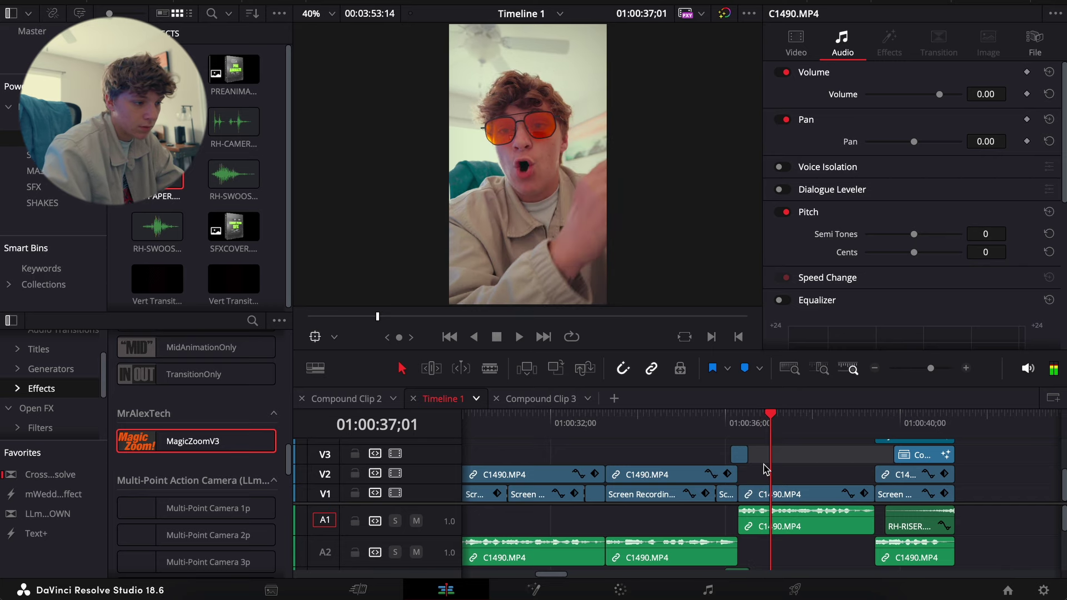
# Switch to Canva, add the solid gear graphic to page 2 and enlarge it to fill the page.
pyautogui.click(816, 460)
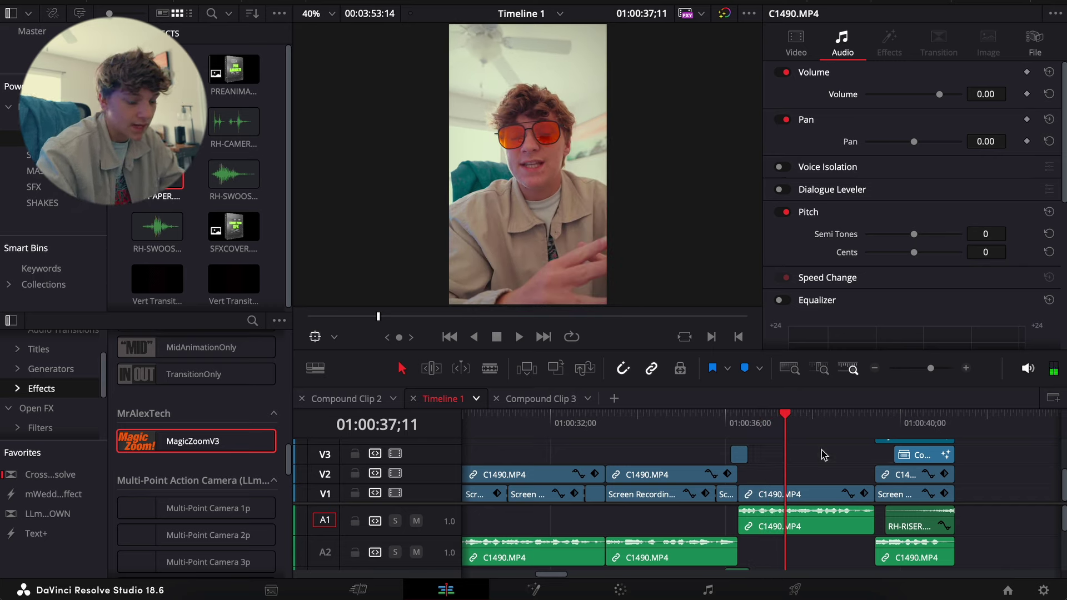
pyautogui.click(469, 590)
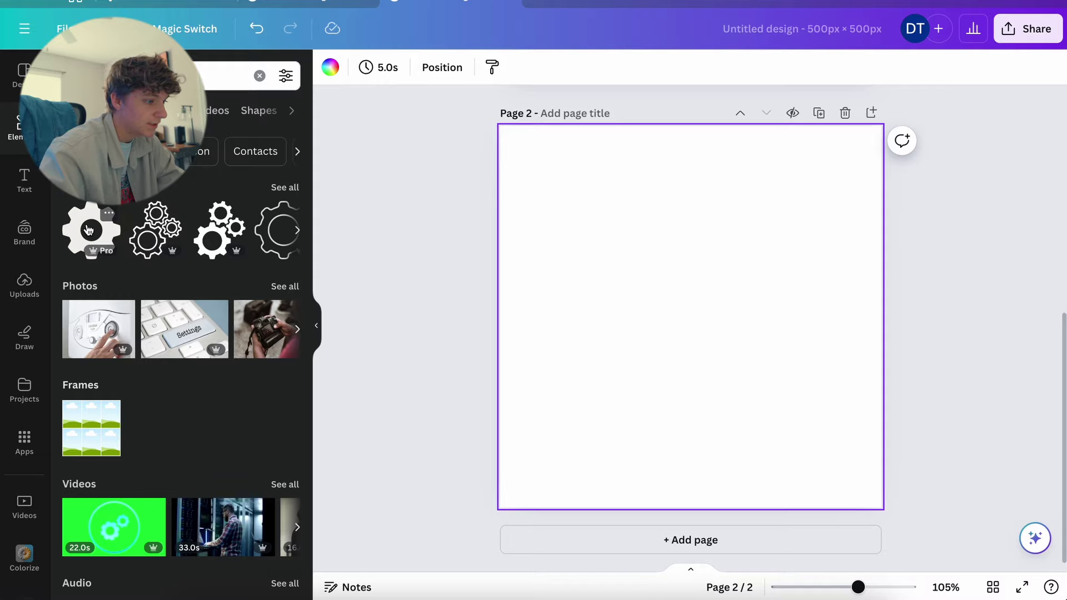
pyautogui.click(88, 230)
pyautogui.moveTo(615, 240); pyautogui.dragTo(487, 145)
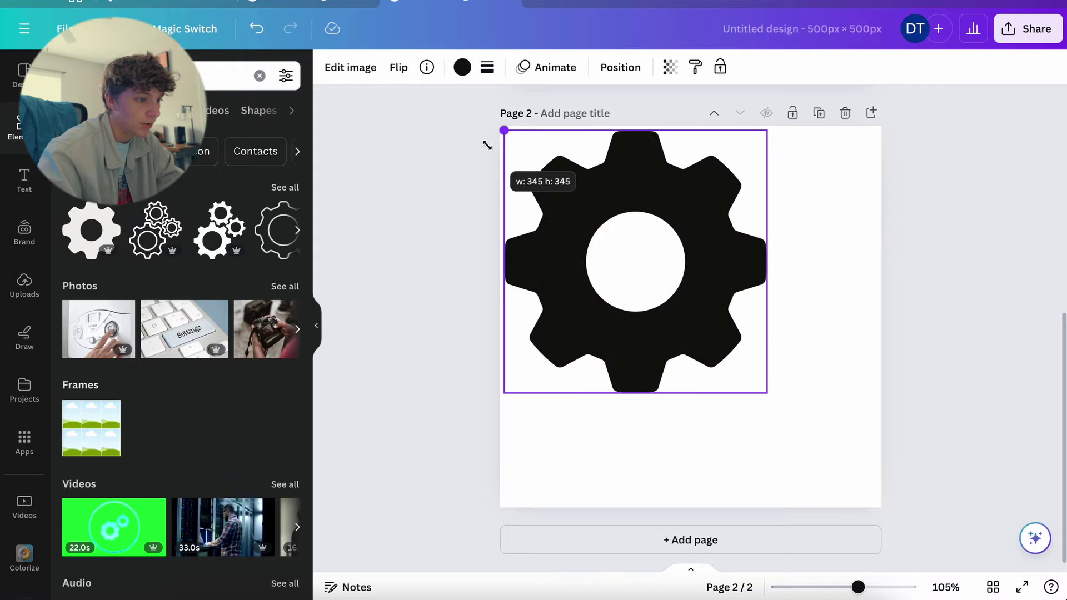
# Download only page 2 as a PNG with a transparent background and no file compression.
pyautogui.click(1028, 28)
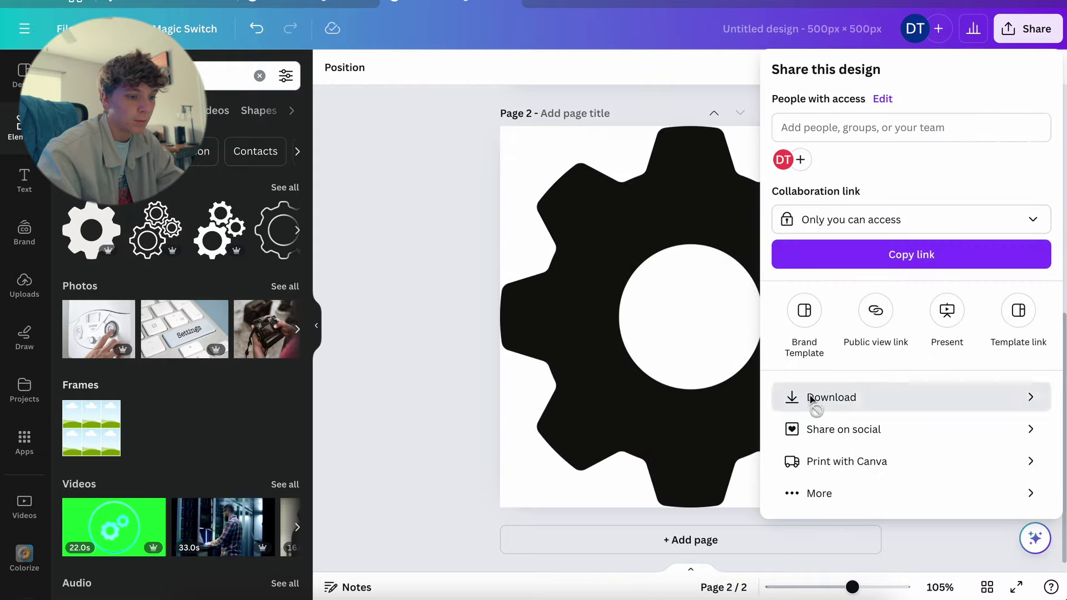
pyautogui.click(810, 399)
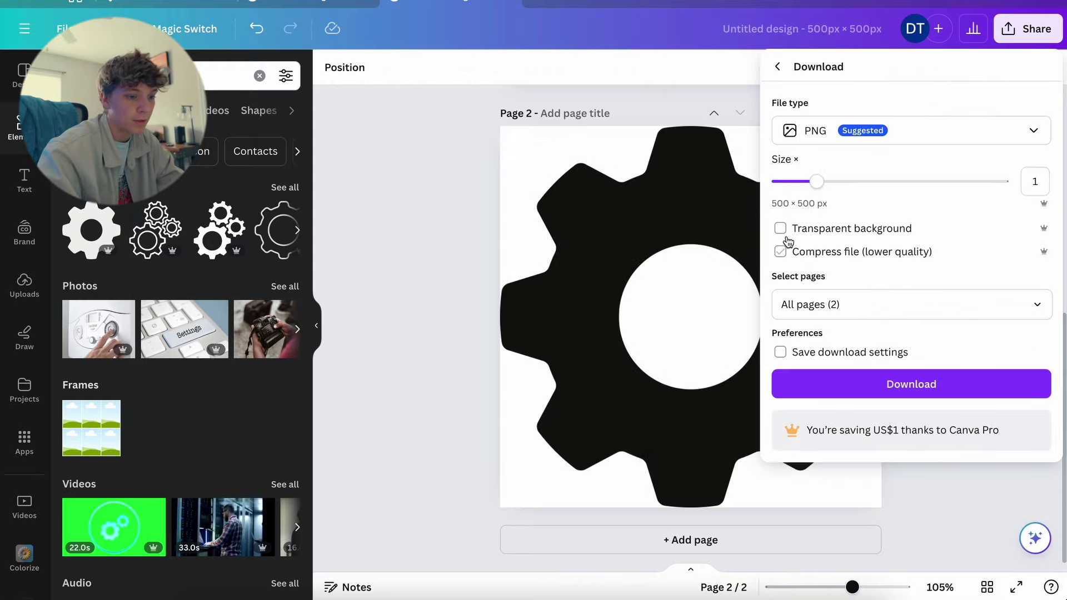
pyautogui.click(870, 315)
pyautogui.click(1038, 346)
pyautogui.click(1038, 428)
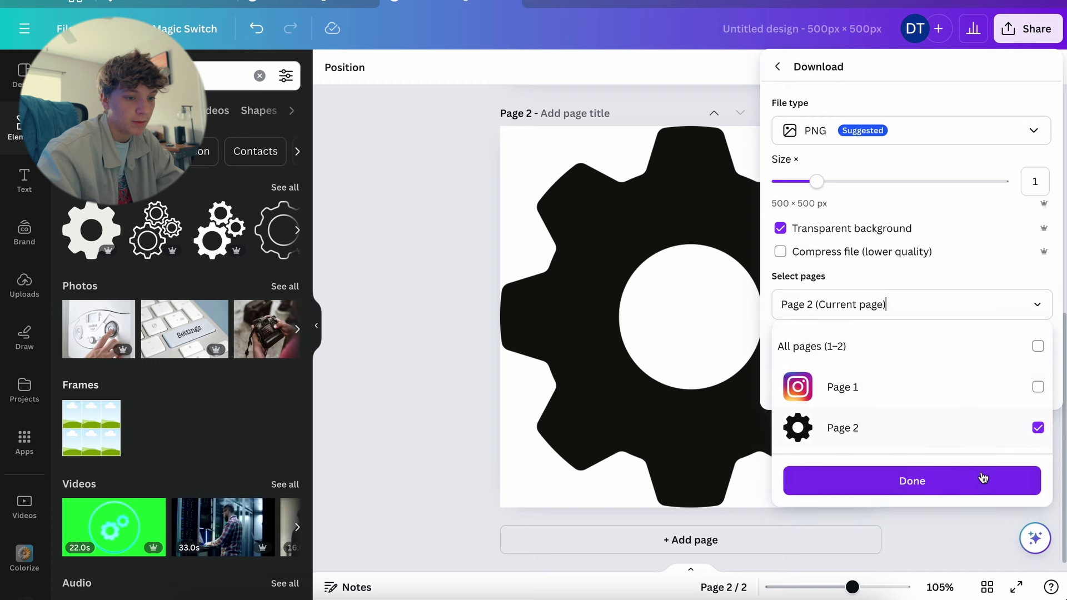
pyautogui.click(977, 477)
pyautogui.click(924, 384)
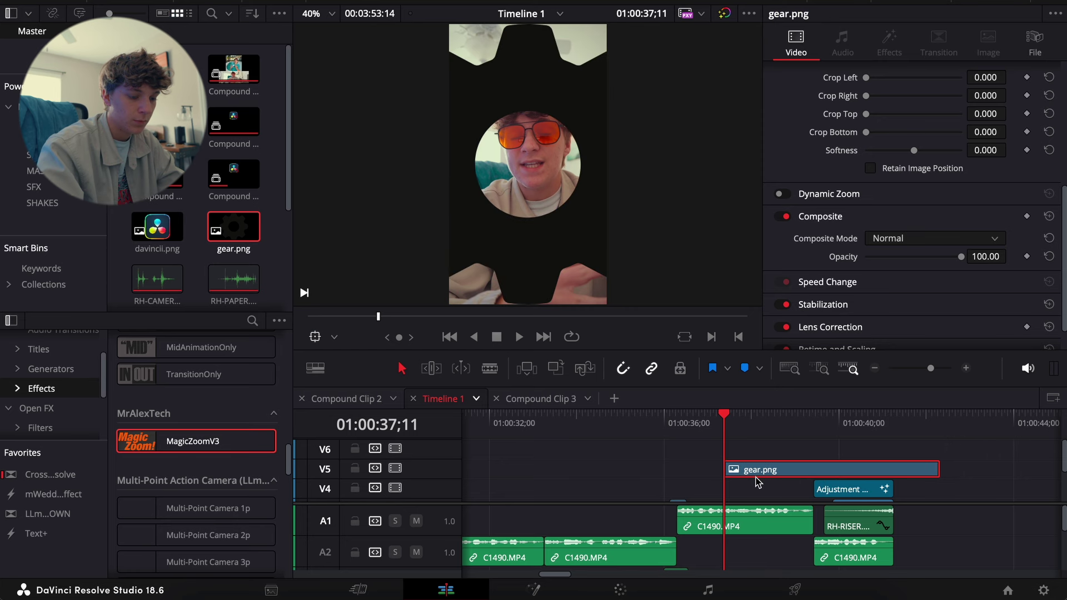
# Shift the gear.png clip slightly earlier on V5 in DaVinci Resolve, split it at 01:00:39;13 and delete the remainder.
pyautogui.moveTo(714, 437); pyautogui.dragTo(690, 432)
pyautogui.press('space')
pyautogui.press('space')
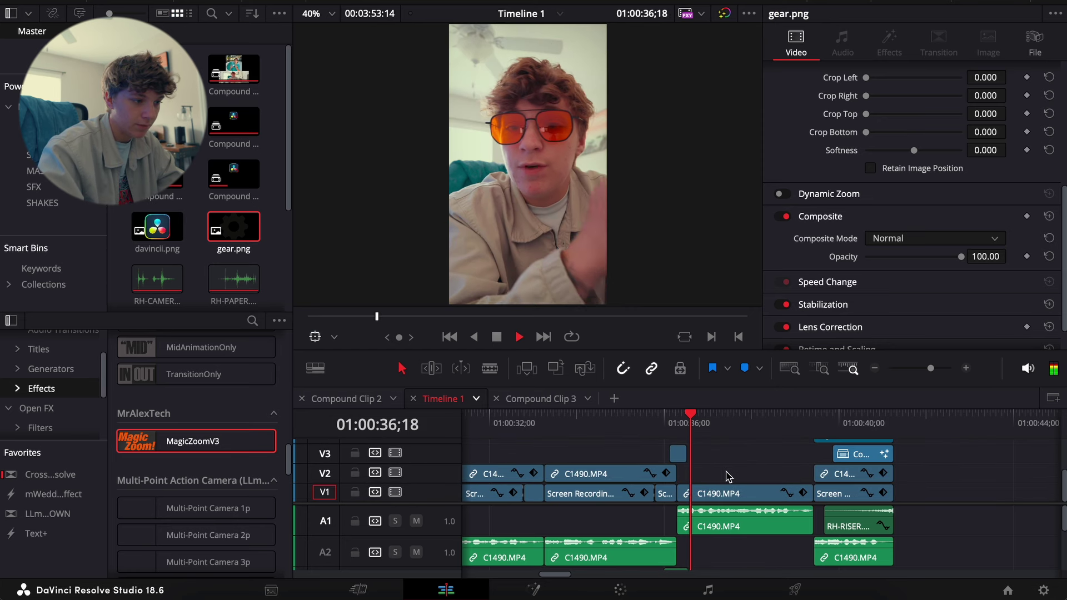
pyautogui.scroll(1, 747, 469)
pyautogui.scroll(1, 750, 467)
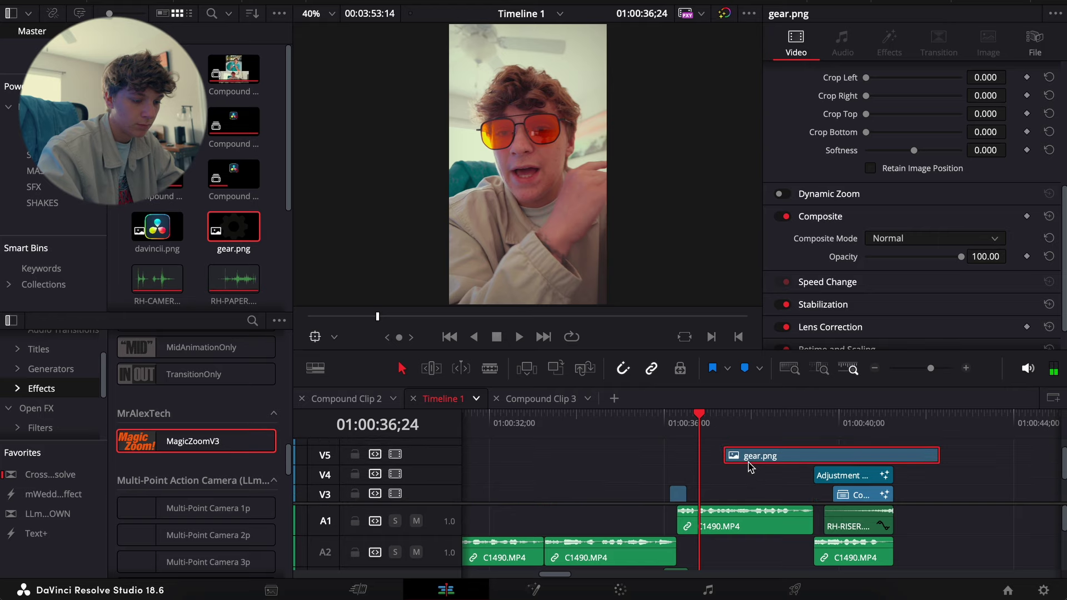
pyautogui.moveTo(749, 462); pyautogui.dragTo(748, 459)
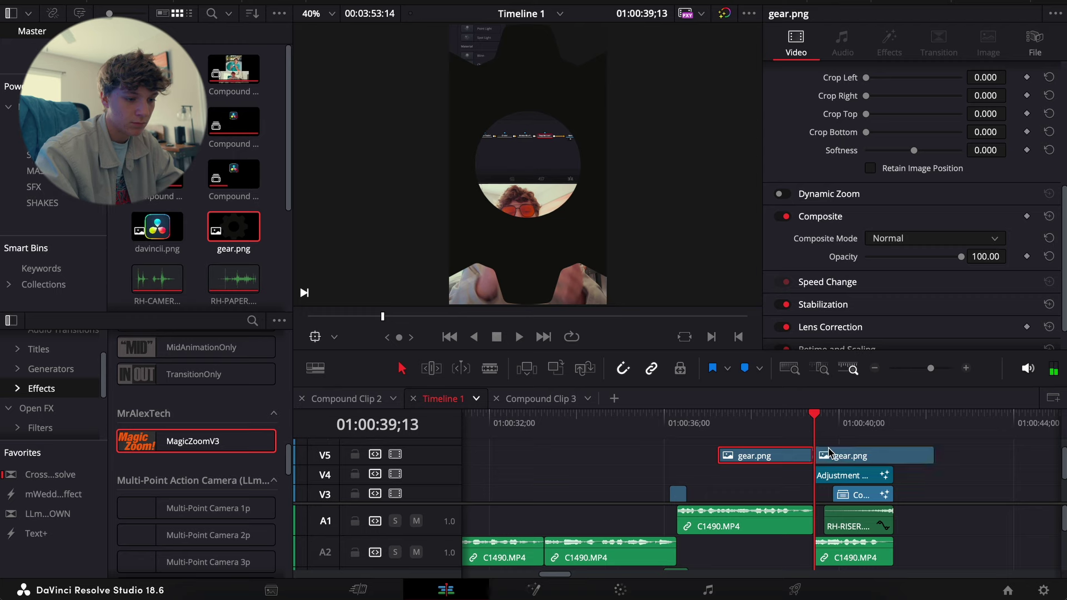
pyautogui.press('Delete')
# Play back the music from the end of the gear.png clip and return to an earlier point in the full-frame section.
pyautogui.scroll(-2, 833, 544)
pyautogui.click(872, 558)
pyautogui.press('space')
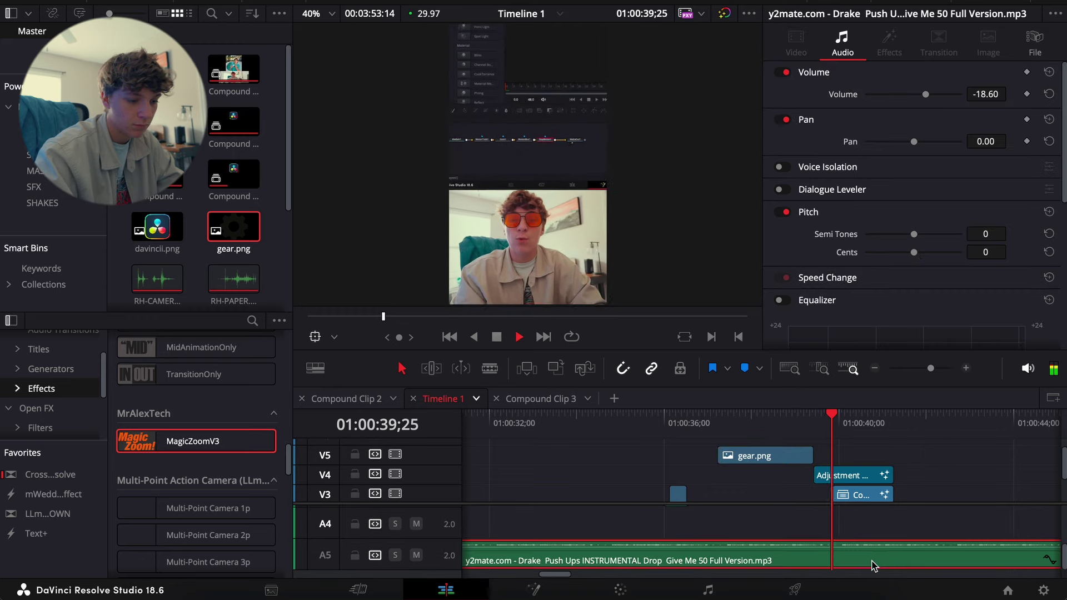
pyautogui.moveTo(816, 427); pyautogui.dragTo(765, 428)
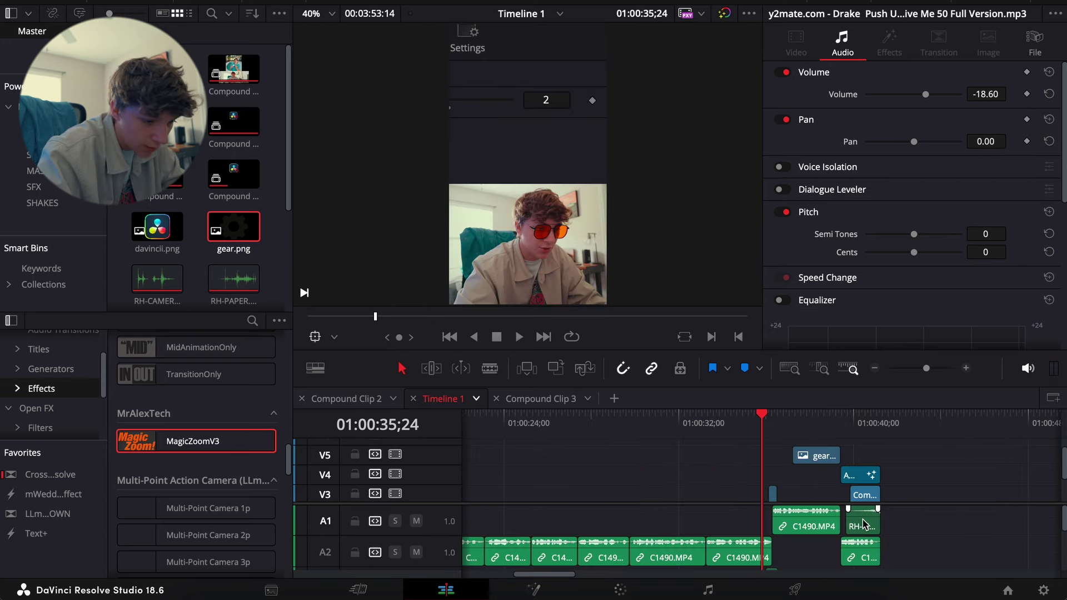
# Move RH-RISER.wav to A2 so it ends where the full-frame clip ends, and play it back.
pyautogui.click(864, 524)
pyautogui.moveTo(864, 524); pyautogui.dragTo(810, 550)
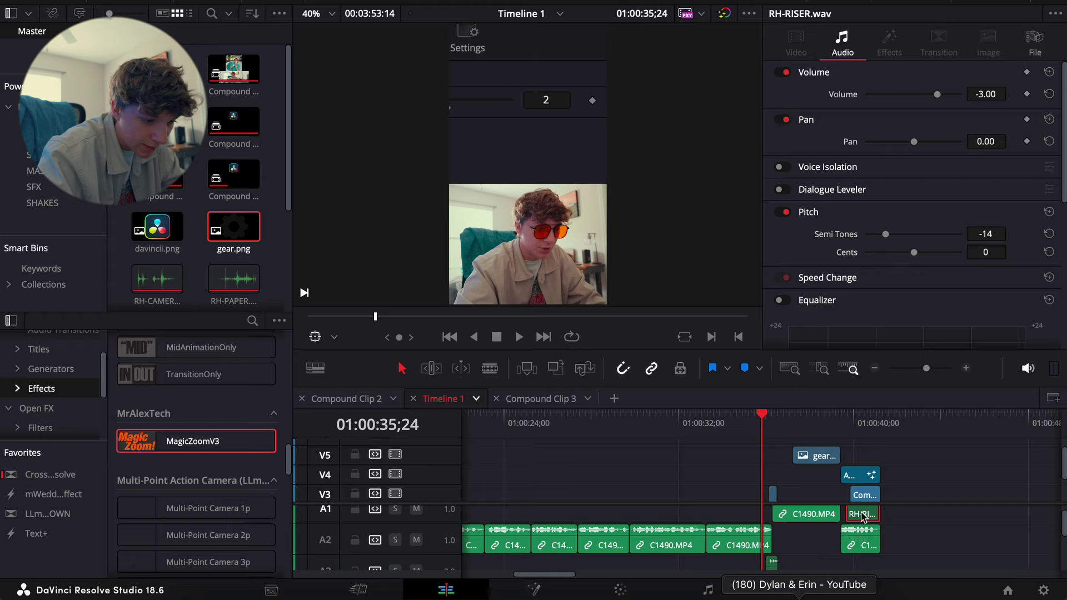
pyautogui.moveTo(863, 516); pyautogui.dragTo(824, 540)
pyautogui.click(821, 417)
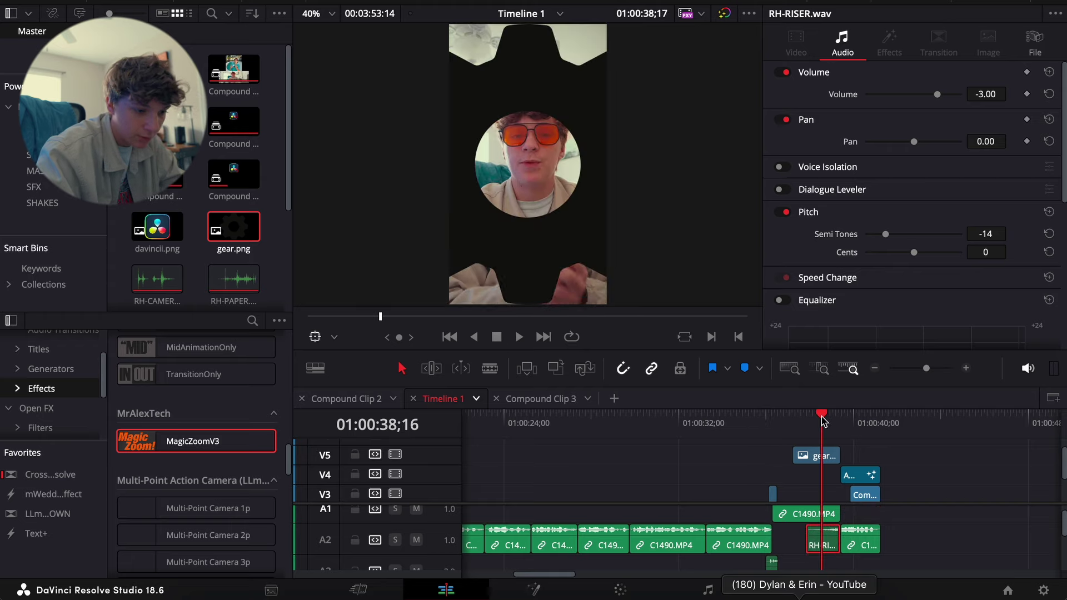
pyautogui.press('space')
# Move the group of closing clips later on the timeline, leaving a gap after 01:00:39;15.
pyautogui.click(921, 530)
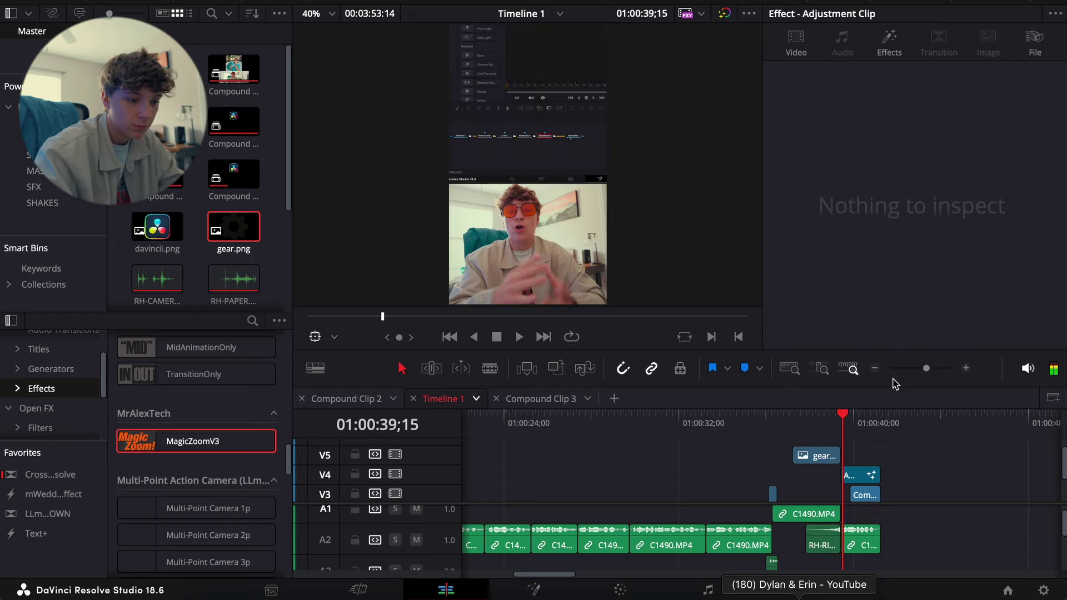
pyautogui.scroll(-2, 857, 458)
pyautogui.click(867, 536)
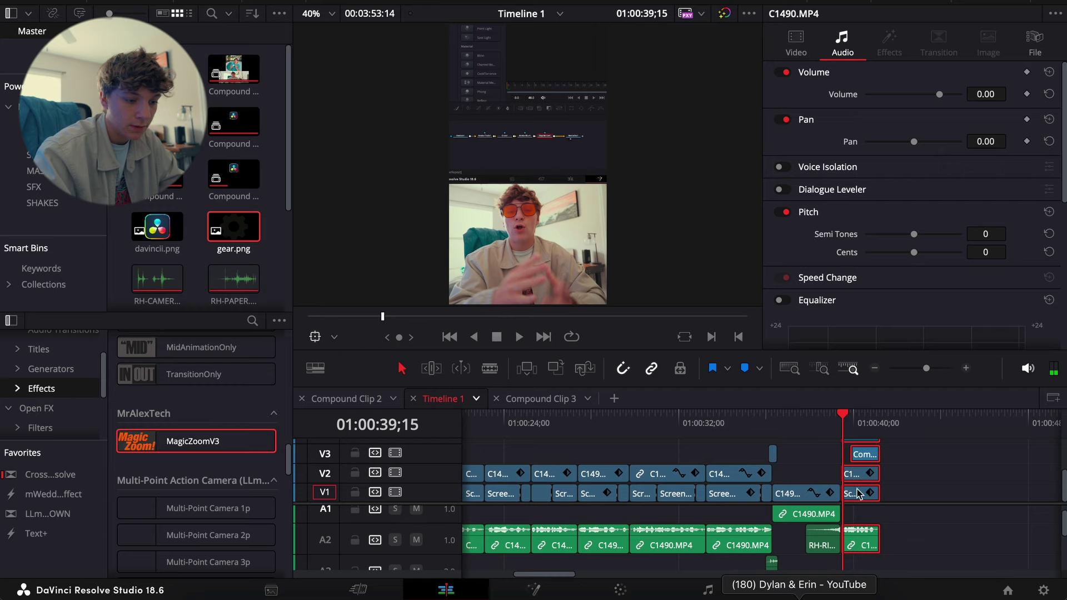
pyautogui.moveTo(859, 494); pyautogui.dragTo(952, 493)
# Split the music on A5 at 01:00:39;15 and bring a later part of the song up to the cut.
pyautogui.scroll(-2, 900, 519)
pyautogui.click(891, 558)
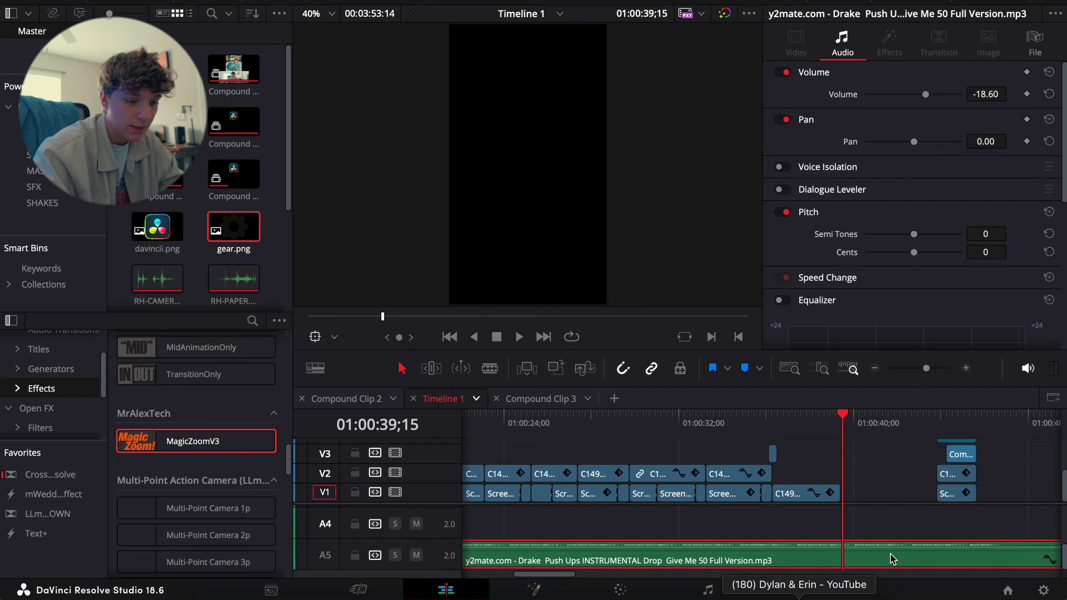
pyautogui.hotkey('ctrl', 'b')
pyautogui.moveTo(890, 558); pyautogui.dragTo(781, 557)
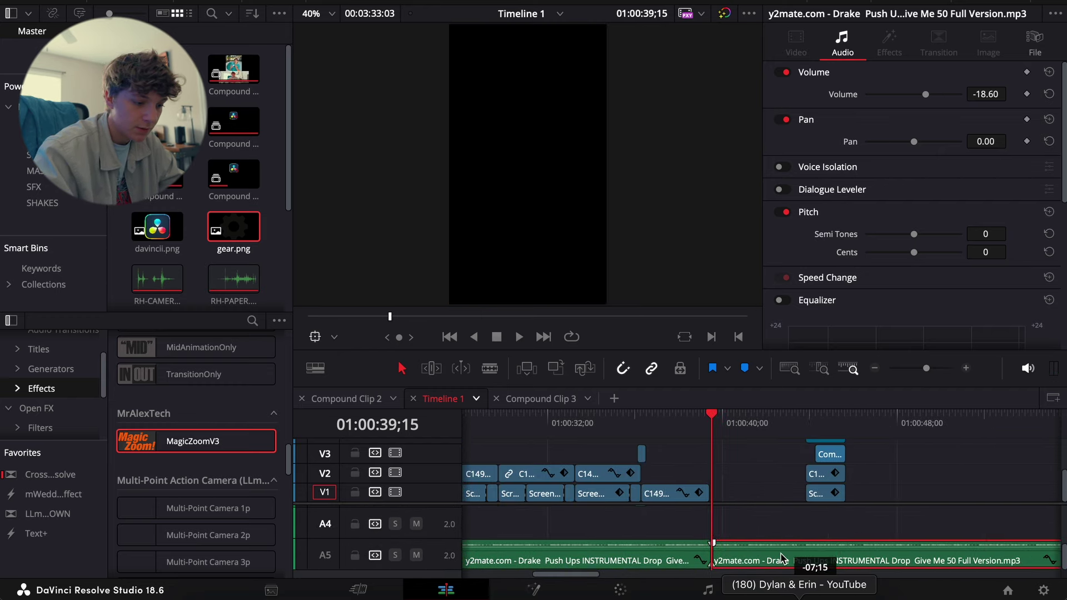
# Set the volume of the music section after the A5 cut to 0.00 and play it back up to 01:00:43;02.
pyautogui.click(990, 93)
pyautogui.write('0')
pyautogui.press('Return')
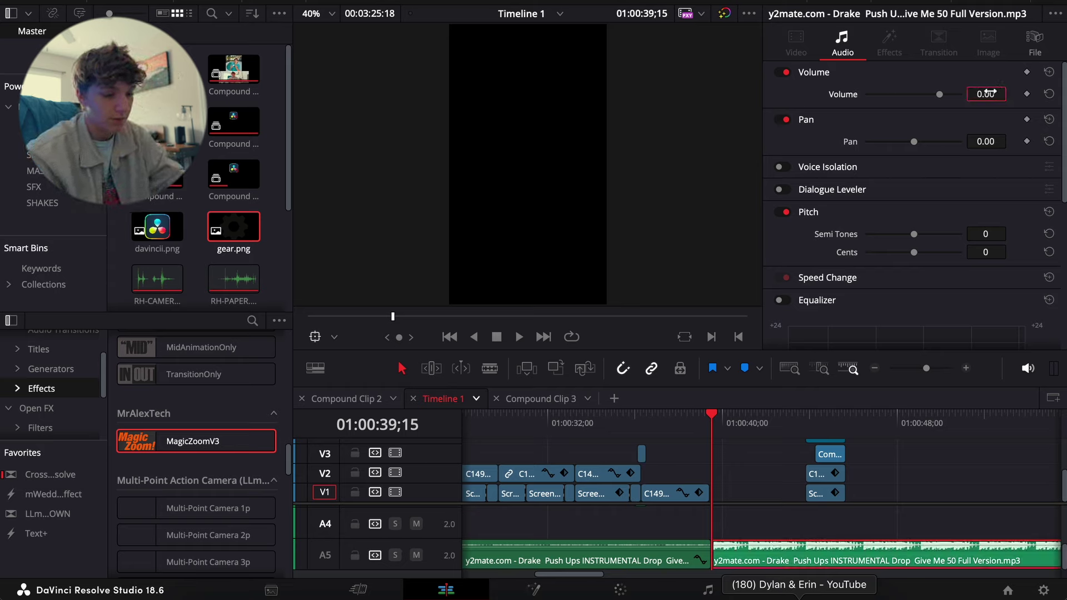
pyautogui.press('/')
pyautogui.click(746, 503)
pyautogui.scroll(3, 752, 528)
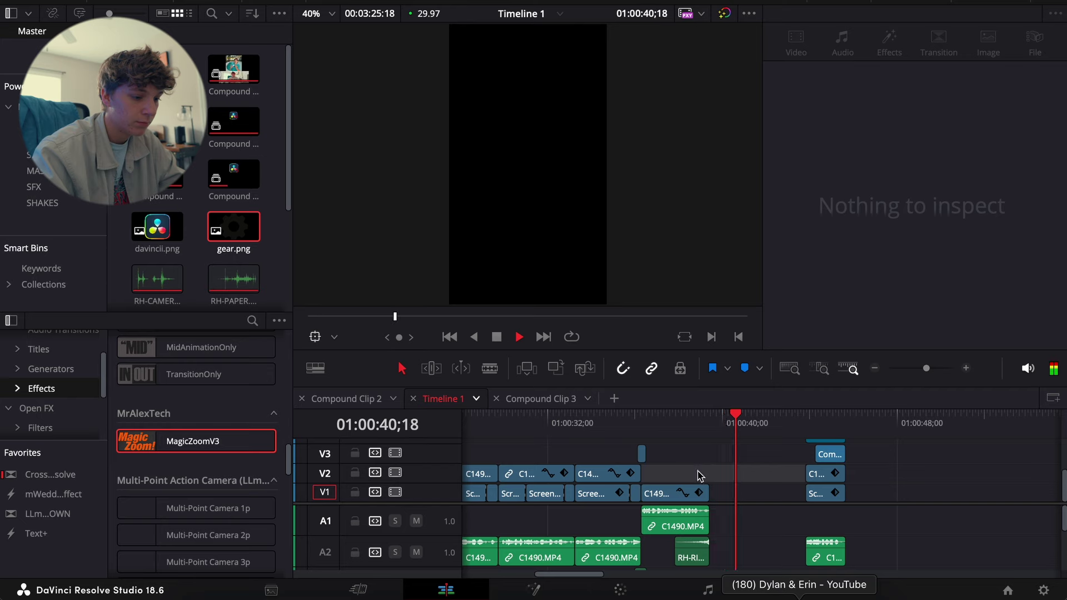
pyautogui.press('space')
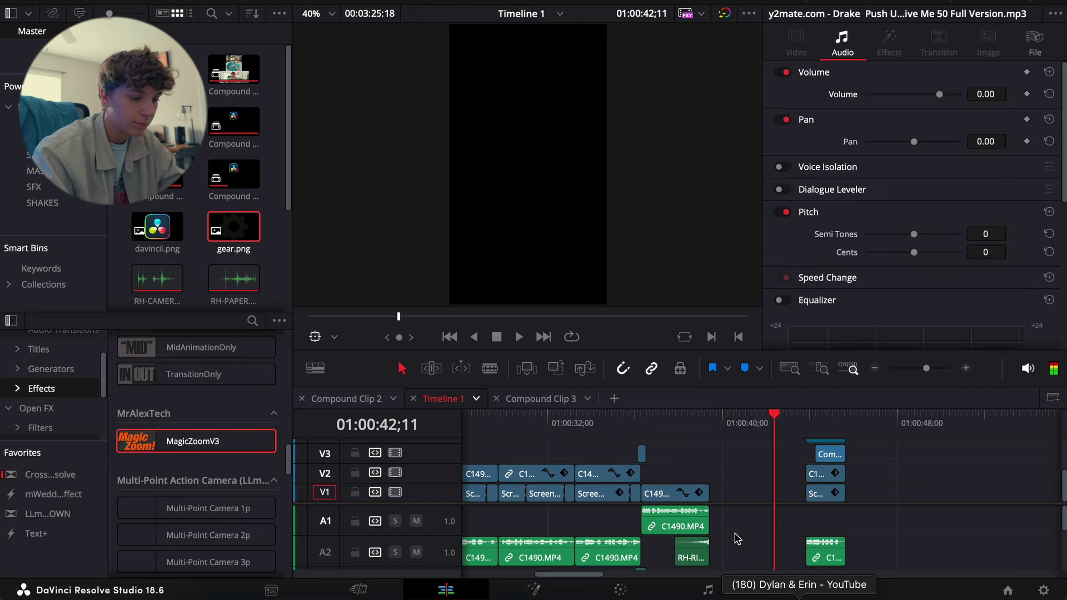
pyautogui.scroll(-3, 739, 541)
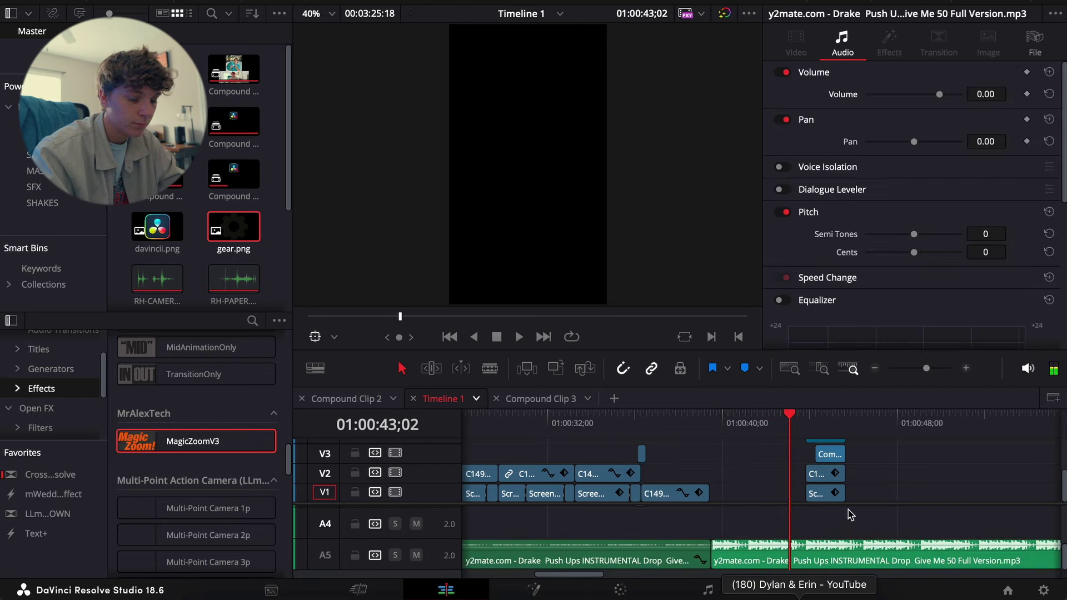
# Move the closing clips to start at 01:00:43;02 and split the A5 music at that point.
pyautogui.moveTo(814, 460)
pyautogui.mouseDown()
pyautogui.moveTo(810, 449)
pyautogui.moveTo(806, 459)
pyautogui.mouseUp()
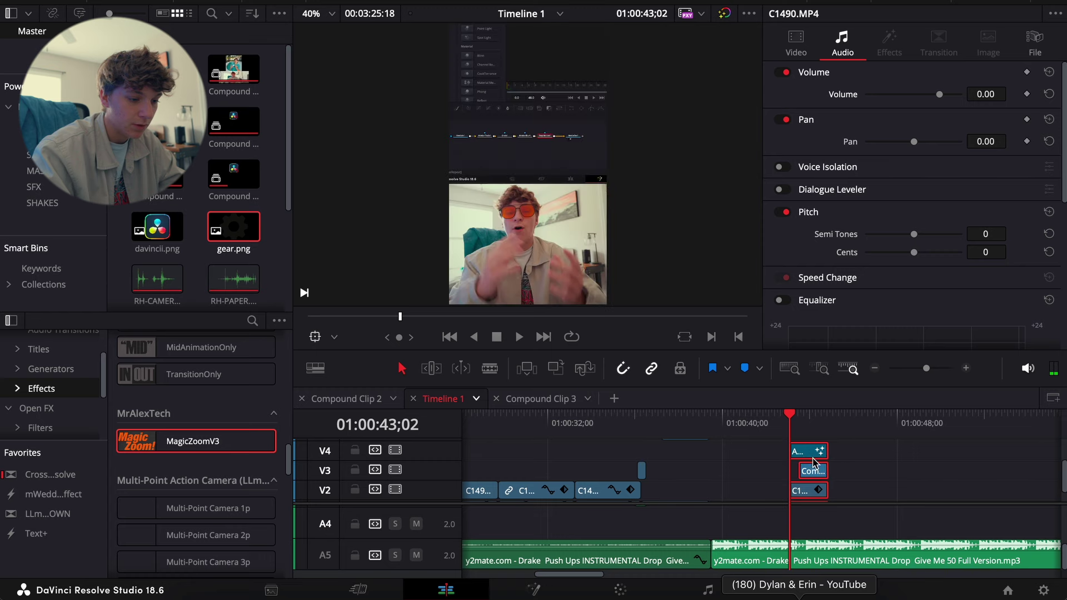
pyautogui.scroll(-1, 816, 472)
pyautogui.click(834, 522)
pyautogui.press('super+b')
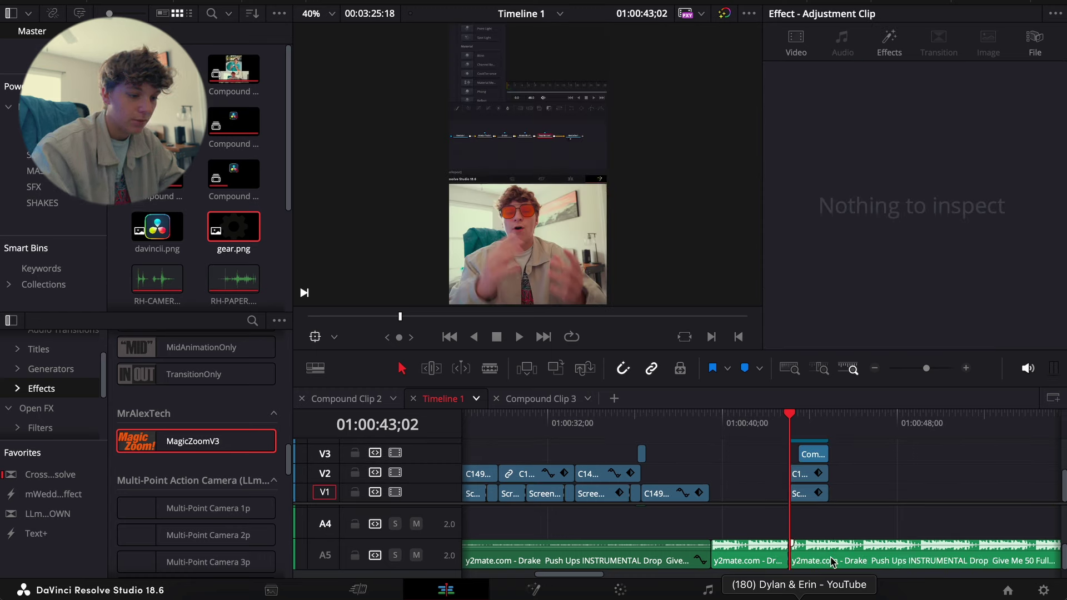
# Move the last music section down to A6, split it at 01:00:44;27 where the closing clips end, and delete the rest.
pyautogui.moveTo(831, 562)
pyautogui.mouseDown()
pyautogui.moveTo(833, 575)
pyautogui.moveTo(829, 547)
pyautogui.mouseUp()
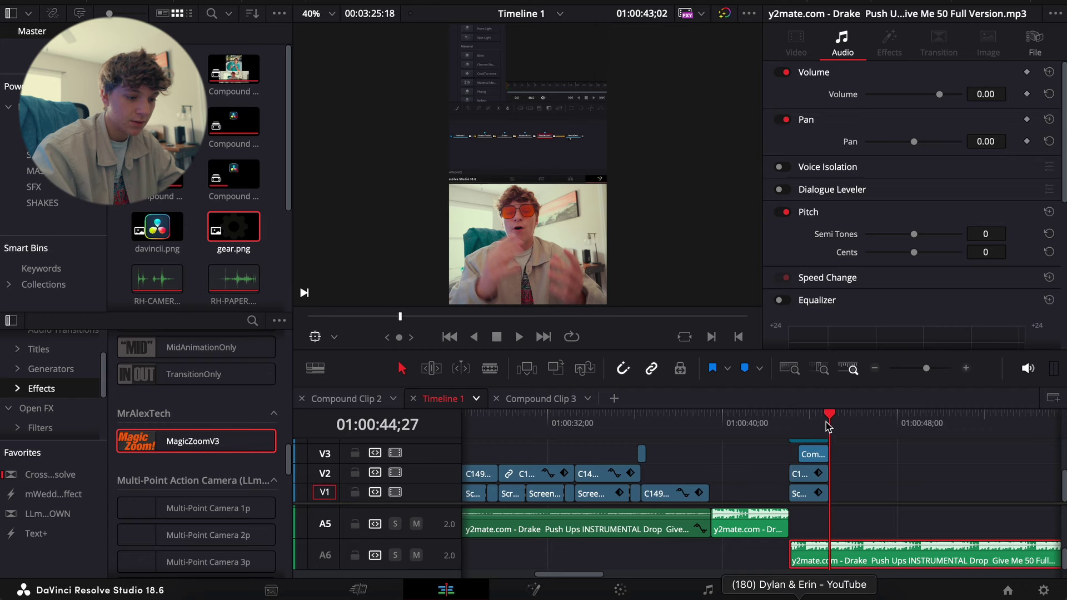
pyautogui.press('super+b')
pyautogui.click(845, 550)
pyautogui.press('Delete')
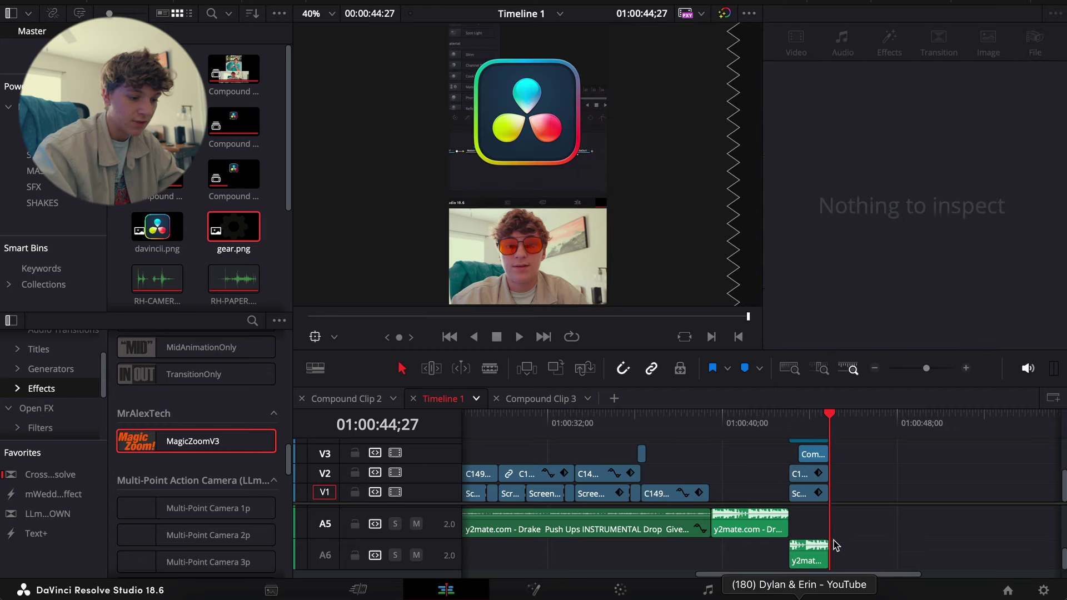
# Apply a high-cut on the Audio 6 track equalizer with Band 6 at 399, and set the A6 music clip's volume to -5.80.
pyautogui.click(807, 557)
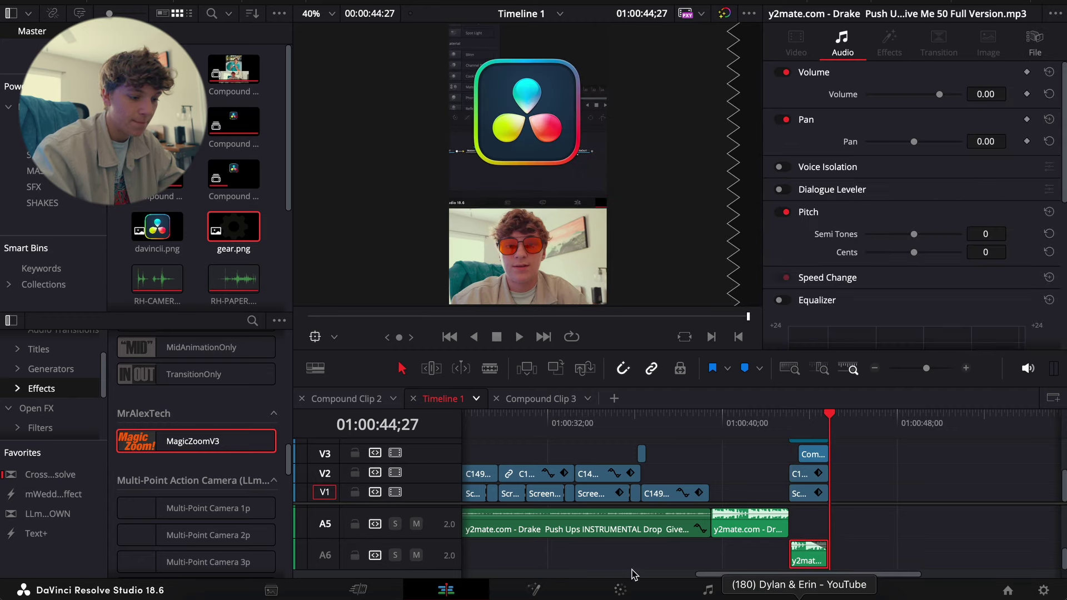
pyautogui.click(700, 591)
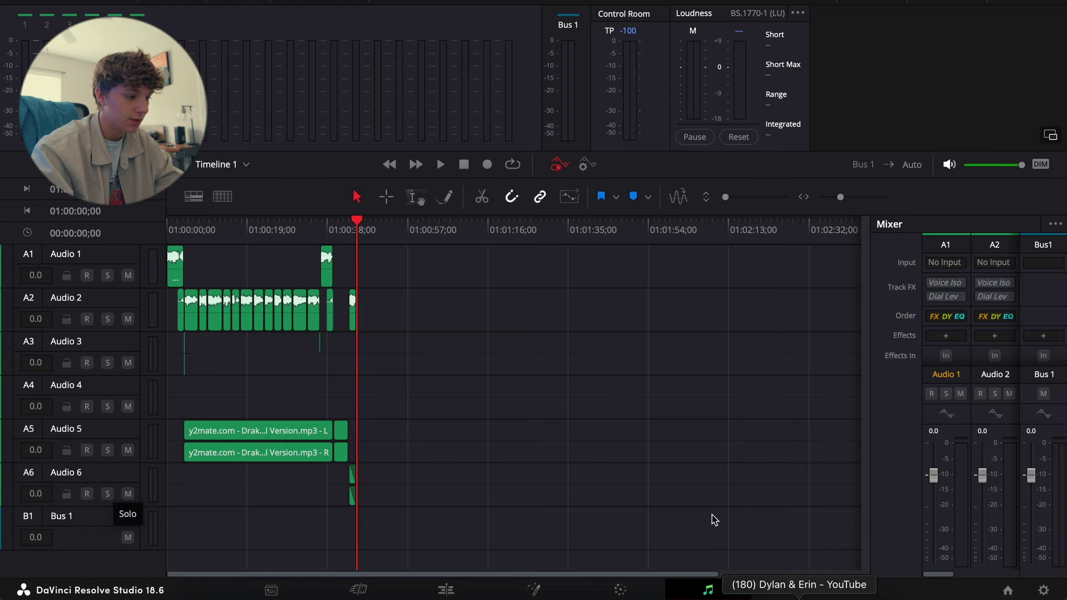
pyautogui.hscroll(5, 978, 303)
pyautogui.scroll(-5, 984, 297)
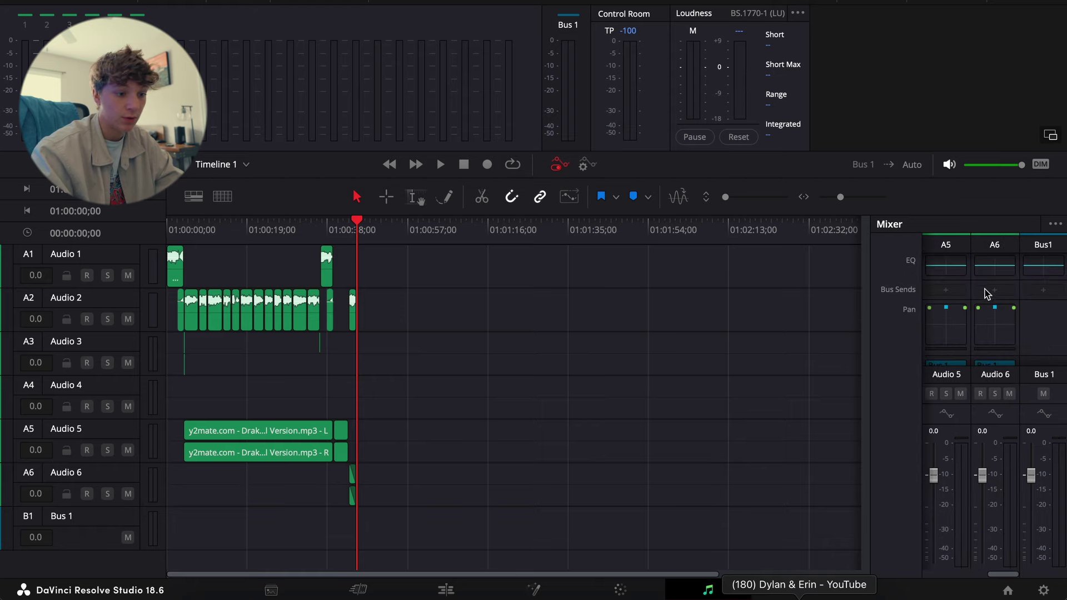
pyautogui.doubleClick(994, 266)
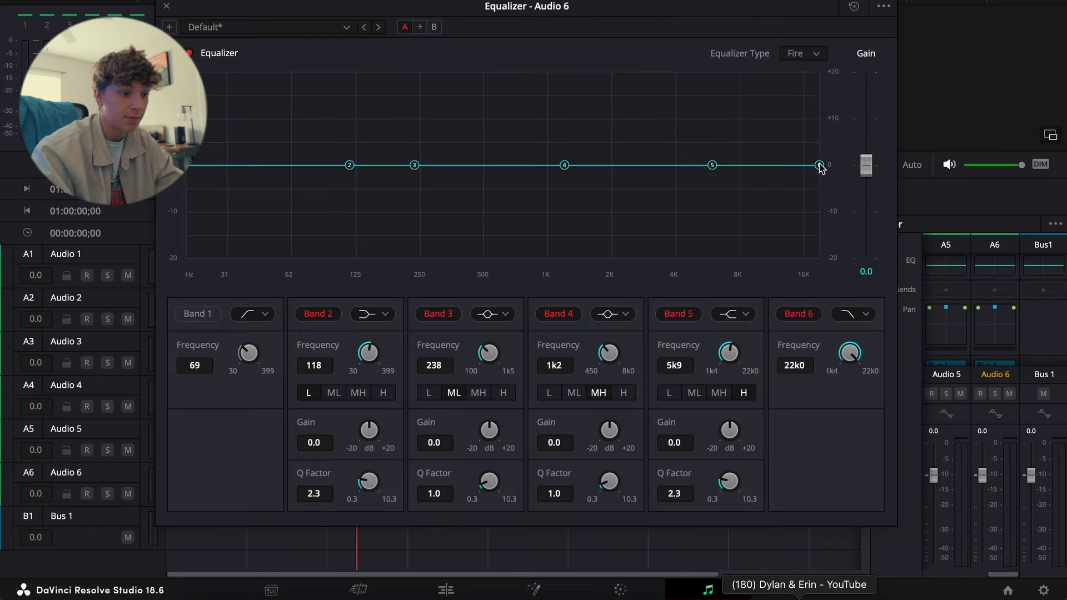
pyautogui.moveTo(819, 165); pyautogui.dragTo(466, 225)
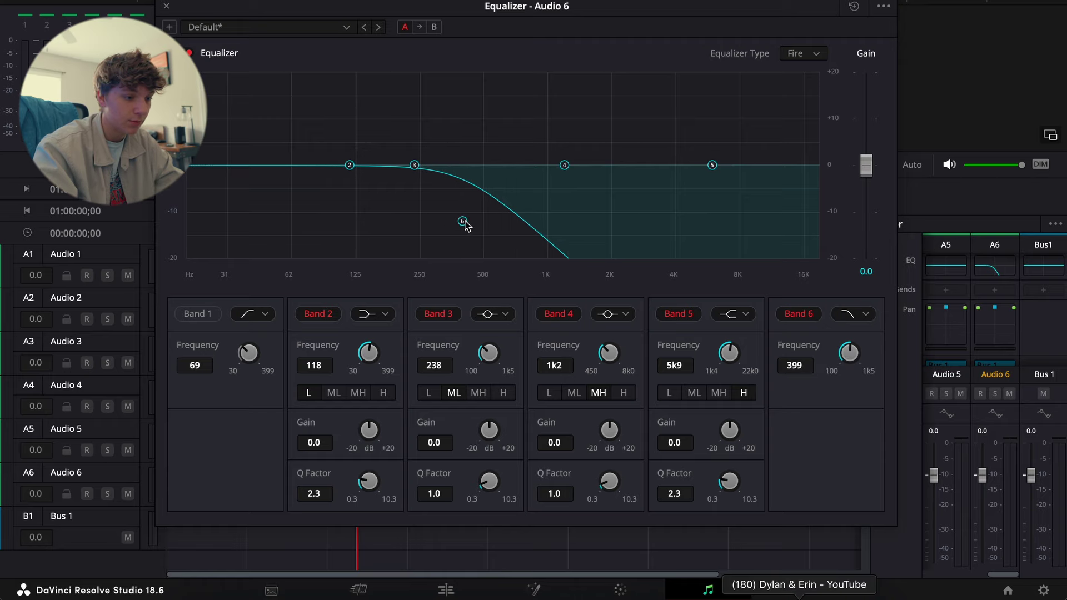
pyautogui.click(166, 6)
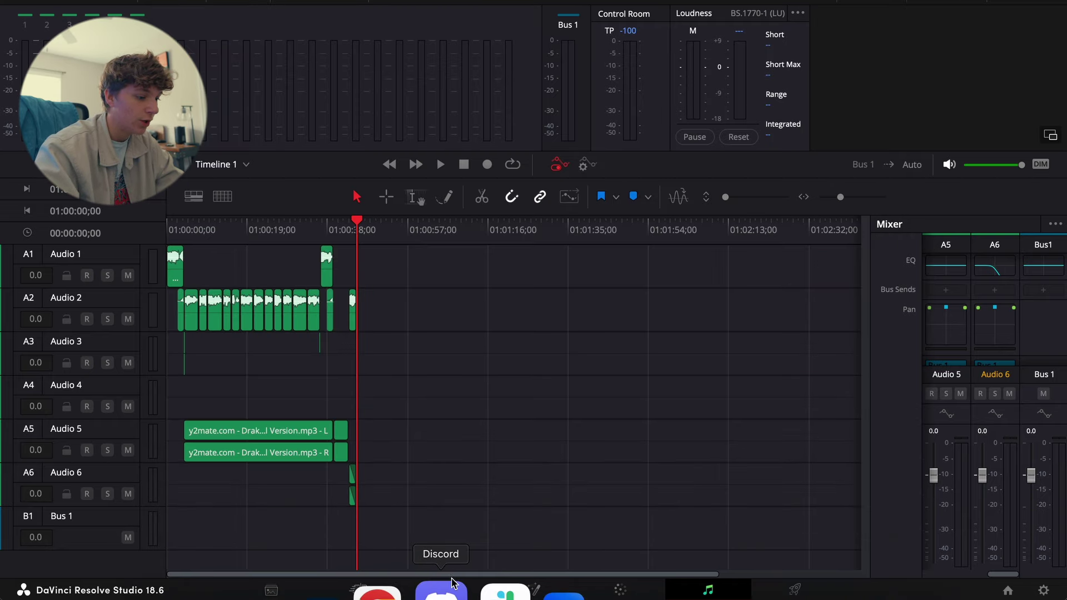
pyautogui.click(446, 589)
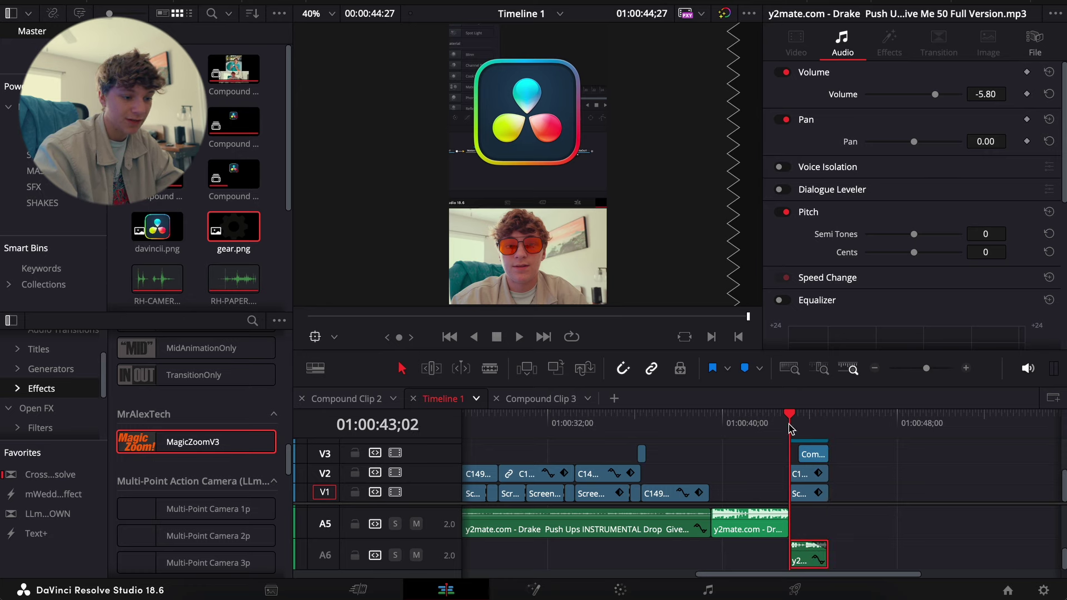
# Add Cross Fade 0 dB transitions to the end of the A5 music and the start of the A6 music, and play across the join.
pyautogui.click(965, 368)
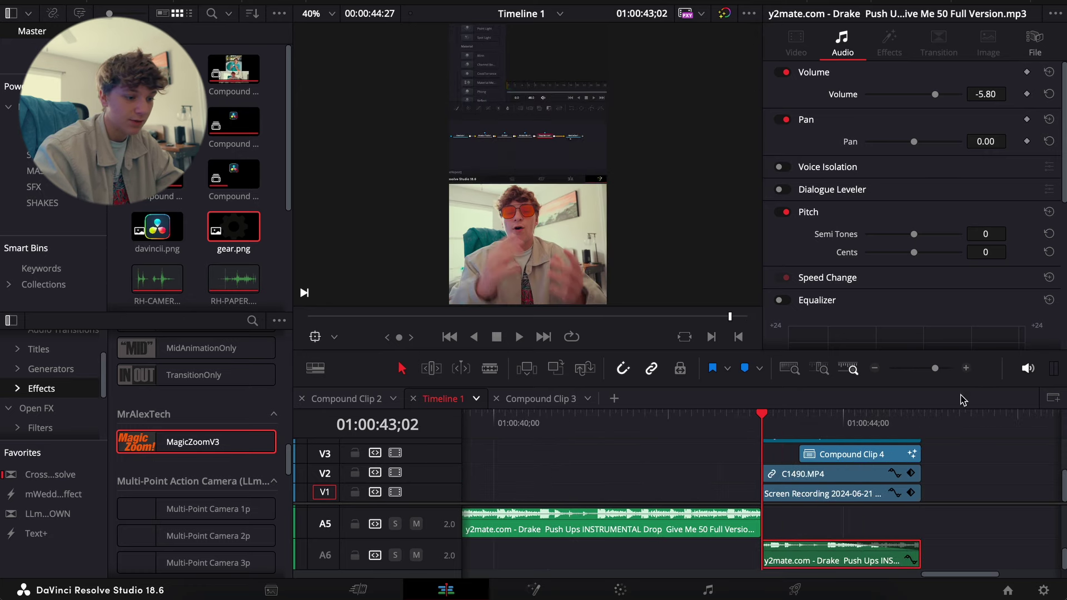
pyautogui.scroll(2, 48, 375)
pyautogui.click(58, 360)
pyautogui.moveTo(194, 424); pyautogui.dragTo(764, 547)
pyautogui.moveTo(578, 518); pyautogui.dragTo(740, 546)
pyautogui.click(804, 542)
pyautogui.scroll(-1, 722, 544)
pyautogui.click(709, 426)
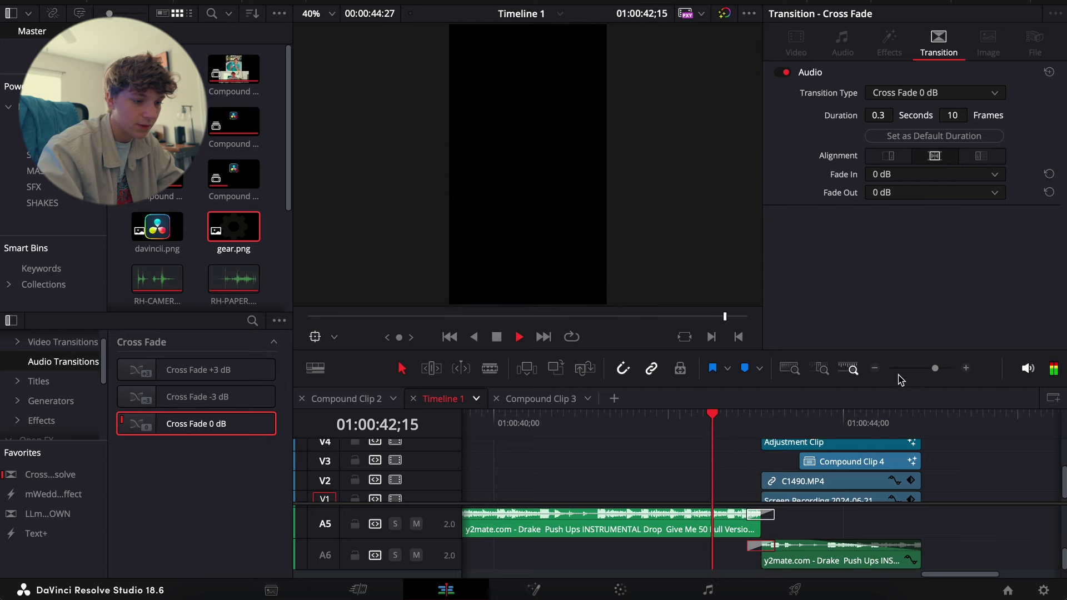
# Play back the closing section from 01:00:43;14 and the passage from 01:00:33;08 into the riser section.
pyautogui.click(874, 368)
pyautogui.press('space')
pyautogui.scroll(3, 829, 537)
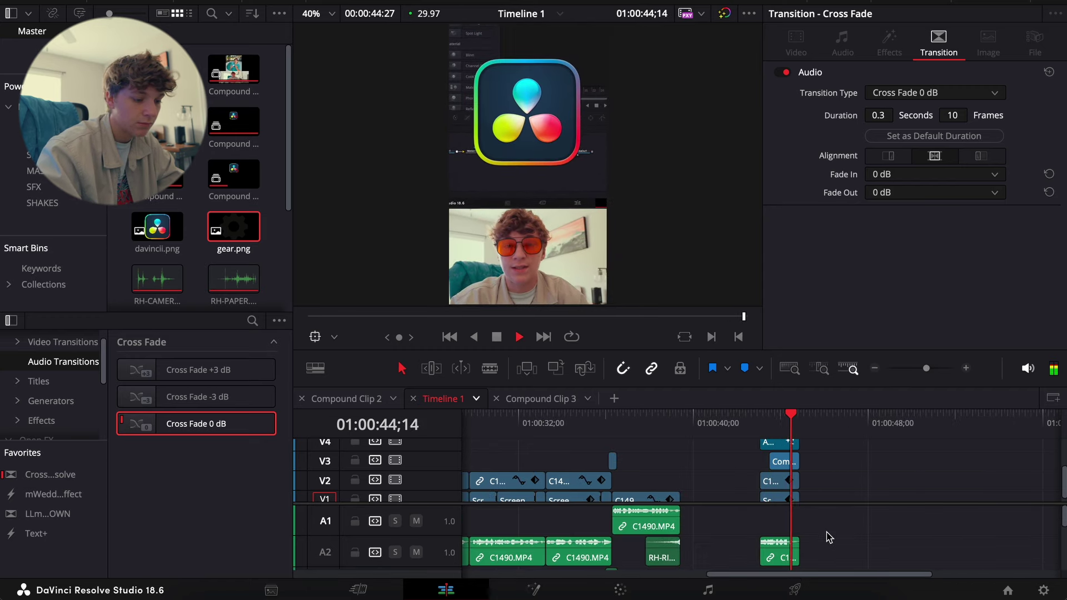
pyautogui.click(752, 429)
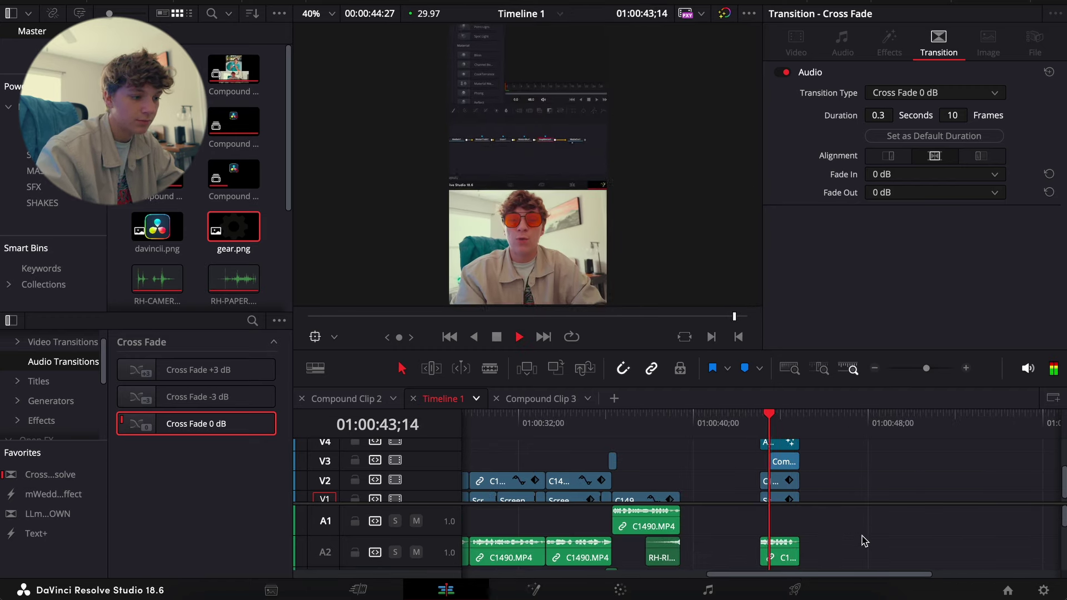
pyautogui.press('space')
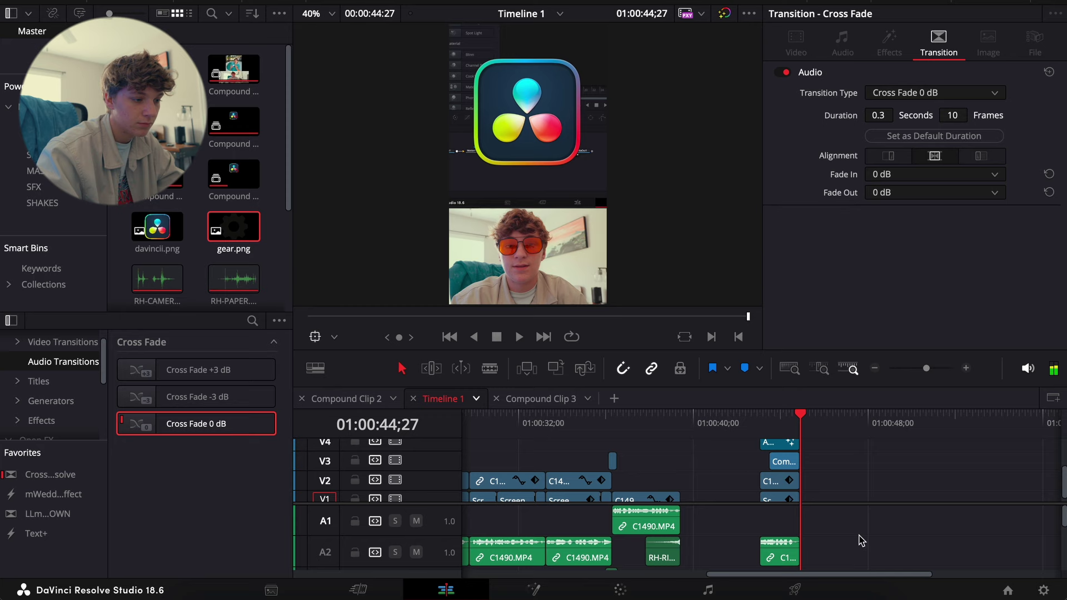
pyautogui.click(875, 368)
pyautogui.scroll(-1, 774, 469)
pyautogui.click(701, 427)
pyautogui.click(655, 428)
pyautogui.press('space')
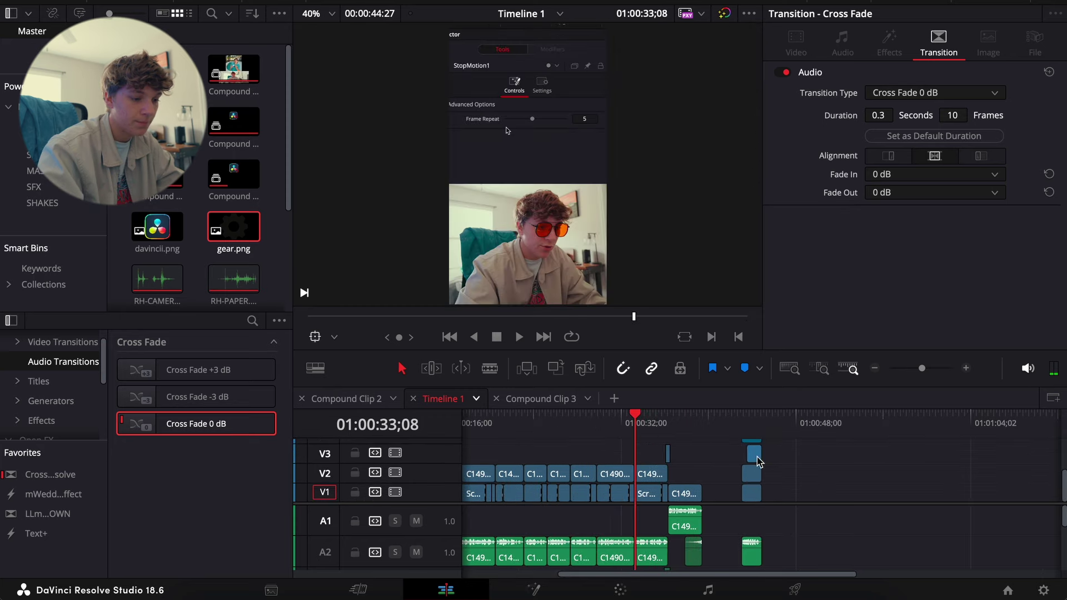
pyautogui.hotkey('ctrl', '=')
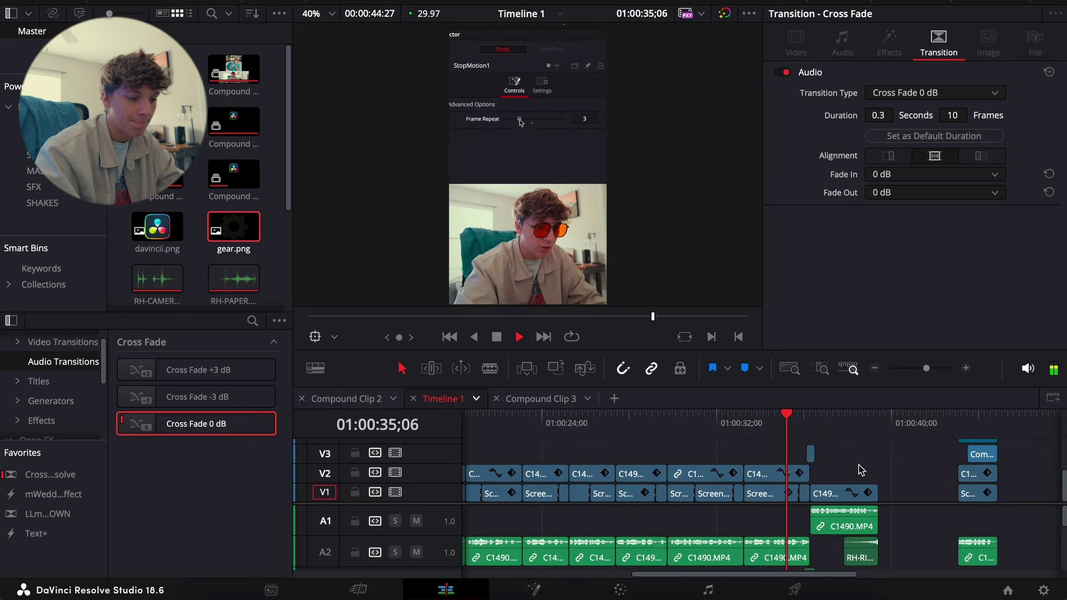
pyautogui.press('XF86AudioRaiseVolume')
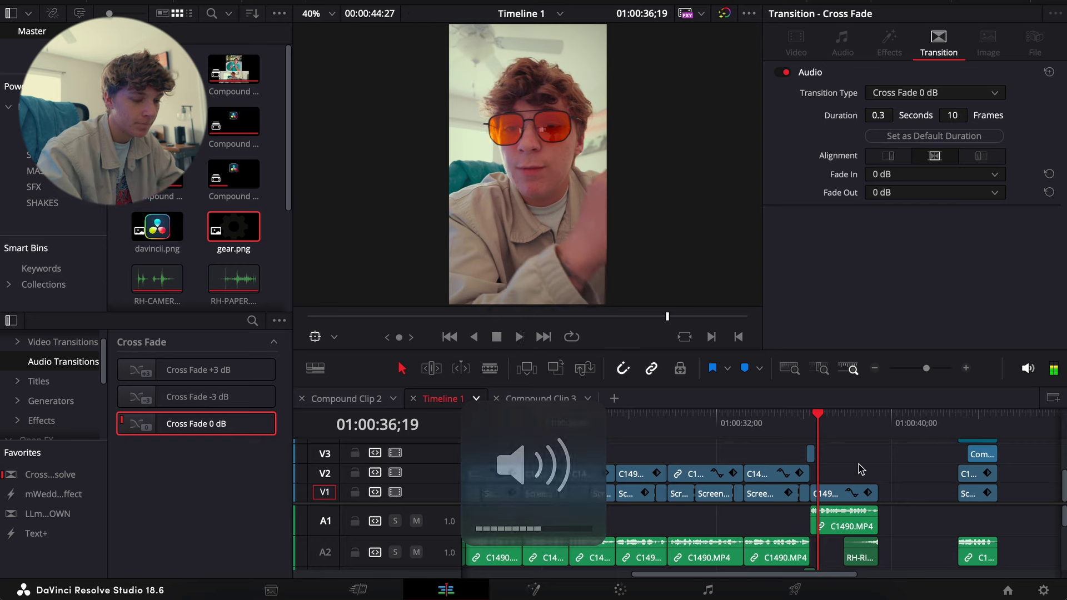
pyautogui.press('space')
# Scale down the gear.png graphic on V5 and reposition it beside the speaker's hands.
pyautogui.click(832, 496)
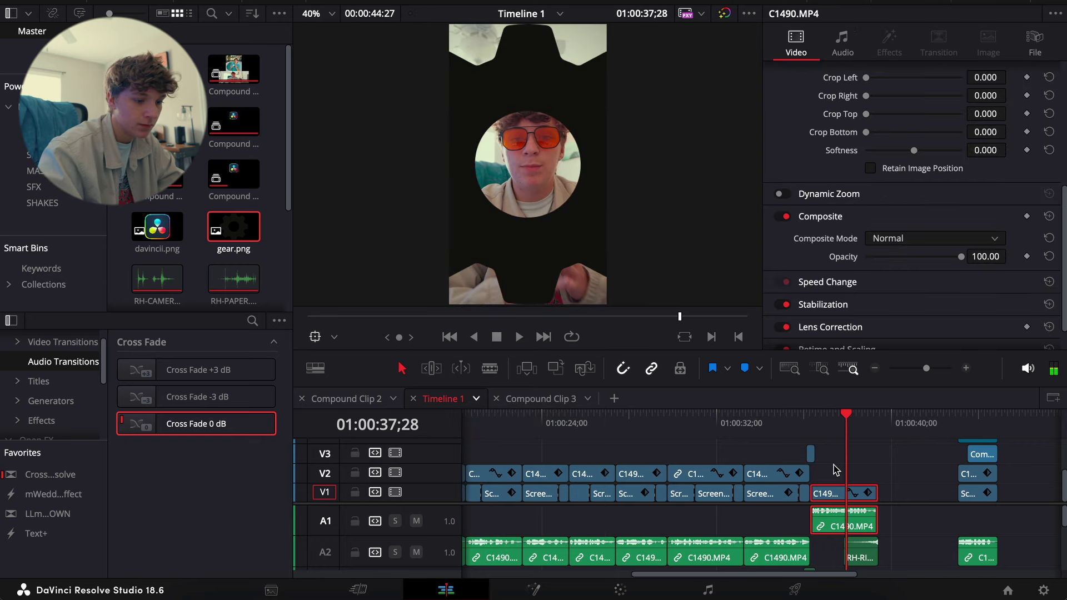
pyautogui.scroll(3, 845, 477)
pyautogui.scroll(5, 916, 173)
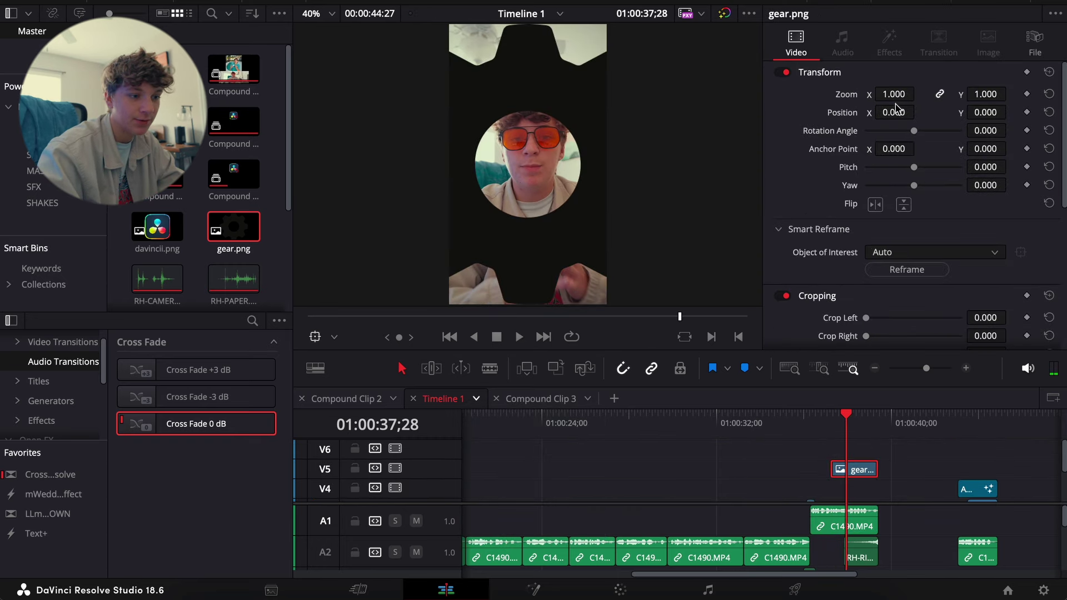
pyautogui.moveTo(893, 94); pyautogui.dragTo(853, 94)
pyautogui.moveTo(920, 94); pyautogui.dragTo(1011, 111)
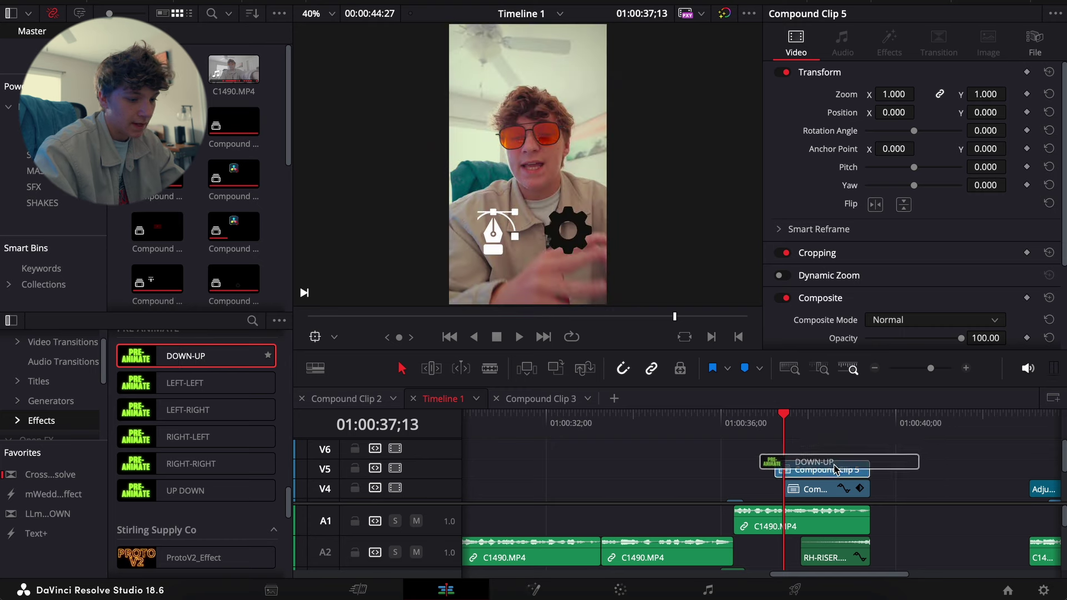
# Apply the DOWN-UP pre-animate effect to the gear compound clip on V5 and play its entrance.
pyautogui.moveTo(232, 355); pyautogui.dragTo(811, 470)
pyautogui.moveTo(784, 416); pyautogui.dragTo(763, 414)
pyautogui.press('space')
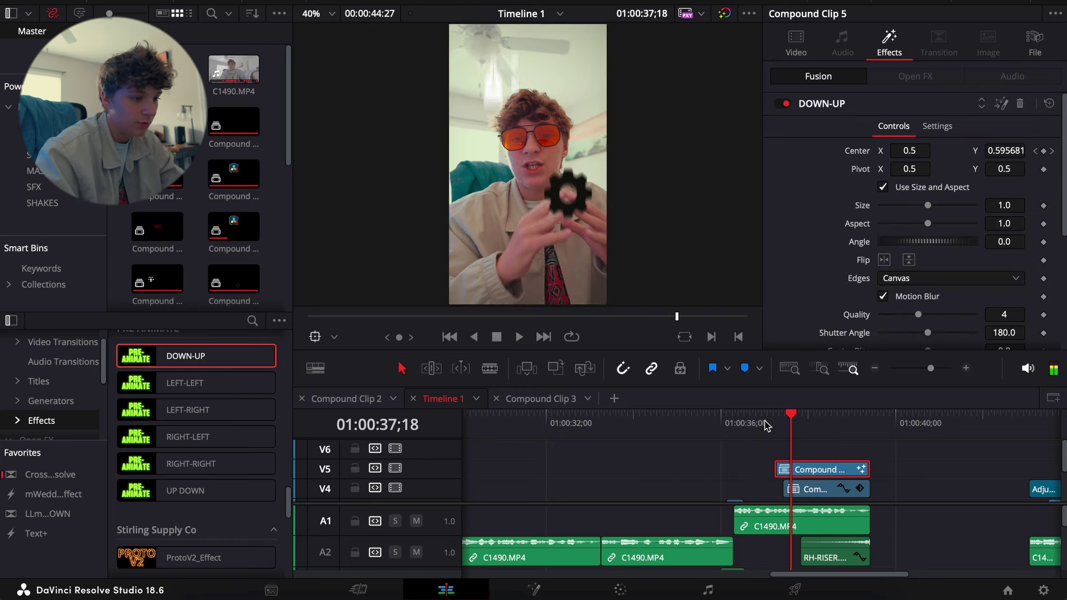
# Combine the gear clip on V5 and the pen-tool clip on V4 into one new compound clip.
pyautogui.rightClick(824, 489)
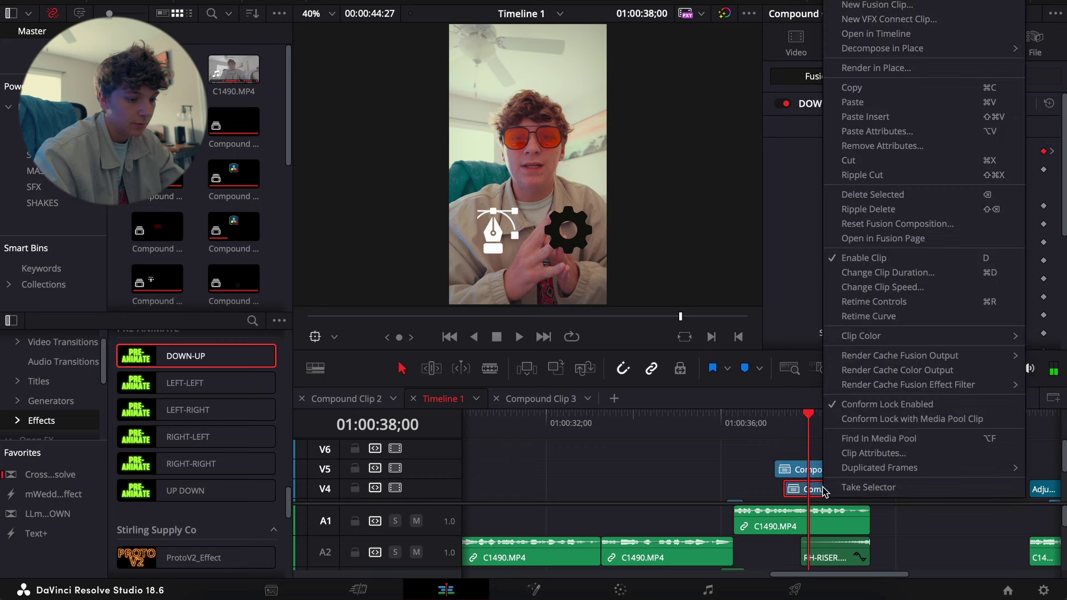
pyautogui.click(773, 445)
pyautogui.moveTo(773, 445); pyautogui.dragTo(819, 488)
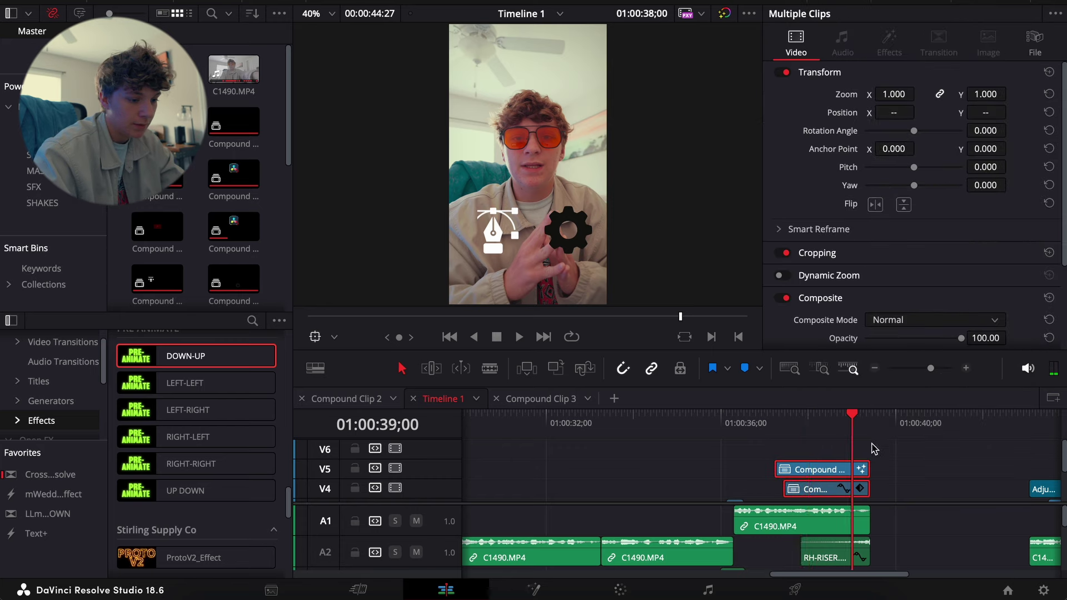
pyautogui.click(874, 449)
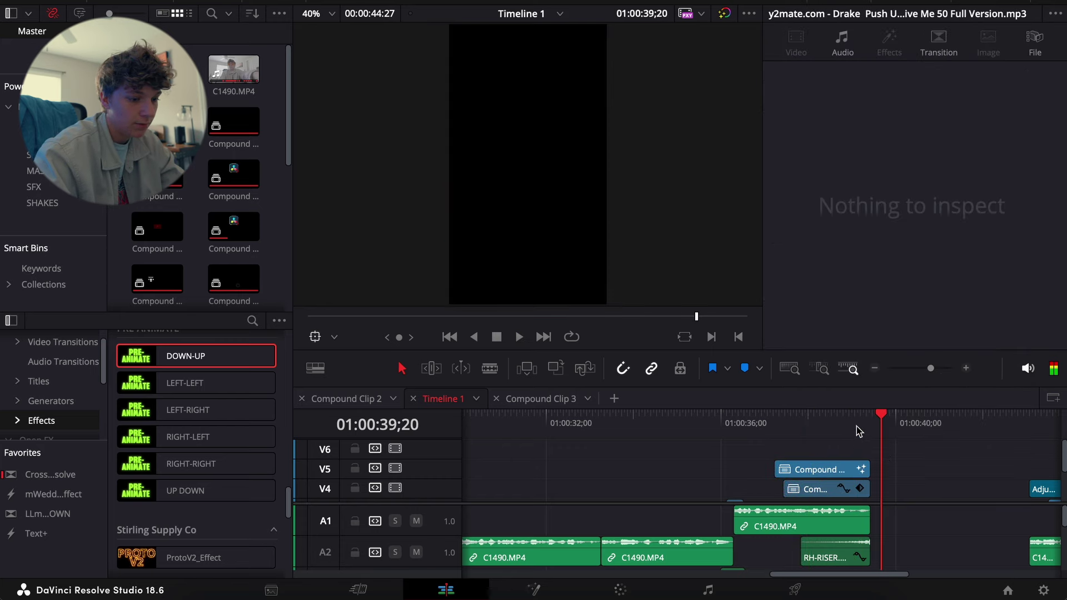
pyautogui.click(824, 447)
pyautogui.rightClick(808, 492)
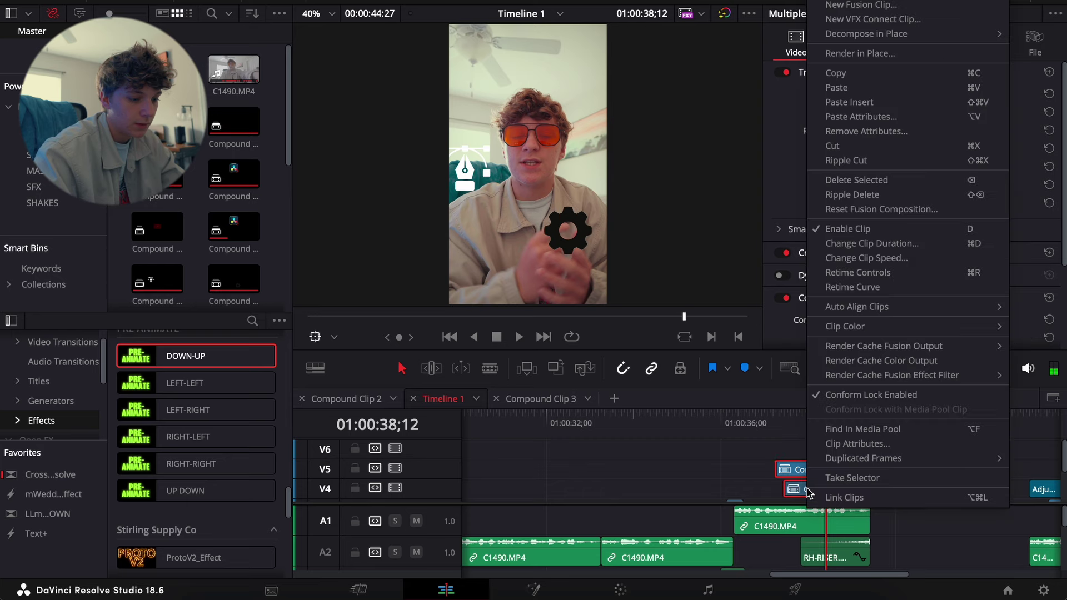
pyautogui.click(867, 4)
pyautogui.click(650, 346)
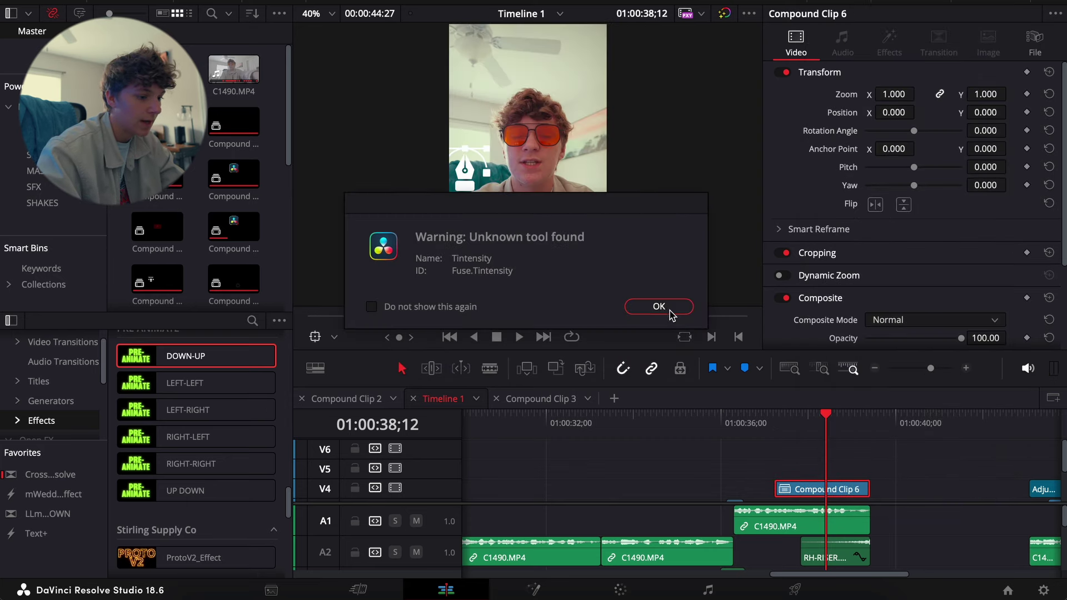
pyautogui.click(659, 306)
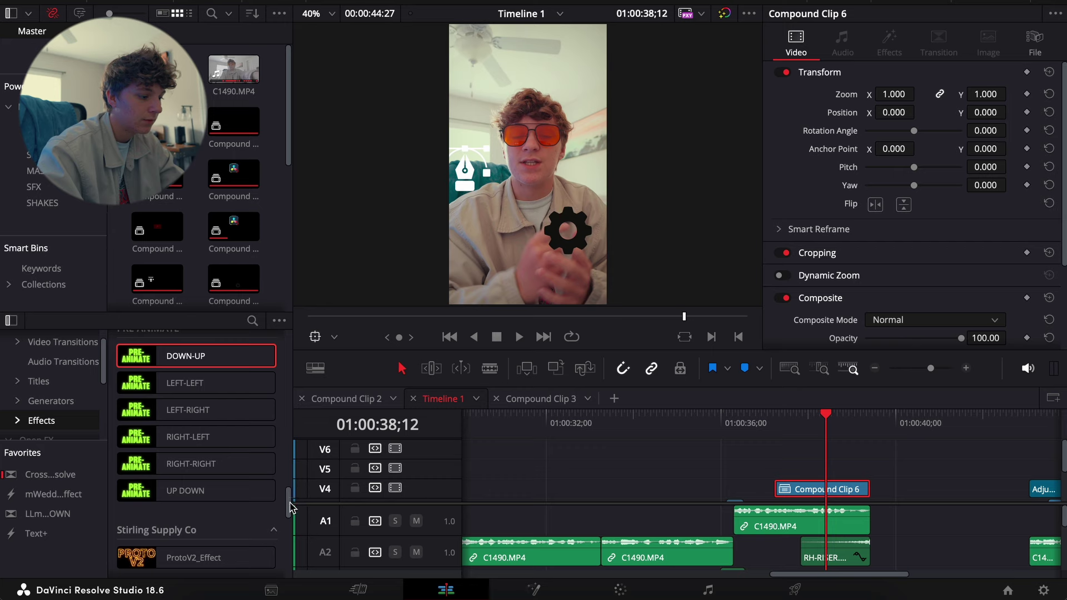
# Apply MagicZoomV3 to the combined graphics clip on V4, set Zoom Scale to 0.026, and preview the zoom.
pyautogui.moveTo(290, 506); pyautogui.dragTo(293, 446)
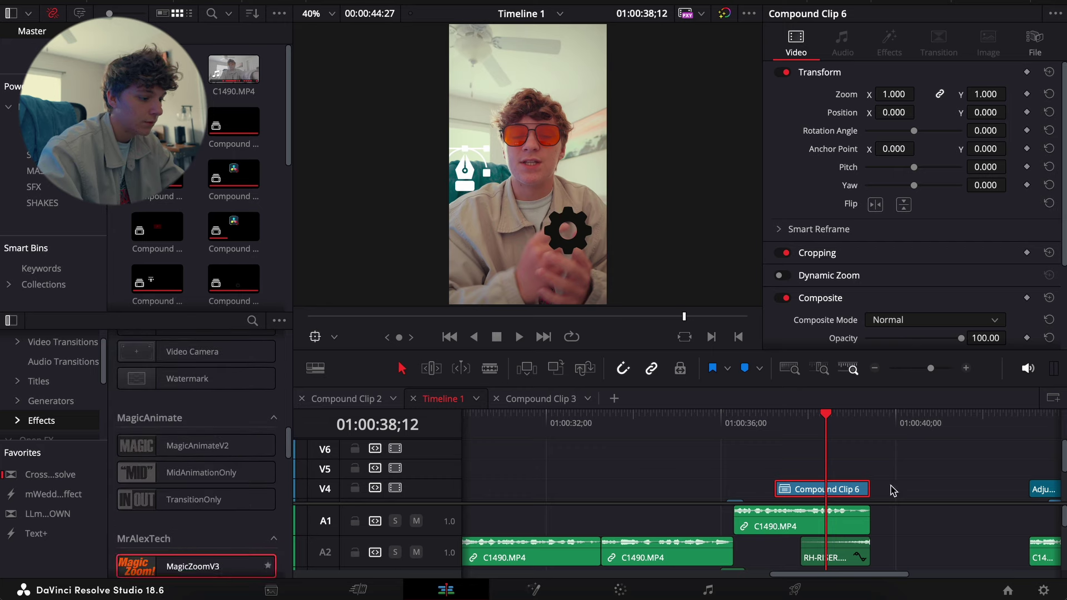
pyautogui.moveTo(893, 490); pyautogui.dragTo(833, 489)
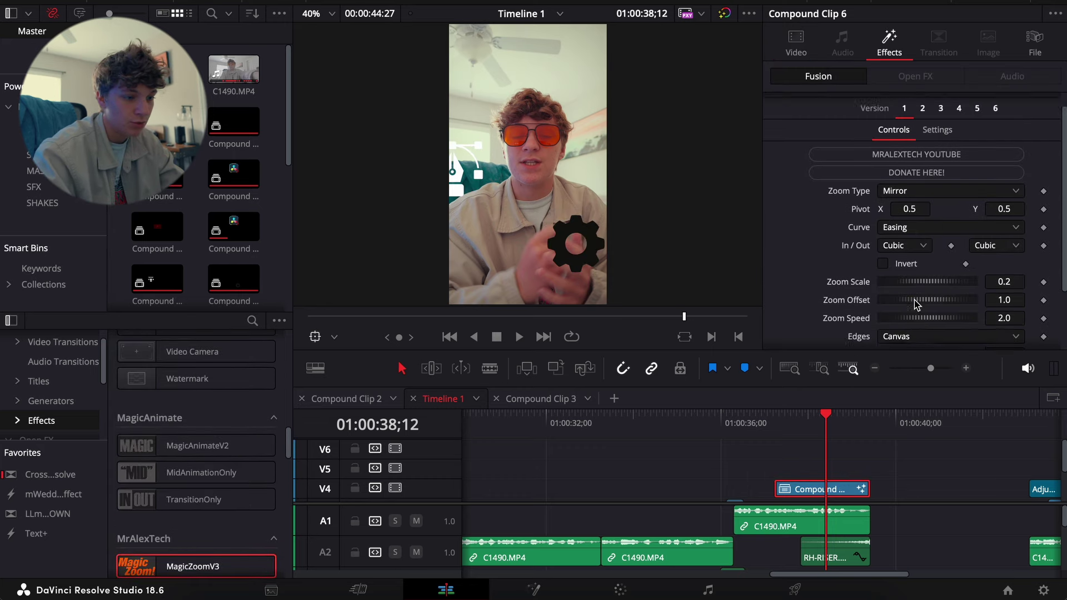
pyautogui.scroll(-1, 933, 242)
pyautogui.scroll(-2, 933, 249)
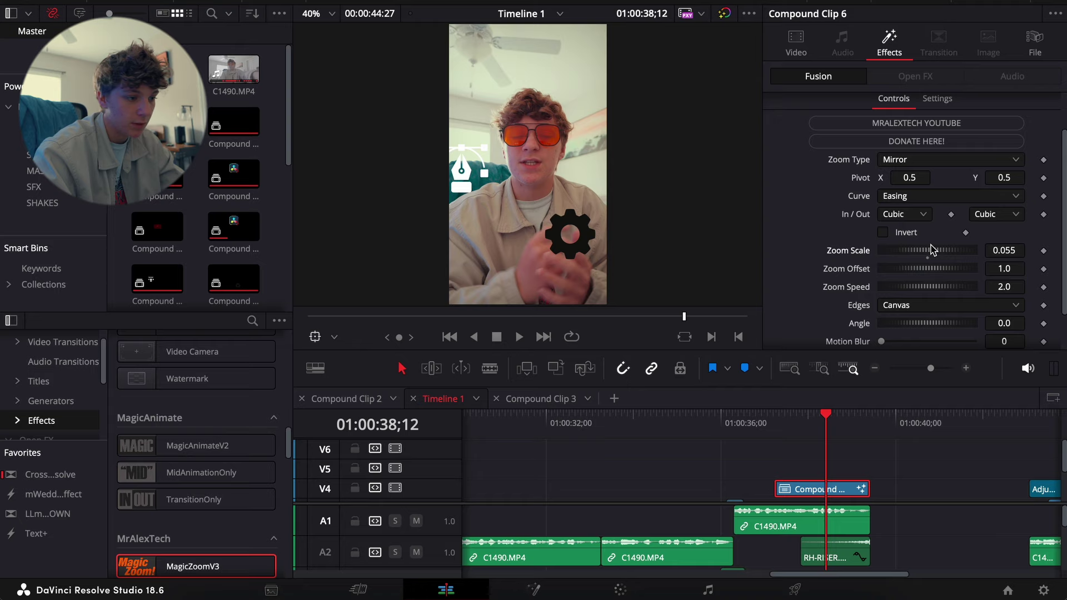
pyautogui.scroll(-1, 934, 251)
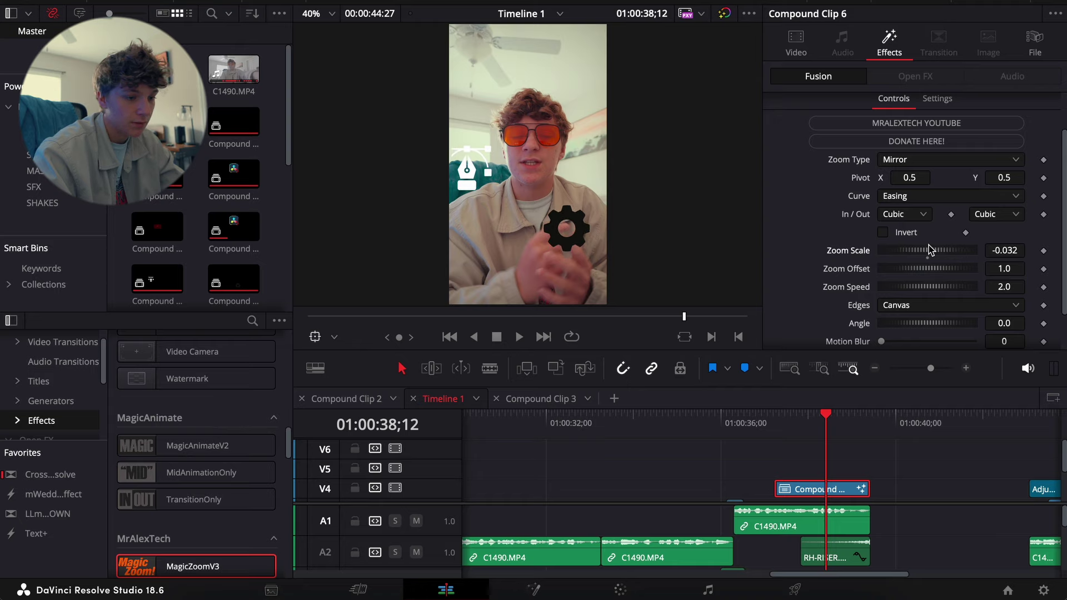
pyautogui.scroll(1, 929, 250)
pyautogui.press('space')
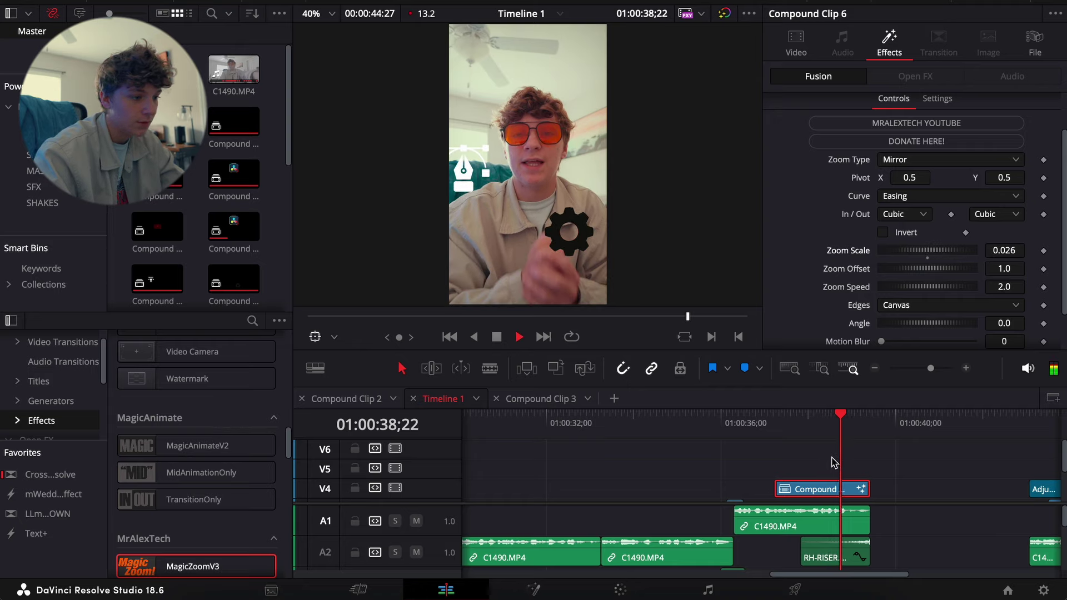
pyautogui.click(776, 417)
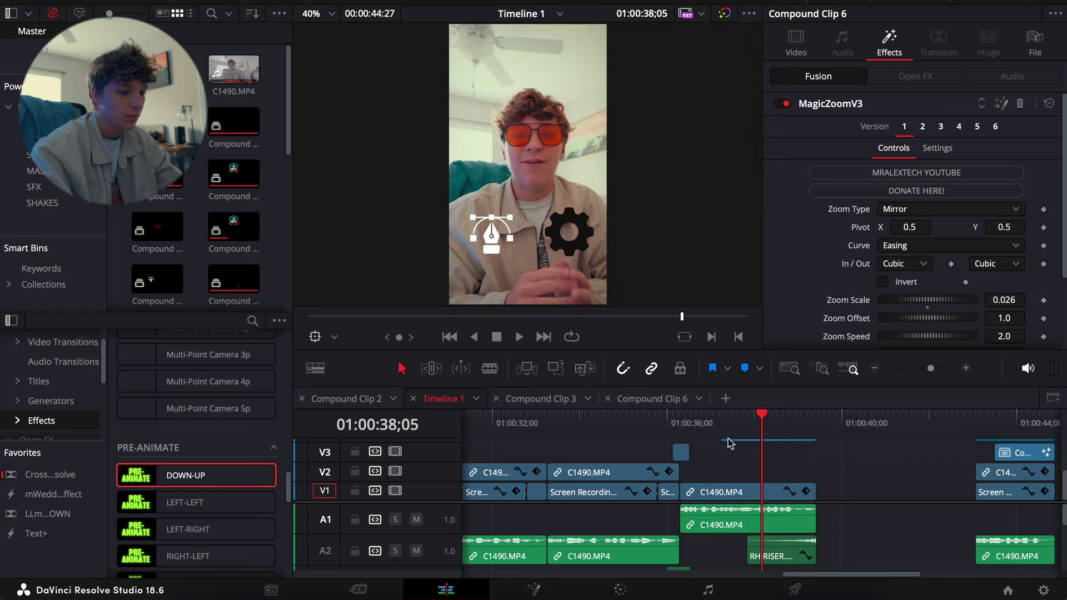
# Place the RH-SWOOSH2.wav sound effect on A3 at 01:00:37;07, where the combined graphics clip starts.
pyautogui.press('space')
pyautogui.press('space')
pyautogui.scroll(3, 759, 467)
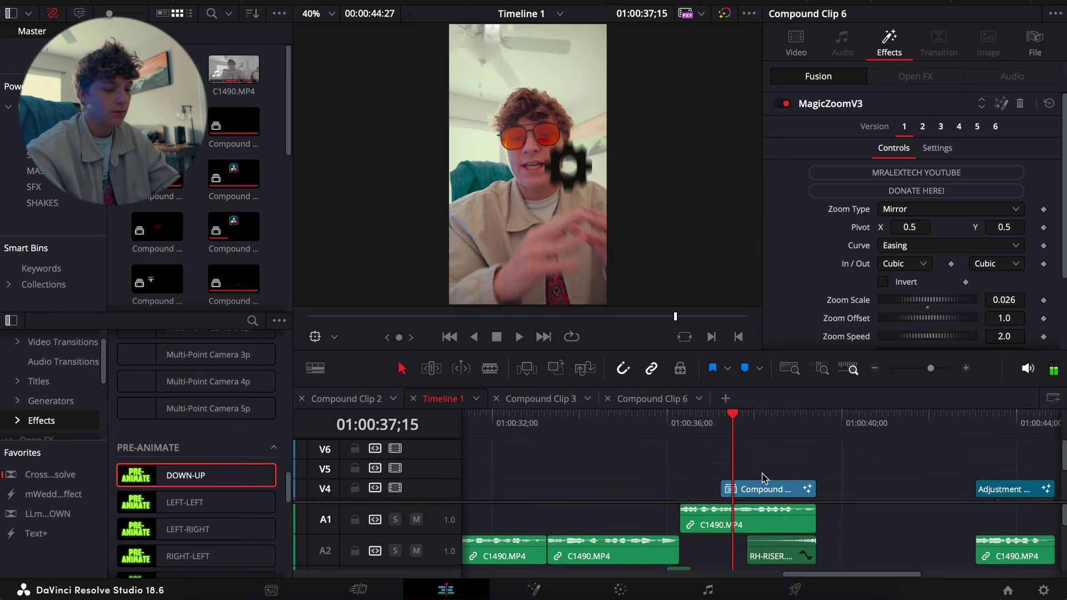
pyautogui.scroll(-1, 791, 473)
pyautogui.press('space')
pyautogui.press('space')
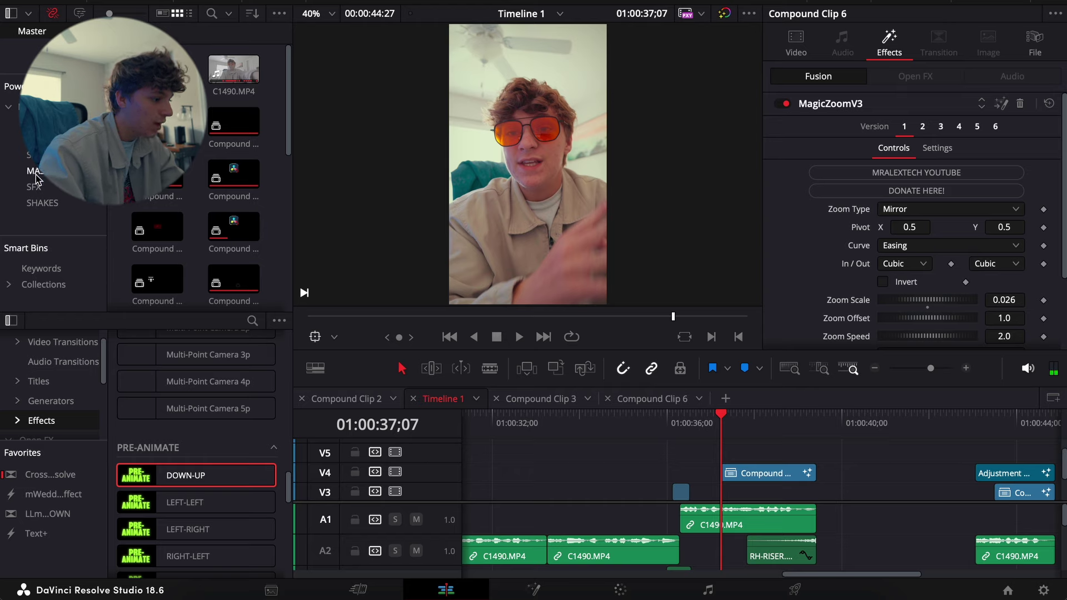
pyautogui.click(34, 187)
pyautogui.scroll(-10, 185, 207)
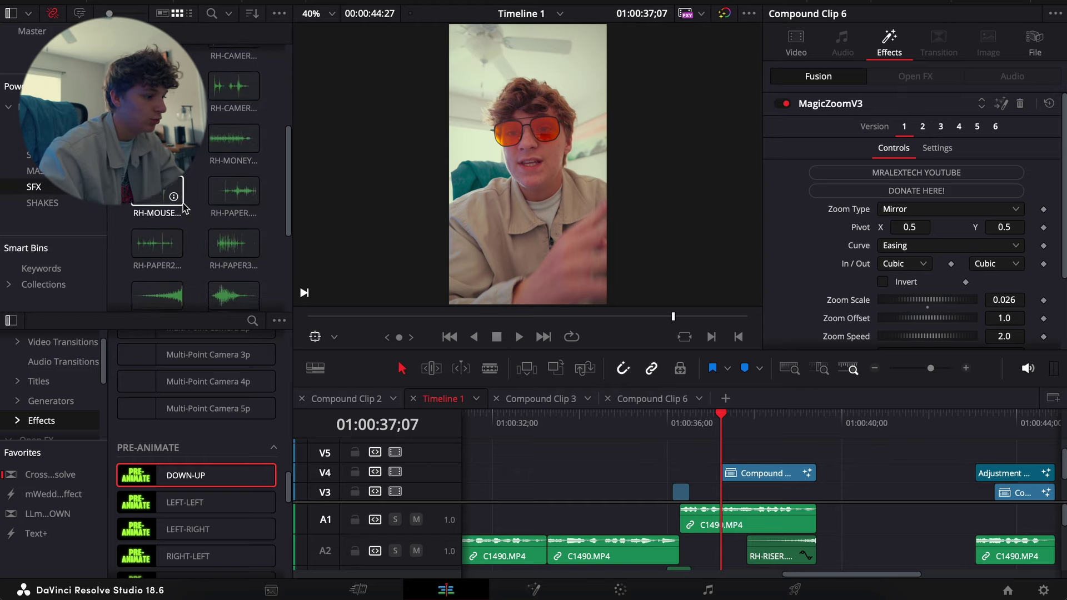
pyautogui.scroll(-1, 186, 214)
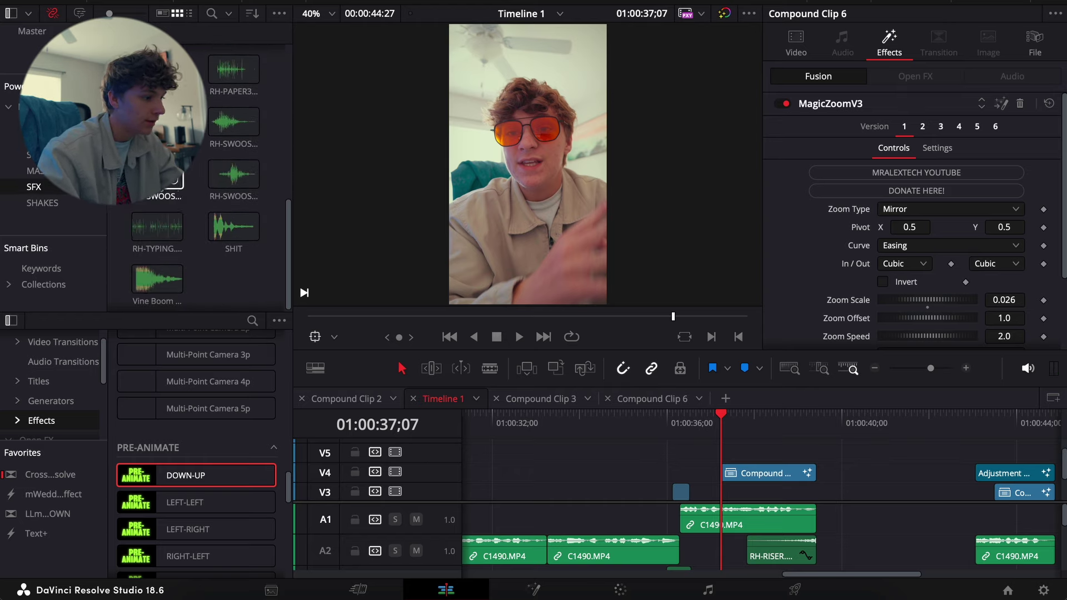
pyautogui.moveTo(157, 177); pyautogui.dragTo(733, 550)
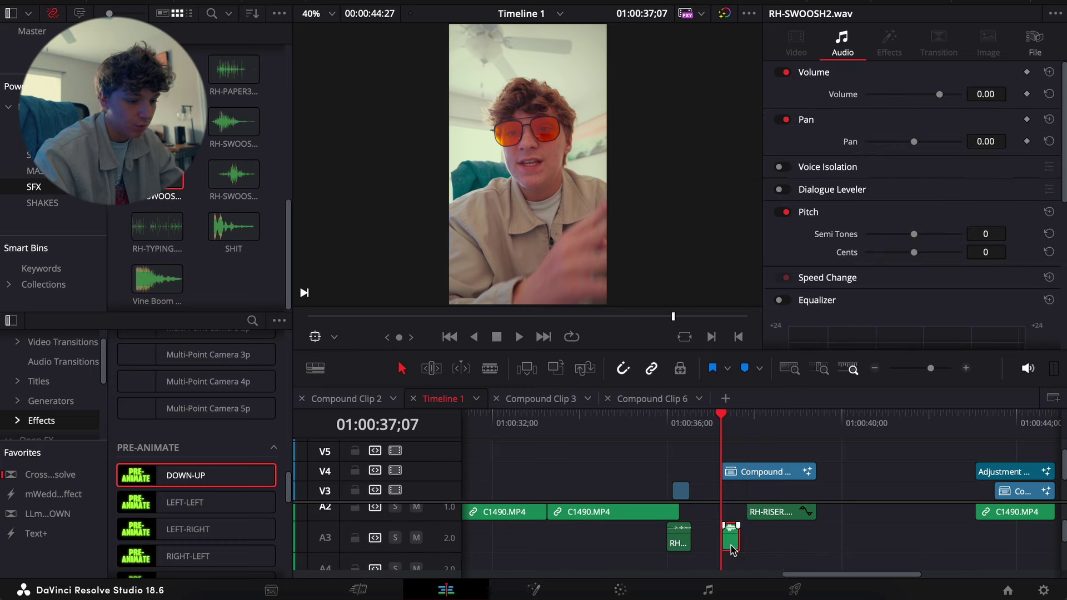
# Lower the swoosh clip's volume to -10.40 and play it against the gear's entrance.
pyautogui.click(966, 369)
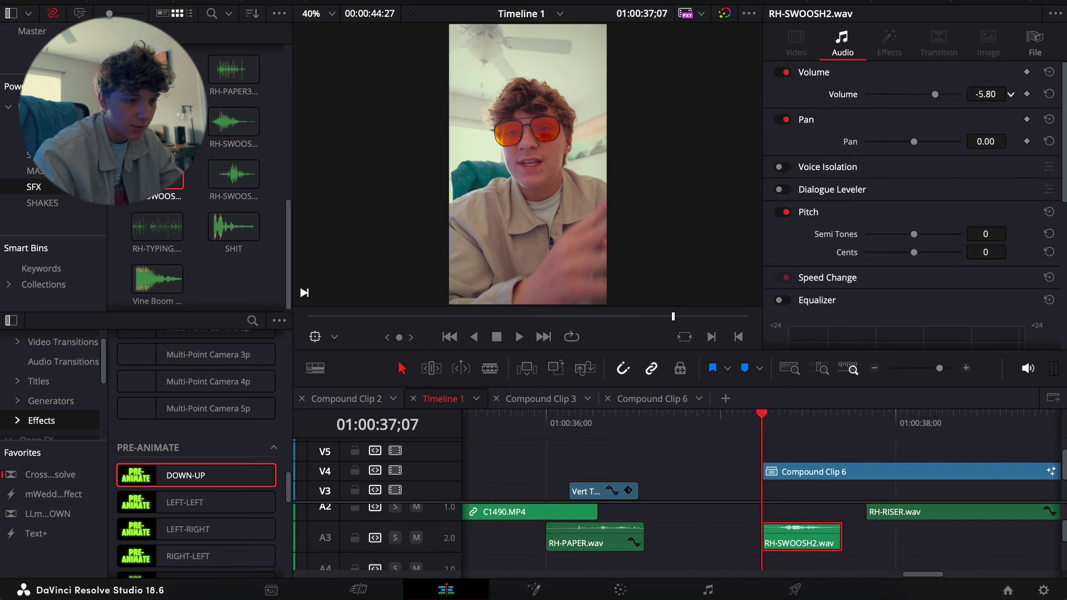
pyautogui.press('space')
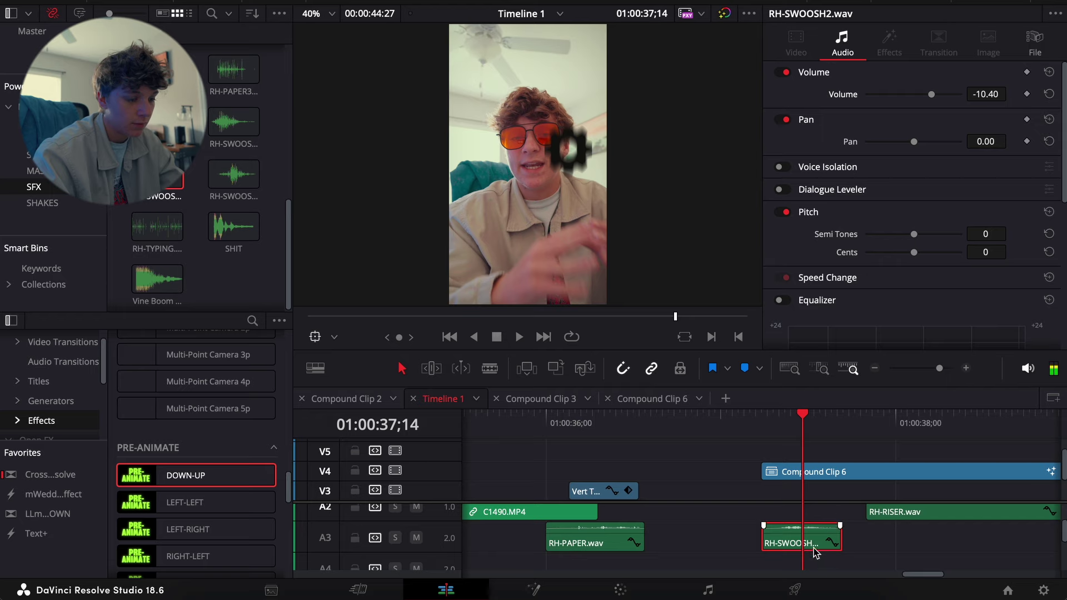
pyautogui.press('space')
pyautogui.click(757, 427)
pyautogui.press('space')
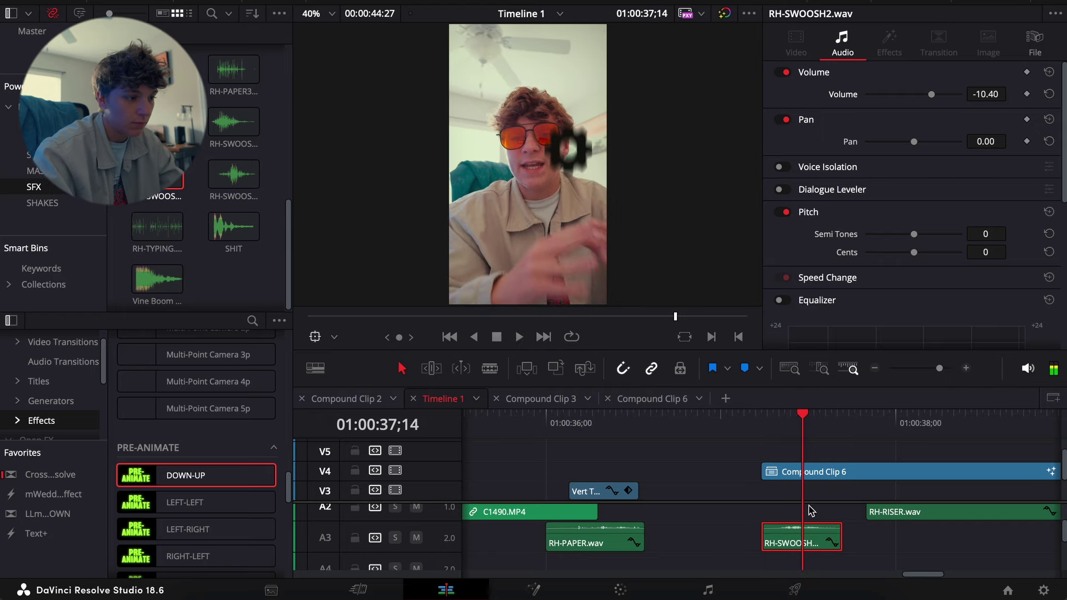
# Duplicate the swoosh onto A4, overlapping the end of the A3 swoosh, for the pen graphic's entrance.
pyautogui.moveTo(807, 552); pyautogui.dragTo(844, 568)
pyautogui.press('space')
pyautogui.click(760, 427)
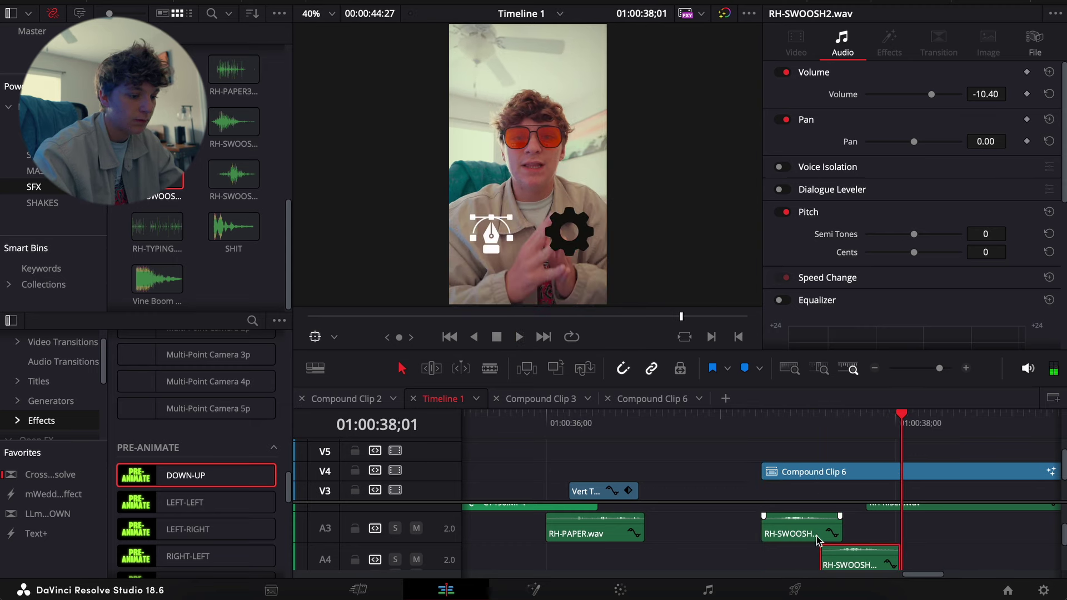
# Set the volume of both swoosh clips to -19.20 and play the graphics section through the riser.
pyautogui.keyDown('ctrl'); pyautogui.click(787, 532); pyautogui.keyUp('ctrl')
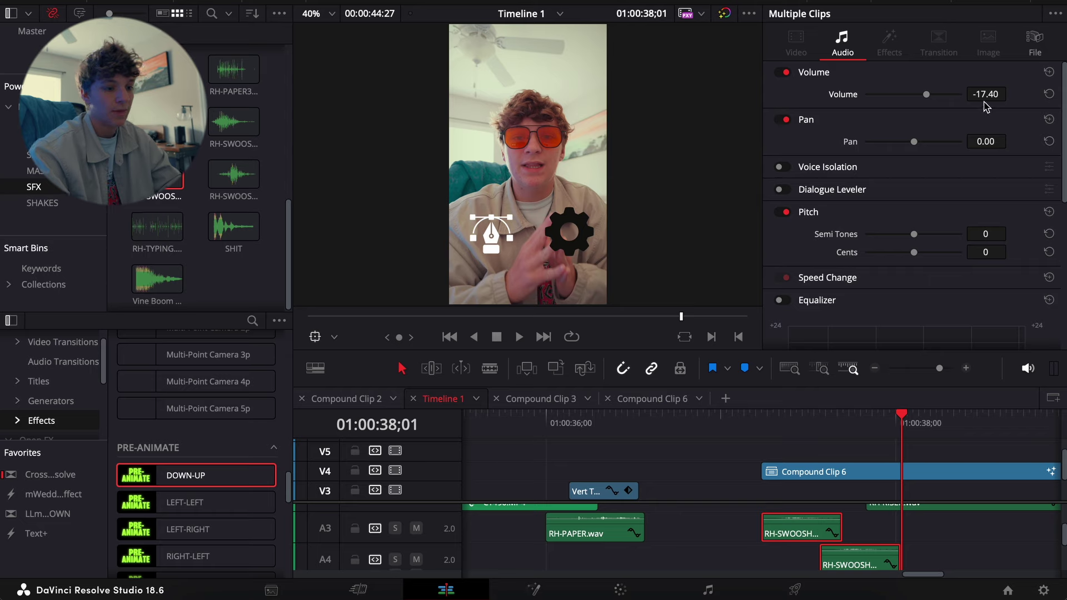
pyautogui.click(722, 426)
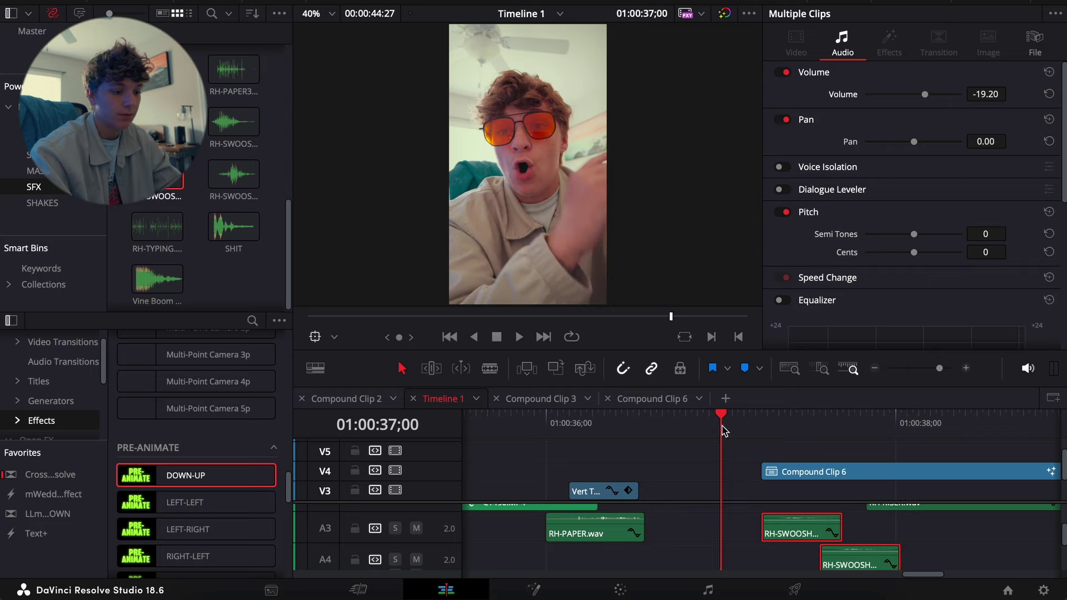
pyautogui.click(691, 528)
pyautogui.press('space')
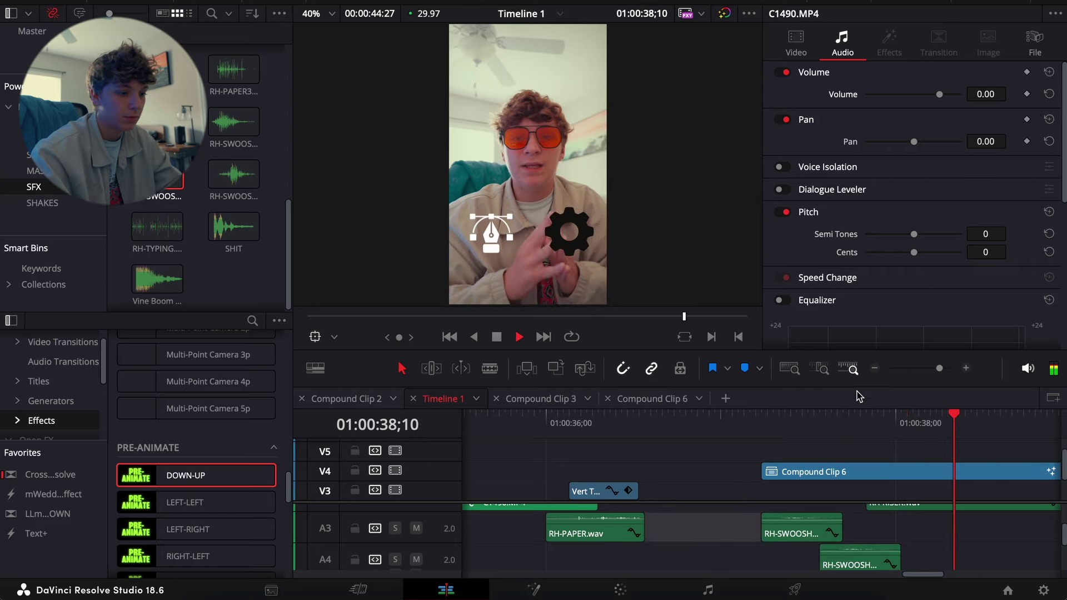
pyautogui.click(874, 368)
pyautogui.scroll(2, 793, 543)
pyautogui.click(793, 542)
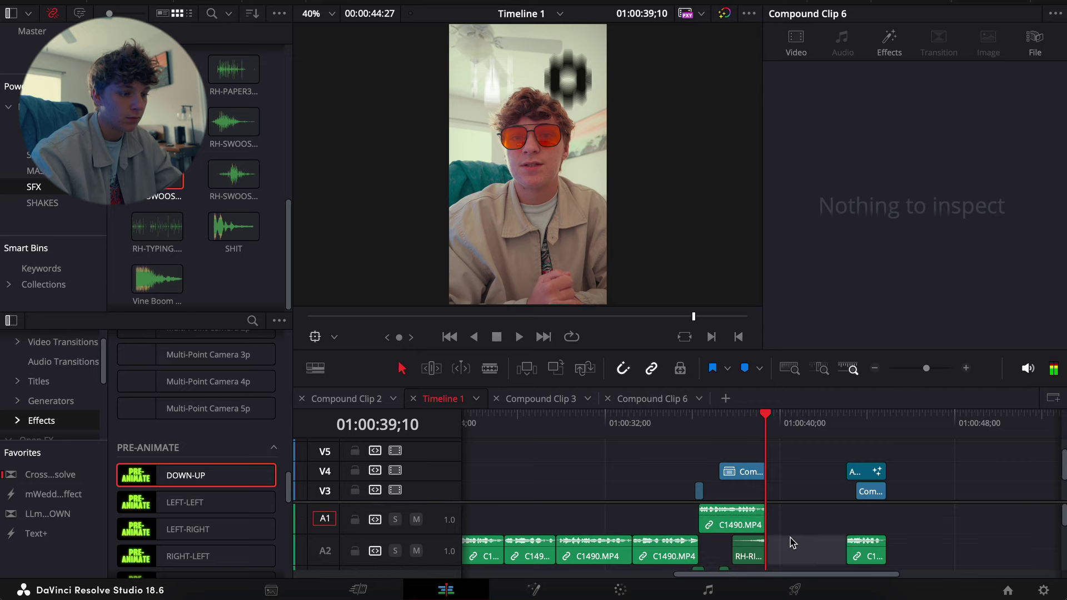
# Place Vert Transition 1.mov on V5 at 01:00:42;27, just before the closing section starts.
pyautogui.press('Up')
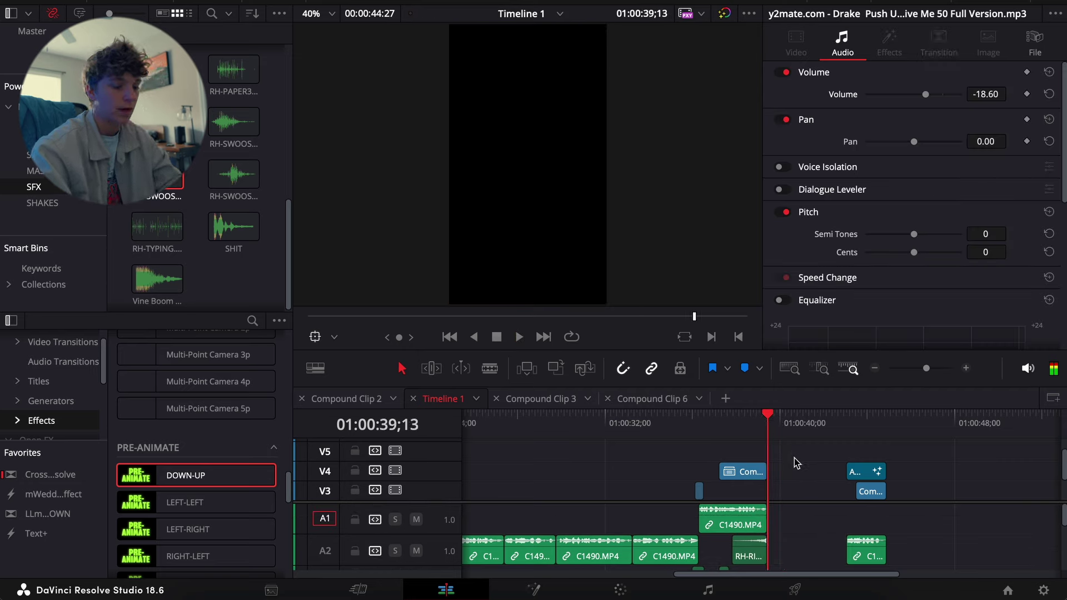
pyautogui.scroll(-2, 794, 461)
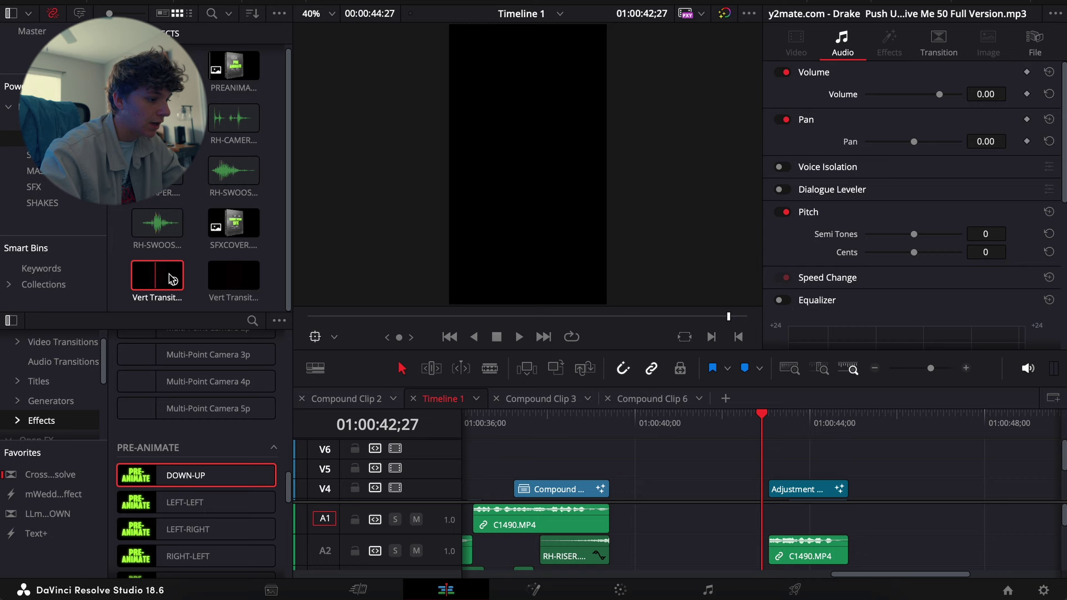
pyautogui.moveTo(171, 279); pyautogui.dragTo(769, 469)
pyautogui.click(967, 373)
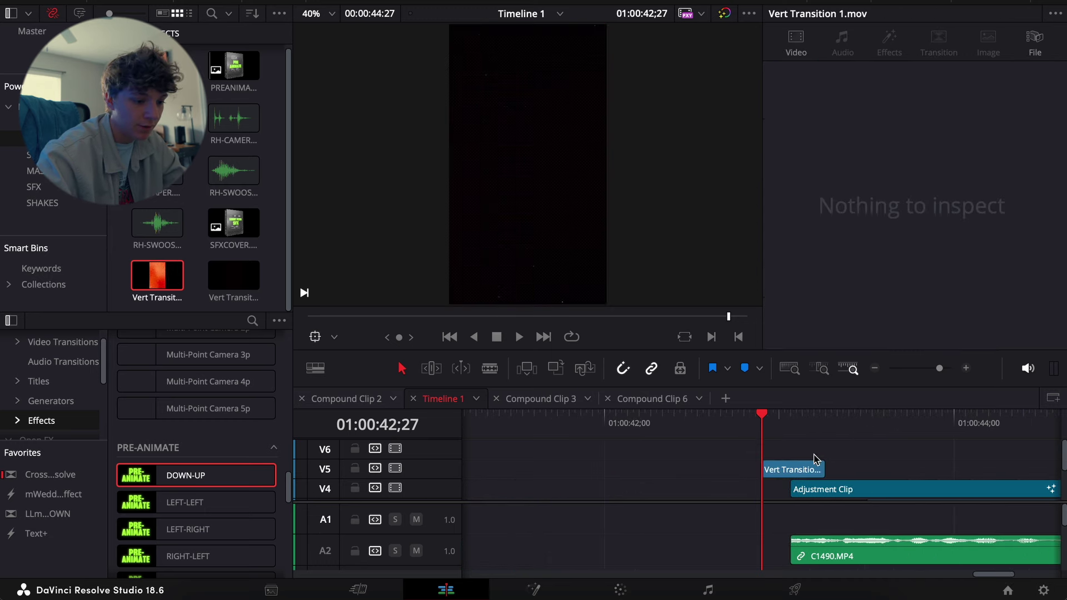
# Set the composite mode of the Vert Transition 1.mov clip to Screen.
pyautogui.click(804, 471)
pyautogui.scroll(-4, 895, 278)
pyautogui.click(900, 224)
pyautogui.scroll(-8, 900, 286)
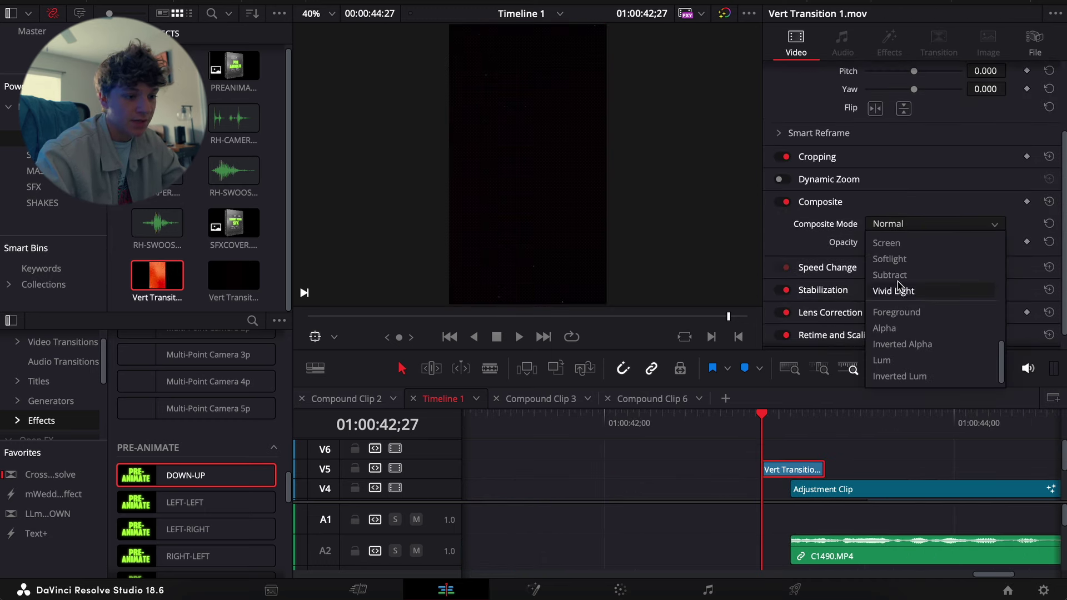
pyautogui.click(896, 256)
pyautogui.click(900, 223)
pyautogui.click(886, 242)
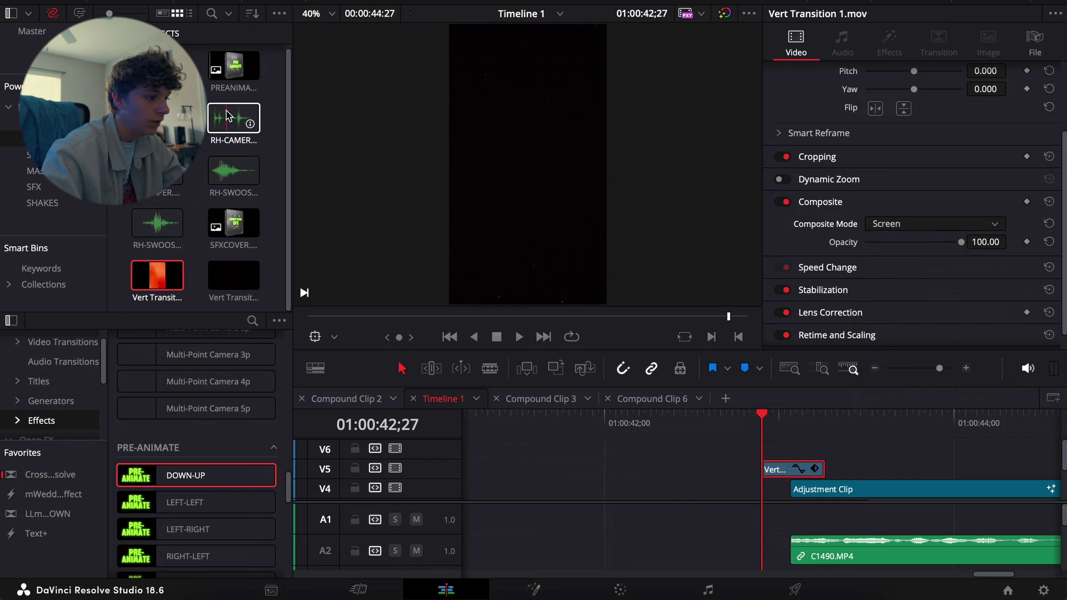
# Place RH-PAPER.wav on A1 under the transition overlay and set its volume to -5.20.
pyautogui.moveTo(181, 182); pyautogui.dragTo(780, 522)
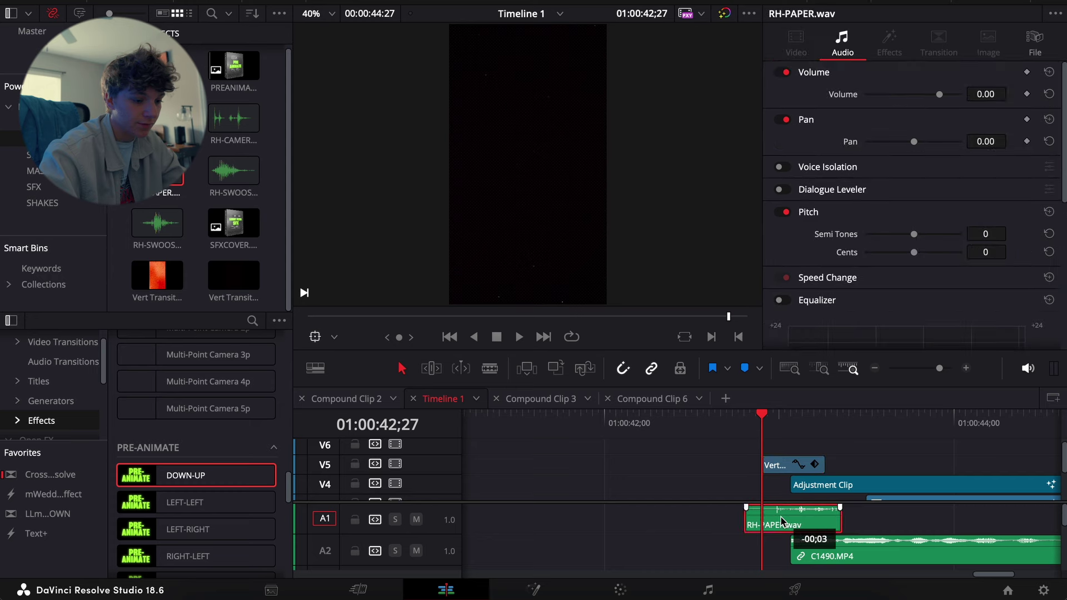
pyautogui.moveTo(988, 94); pyautogui.dragTo(984, 97)
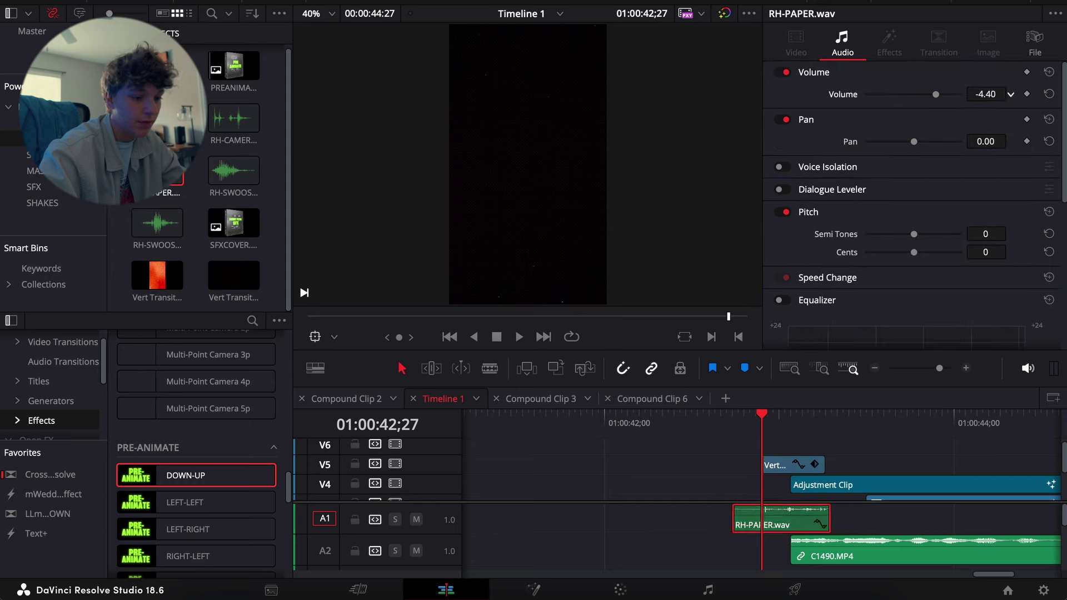
pyautogui.click(875, 368)
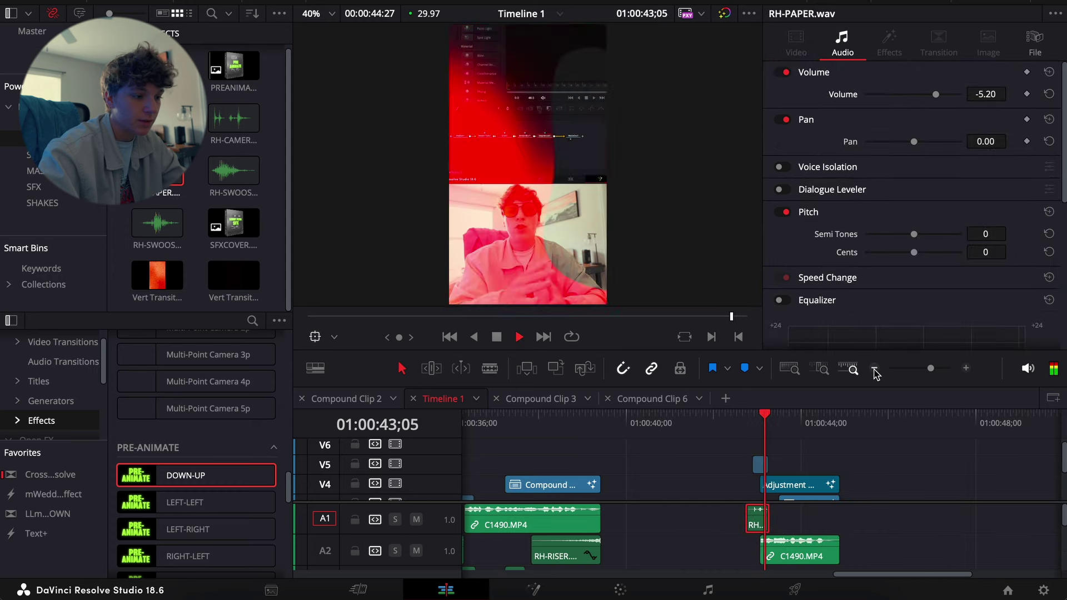
pyautogui.press('space')
pyautogui.click(749, 434)
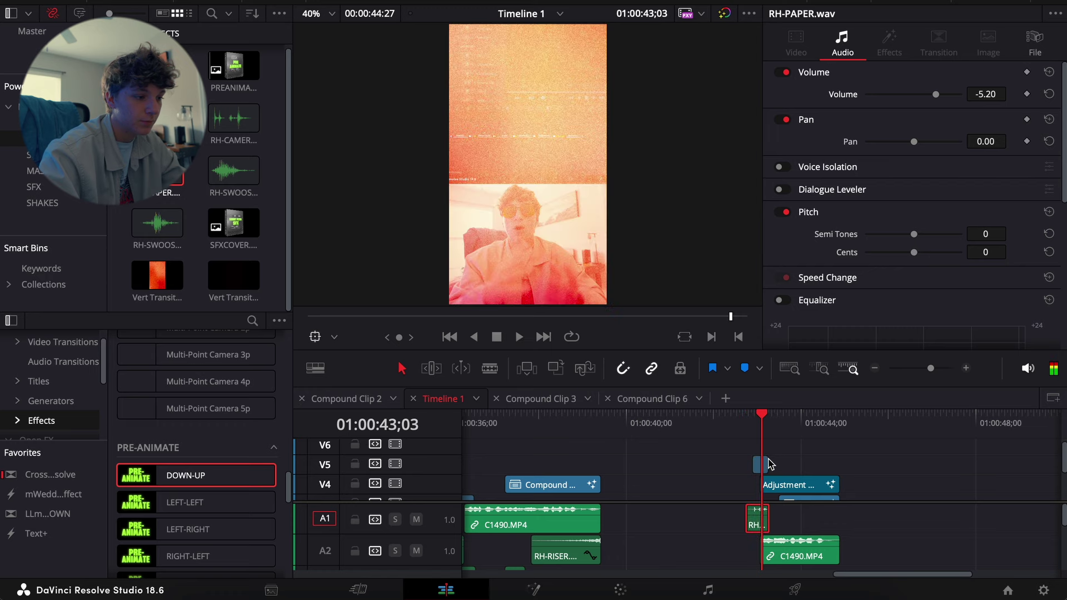
pyautogui.click(846, 466)
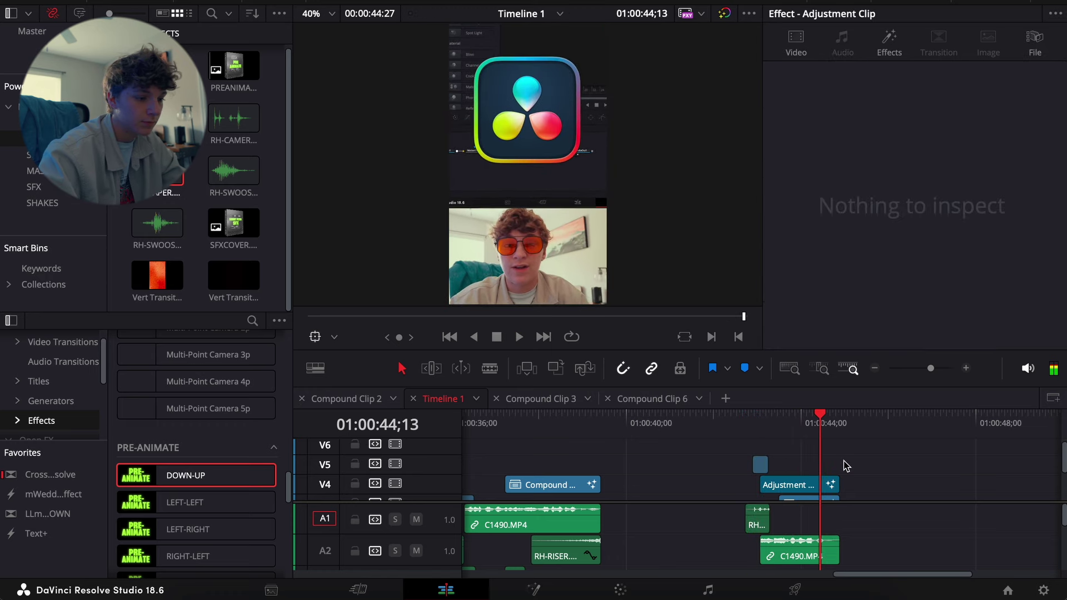
# Play the closing section to its end to check the transition overlay and the paper sound.
pyautogui.click(875, 369)
pyautogui.click(874, 369)
pyautogui.scroll(-3, 777, 461)
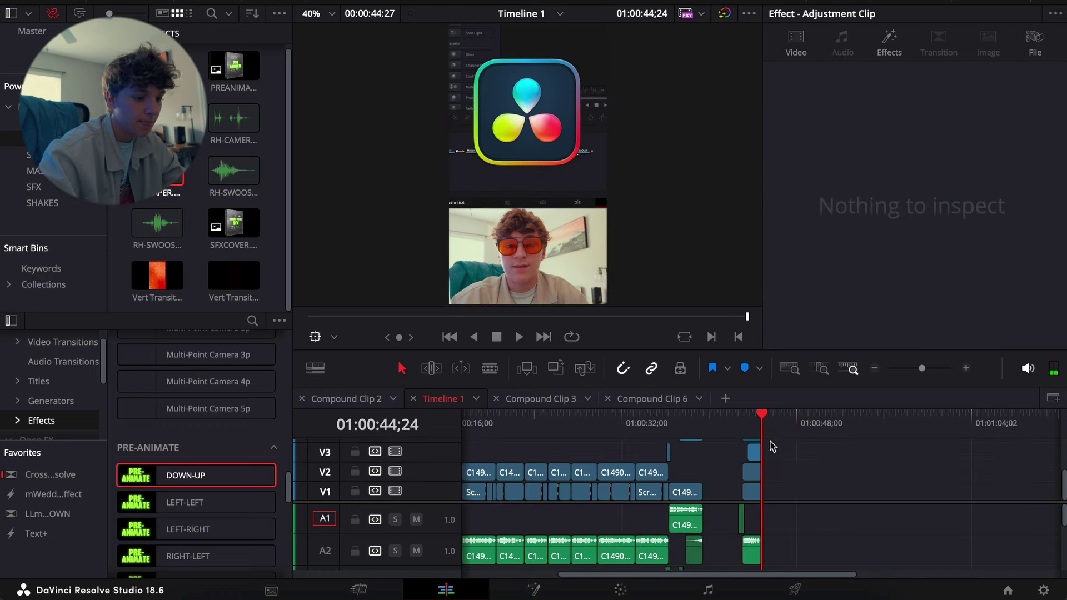
pyautogui.click(704, 435)
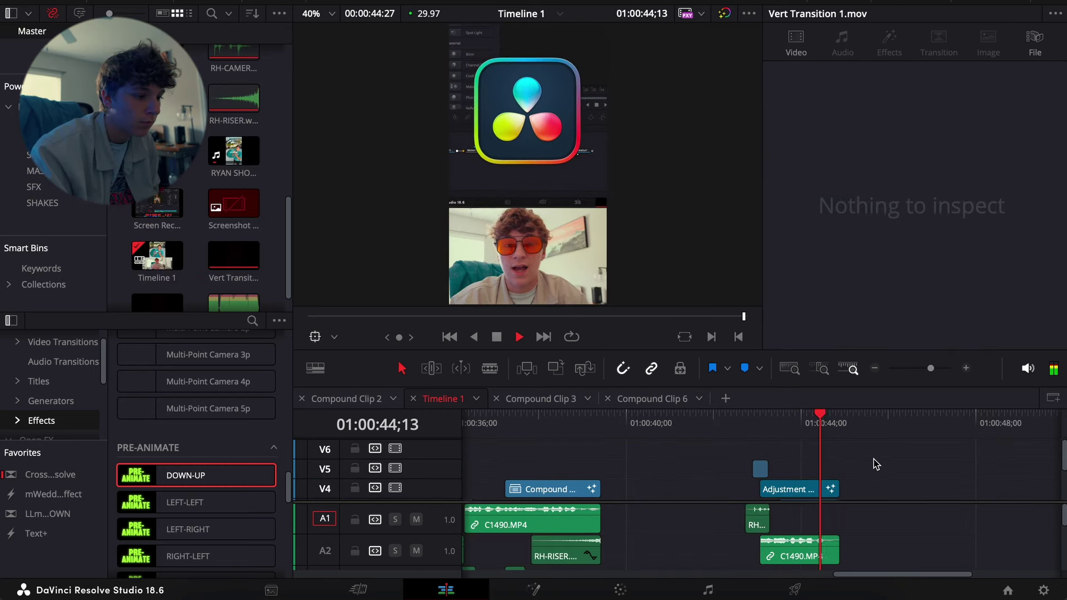
pyautogui.press('space')
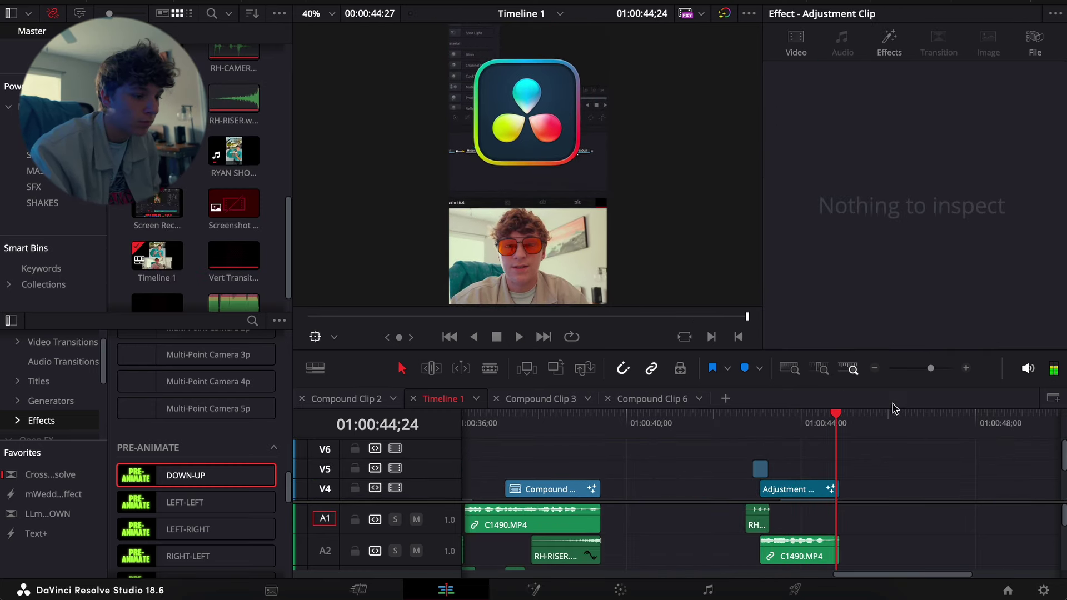
pyautogui.scroll(-3, 876, 465)
pyautogui.click(874, 368)
pyautogui.click(874, 368)
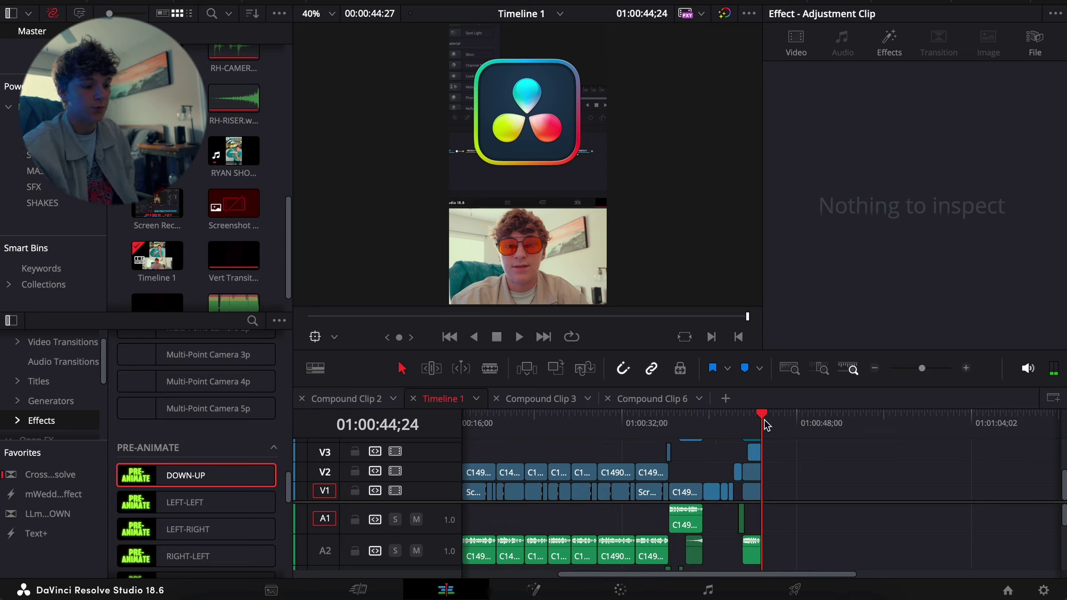
# Create single-line subtitles from the timeline audio with a maximum of 11 characters per line and a gap of 0 frames.
pyautogui.moveTo(767, 418); pyautogui.dragTo(584, 441)
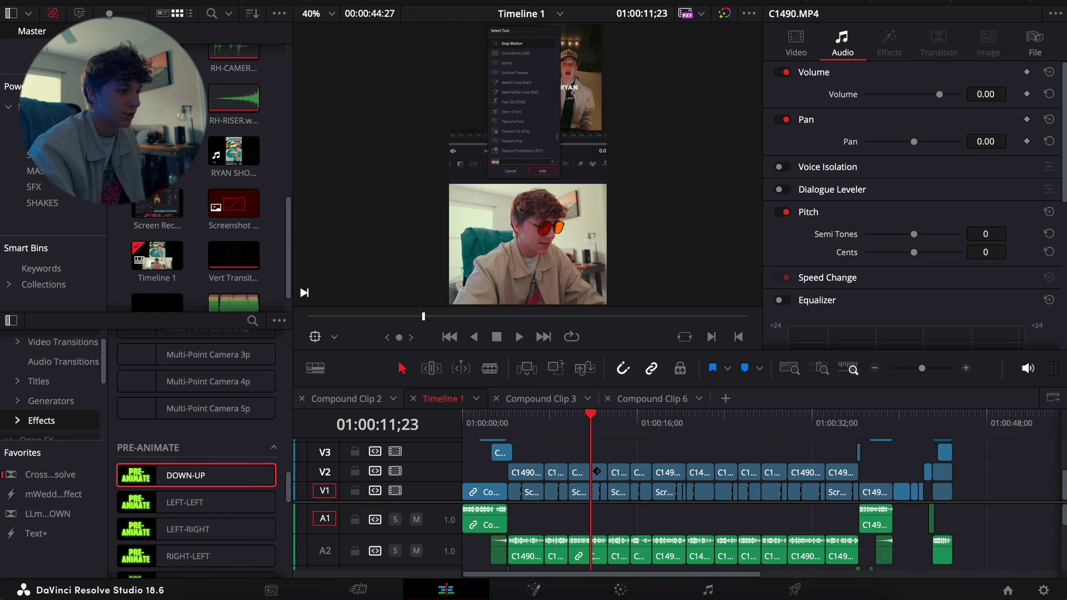
pyautogui.click(396, 247)
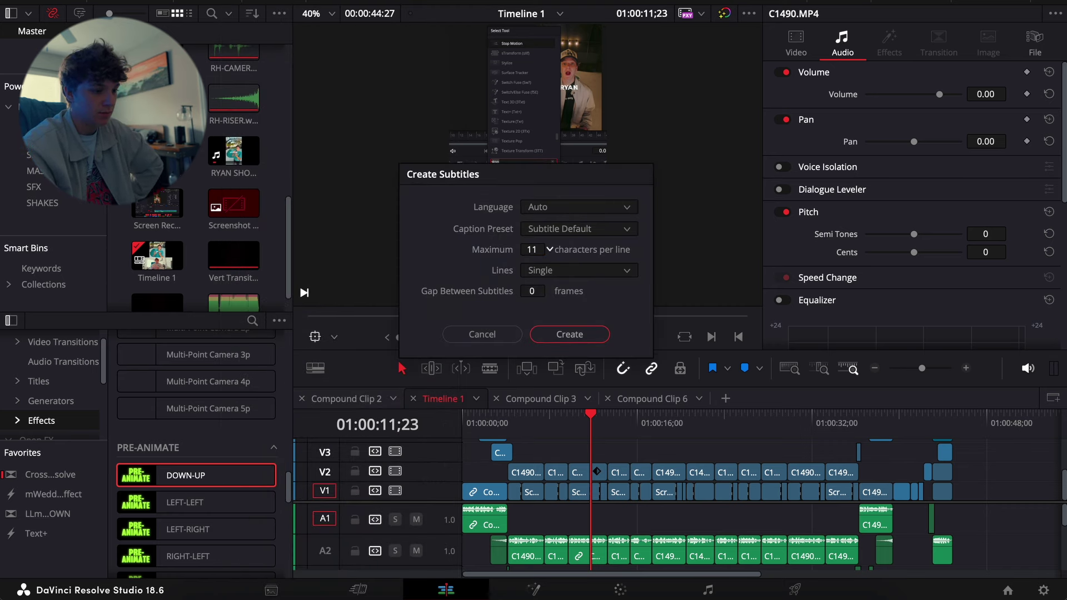
pyautogui.click(582, 336)
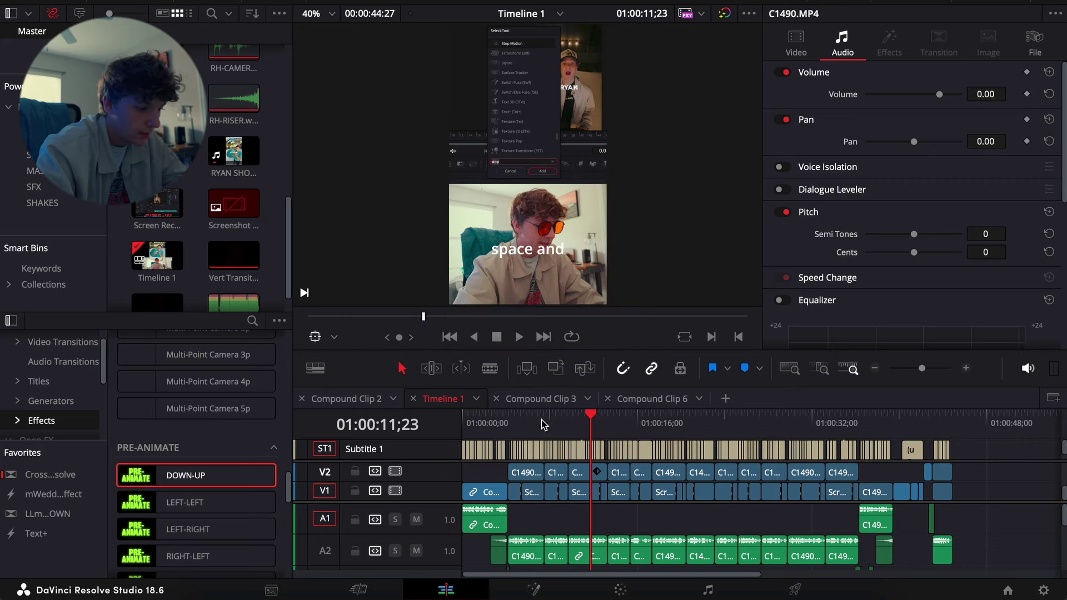
# Delete the subtitles over the opening section, from "Here is" through "Resolve.".
pyautogui.click(966, 369)
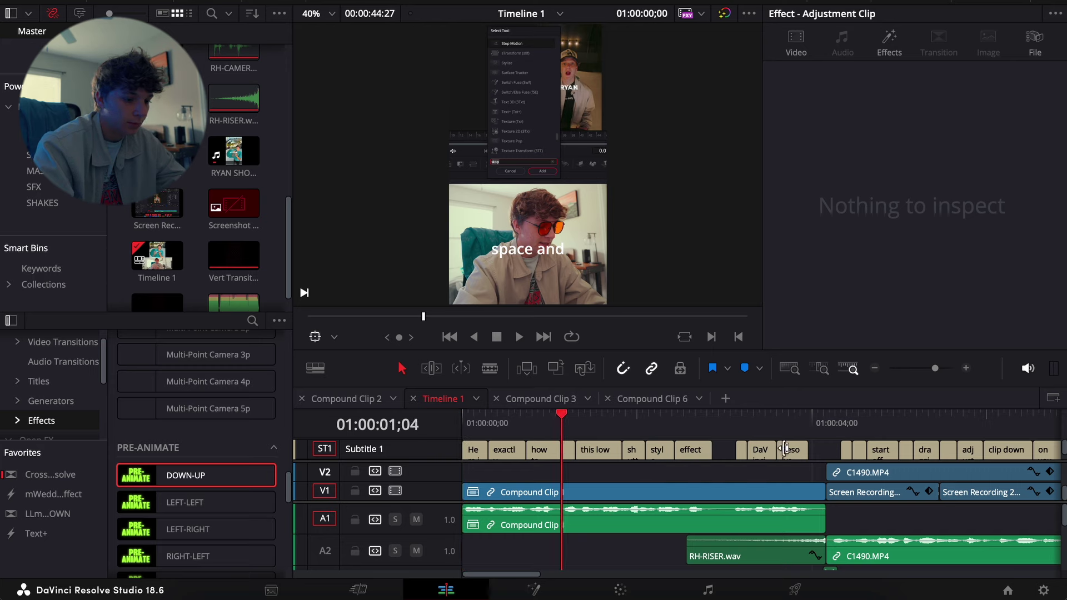
pyautogui.click(789, 453)
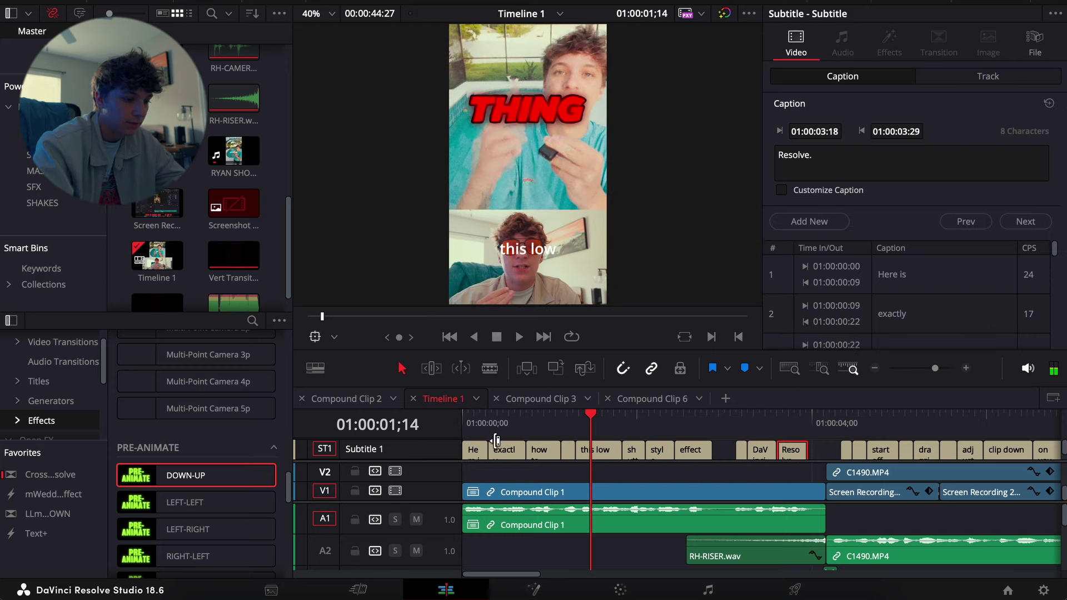
pyautogui.click(480, 449)
pyautogui.click(476, 452)
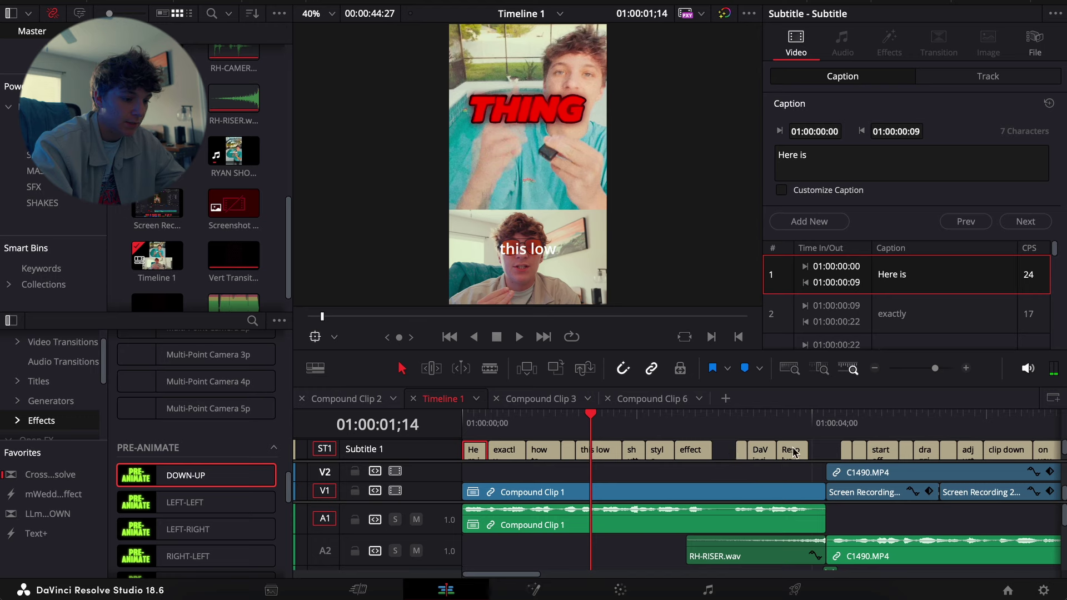
pyautogui.keyDown('shift'); pyautogui.click(795, 453); pyautogui.keyUp('shift')
pyautogui.press('Delete')
# Play from the opening through the screen-recording clips and the graphics section to check the generated subtitles.
pyautogui.press('space')
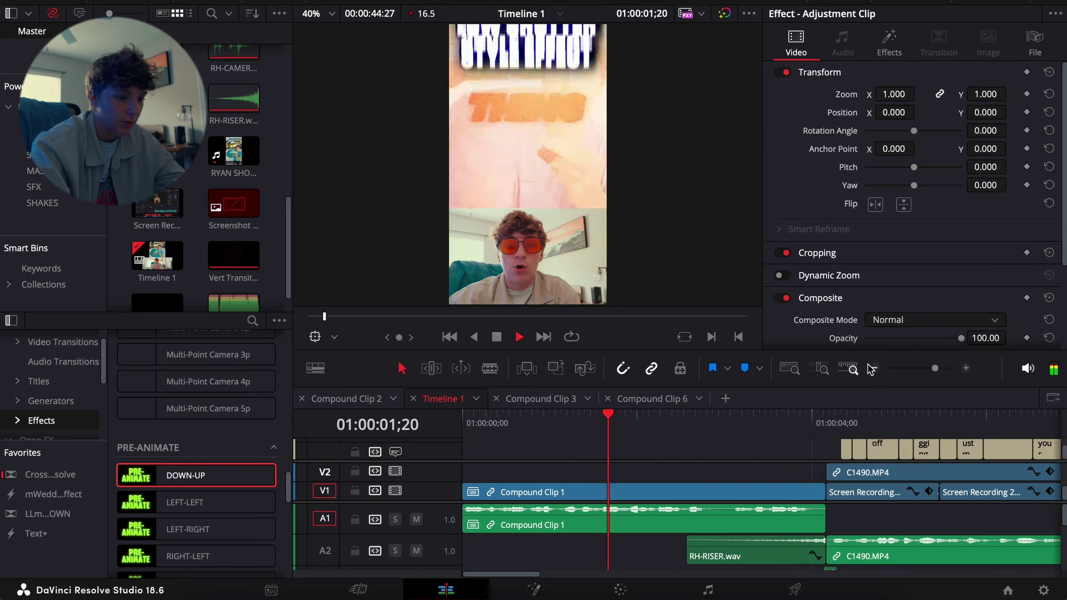
pyautogui.click(871, 369)
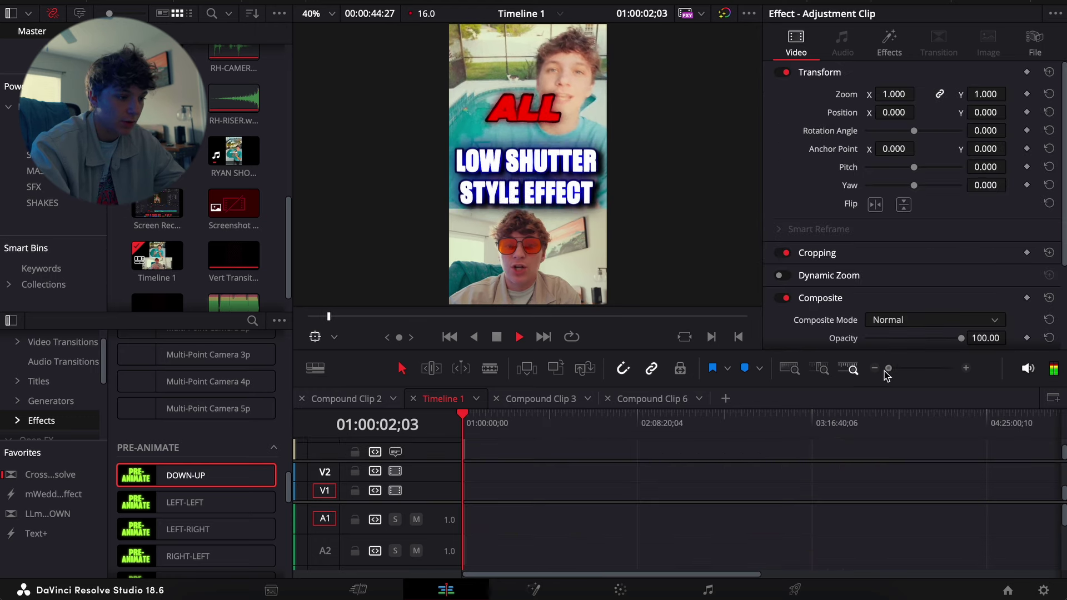
pyautogui.click(967, 369)
pyautogui.press('space')
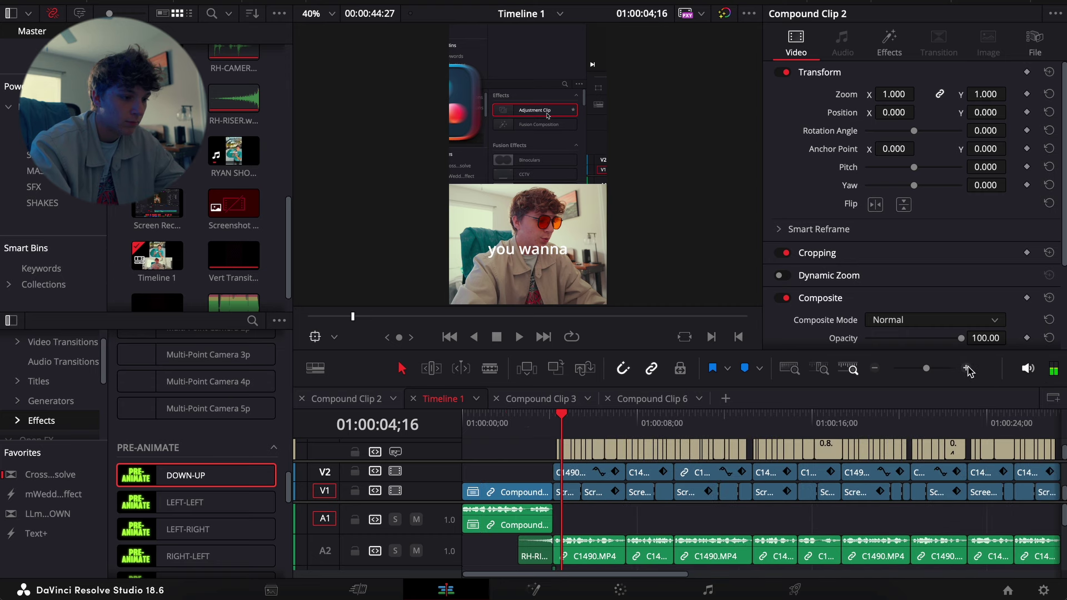
pyautogui.press('space')
pyautogui.click(706, 424)
pyautogui.click(775, 424)
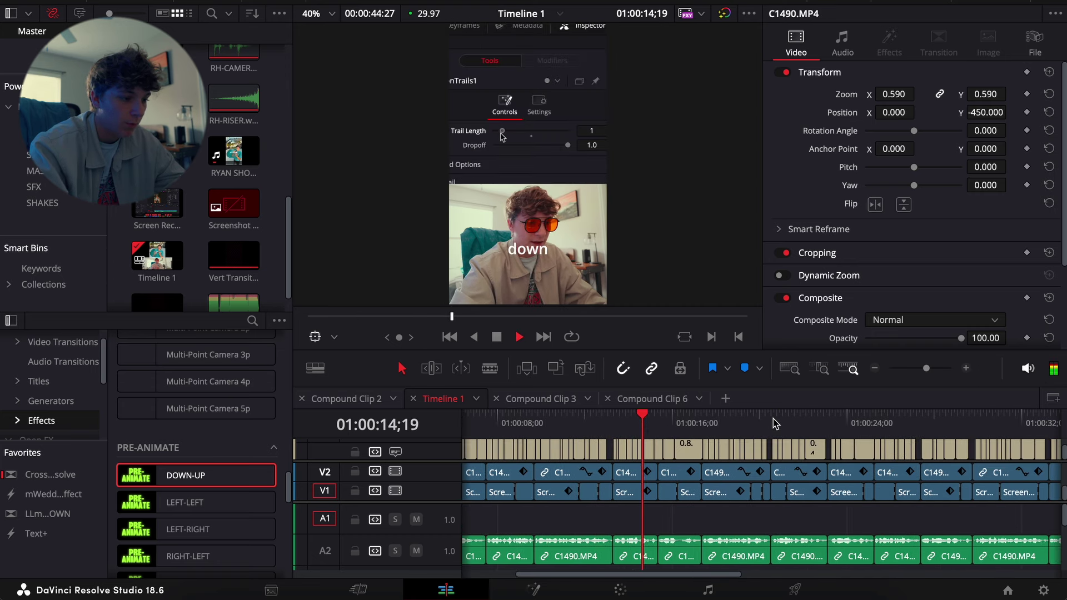
pyautogui.click(834, 427)
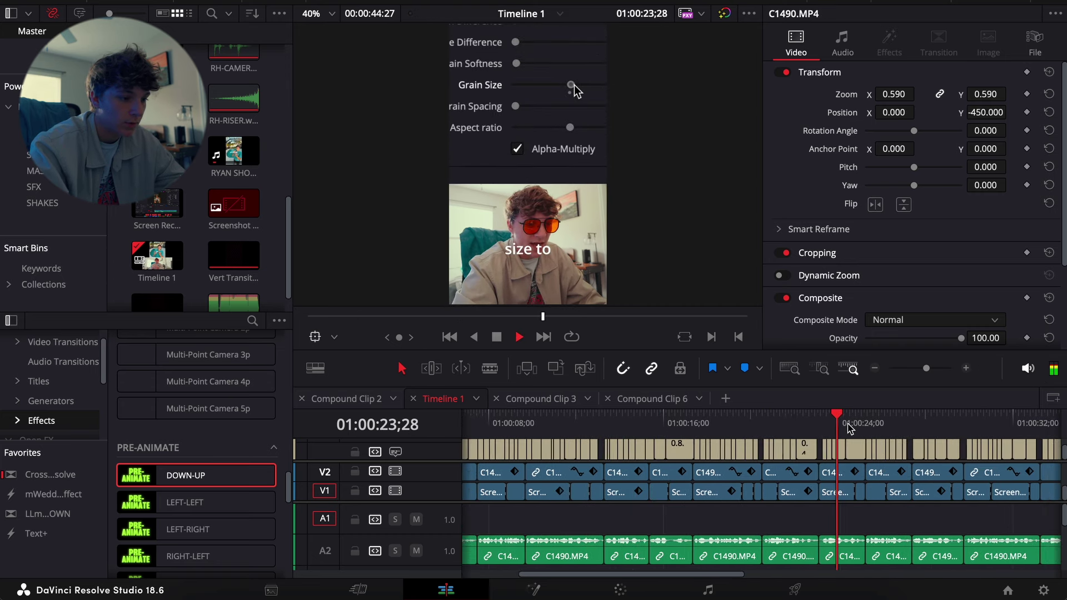
pyautogui.click(850, 426)
pyautogui.click(915, 428)
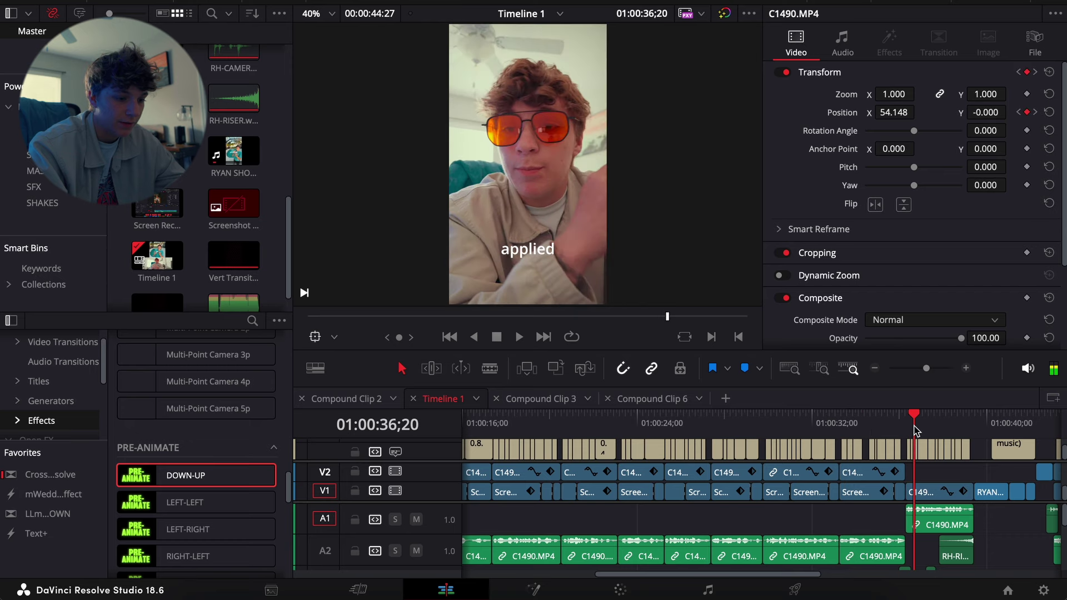
pyautogui.click(902, 423)
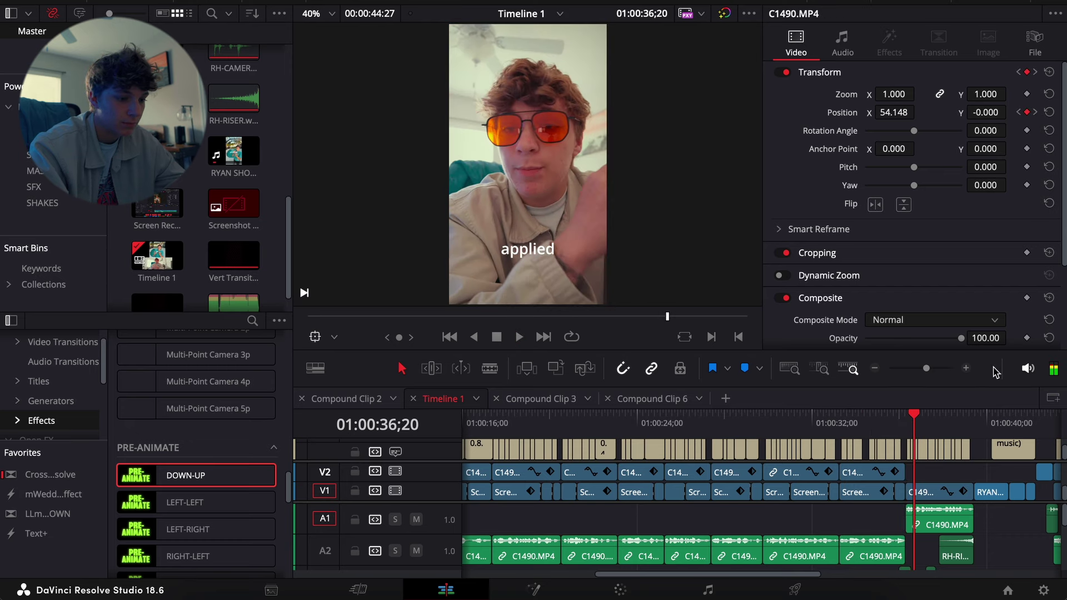
pyautogui.press('space')
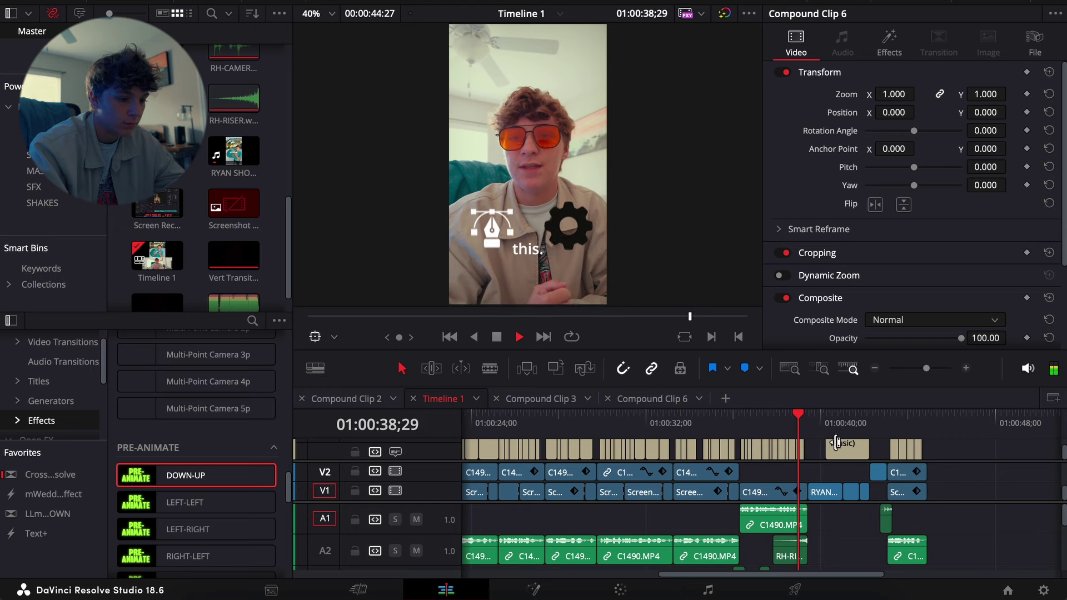
# Delete the music subtitle over the break before the closing section.
pyautogui.click(833, 445)
pyautogui.click(870, 425)
pyautogui.press('space')
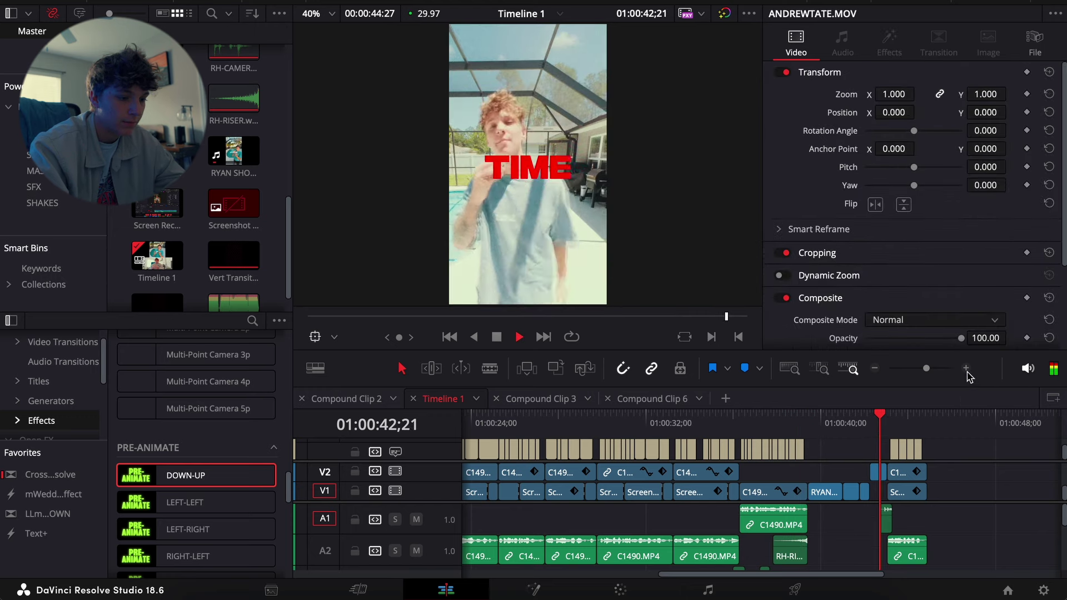
# Play the closing section's subtitles through to the end of the timeline and check their wording.
pyautogui.press('space')
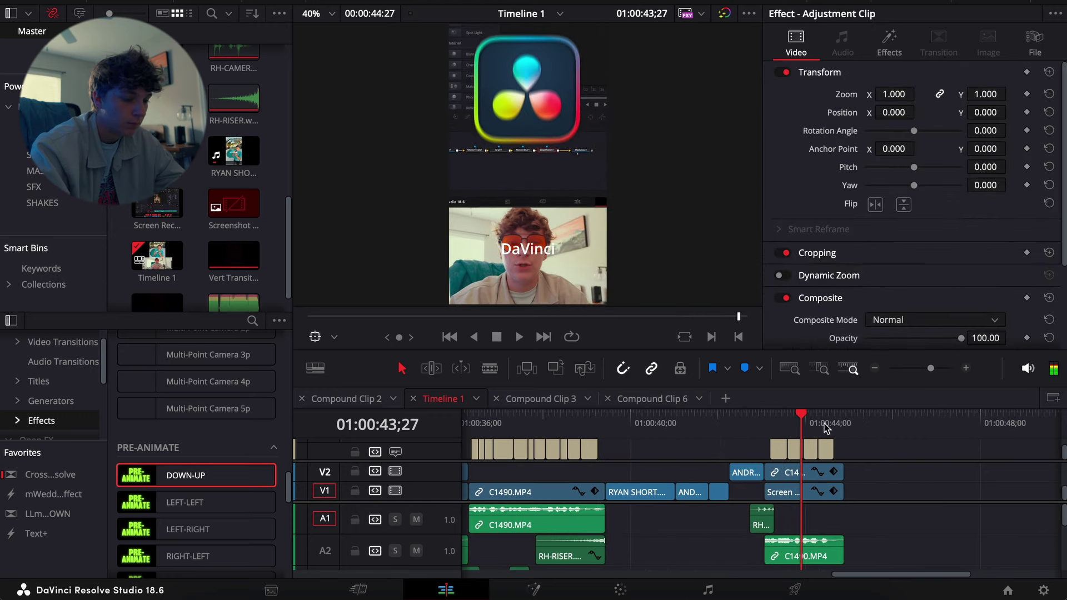
pyautogui.moveTo(800, 420)
pyautogui.mouseDown()
pyautogui.moveTo(777, 423)
pyautogui.moveTo(798, 423)
pyautogui.mouseUp()
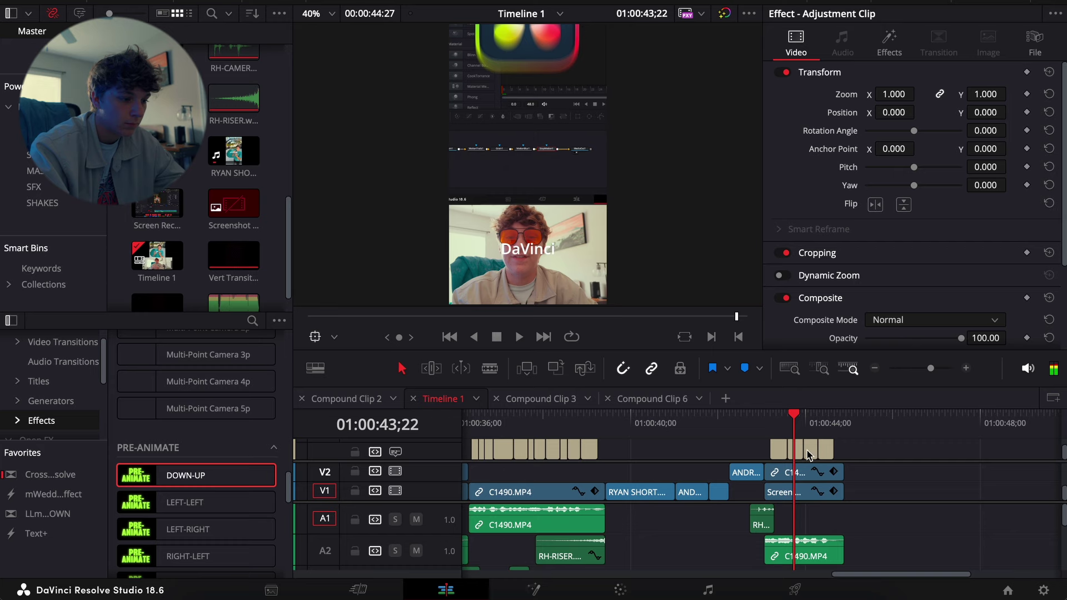
pyautogui.press('space')
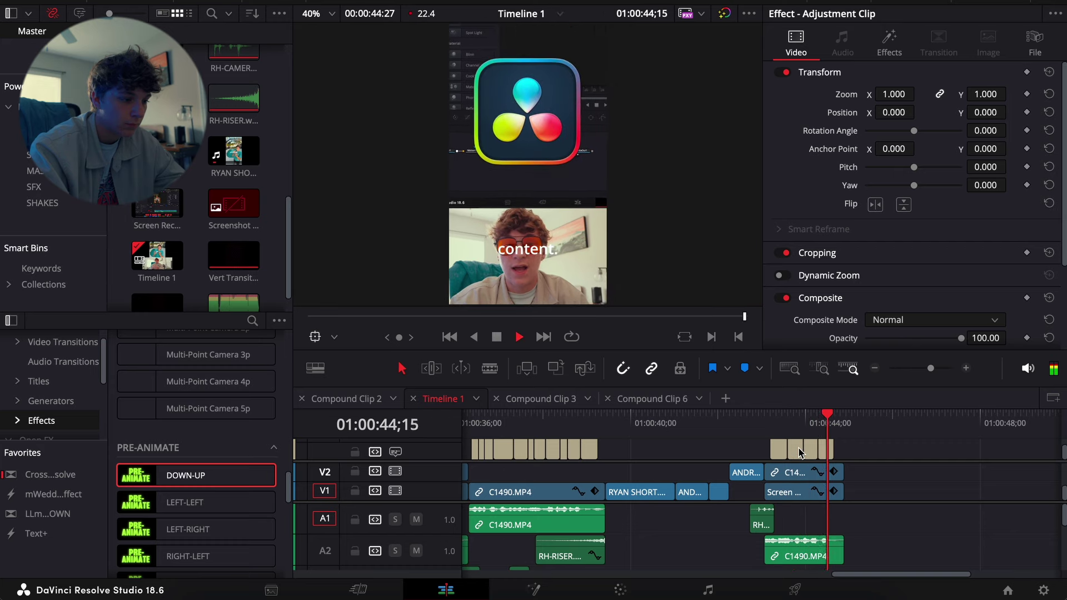
pyautogui.press('space')
pyautogui.click(876, 369)
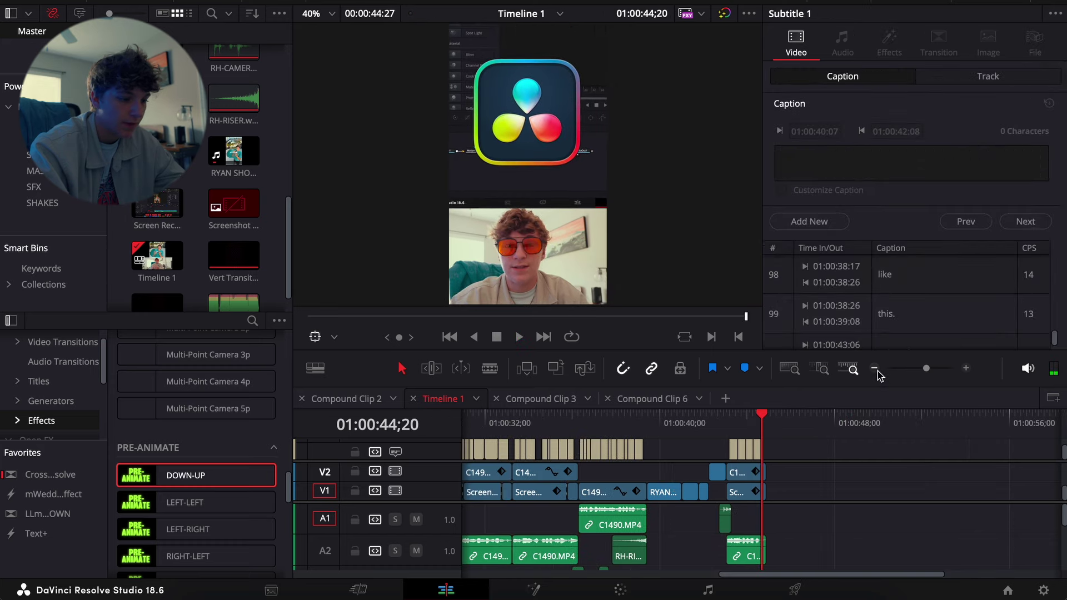
# Show the captions template bin in the media pool and launch the Snap Captions script.
pyautogui.click(239, 0)
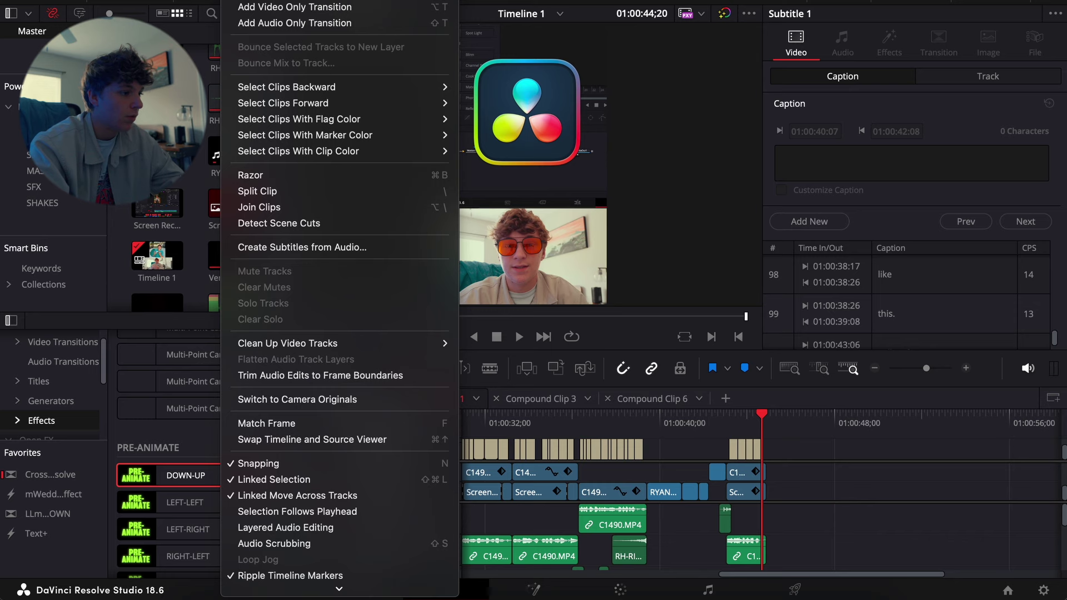
pyautogui.moveTo(300, 0)
pyautogui.click(22, 155)
pyautogui.click(22, 155)
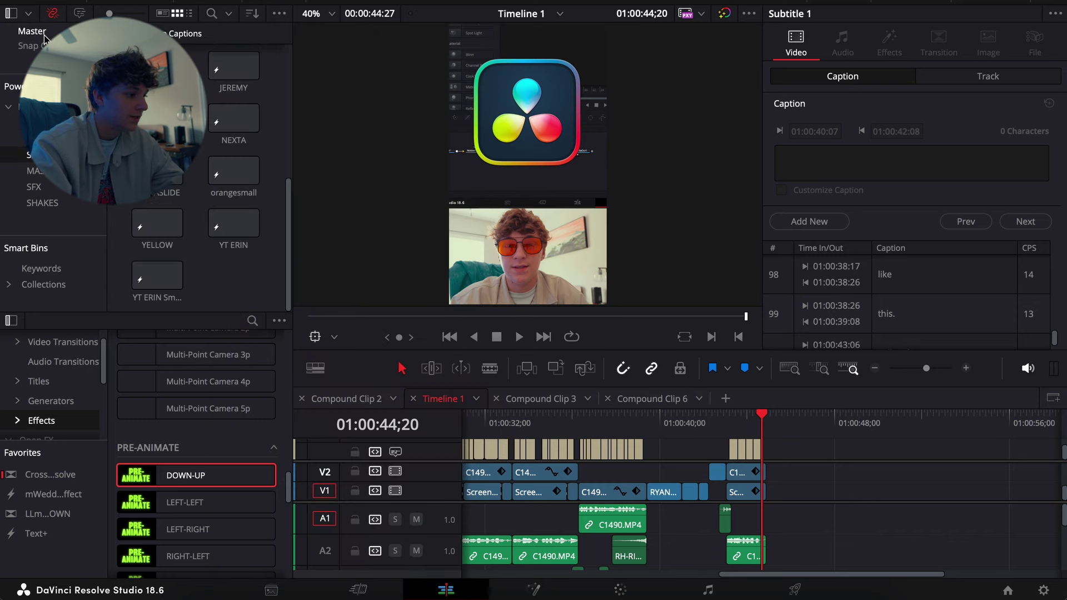
pyautogui.click(761, 0)
pyautogui.moveTo(844, 447)
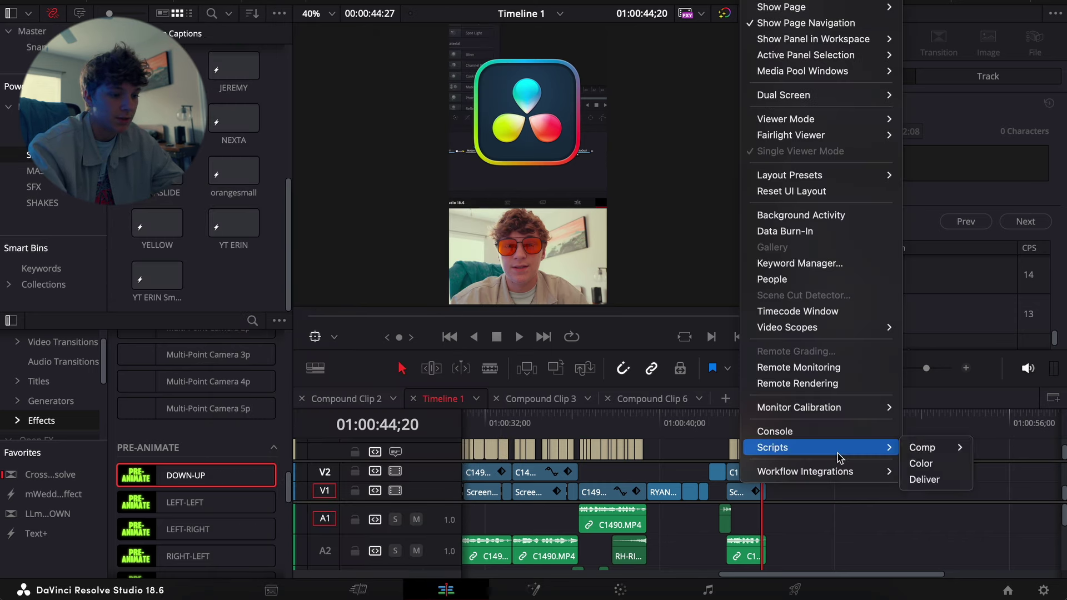
pyautogui.moveTo(915, 450)
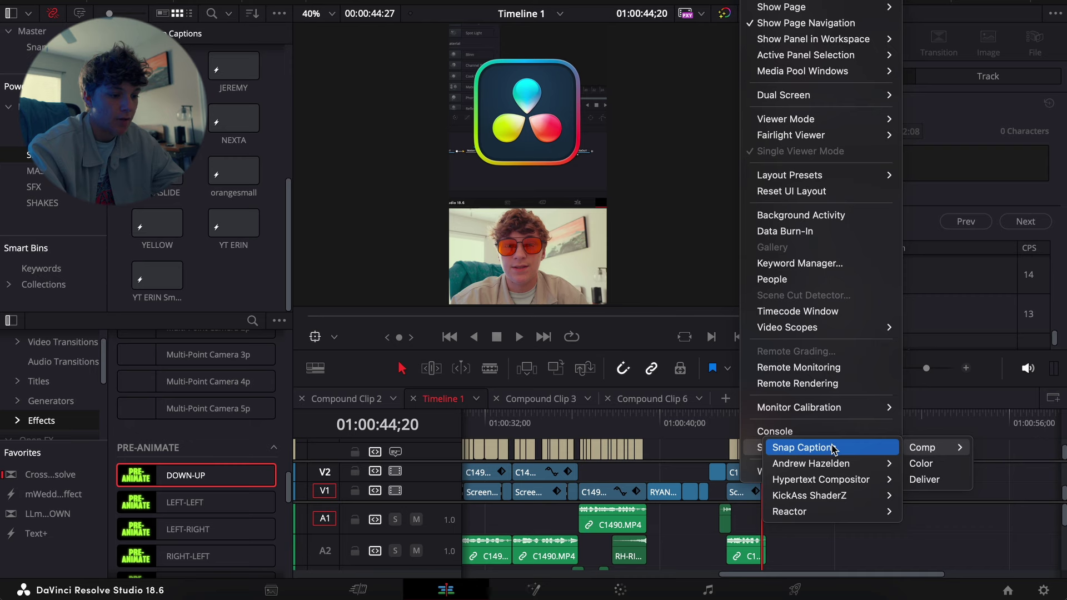
pyautogui.click(833, 448)
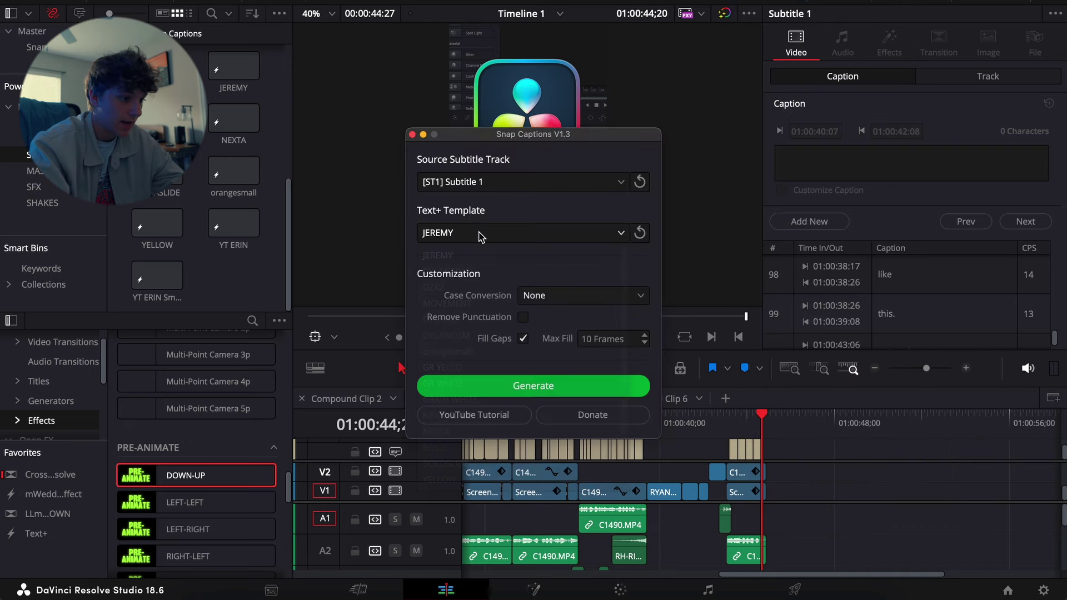
# Generate captions from Subtitle 1 with the JEREMY template, converted to lowercase with punctuation removed, and move the script window off the viewer.
pyautogui.click(540, 300)
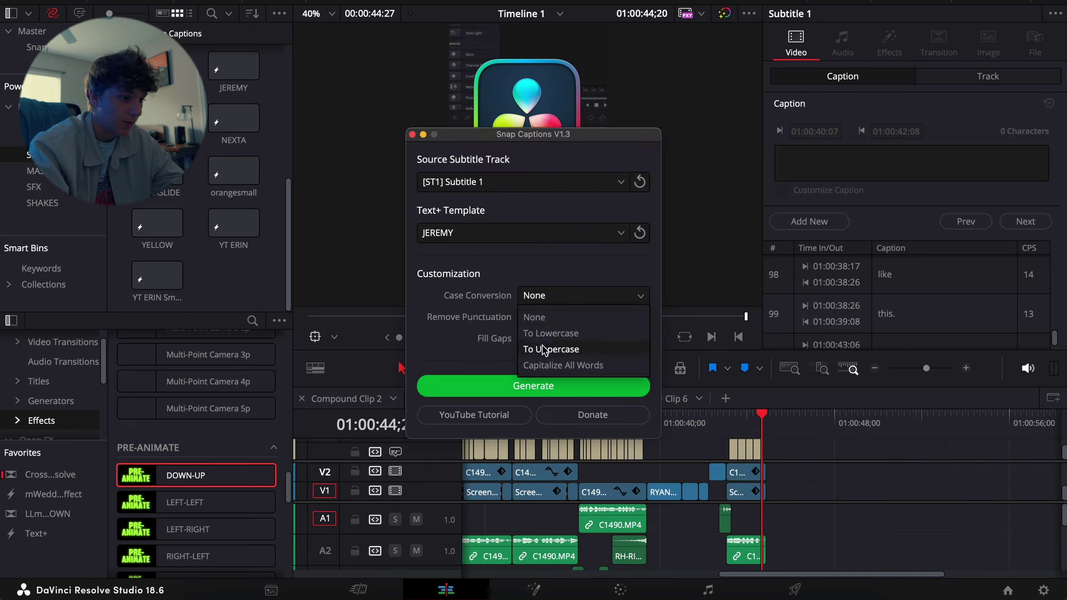
pyautogui.click(544, 350)
pyautogui.click(551, 300)
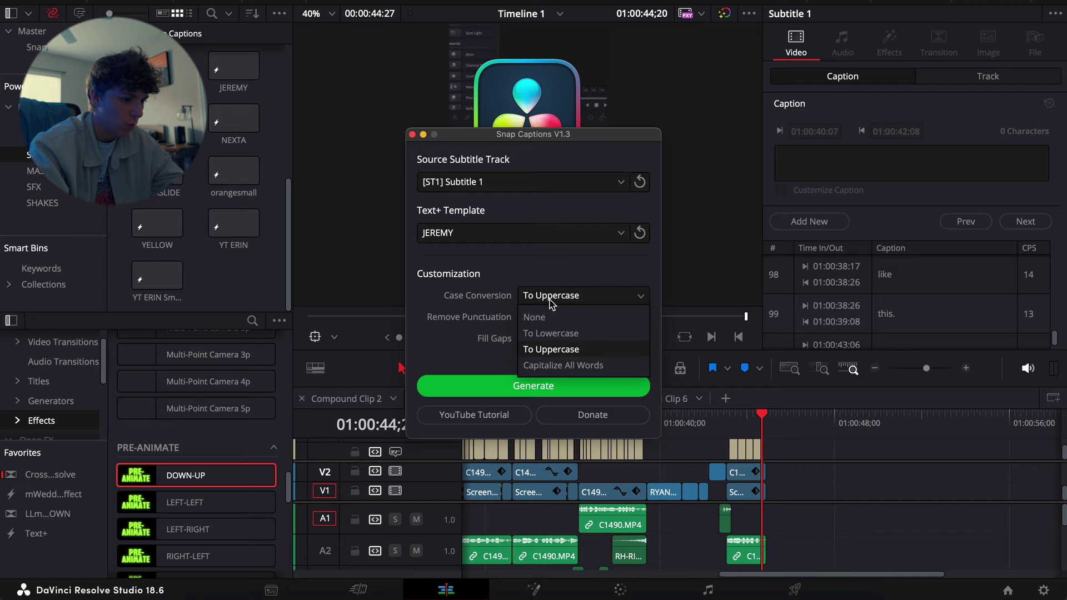
pyautogui.click(551, 335)
pyautogui.click(548, 386)
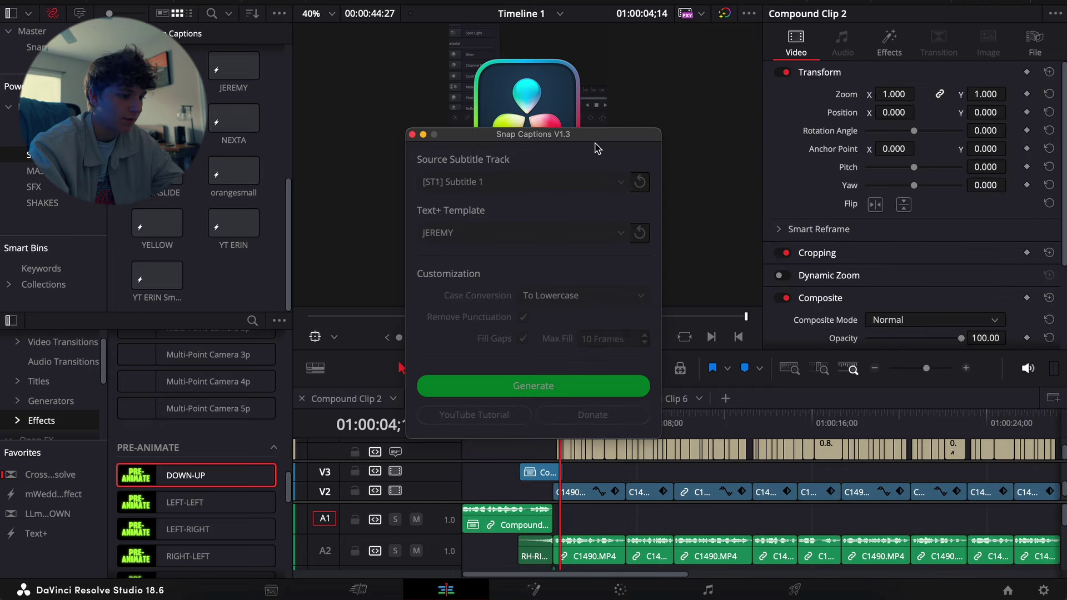
pyautogui.moveTo(556, 134); pyautogui.dragTo(932, 32)
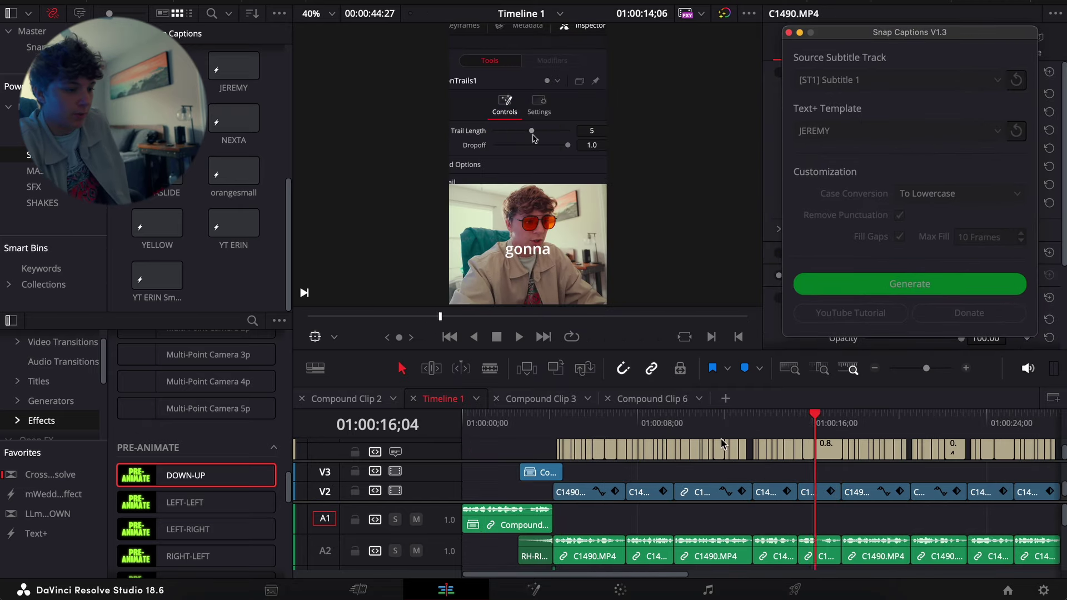
# Play the timeline from about 01:00:07 to check the generated text captions over the screen-recording clips and inspect their track.
pyautogui.click(876, 369)
pyautogui.click(876, 368)
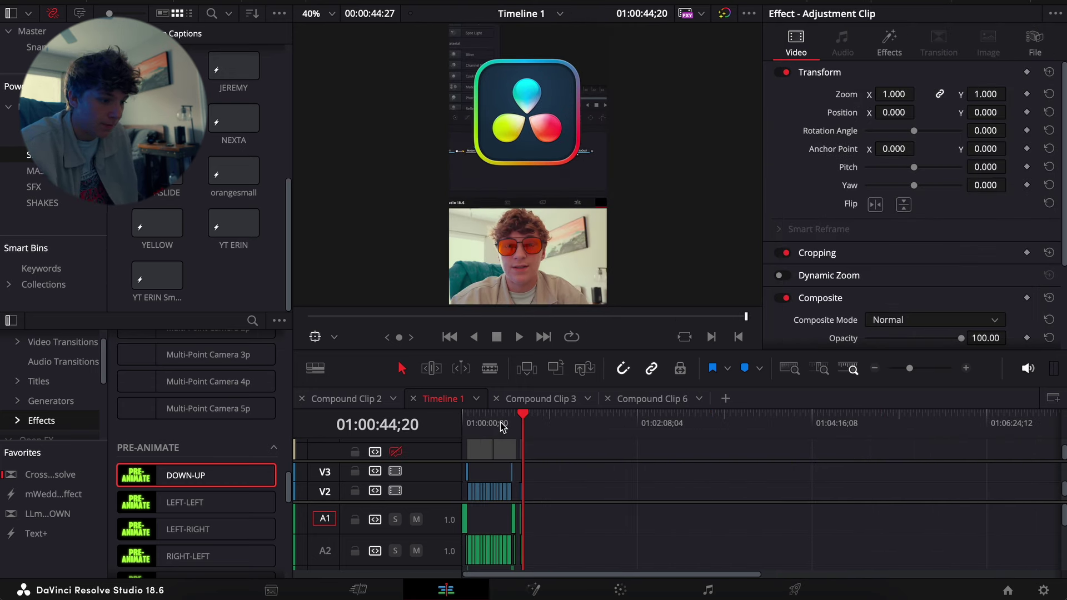
pyautogui.click(471, 424)
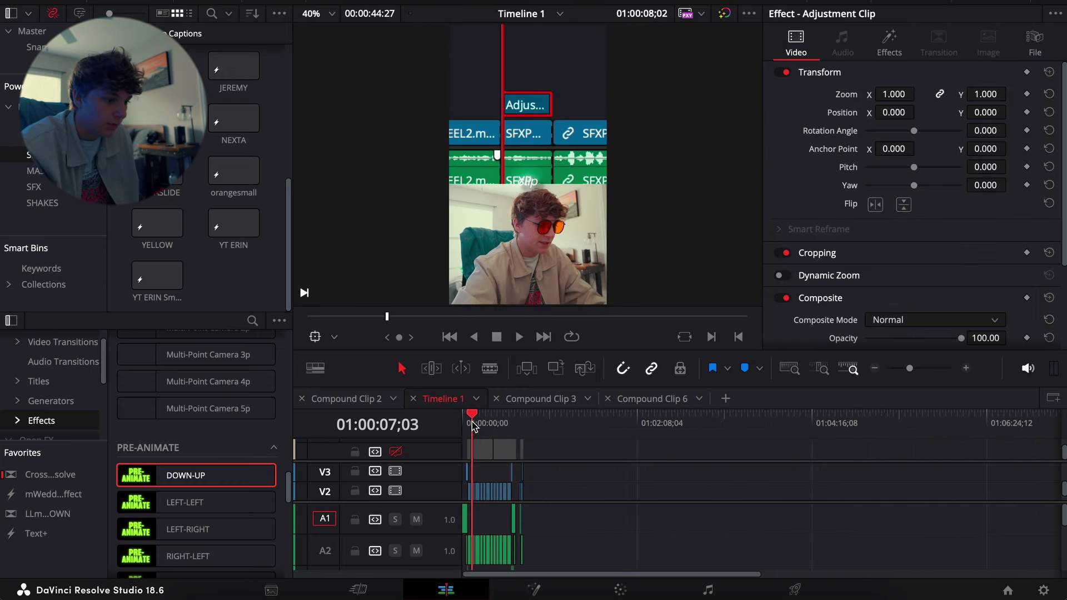
pyautogui.click(967, 369)
pyautogui.press('space')
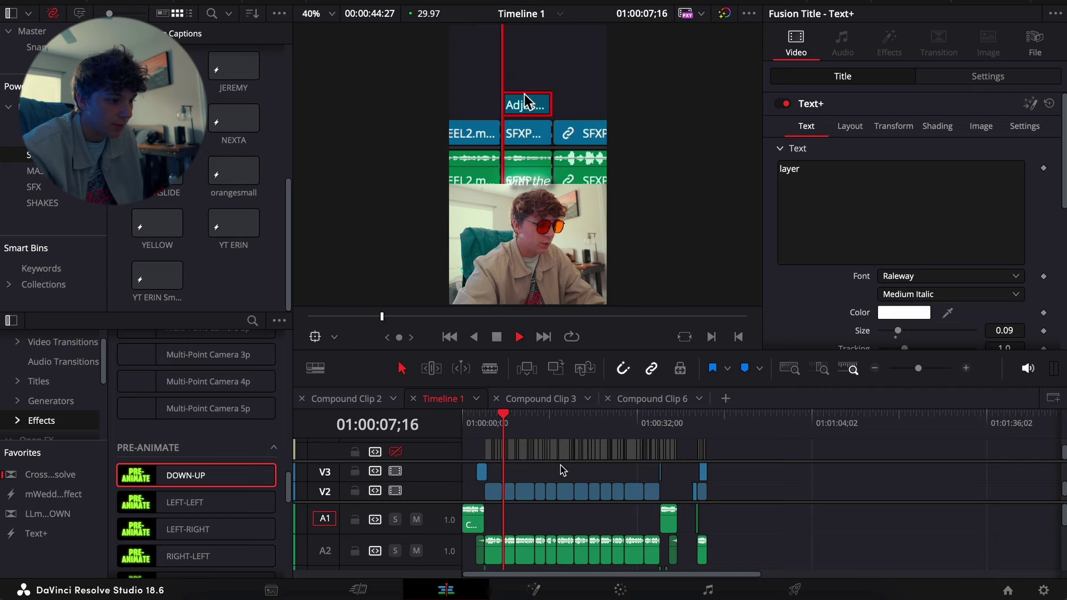
pyautogui.scroll(2, 562, 474)
pyautogui.scroll(-3, 562, 468)
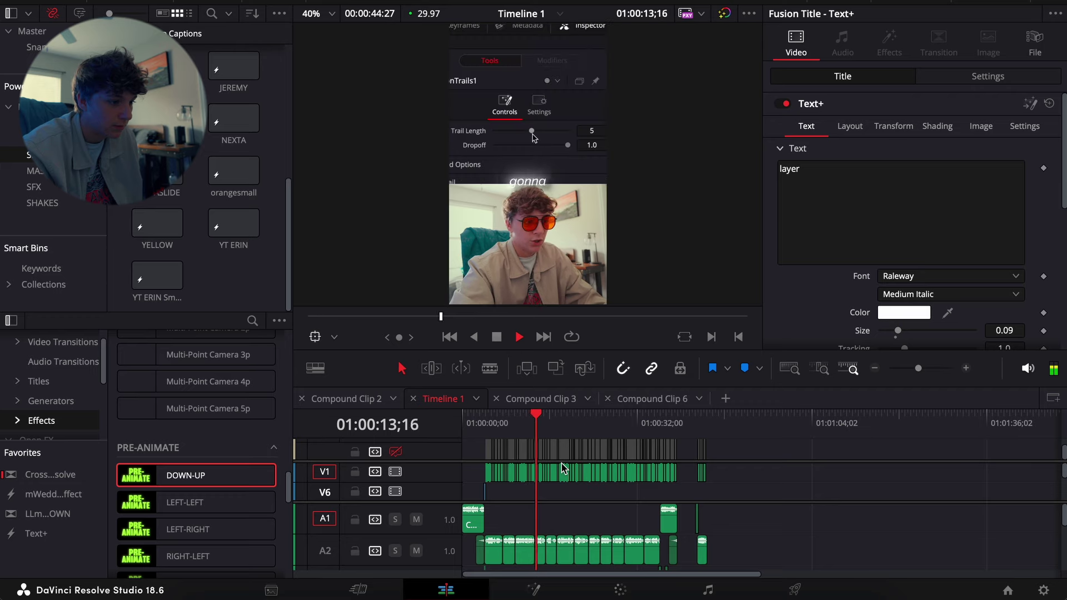
pyautogui.click(875, 368)
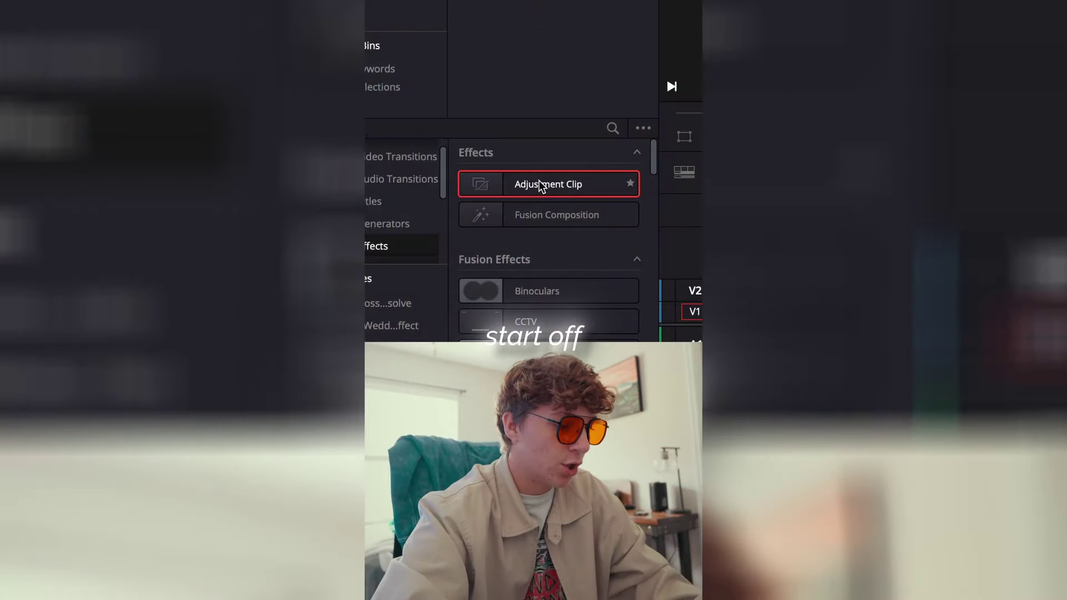
# Add an adjustment clip over the clip at the cut and open it in the Fusion page.
pyautogui.moveTo(540, 185)
pyautogui.mouseDown()
pyautogui.moveTo(511, 183)
pyautogui.moveTo(551, 189)
pyautogui.mouseUp()
pyautogui.moveTo(678, 181); pyautogui.dragTo(558, 181)
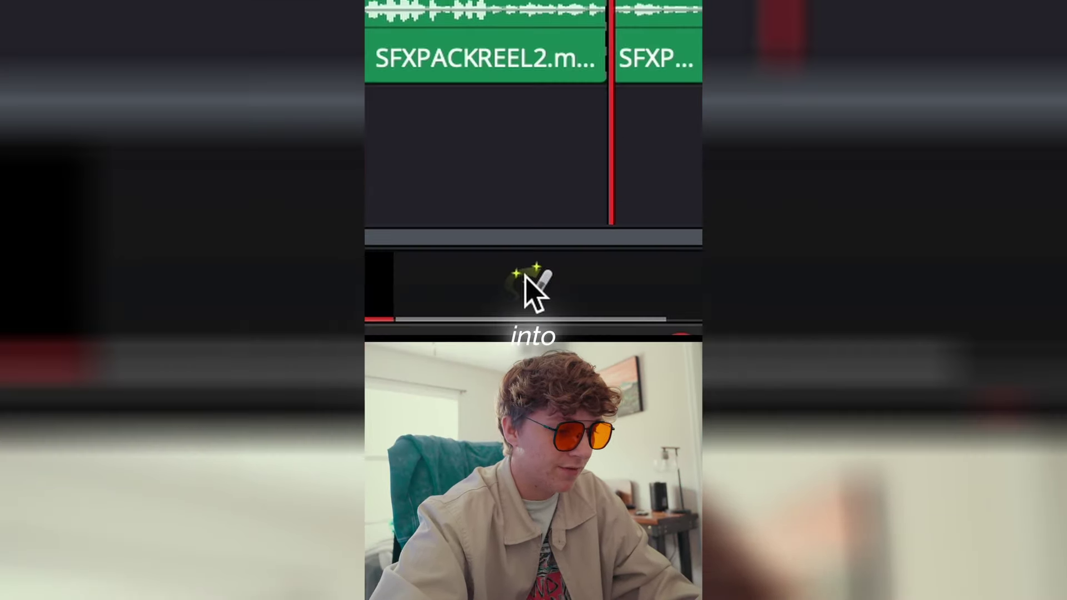
pyautogui.click(528, 287)
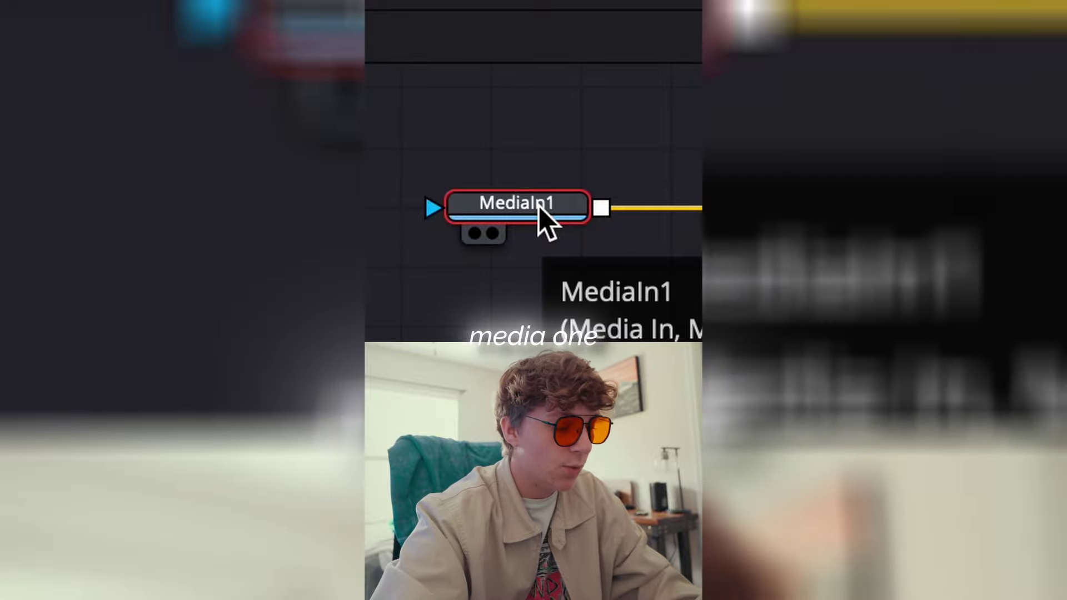
# Add a Motion Trails node after MediaIn1 with a trail length of 2 and a dropoff of 0.8.
pyautogui.hotkey('shift', 'space')
pyautogui.write('motion trails')
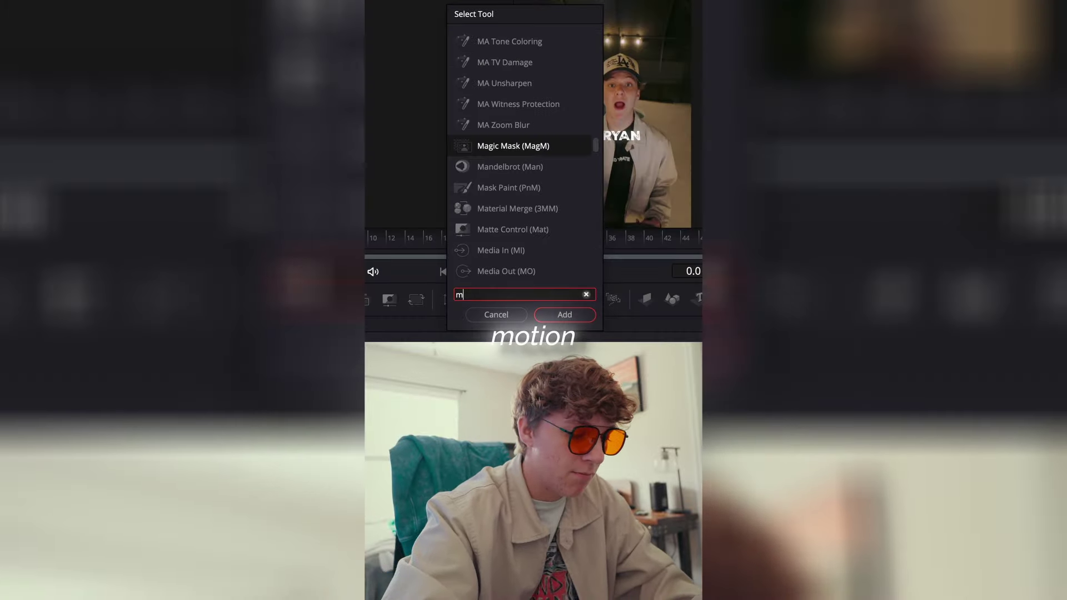
pyautogui.press('Return')
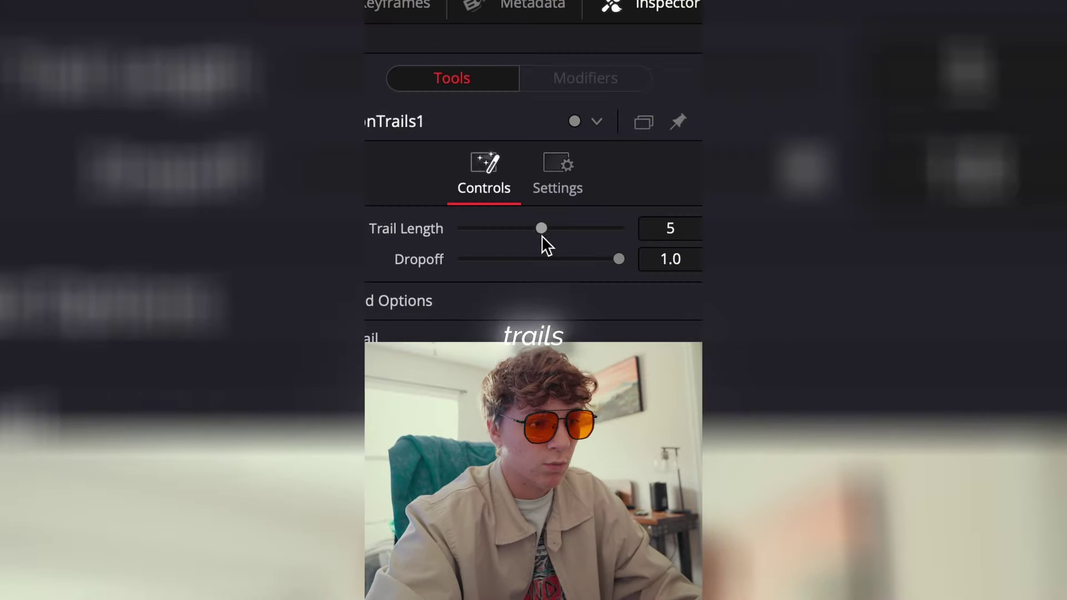
pyautogui.moveTo(542, 237); pyautogui.dragTo(495, 236)
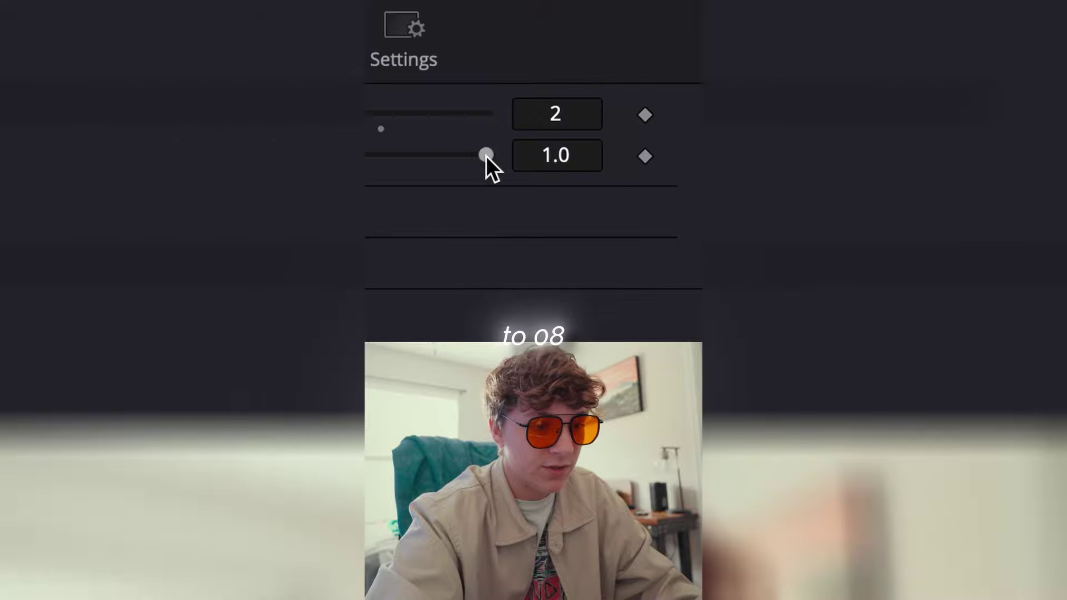
pyautogui.moveTo(453, 156); pyautogui.dragTo(460, 157)
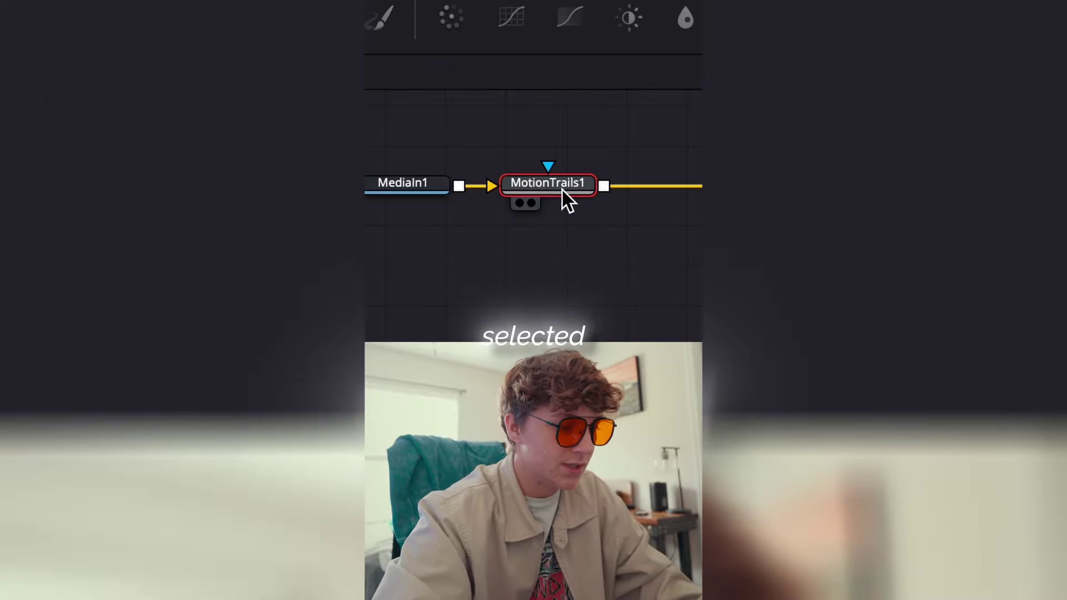
# Add a Grain node after MotionTrails1 and adjust it, and add a Motion Blur node with a reduced blur amount.
pyautogui.hotkey('shift', 'space')
pyautogui.write('grain')
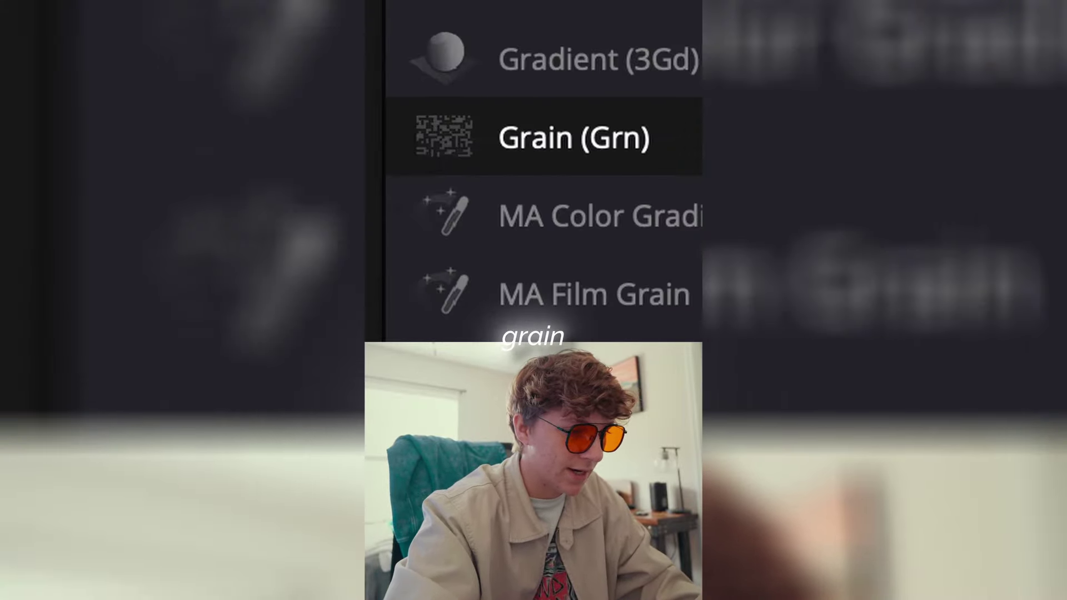
pyautogui.press('Return')
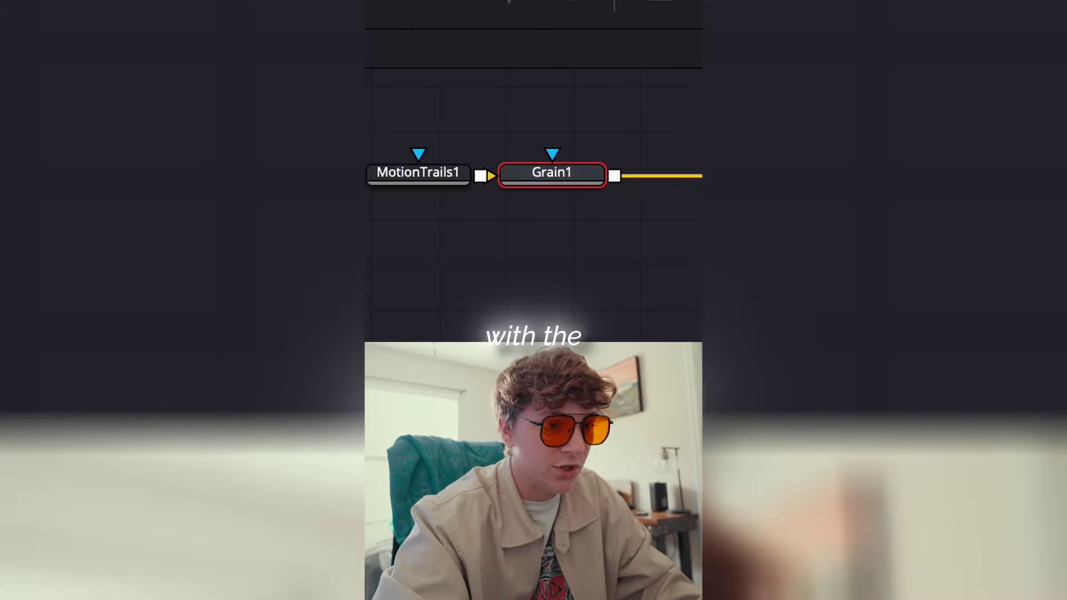
pyautogui.moveTo(488, 182); pyautogui.dragTo(484, 182)
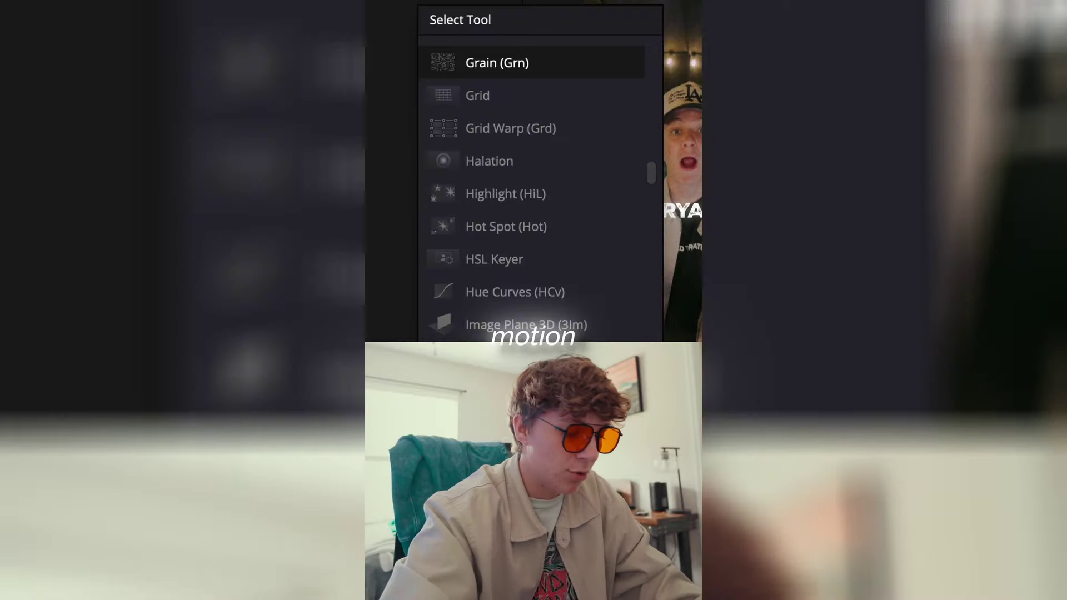
pyautogui.write('motion')
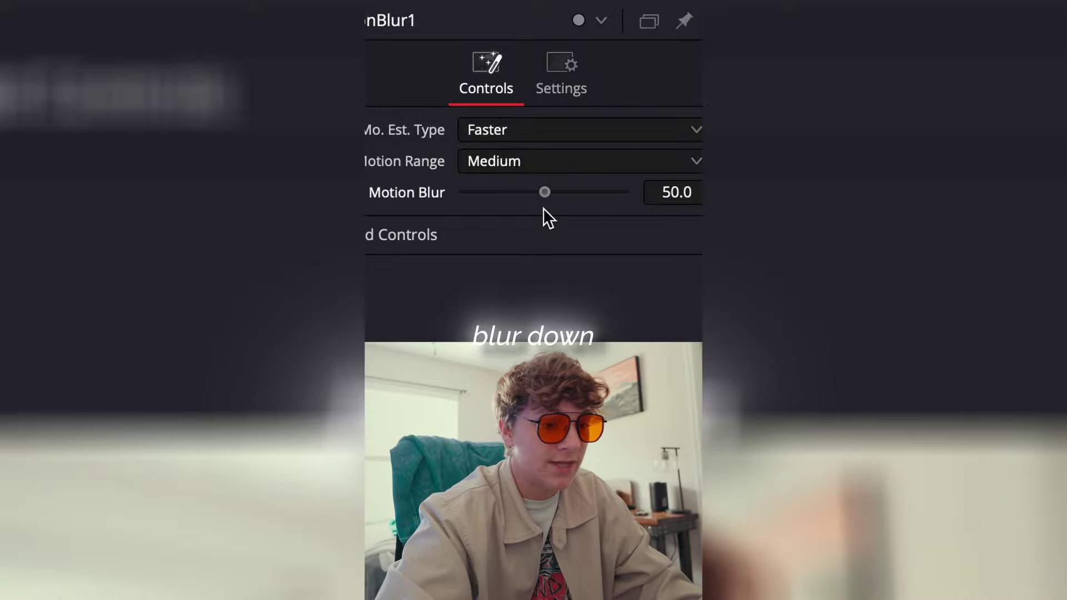
pyautogui.moveTo(545, 192); pyautogui.dragTo(477, 192)
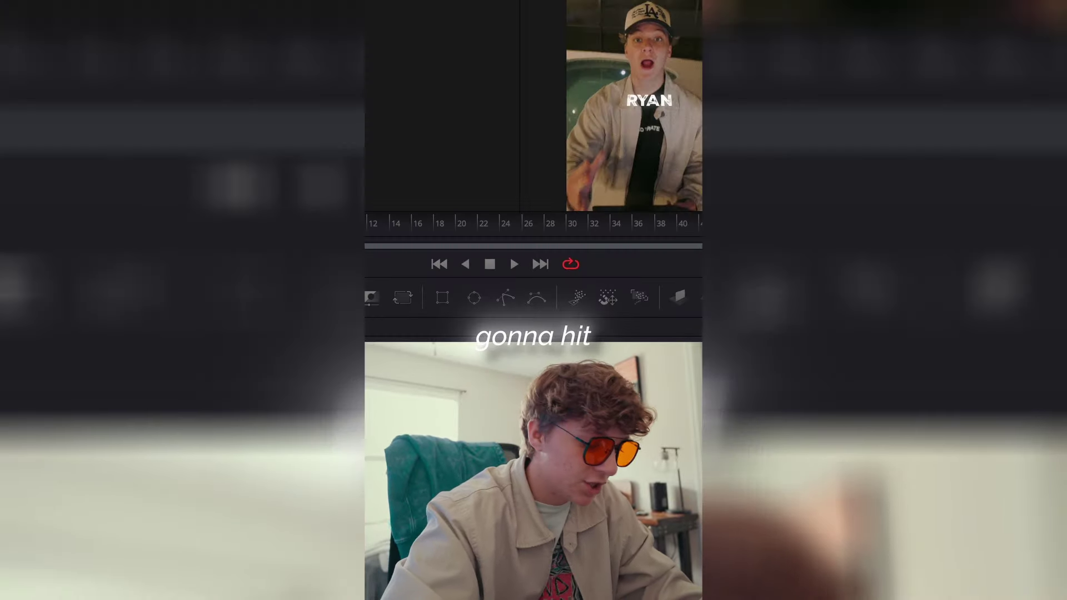
# Add a Stop Motion node and set its frame repeat to 2.
pyautogui.hotkey('shift', 'space')
pyautogui.write('s')
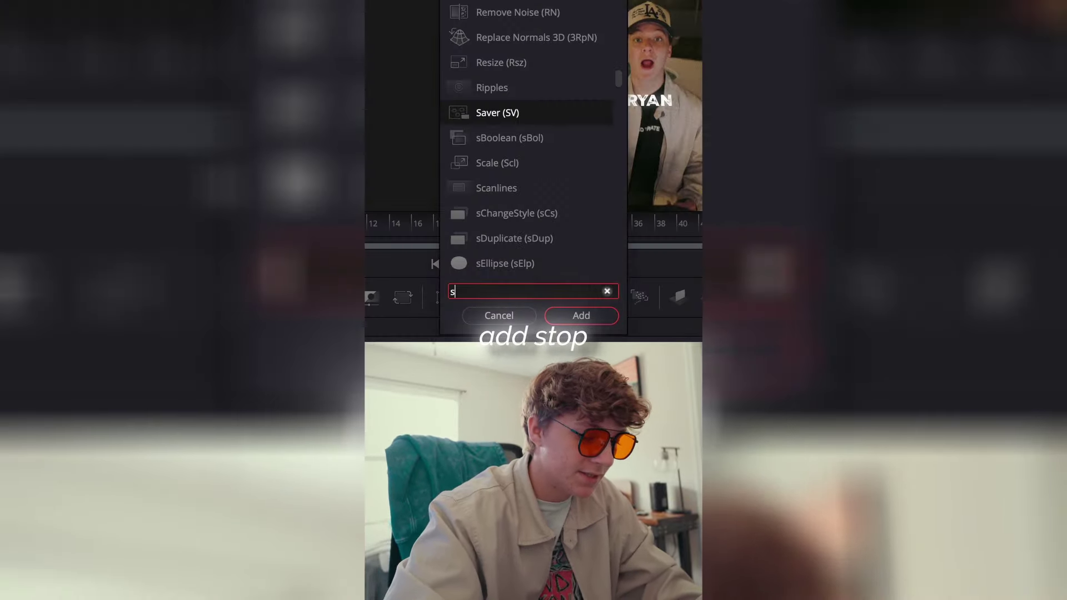
pyautogui.write('top')
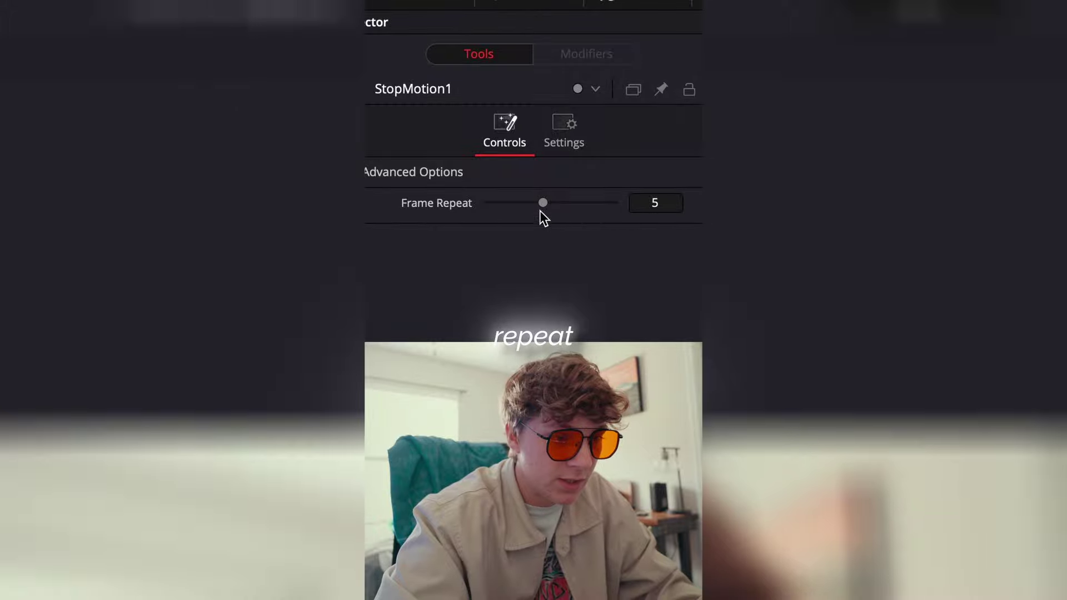
pyautogui.moveTo(540, 210); pyautogui.dragTo(500, 207)
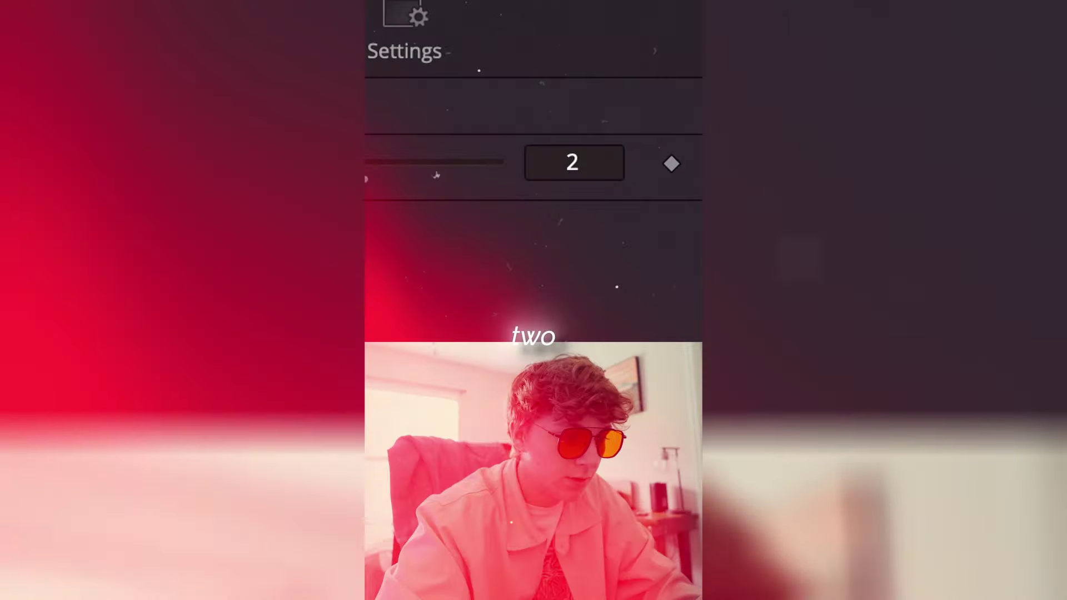